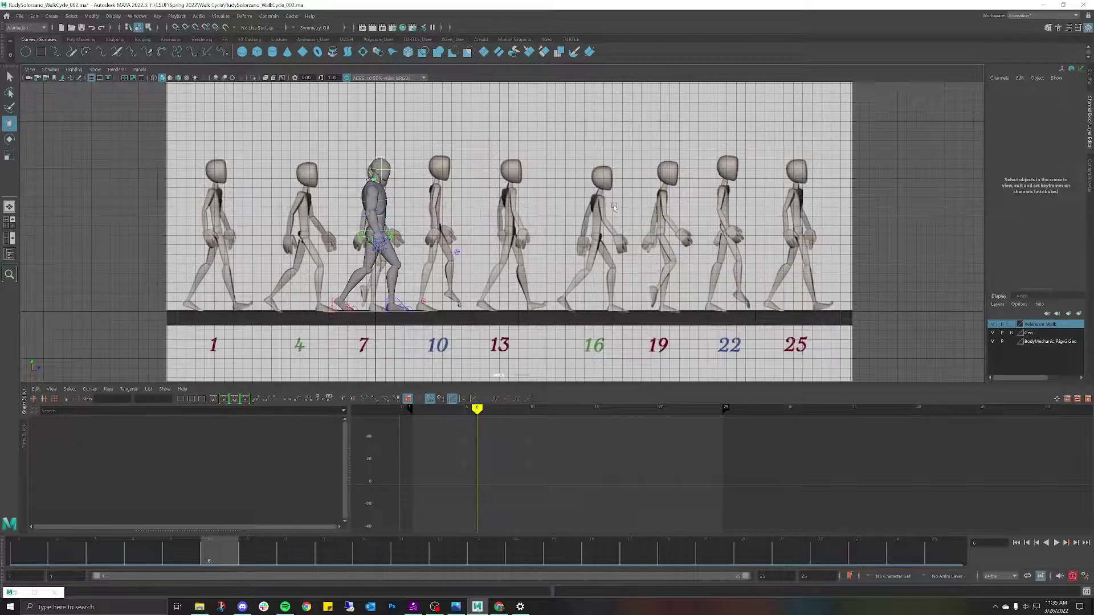
Examine the walk cycle reference poses from 1 to 25 beside the character.
alt+middle_drag(614, 205, 613, 218)
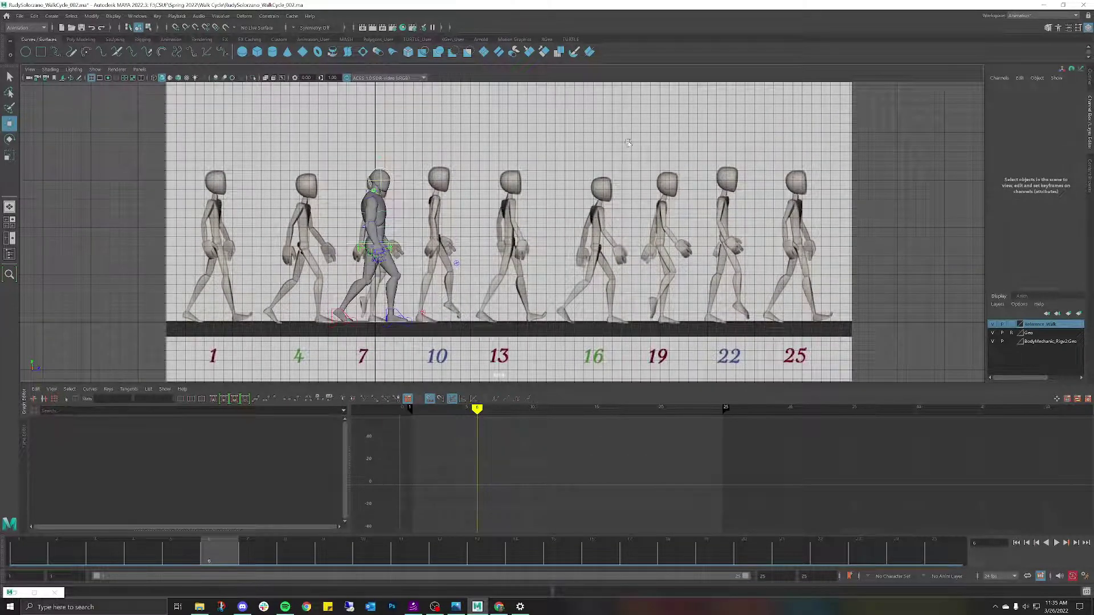
click(634, 189)
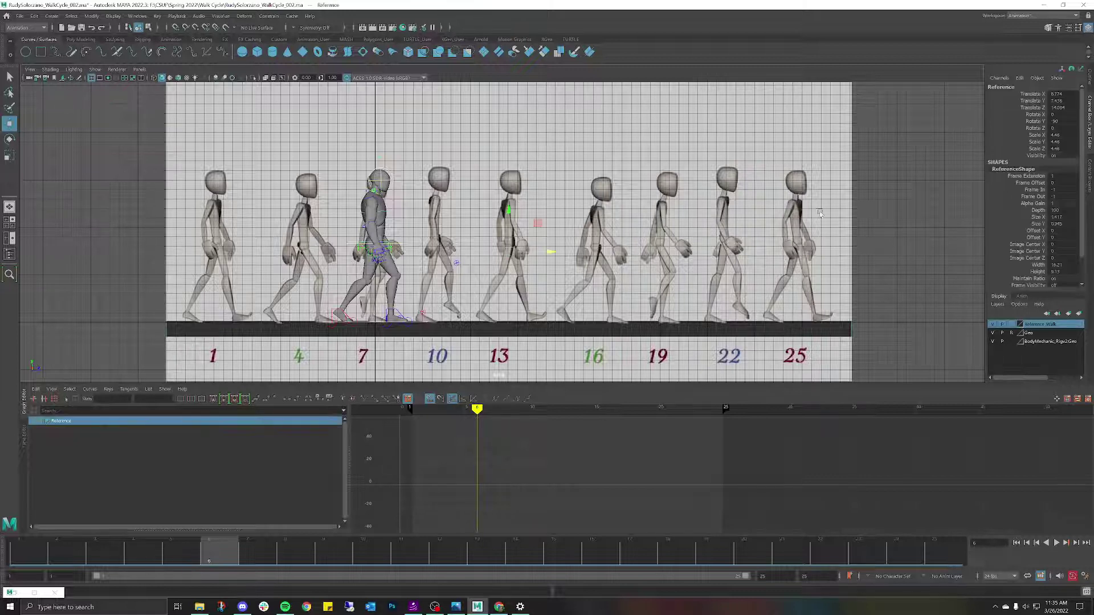
click(884, 213)
click(789, 212)
click(871, 207)
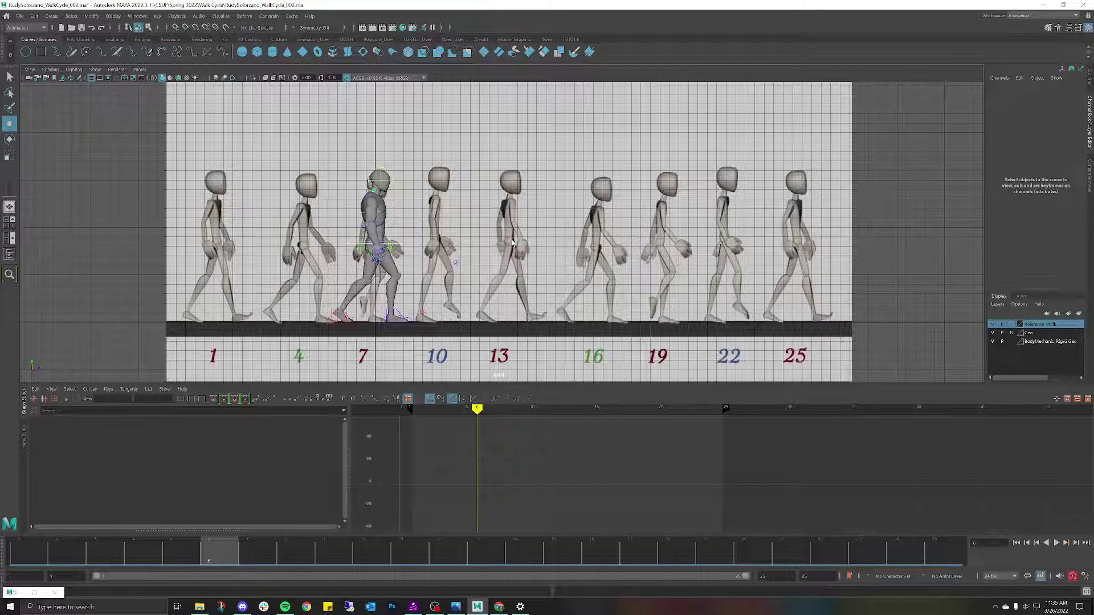
alt+middle_drag(512, 240, 514, 243)
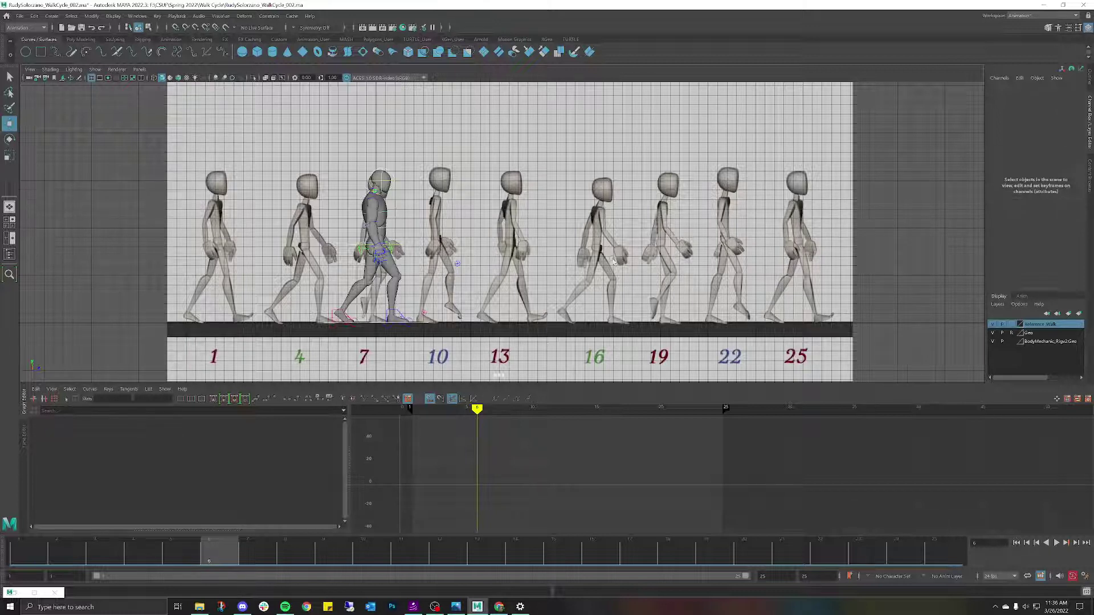
scroll(466, 262, up, 4)
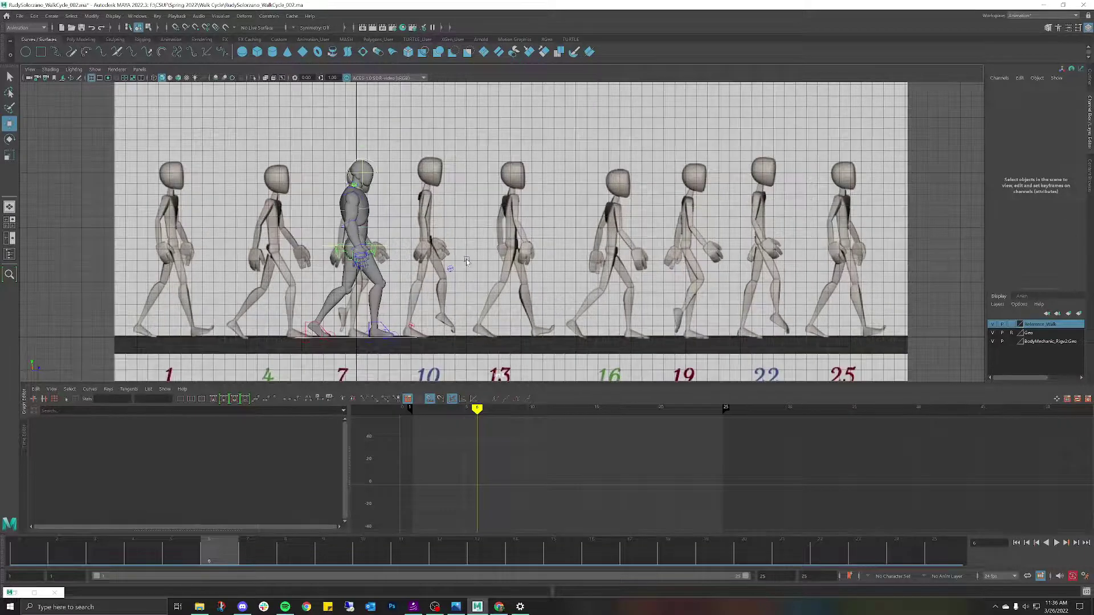
alt+middle_drag(466, 262, 577, 207)
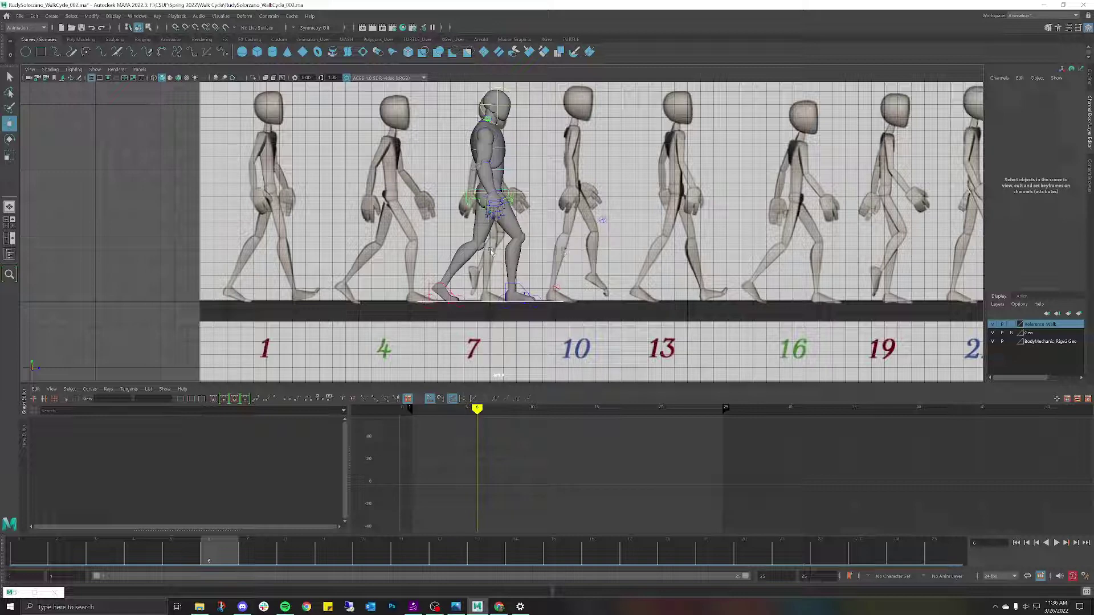
scroll(570, 257, down, 2)
alt+middle_drag(619, 256, 537, 273)
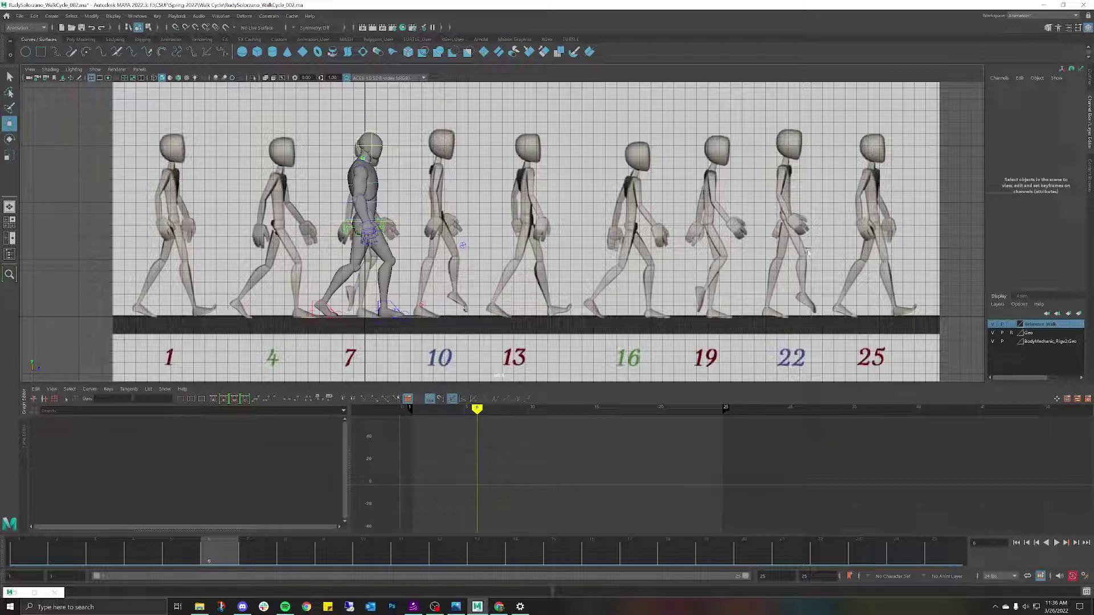
scroll(812, 200, down, 2)
mouse_move(812, 200)
alt+middle_down()
mouse_move(857, 213)
mouse_move(824, 189)
alt+middle_up()
scroll(824, 189, down, 2)
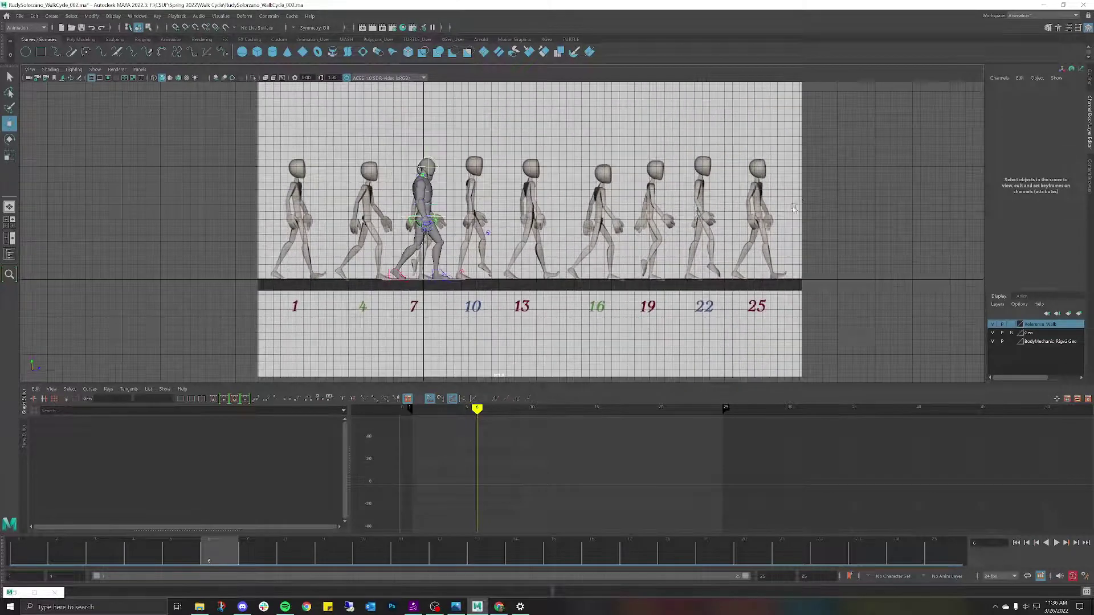
alt+middle_drag(683, 190, 710, 208)
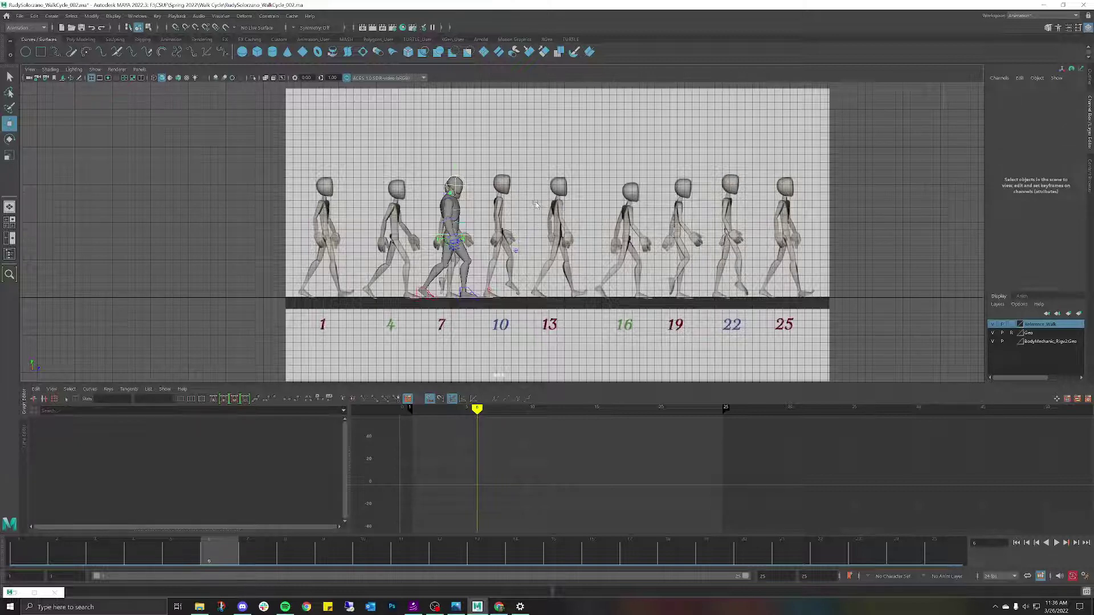
Set the character's hip swing control (HipSwinger_M) to a Rotate X of 0 at frame 6.
scroll(535, 204, up, 6)
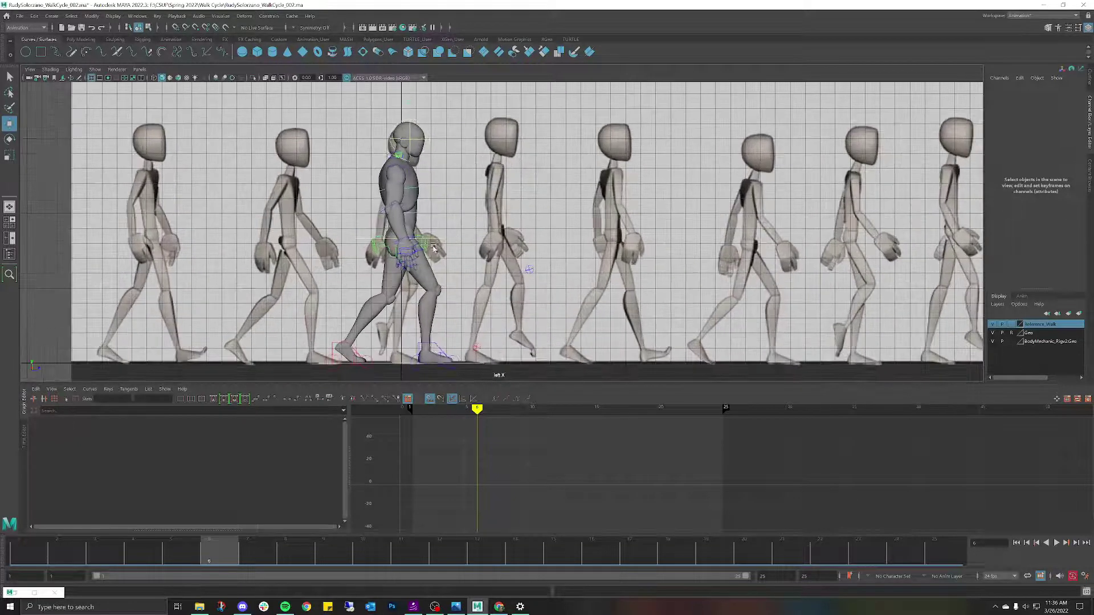
click(429, 246)
click(425, 247)
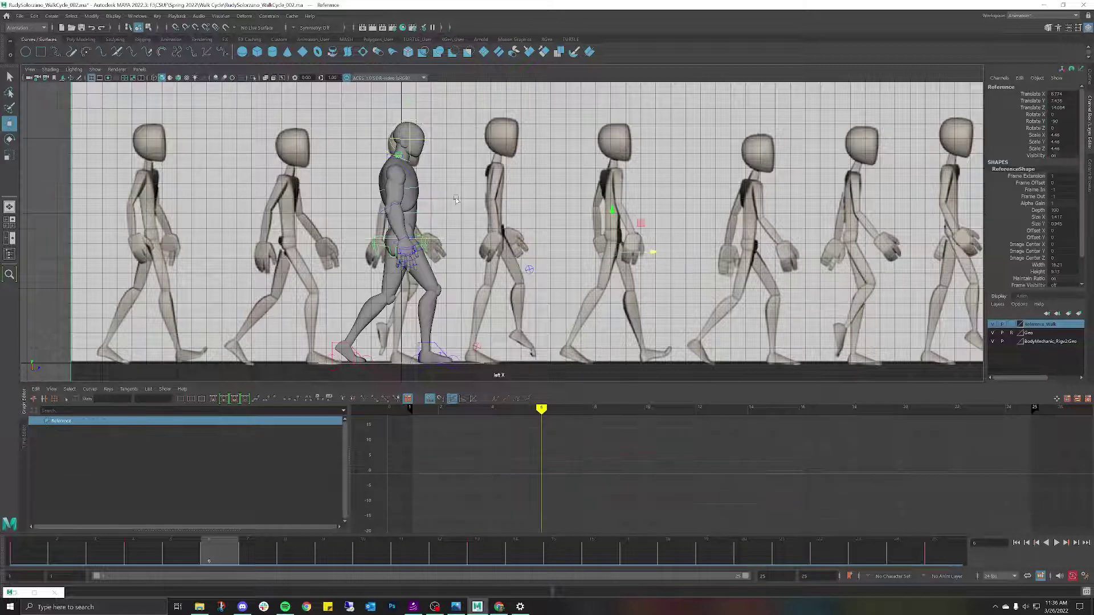
click(381, 246)
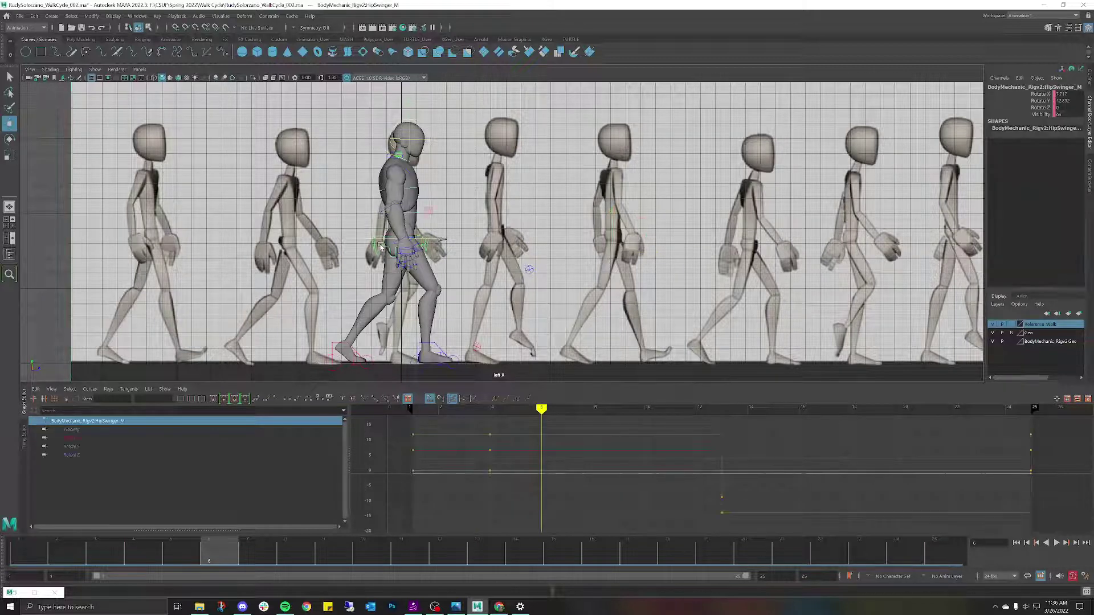
scroll(489, 222, down, 3)
alt+middle_drag(490, 221, 545, 233)
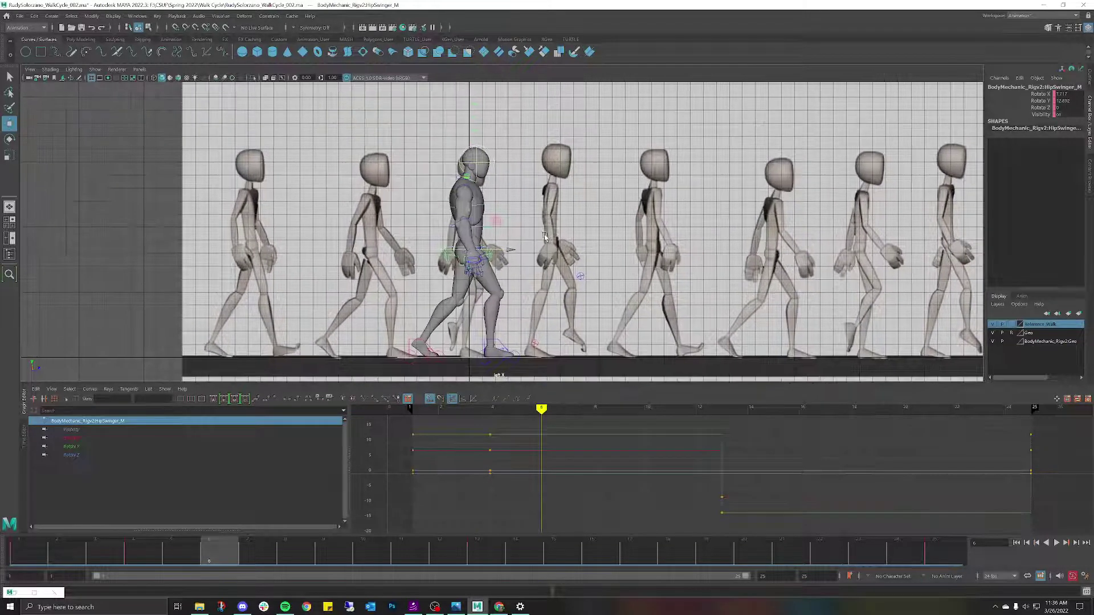
scroll(545, 233, down, 2)
scroll(545, 233, up, 3)
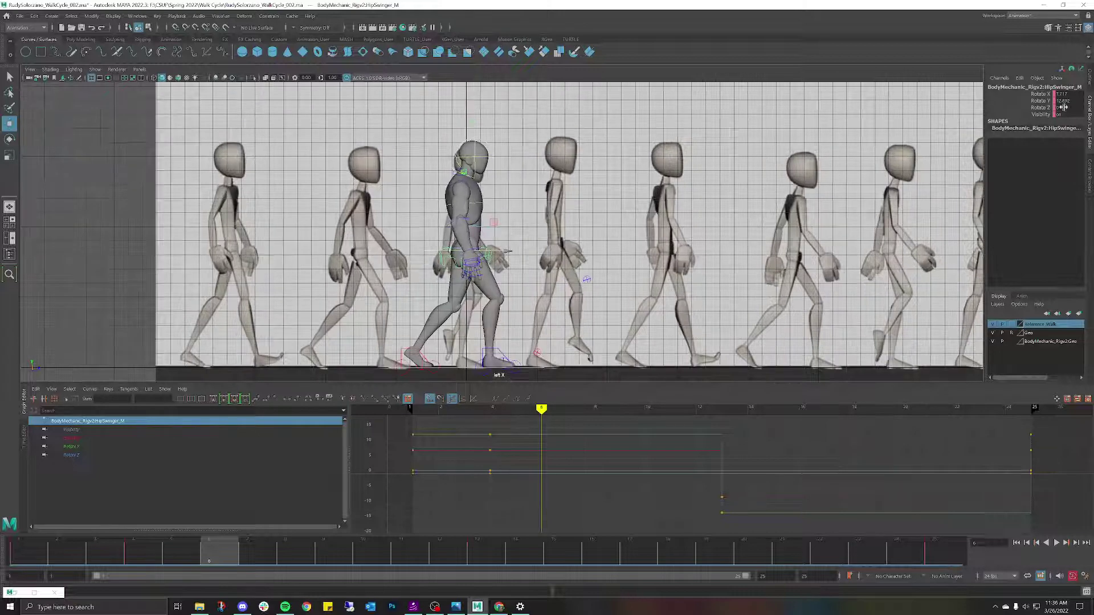
key(space)
drag(722, 164, 717, 146)
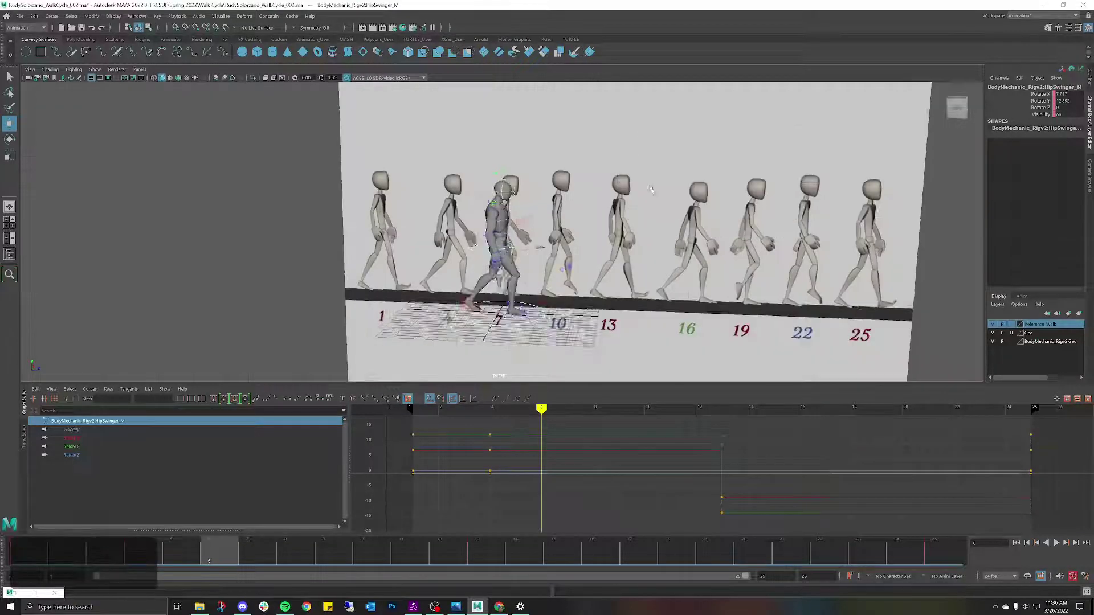
alt+drag(650, 189, 506, 218)
scroll(505, 218, up, 4)
alt+middle_drag(504, 219, 531, 174)
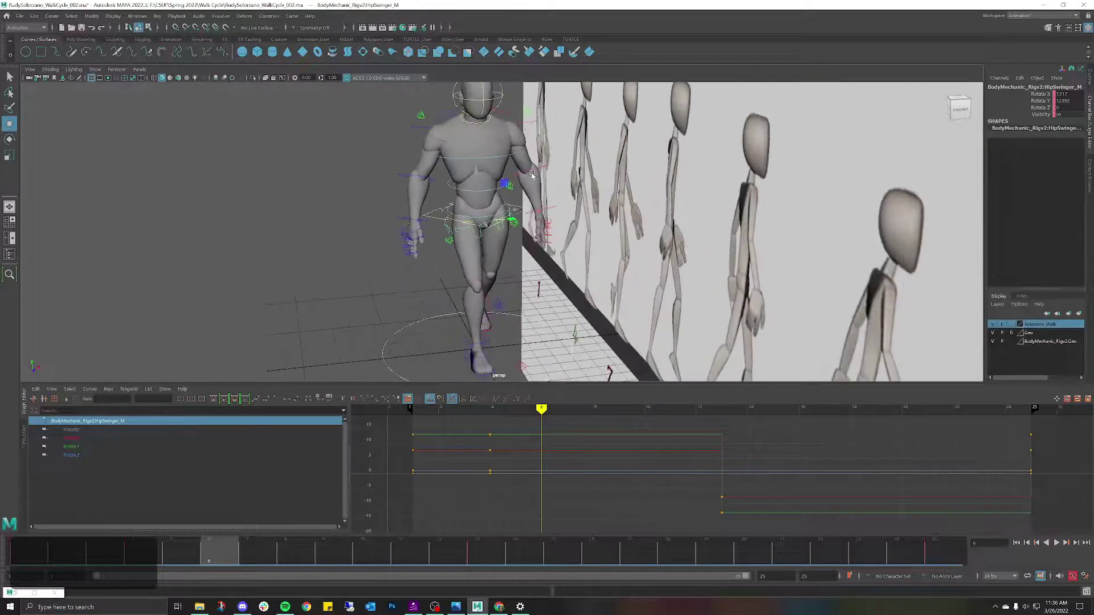
alt+drag(531, 174, 557, 201)
key(e)
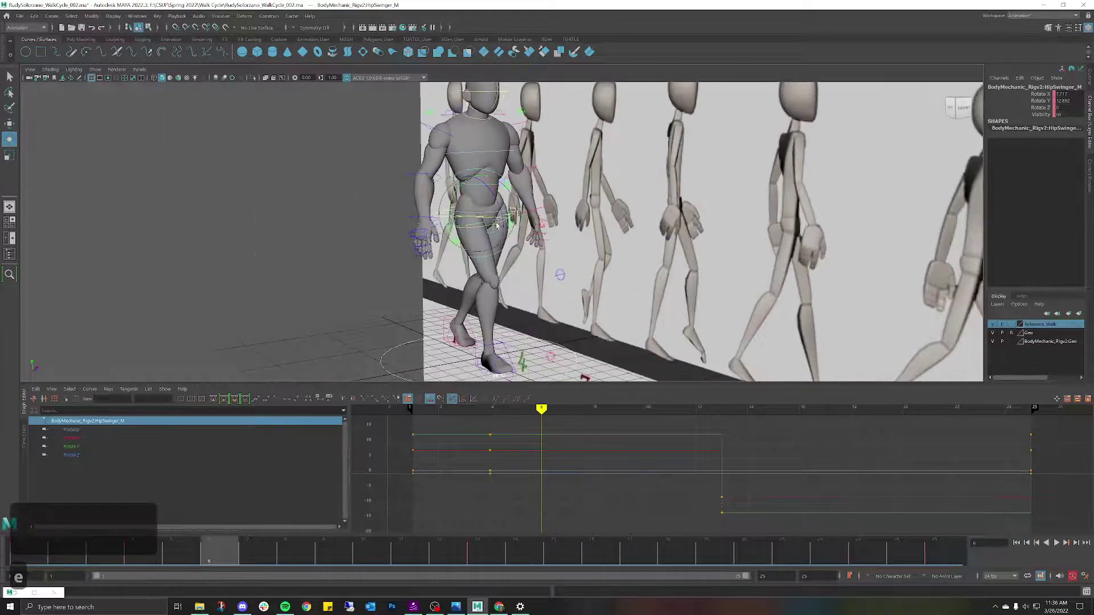
click(1062, 94)
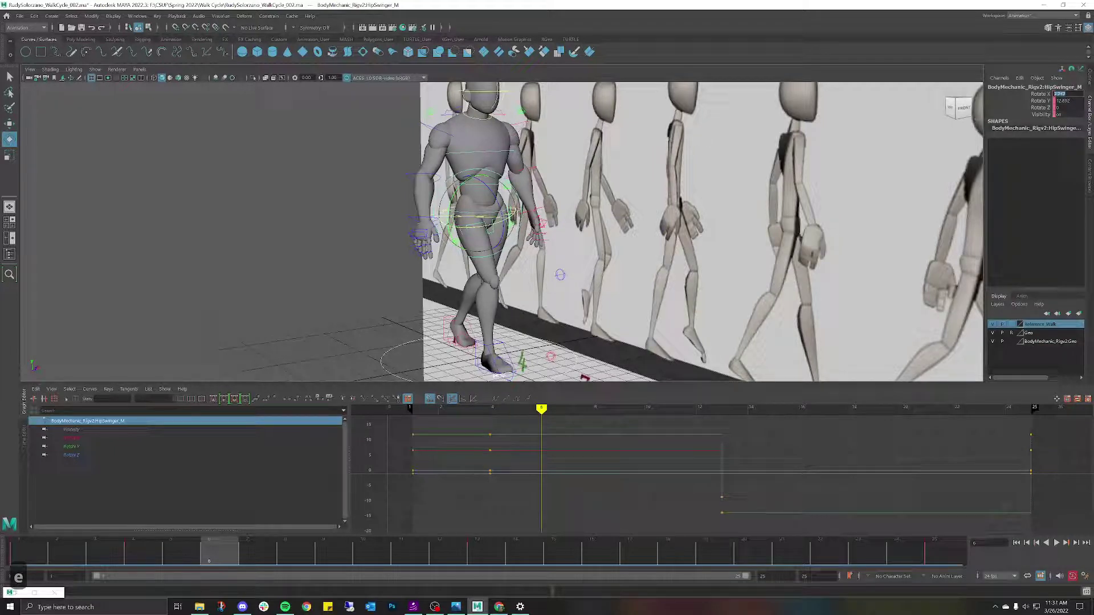
text(0)
key(Return)
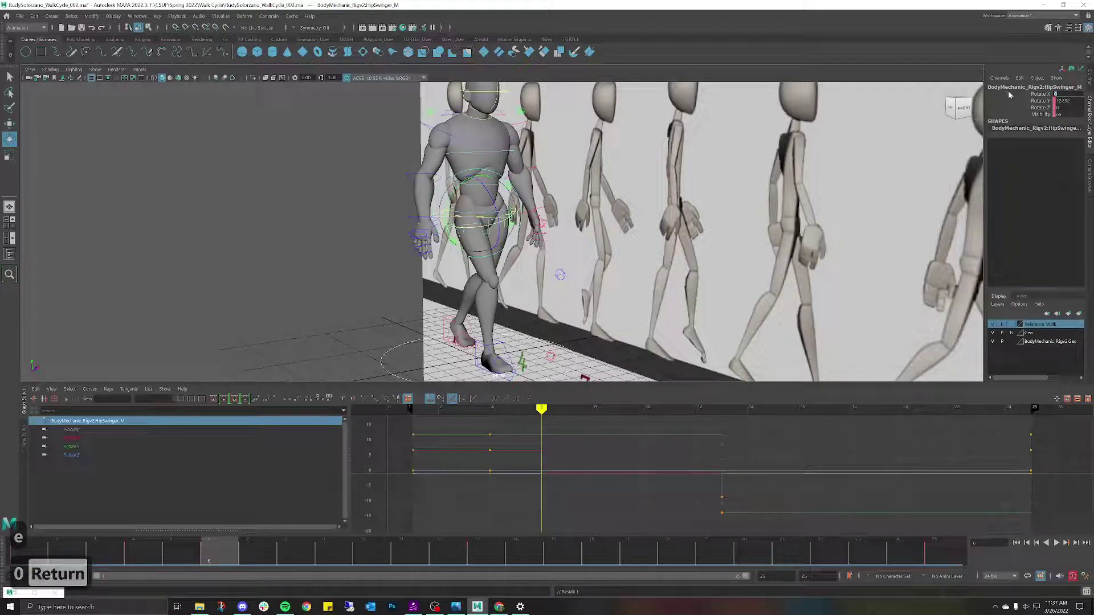
Compare the character's side and front poses with the passing pose in the YouTube walk reference video, enlarging the player and advancing it briefly.
click(365, 206)
alt+drag(365, 206, 417, 205)
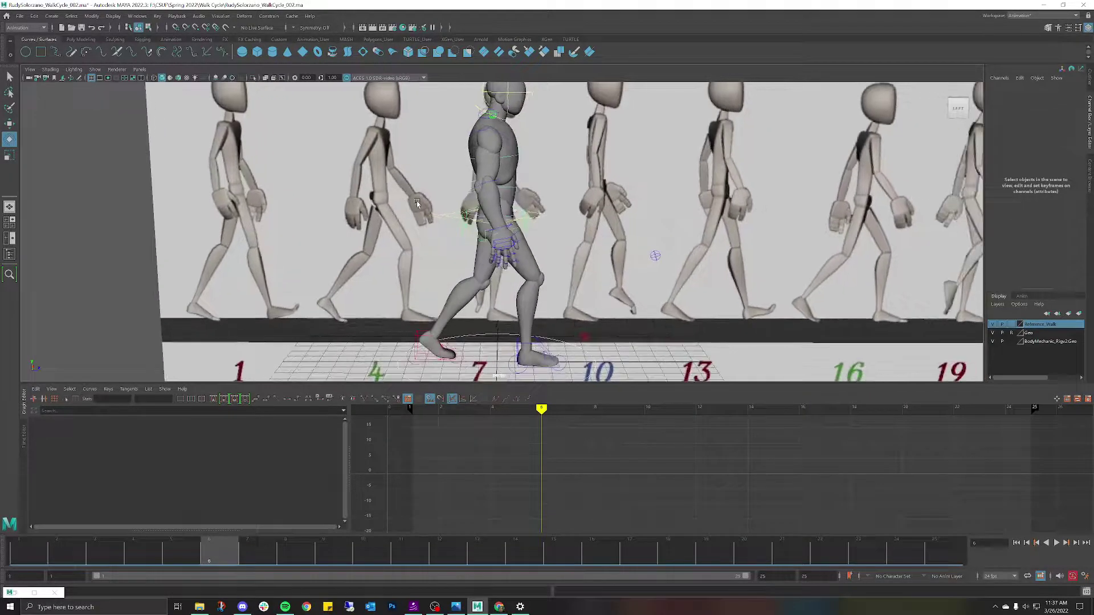
alt+drag(483, 190, 427, 191)
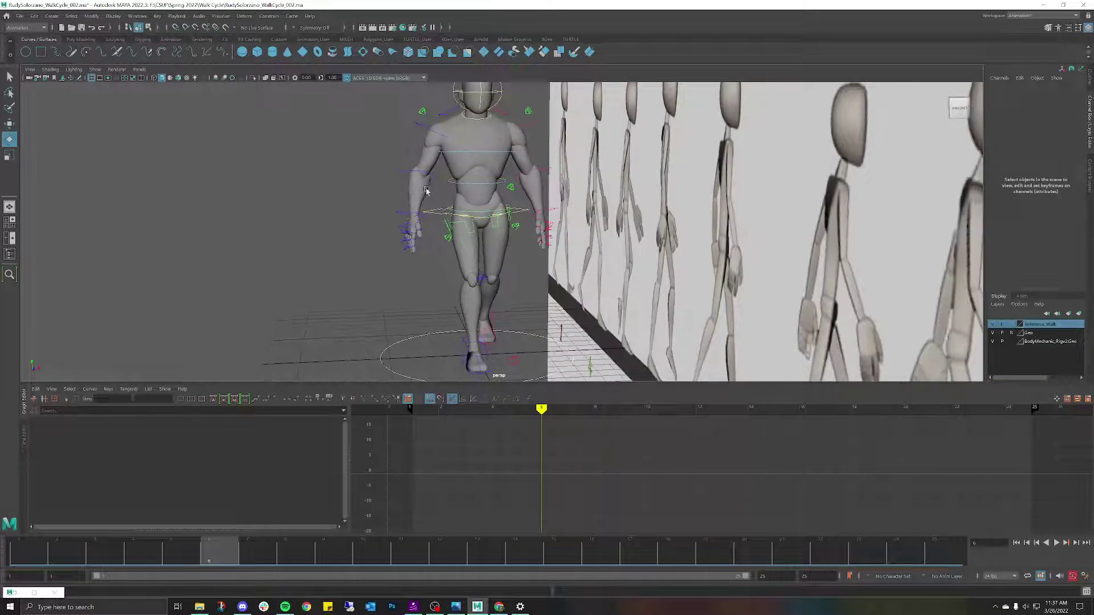
click(501, 608)
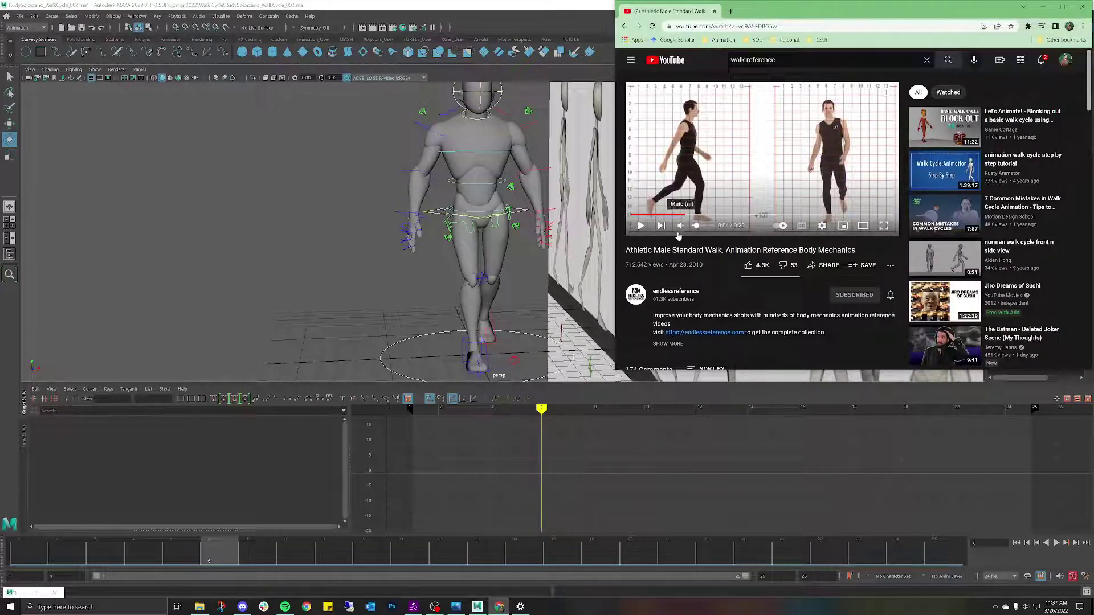
click(856, 227)
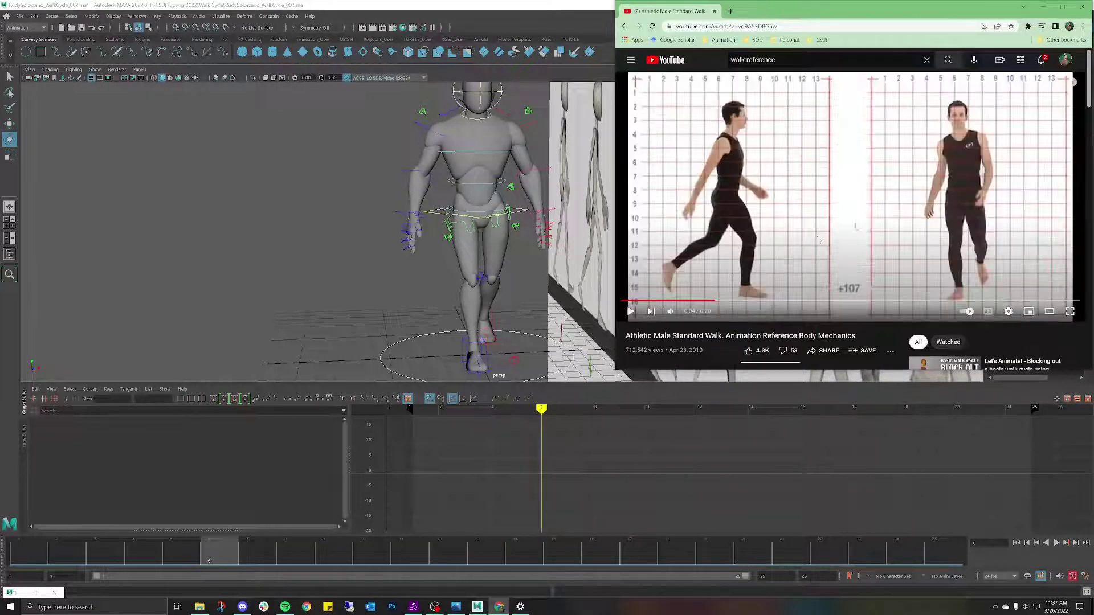
click(631, 312)
click(631, 313)
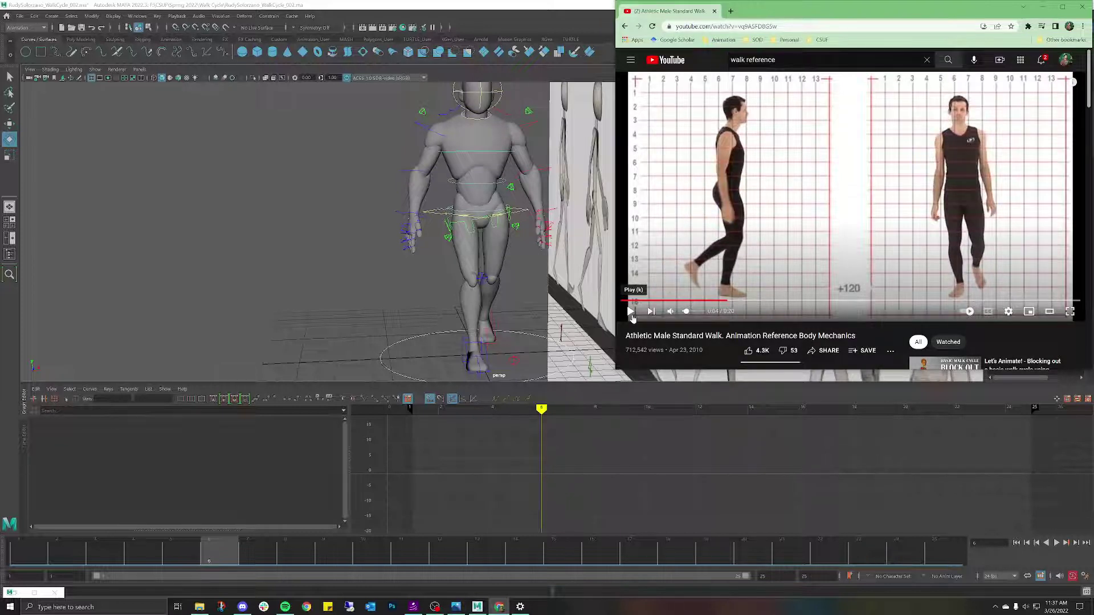
click(633, 313)
click(633, 314)
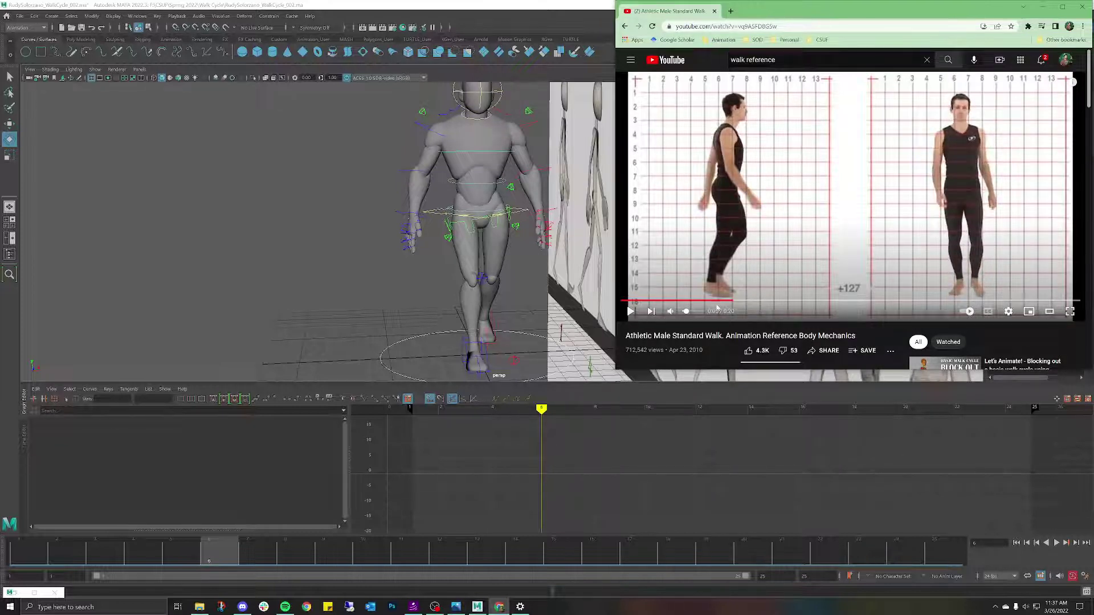
alt+drag(381, 245, 508, 242)
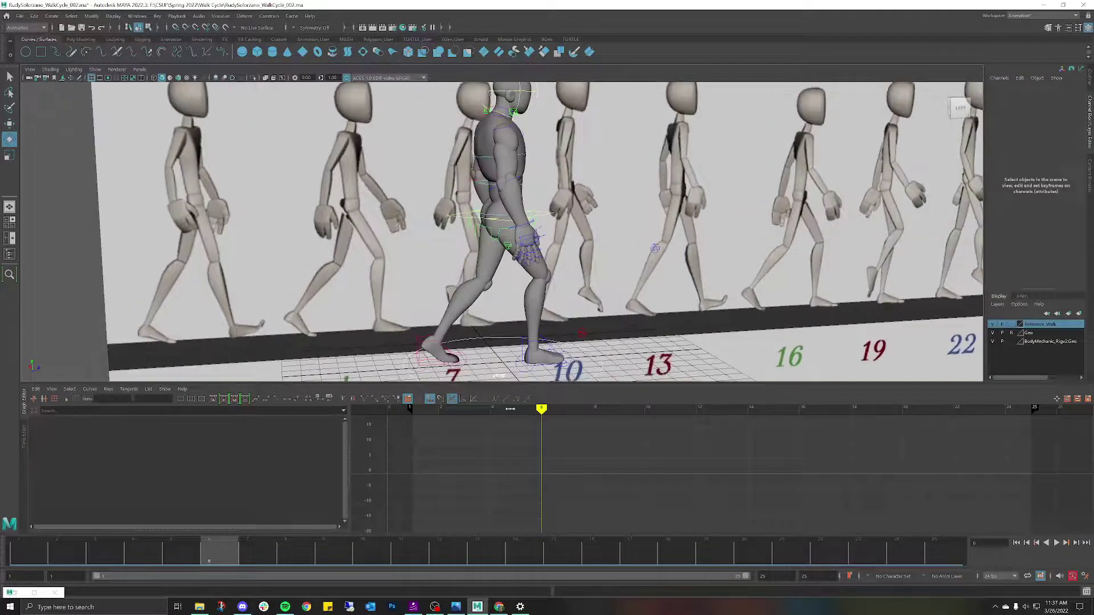
click(504, 610)
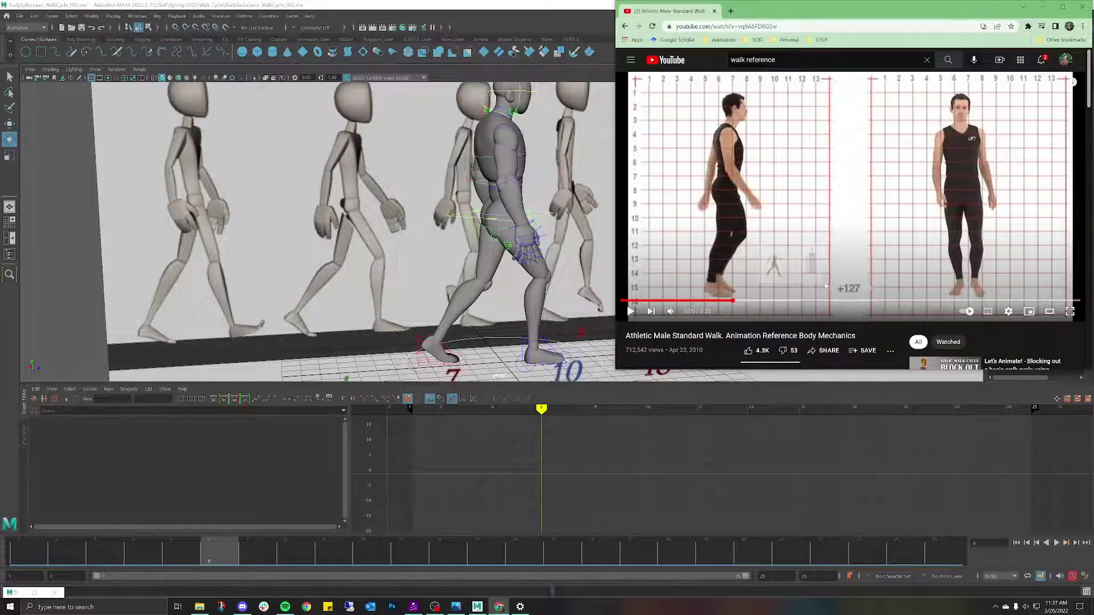
Set the hip swing control's Rotate Y to 0 at frame 6 and check the pose against the walk video.
click(500, 231)
alt+drag(574, 176, 508, 196)
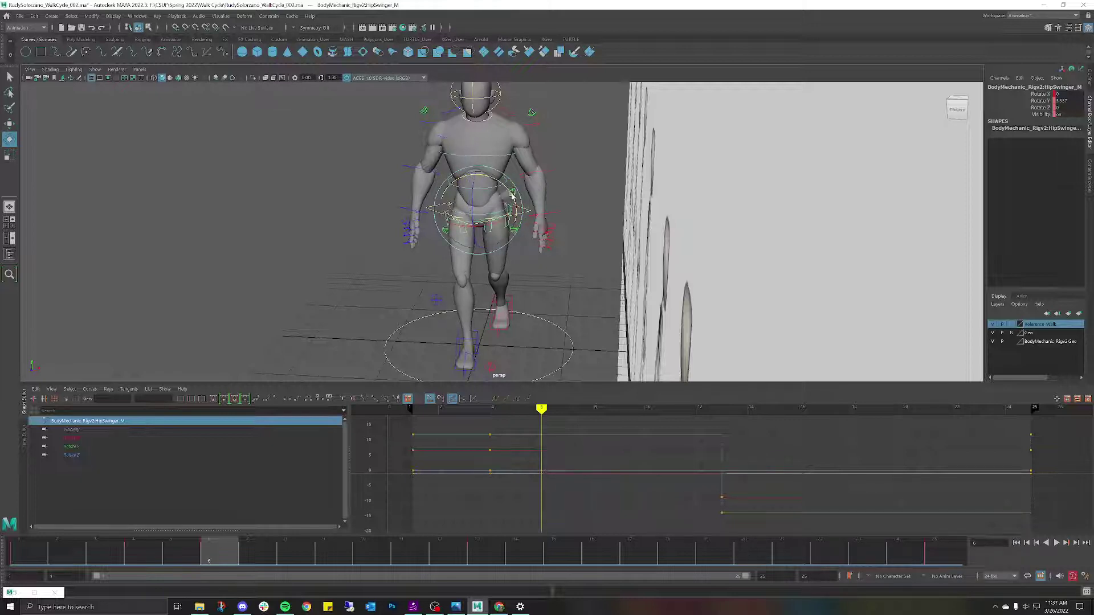
double_click(1061, 100)
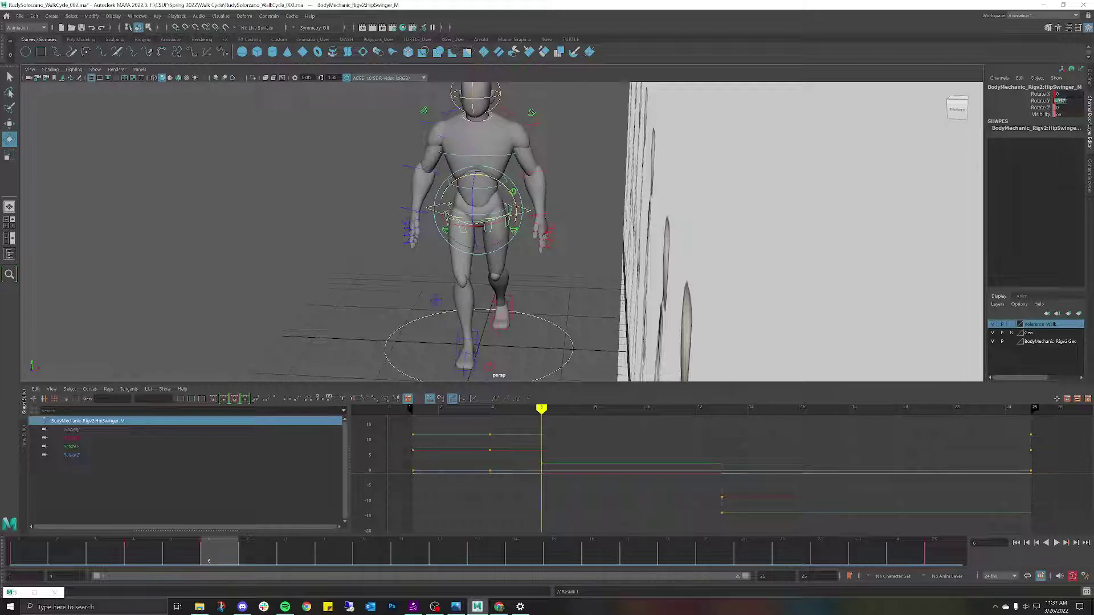
text(0)
key(Return)
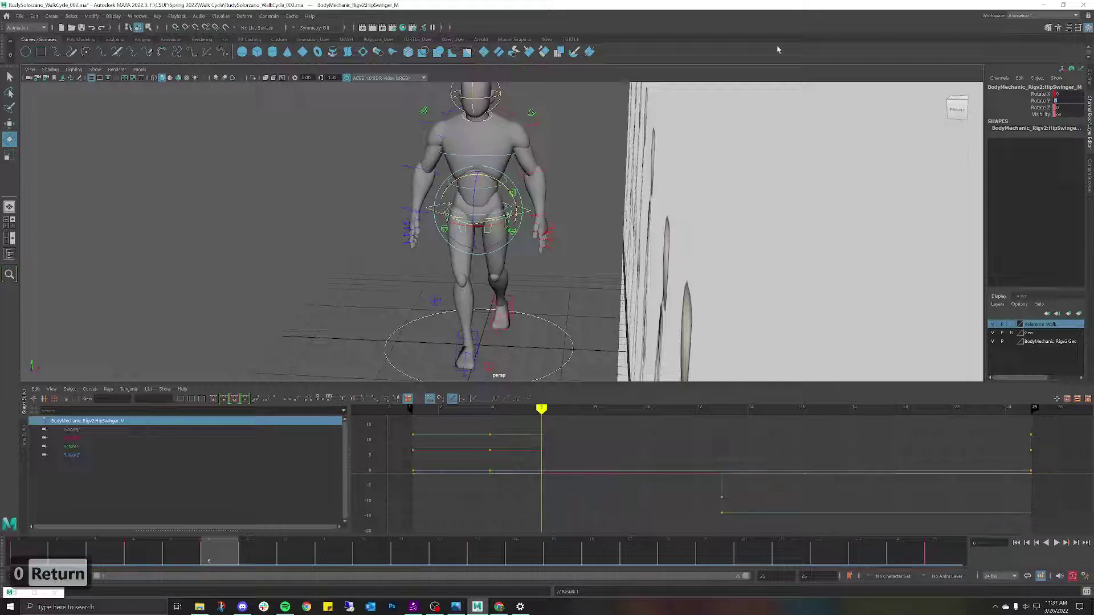
click(499, 608)
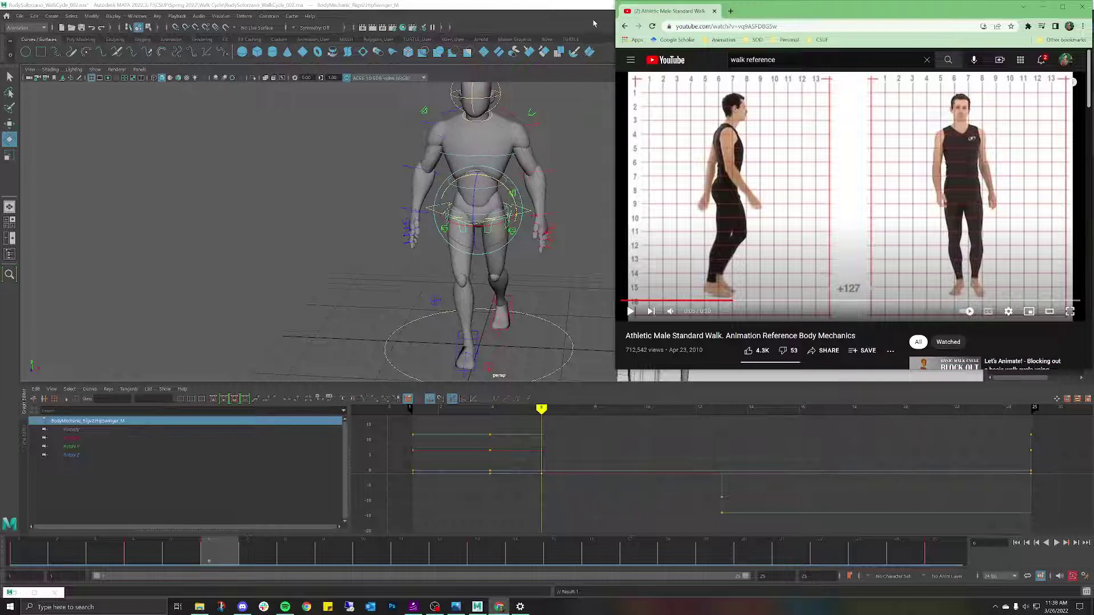
click(559, 10)
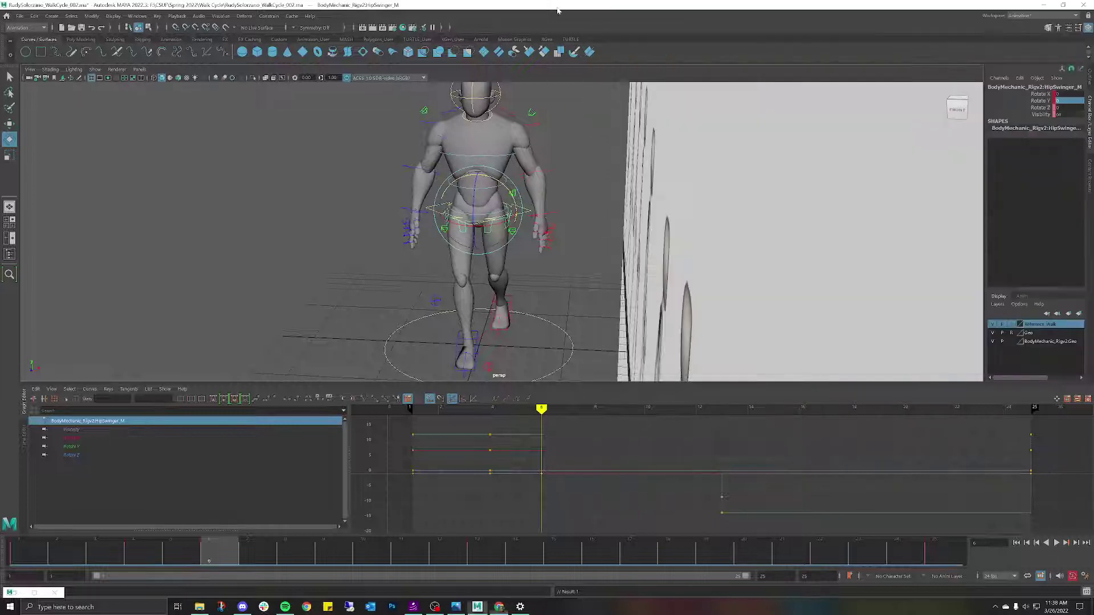
Undo the most recent changes, including the hip swing rotation.
key(ctrl+z)
key(ctrl+z)
key(ctrl+z)
key(ctrl+z)
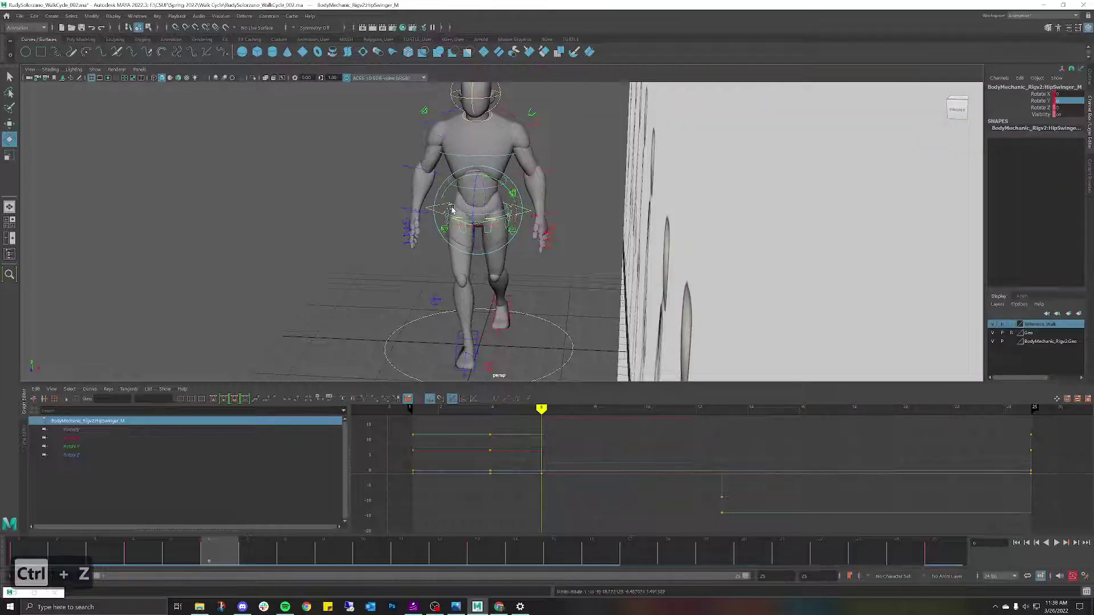
key(ctrl+z)
key(ctrl+z)
key(ctrl+z)
key(ctrl+z)
key(ctrl+z)
key(ctrl+z)
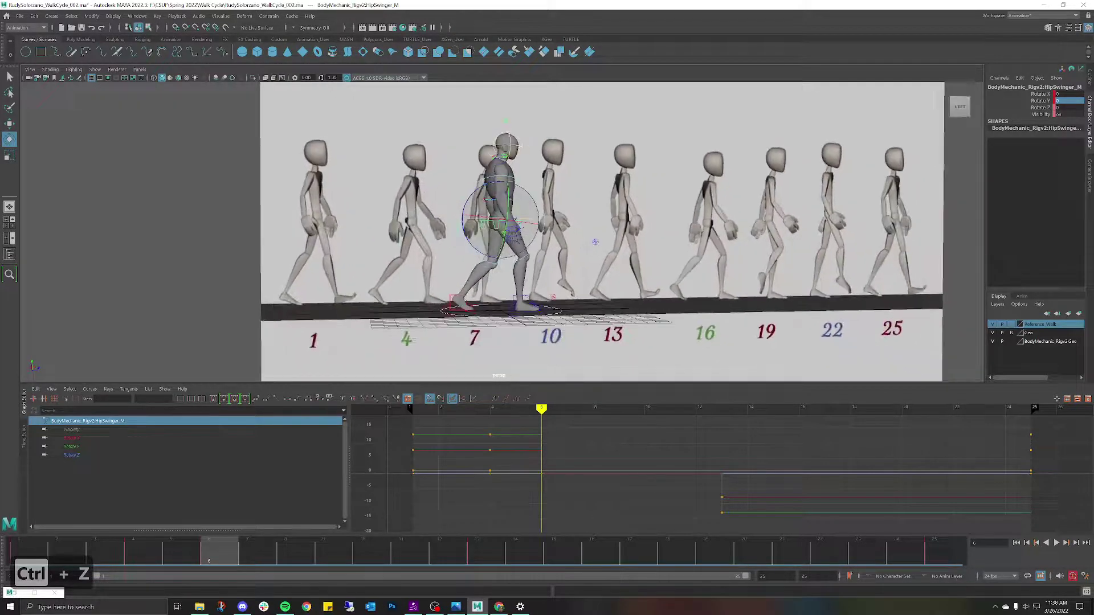
key(ctrl+z)
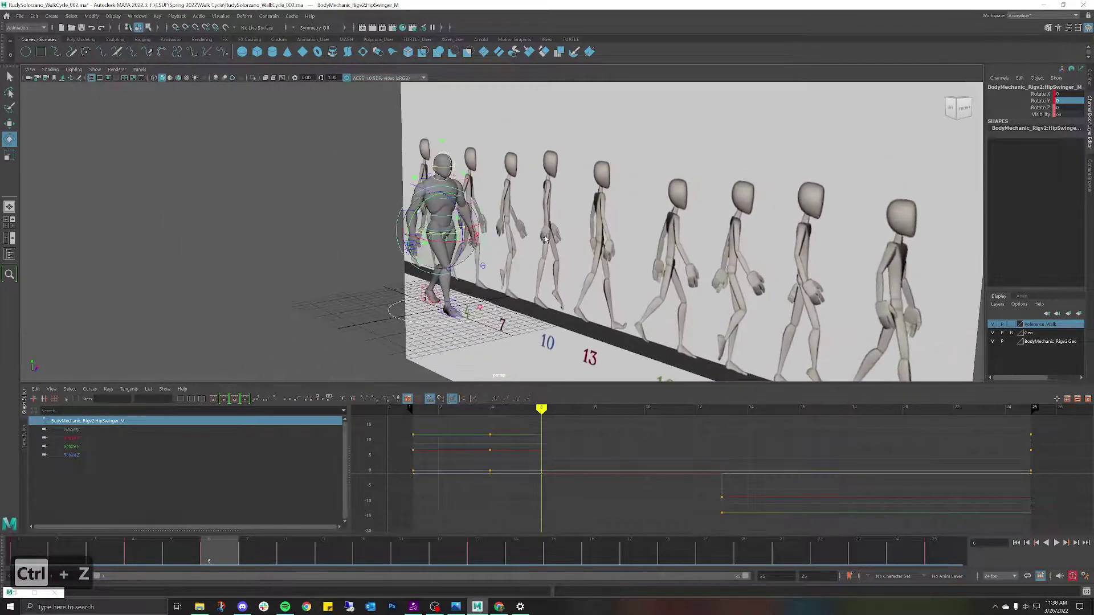
Undo the last two changes and inspect the hip swing control (HipSwinger_M) from the front at frame 6.
key(ctrl+z)
key(ctrl+z)
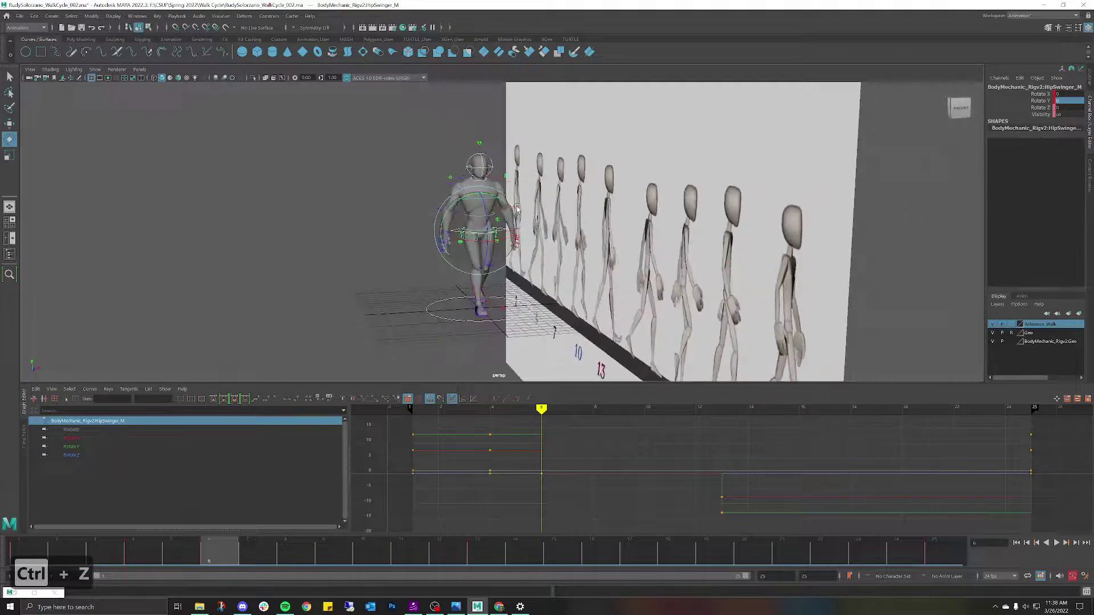
click(400, 180)
alt+middle_drag(455, 197, 482, 192)
scroll(480, 191, up, 4)
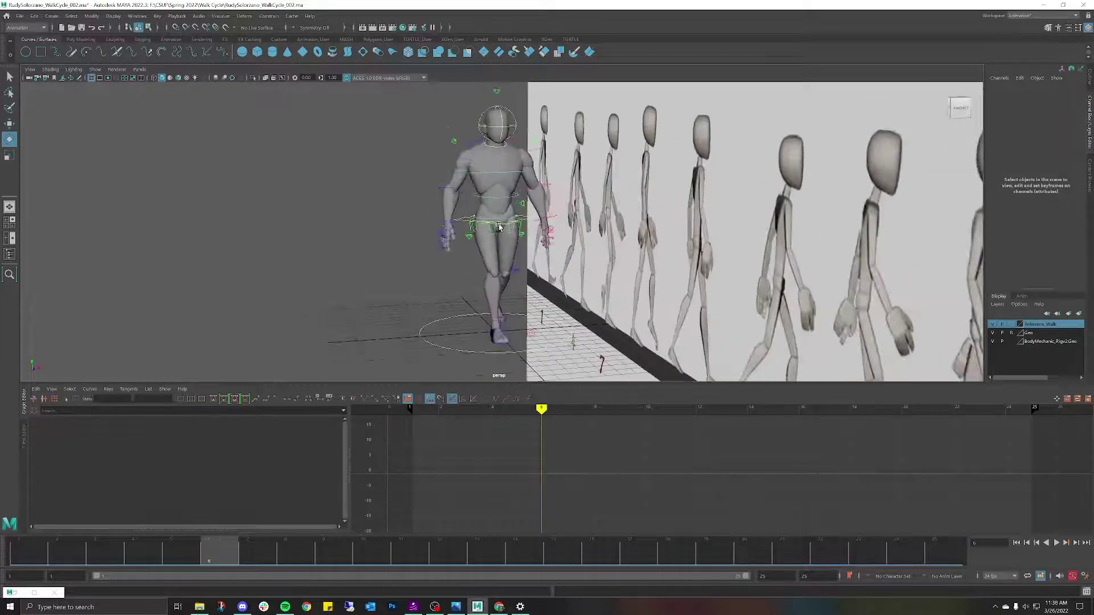
click(512, 228)
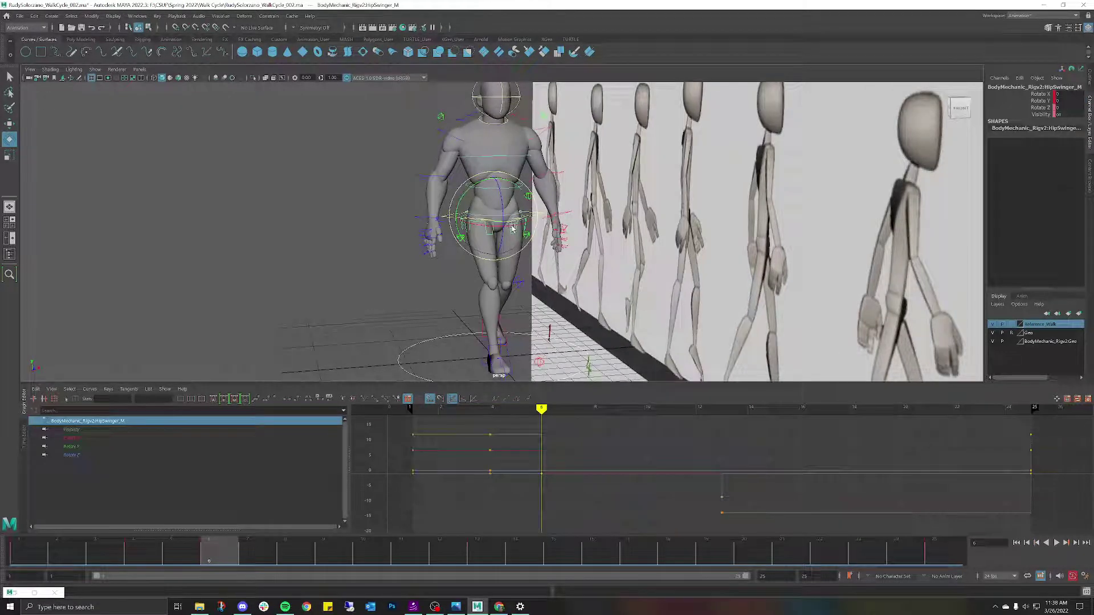
click(348, 161)
Compare the character's legs with passing pose 7 in the side view and select the right foot control (IKLeg_R).
alt+drag(351, 167, 406, 195)
key(space)
scroll(408, 213, up, 4)
scroll(450, 241, up, 3)
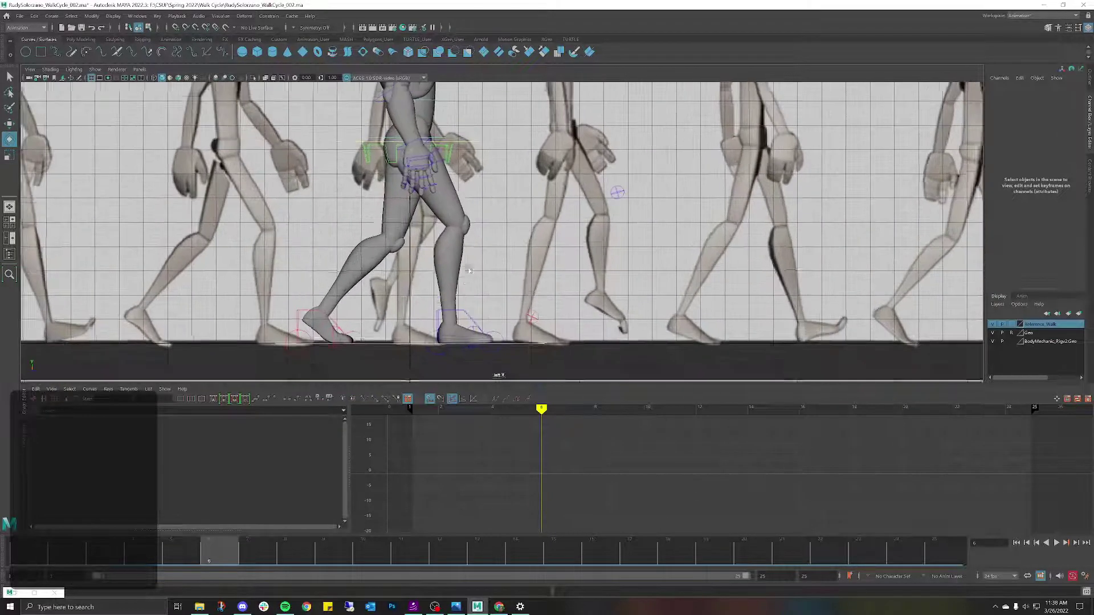
click(477, 267)
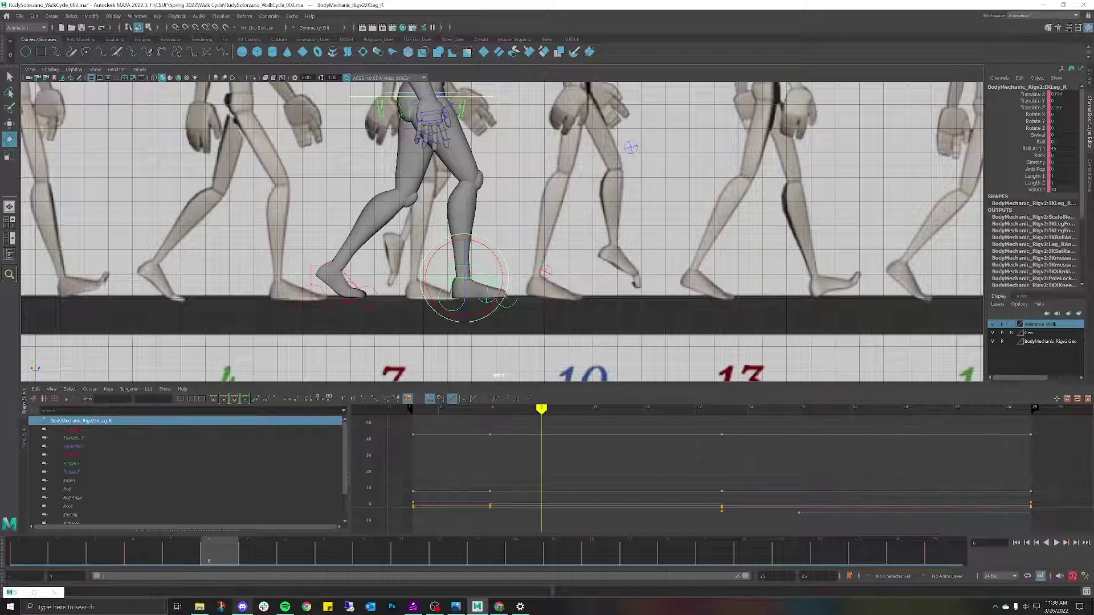
mouse_move(242, 606)
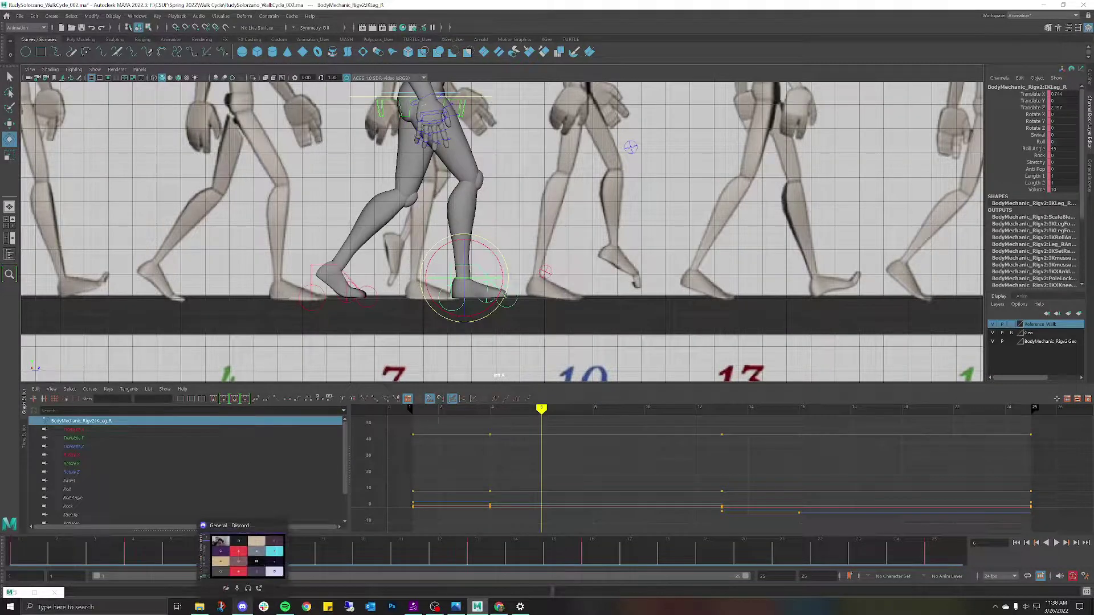
click(242, 607)
click(242, 607)
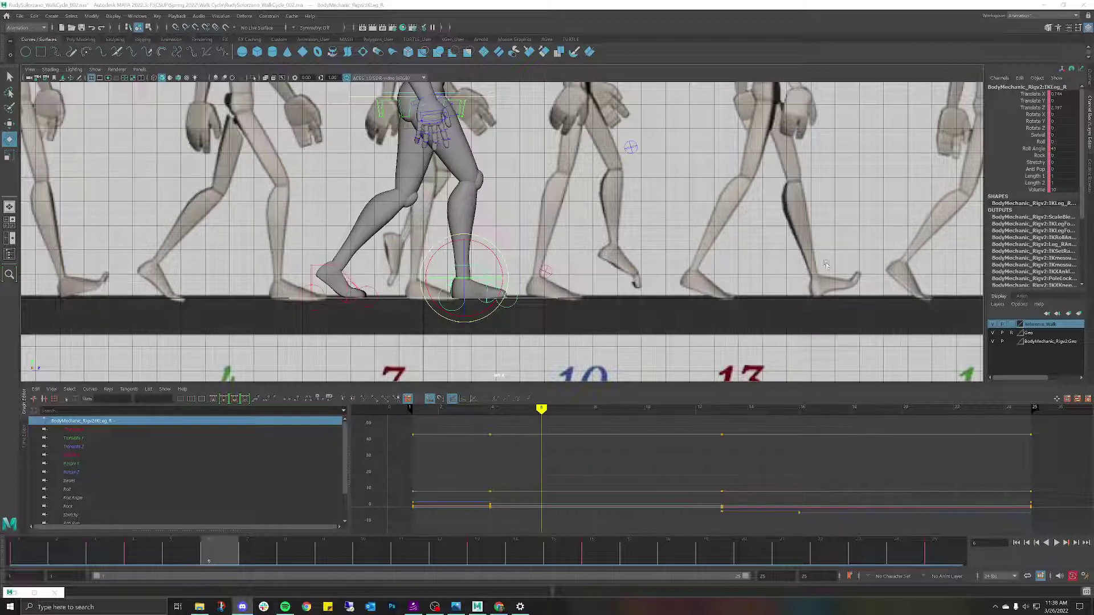
Return to the perspective view of the hips and undo the recent changes, including the hip swing rotation.
scroll(590, 216, down, 6)
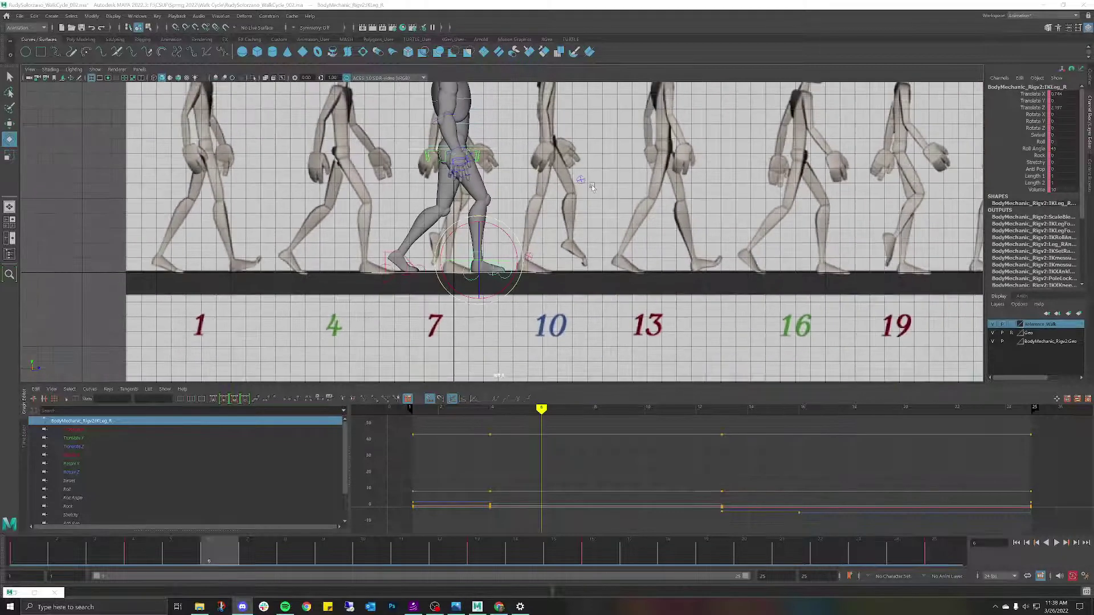
alt+middle_drag(598, 165, 619, 220)
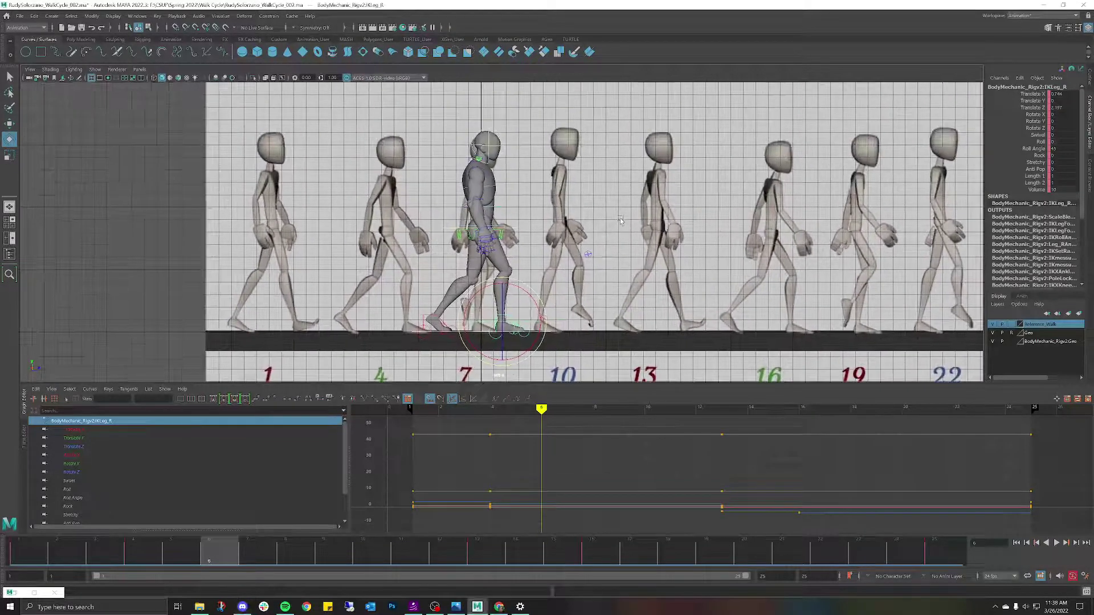
key(space)
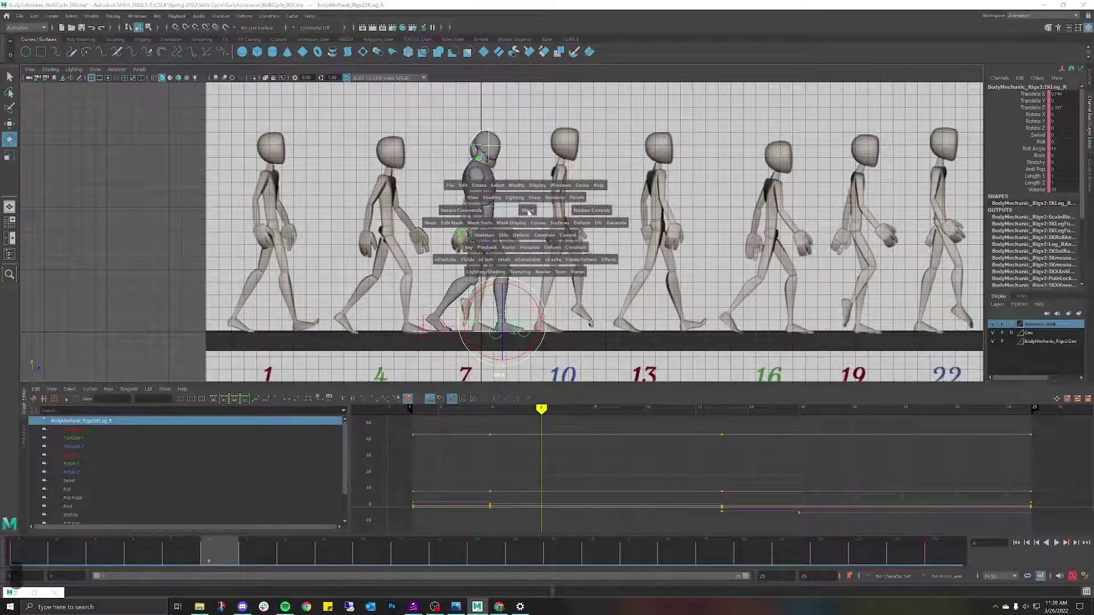
drag(528, 210, 515, 240)
scroll(515, 240, up, 5)
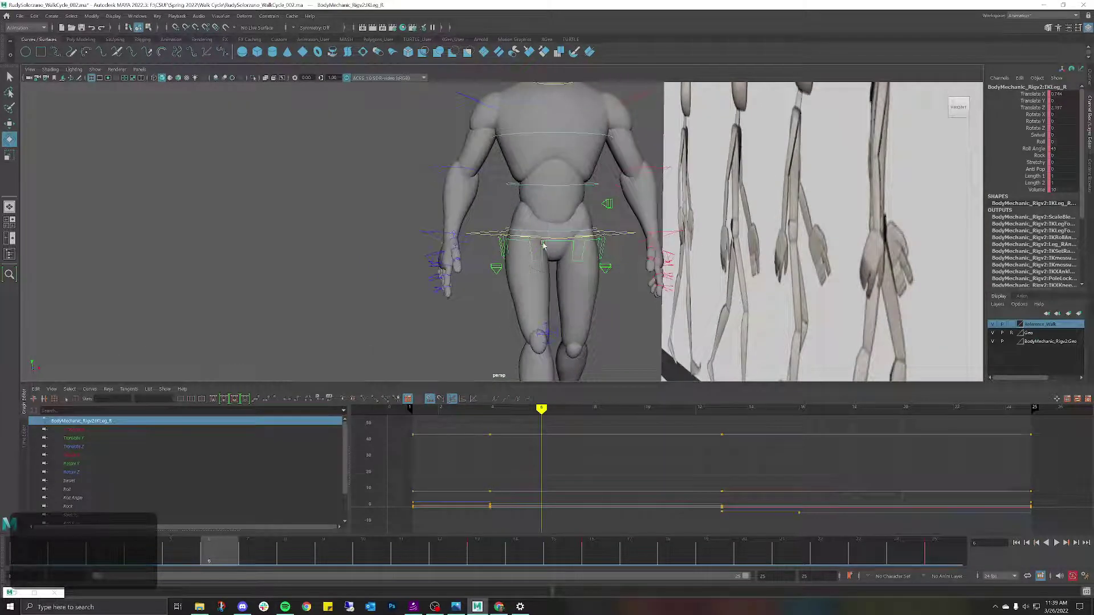
key(ctrl+z)
key(ctrl+z)
key(ctrl+z)
key(ctrl+z)
key(ctrl+z)
key(ctrl+z)
key(ctrl+z)
key(ctrl+z)
key(ctrl+z)
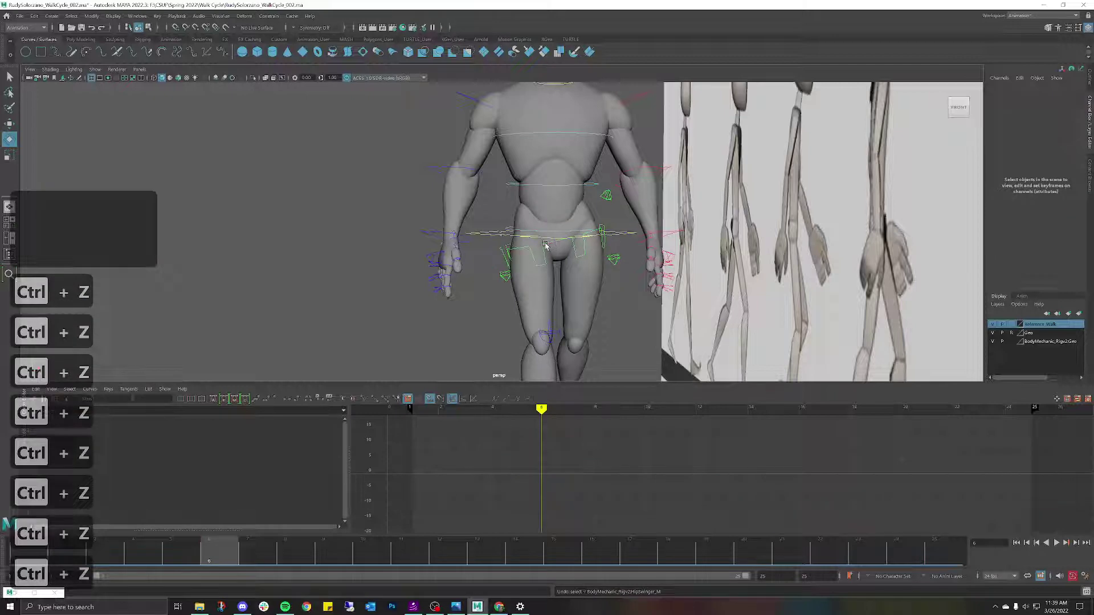
Select the hip swing control (HipSwinger_M) and examine the hip rotation from the side and the front.
click(543, 238)
alt+drag(532, 228, 589, 225)
scroll(589, 226, down, 3)
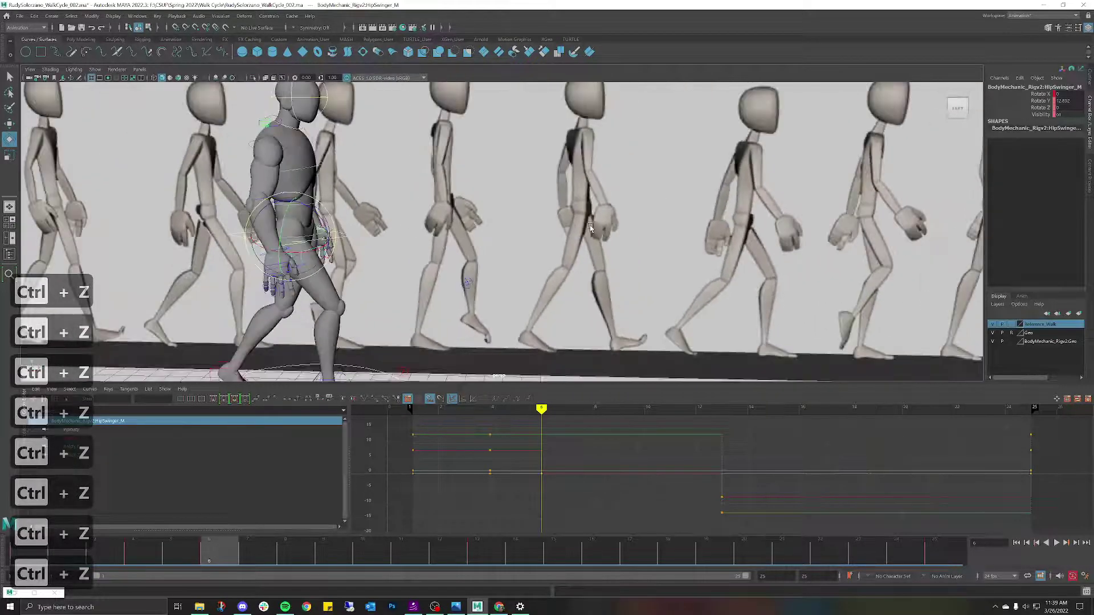
scroll(587, 222, down, 3)
alt+middle_drag(473, 200, 570, 218)
alt+drag(569, 217, 517, 215)
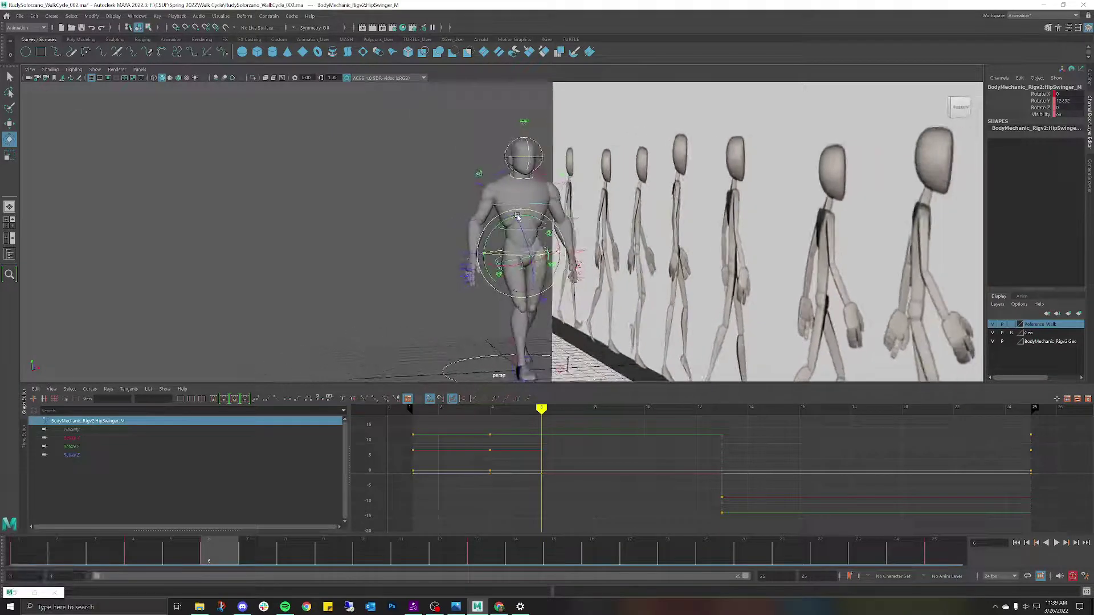
scroll(535, 212, up, 5)
alt+middle_drag(535, 207, 522, 163)
mouse_move(587, 159)
alt+mouse_down()
mouse_move(568, 162)
mouse_move(581, 163)
alt+mouse_up()
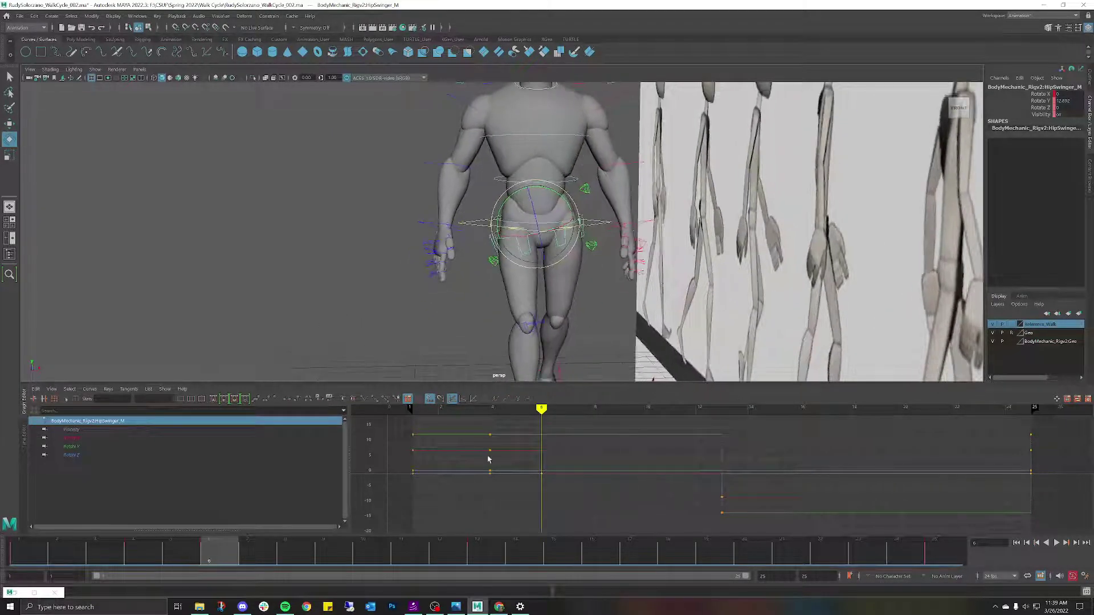
Check the YouTube walk reference video and set the hip swing control's Rotate X and Rotate Y to 0 at frame 6.
click(501, 608)
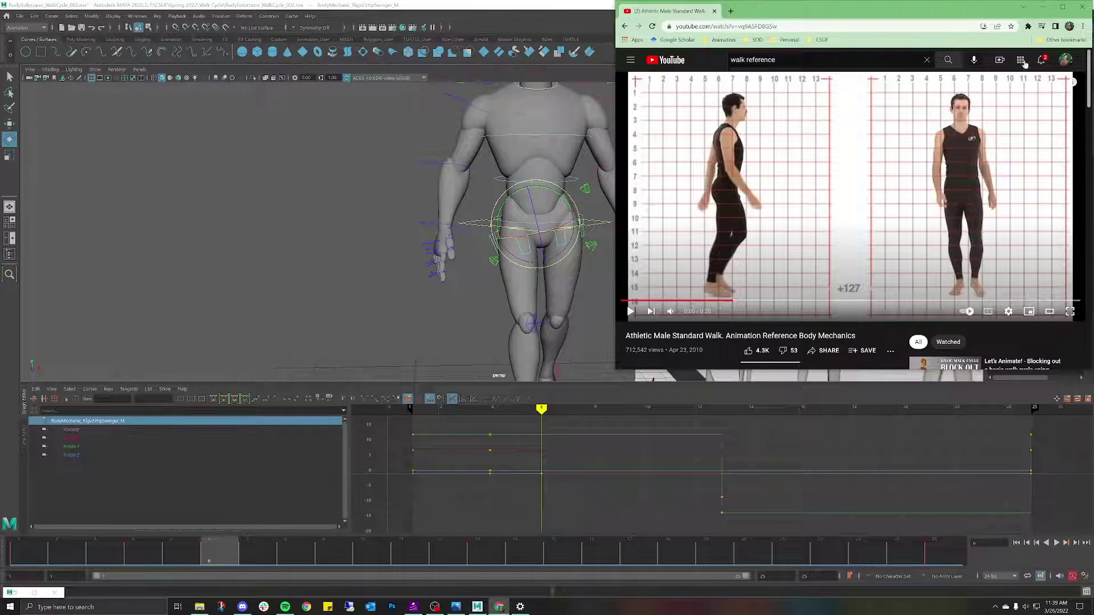
click(1041, 9)
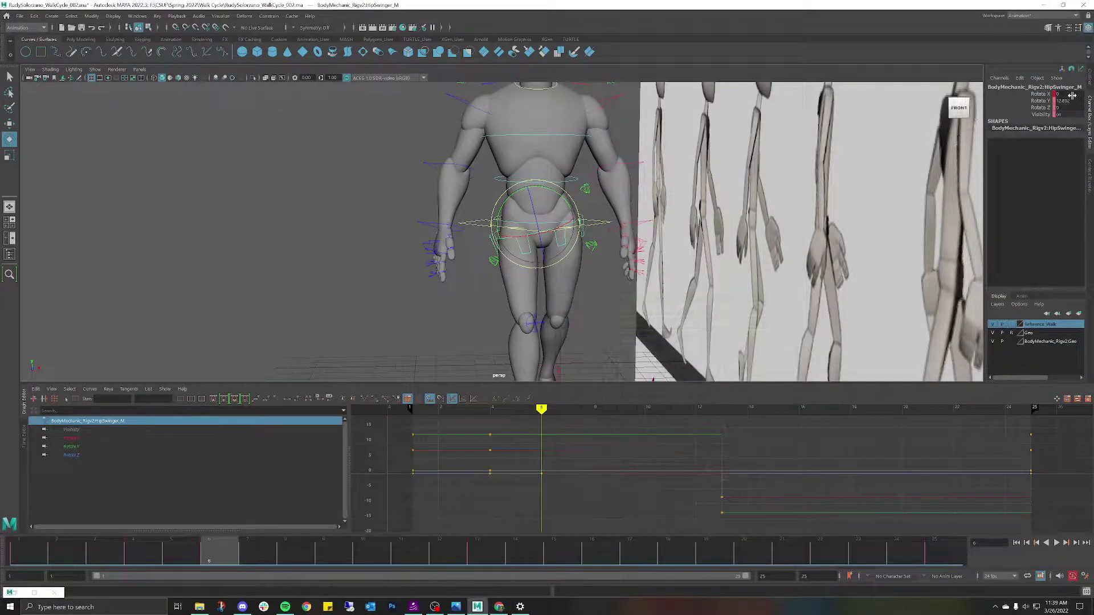
drag(1073, 96, 1068, 102)
text(0)
key(Return)
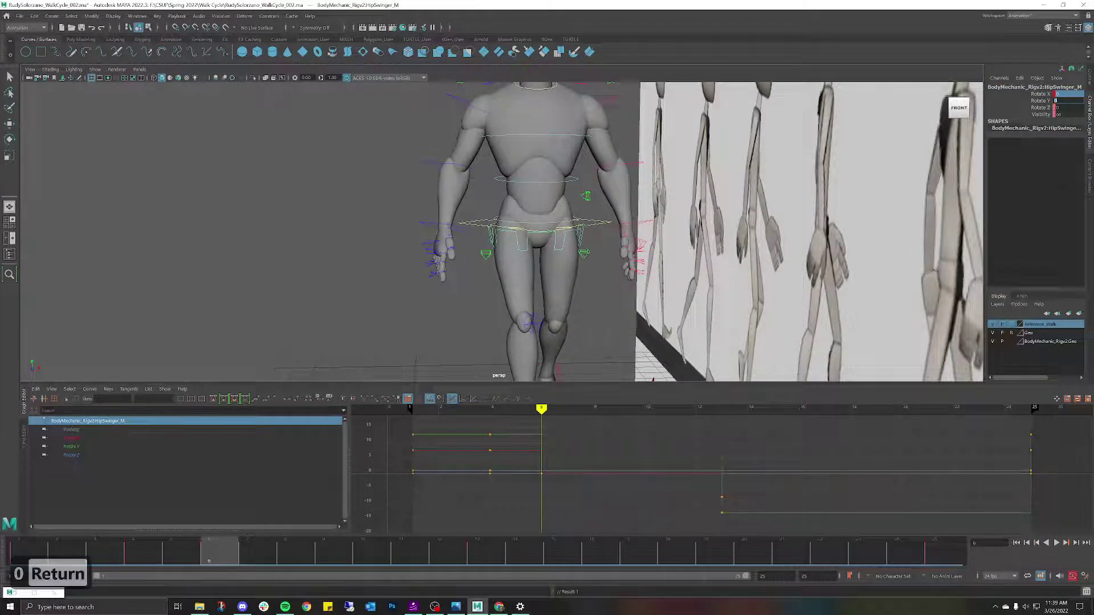
click(385, 191)
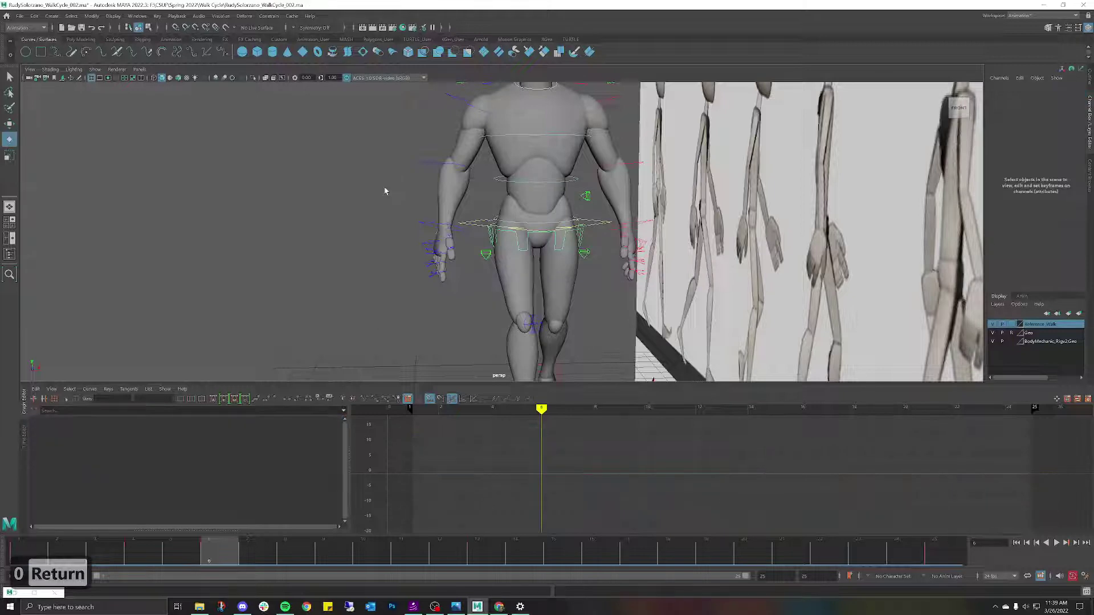
Examine the whole character against the pose chart from several angles in the perspective view.
scroll(386, 190, down, 4)
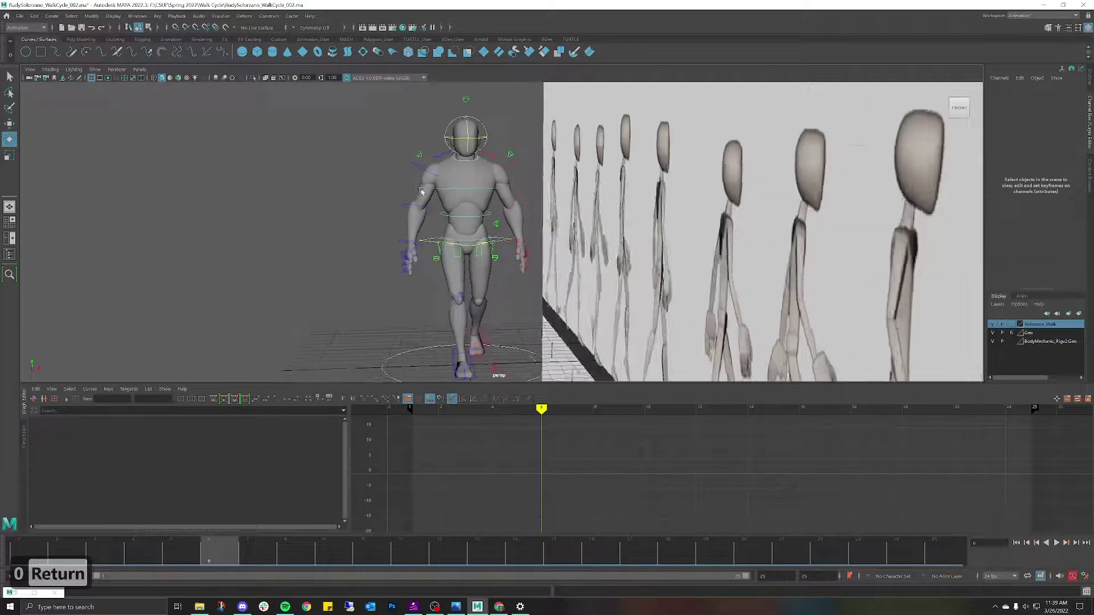
alt+drag(422, 191, 525, 250)
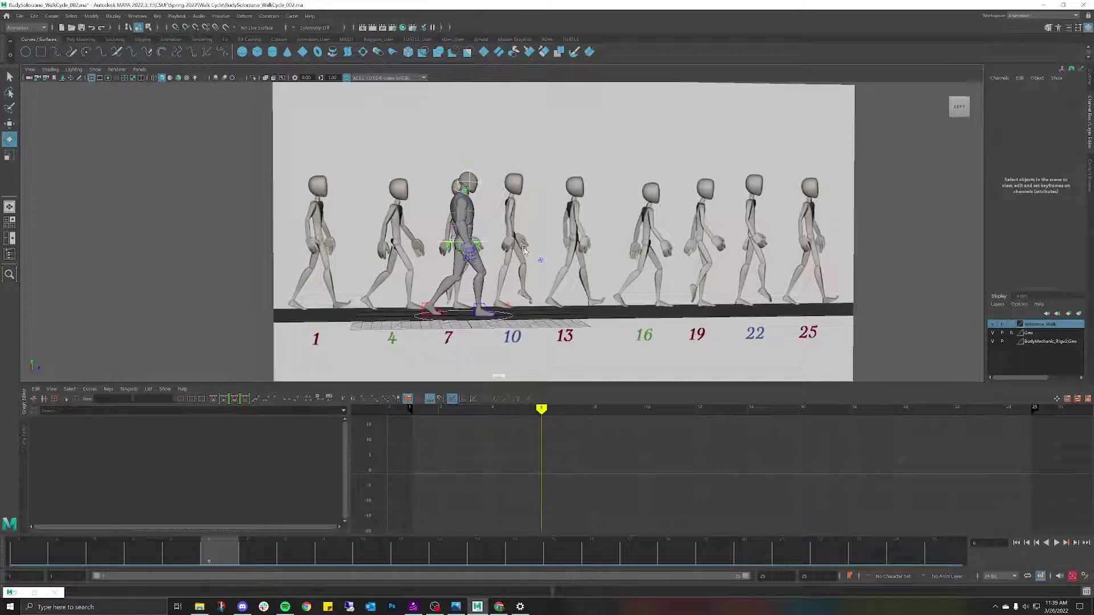
alt+drag(586, 223, 557, 223)
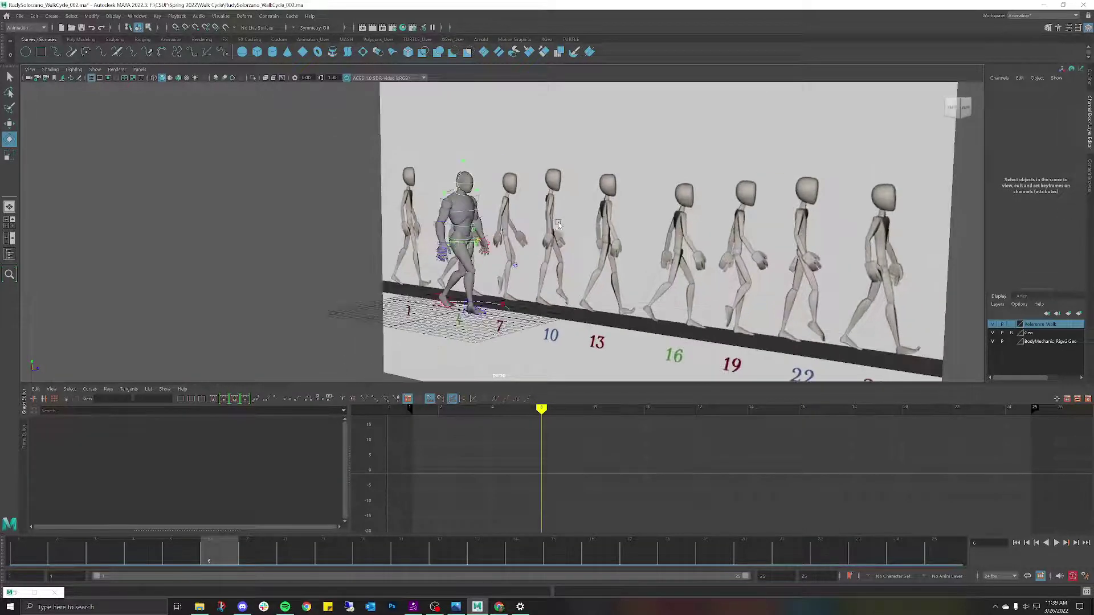
scroll(558, 222, up, 5)
alt+middle_drag(559, 222, 569, 197)
alt+drag(561, 196, 591, 193)
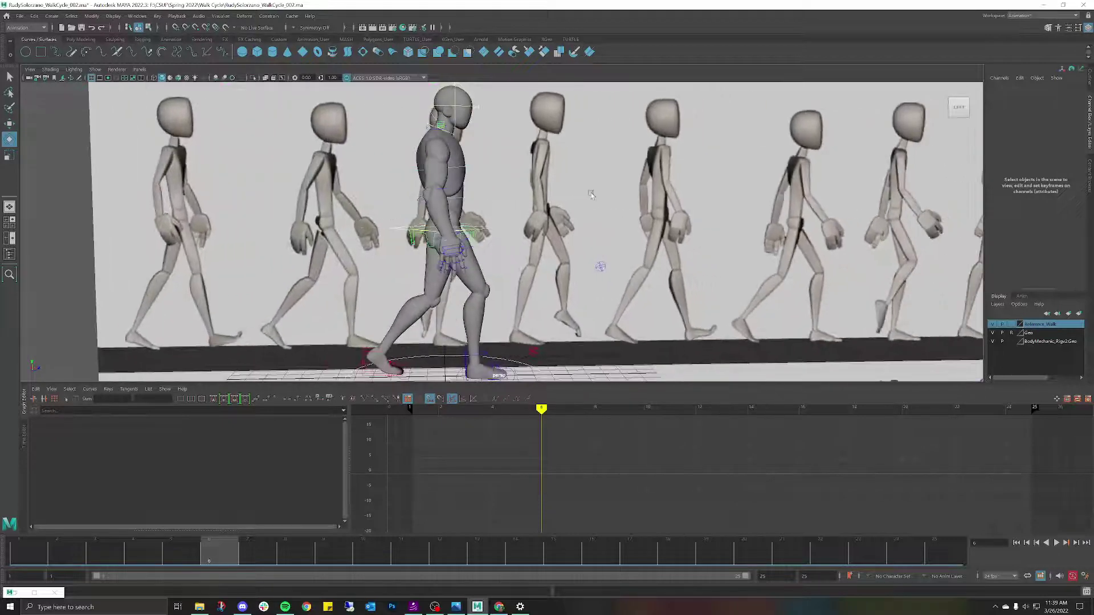
Switch to the side view and compare the character's head height and upper body with passing pose 7 on the chart.
scroll(590, 194, down, 2)
key(space)
drag(525, 213, 498, 196)
scroll(498, 196, down, 2)
scroll(497, 195, up, 3)
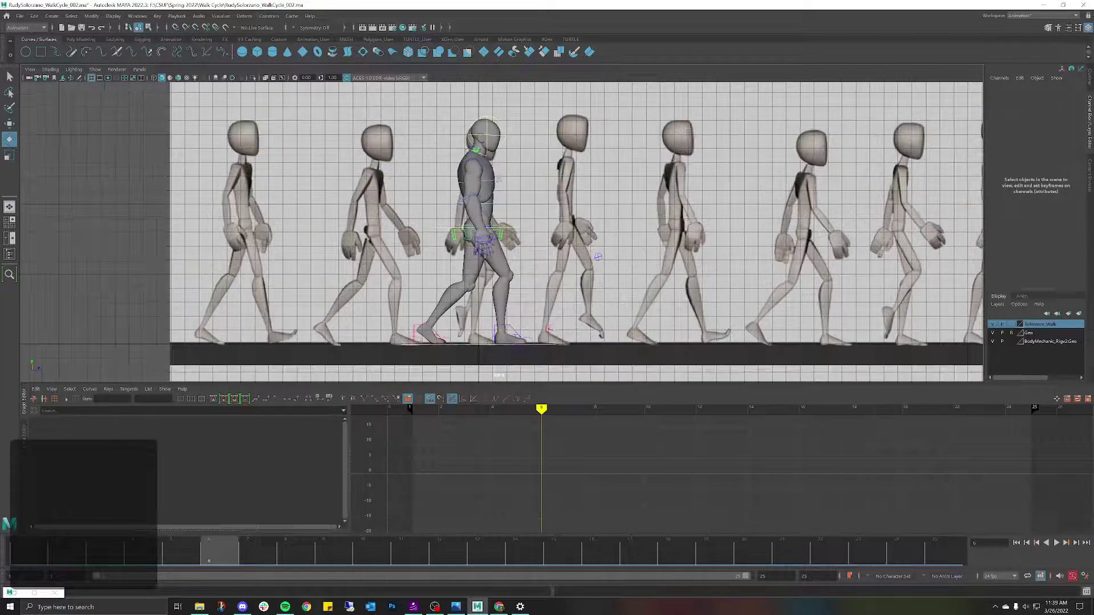
alt+middle_drag(505, 168, 542, 266)
scroll(542, 266, up, 5)
scroll(542, 267, up, 3)
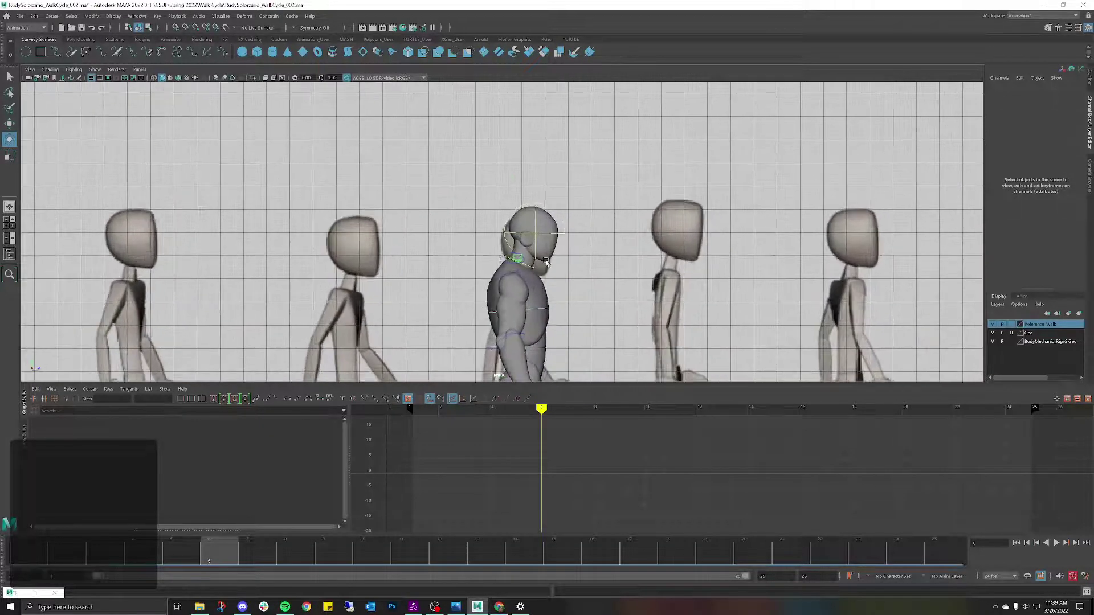
scroll(543, 266, down, 3)
scroll(582, 305, down, 3)
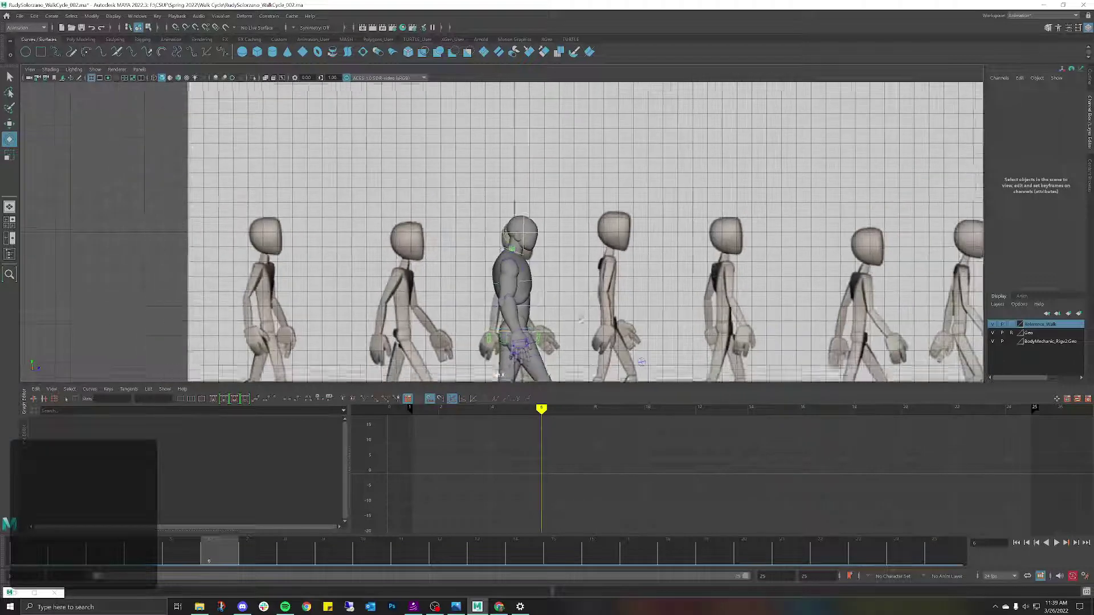
Move the right foot control (IKLeg_R) back along the ground beneath the body to match pose 7's planted foot and key it at frame 6.
alt+middle_drag(598, 318, 571, 225)
alt+middle_drag(557, 299, 545, 237)
scroll(545, 237, up, 5)
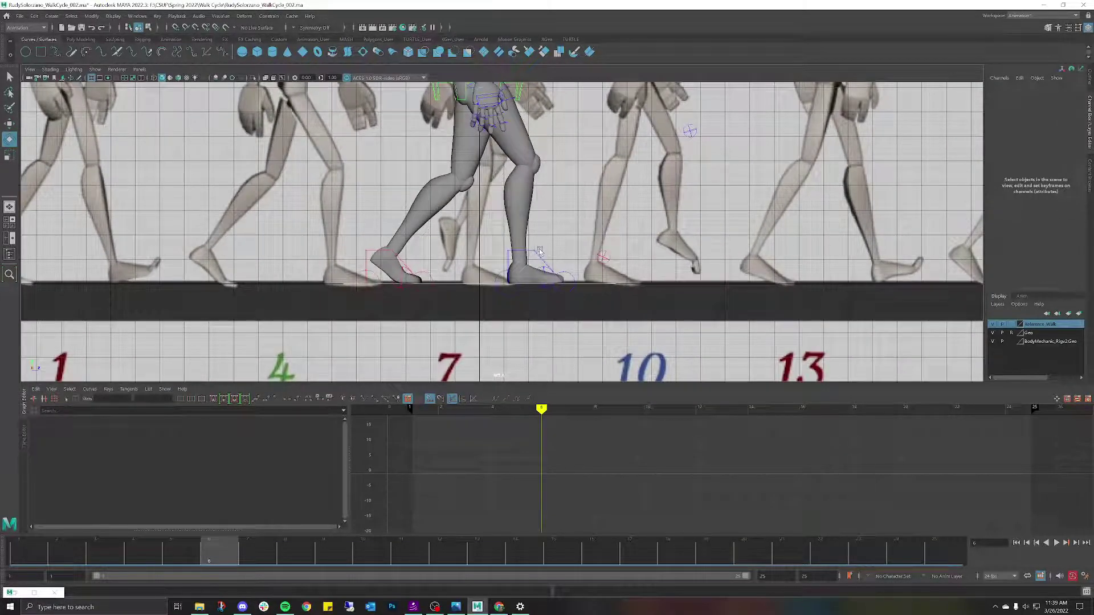
click(539, 252)
key(w)
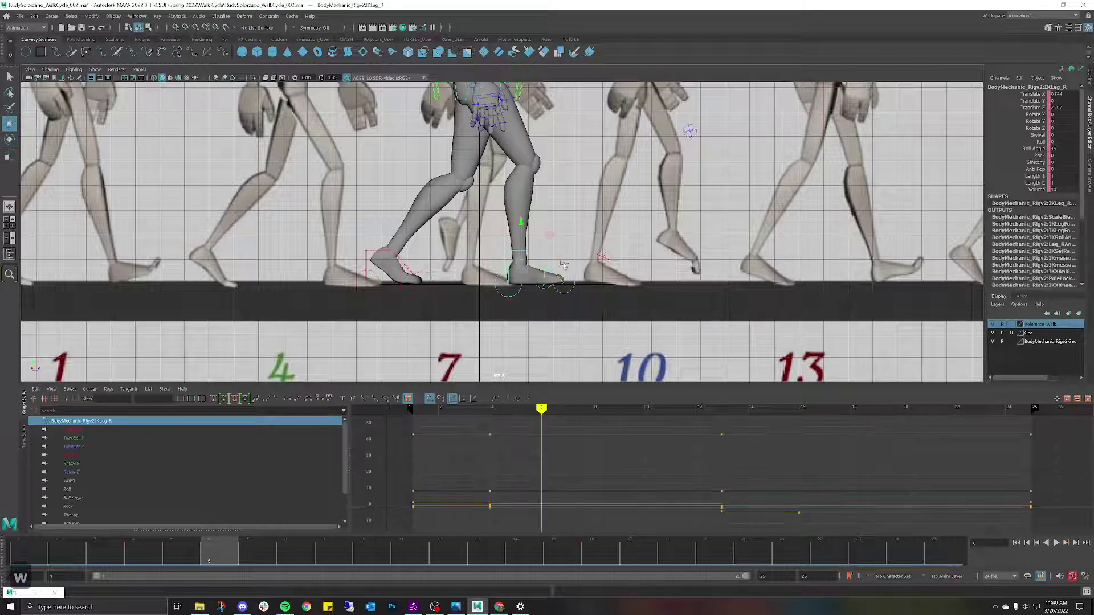
drag(562, 263, 518, 254)
key(s)
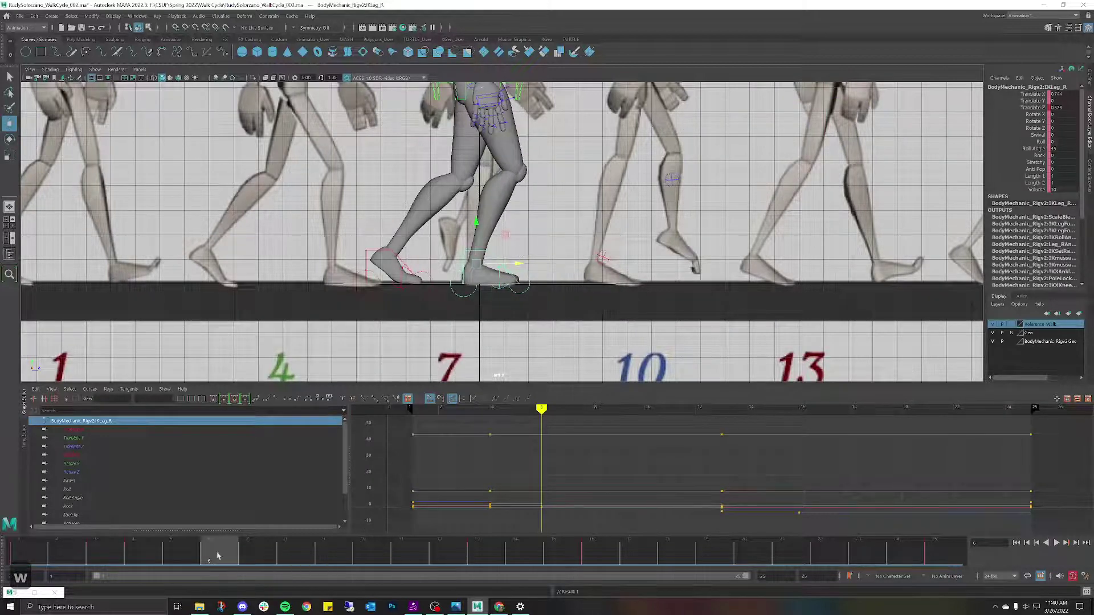
Play the animation, return to frame 6 and inspect the left foot control (IKLeg_L).
key(alt+v)
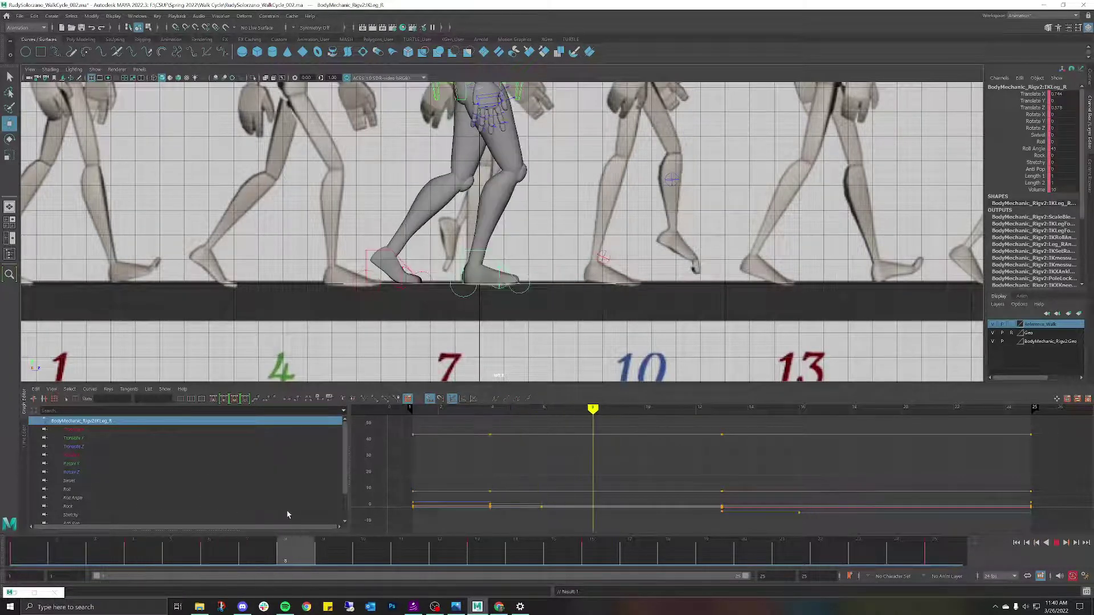
drag(292, 512, 227, 516)
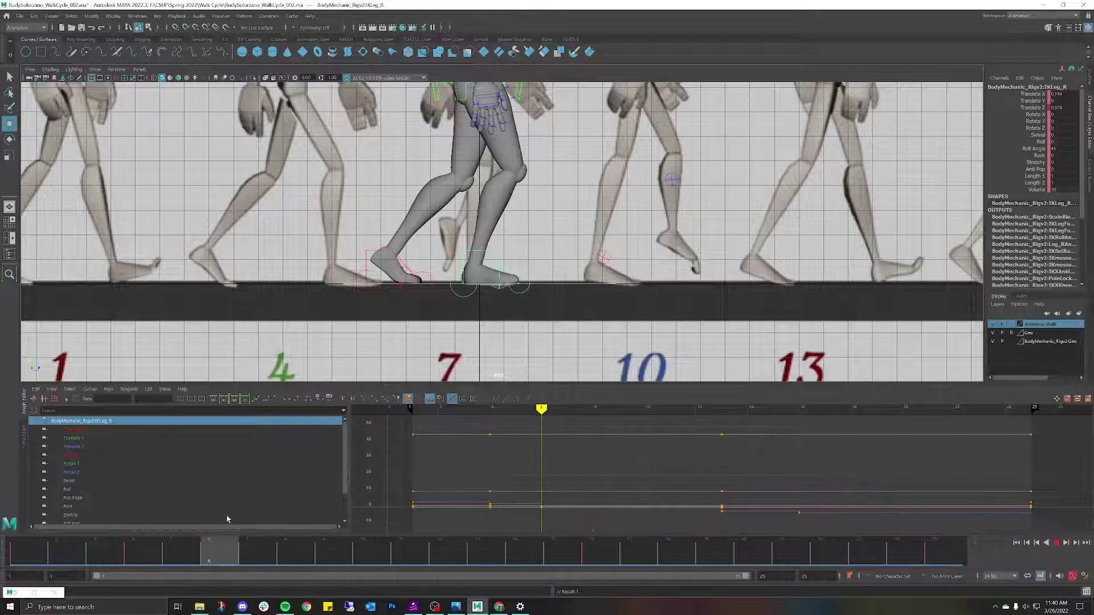
click(387, 253)
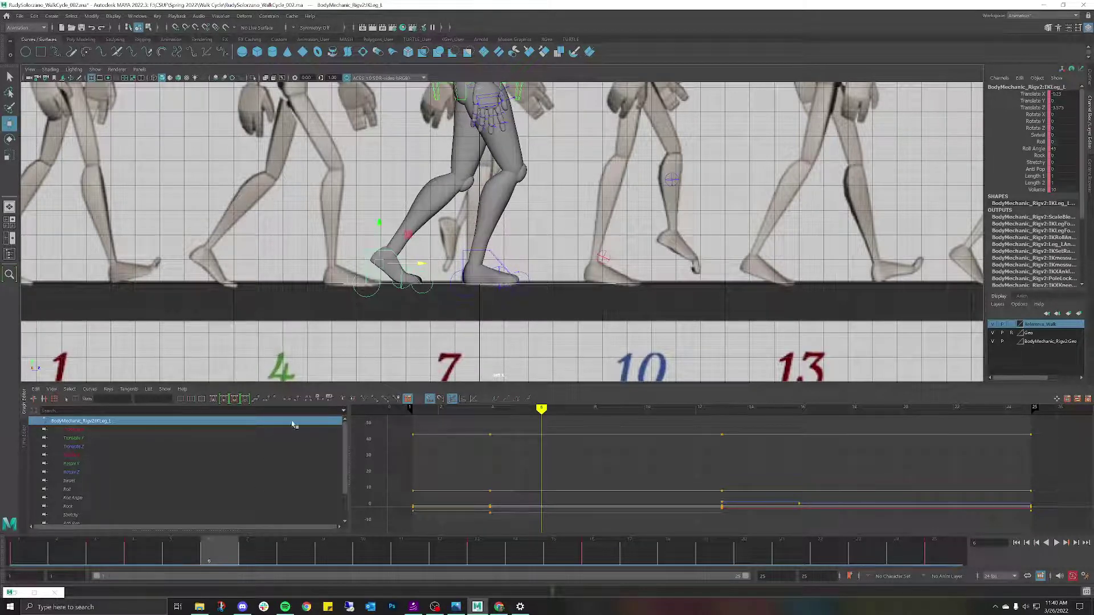
Move the right foot control's (IKLeg_R) key from frame 6 to frame 7 in the timeline and deselect the control.
scroll(381, 320, down, 3)
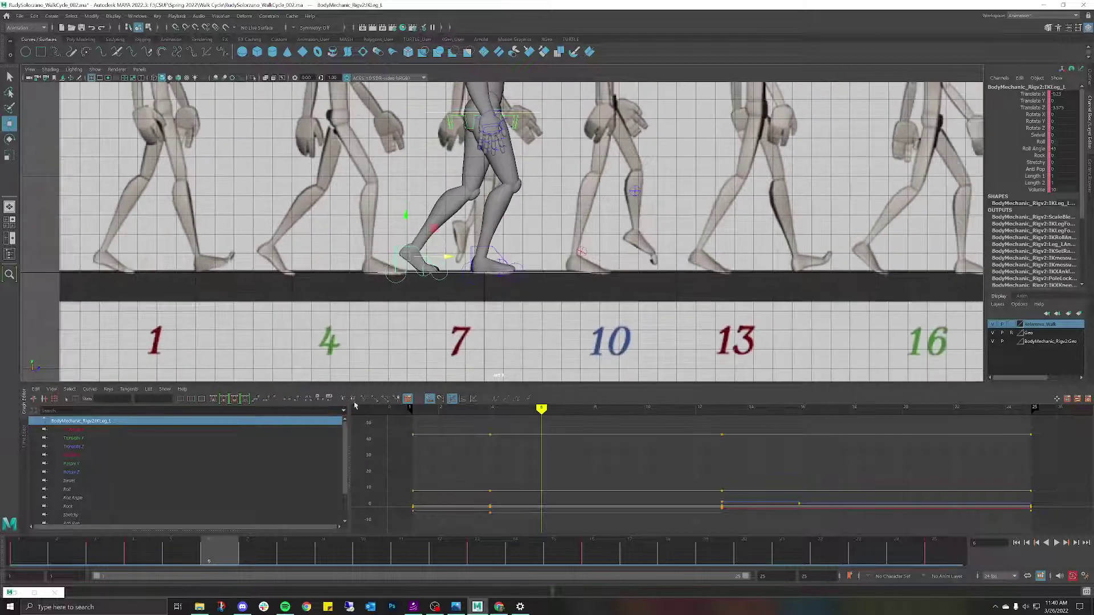
click(495, 251)
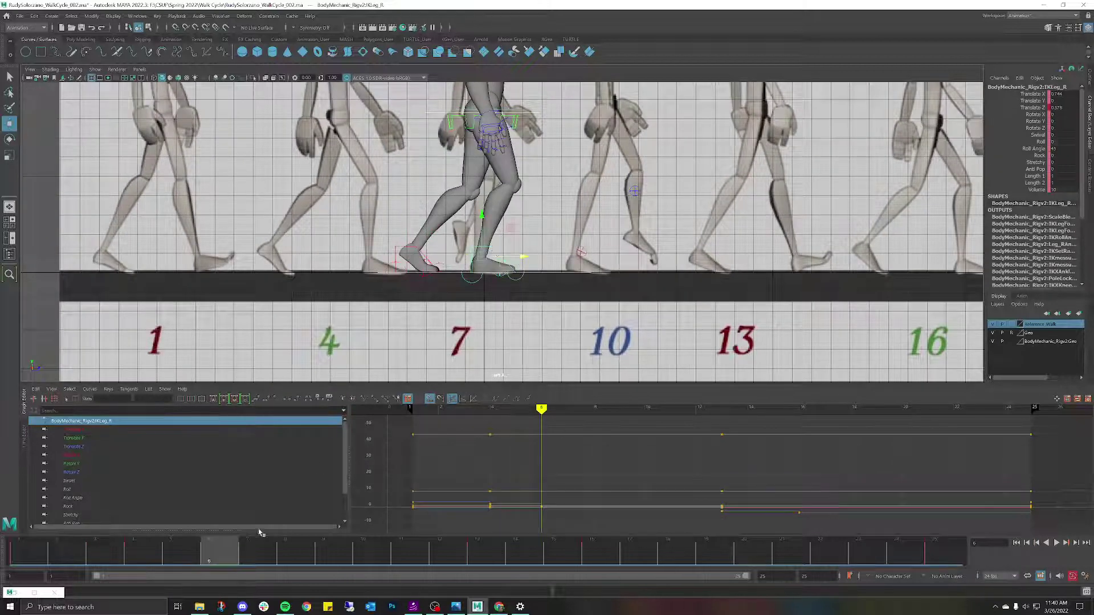
shift+click(224, 555)
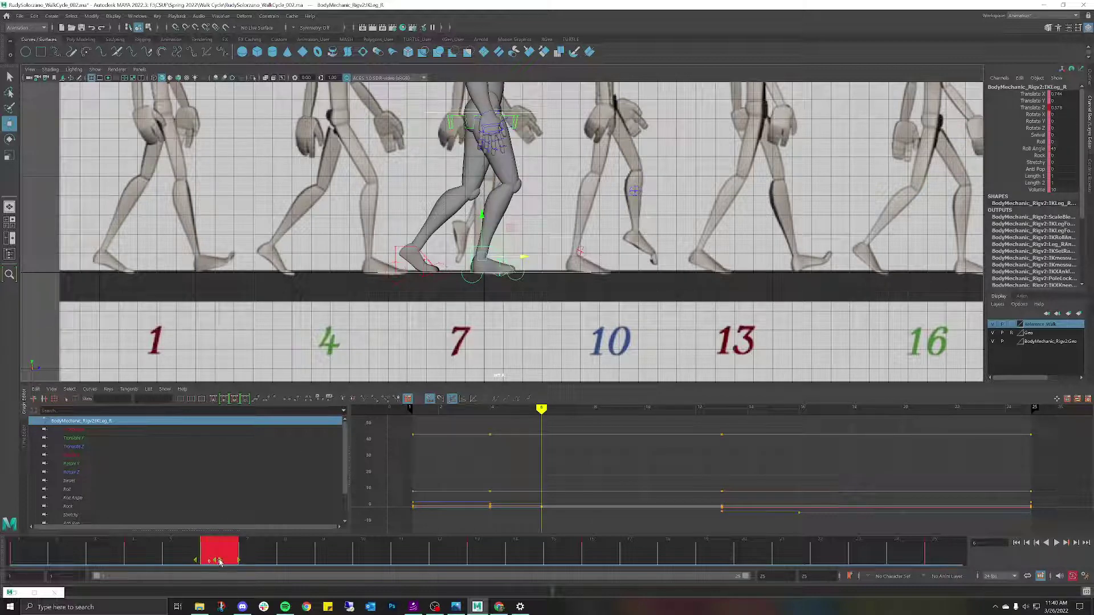
drag(220, 562, 243, 561)
click(546, 212)
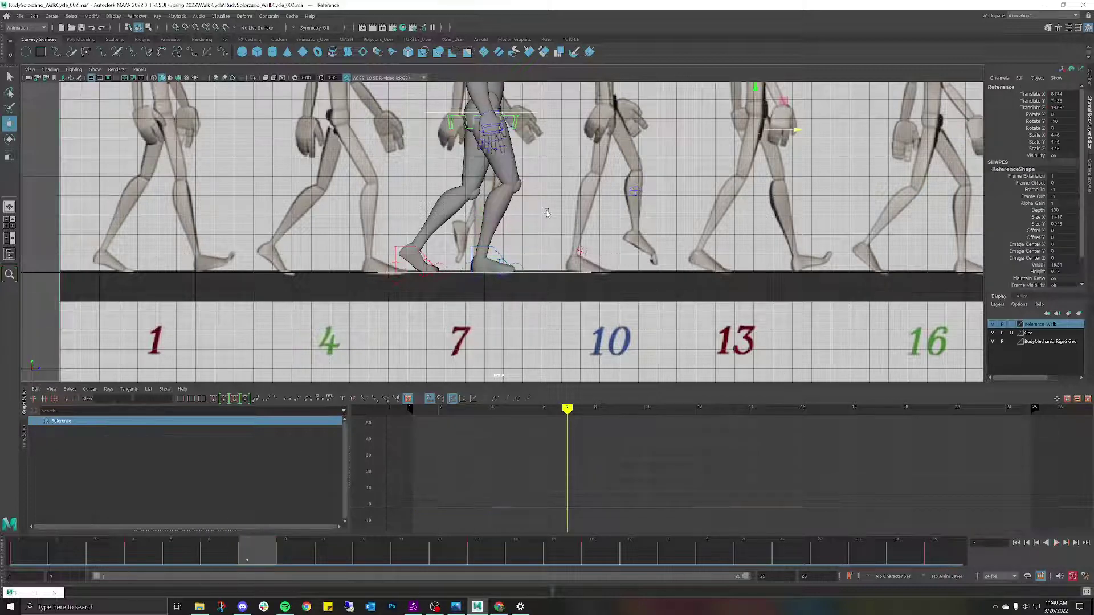
Shift the hip swing control's (HipSwinger_M) key from frame 6 to frame 7 and scrub the timeline to check the timing.
click(515, 121)
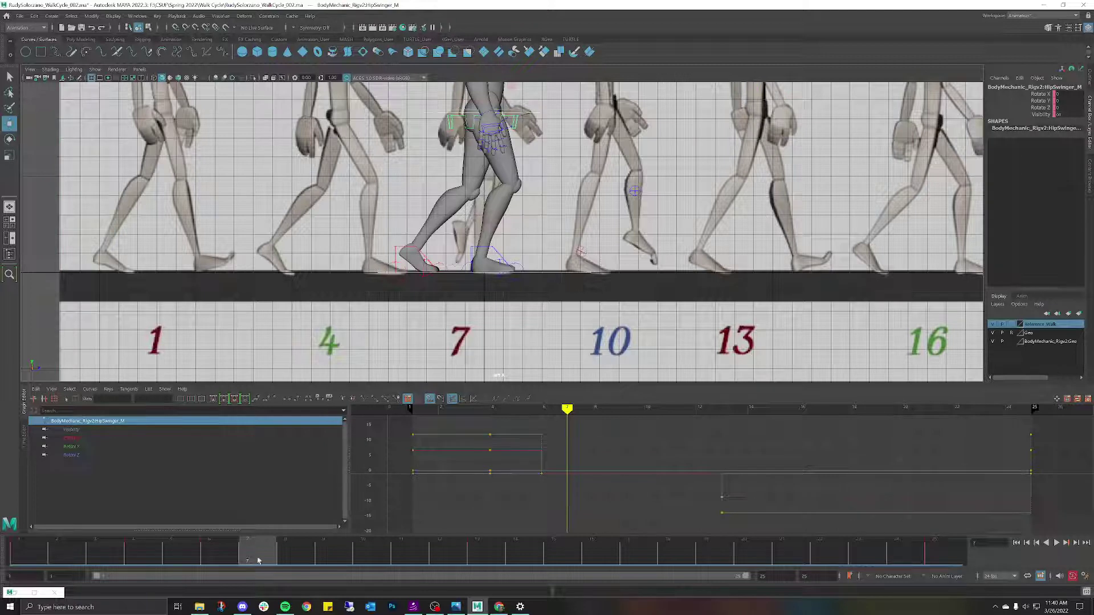
click(223, 561)
shift+click(224, 560)
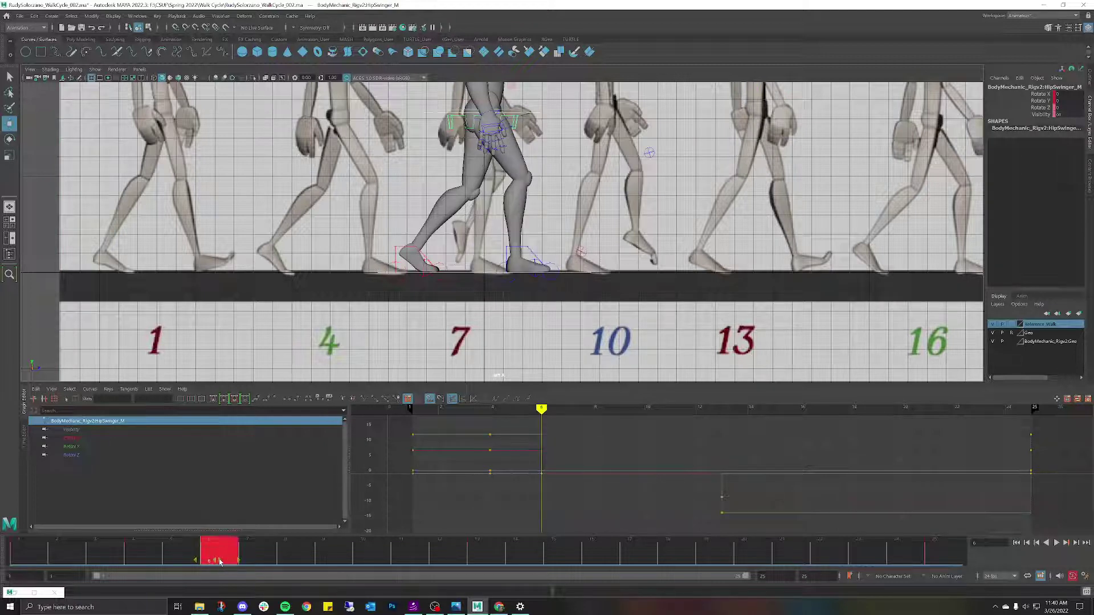
drag(220, 562, 258, 562)
shift+click(288, 552)
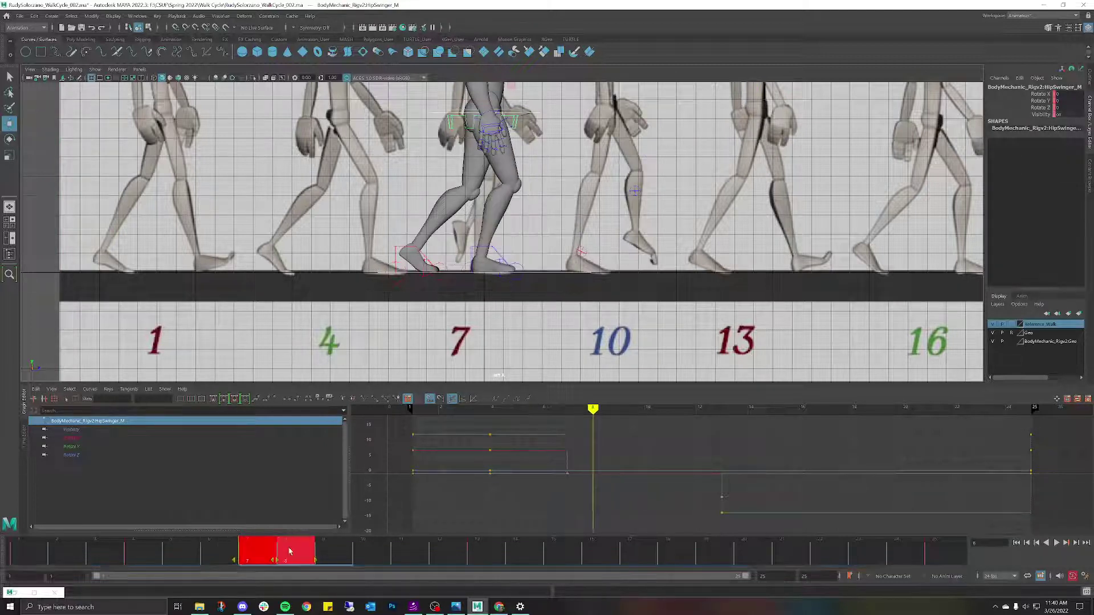
click(349, 545)
click(216, 547)
mouse_move(135, 545)
mouse_down()
mouse_move(102, 549)
mouse_move(336, 551)
mouse_move(25, 521)
mouse_move(190, 495)
mouse_move(316, 498)
mouse_move(117, 514)
mouse_move(242, 533)
mouse_up()
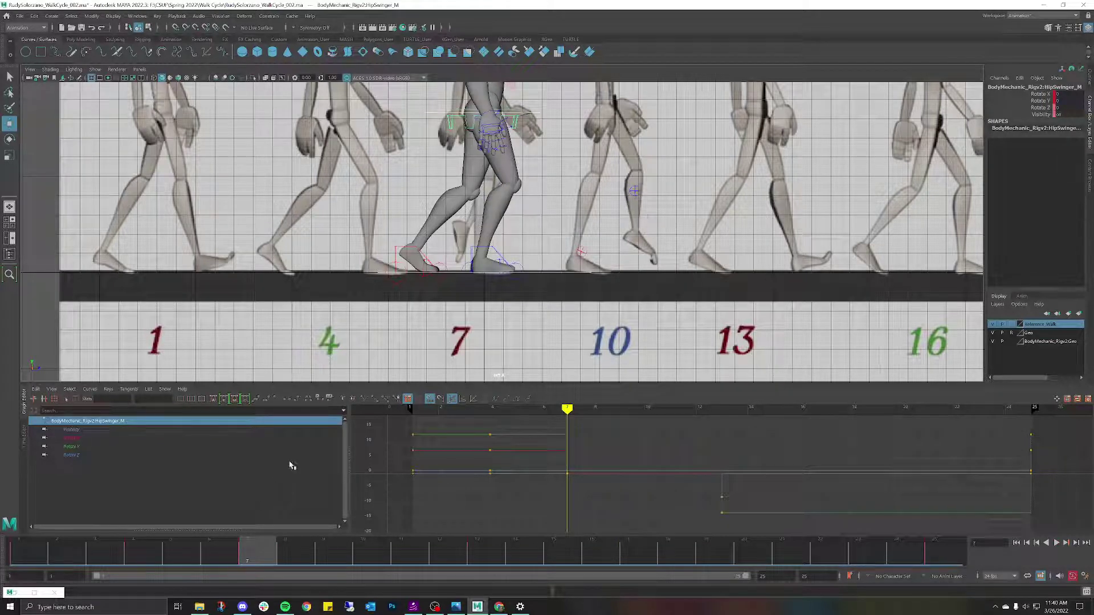
shift+click(258, 556)
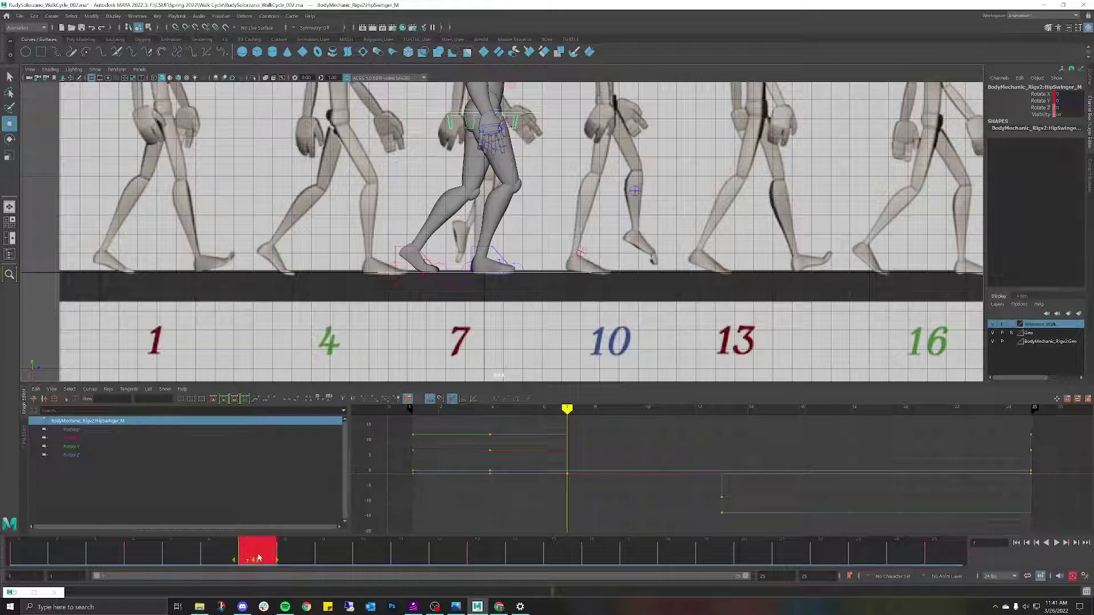
At frame 10, select the left foot's controls together and set their Rotate X, Y and Z to 0.
click(381, 547)
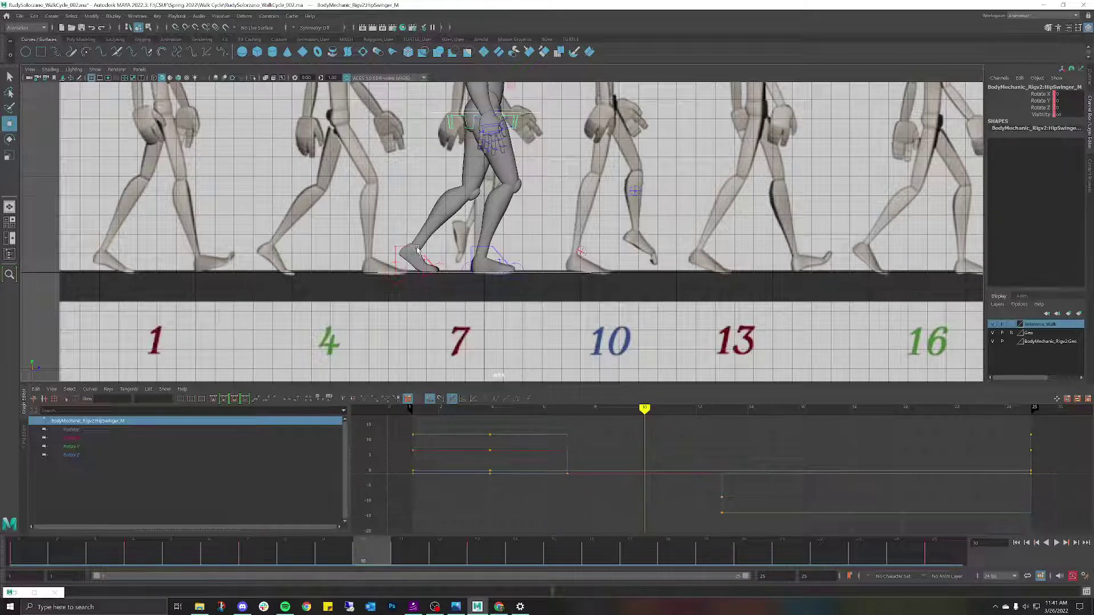
click(418, 251)
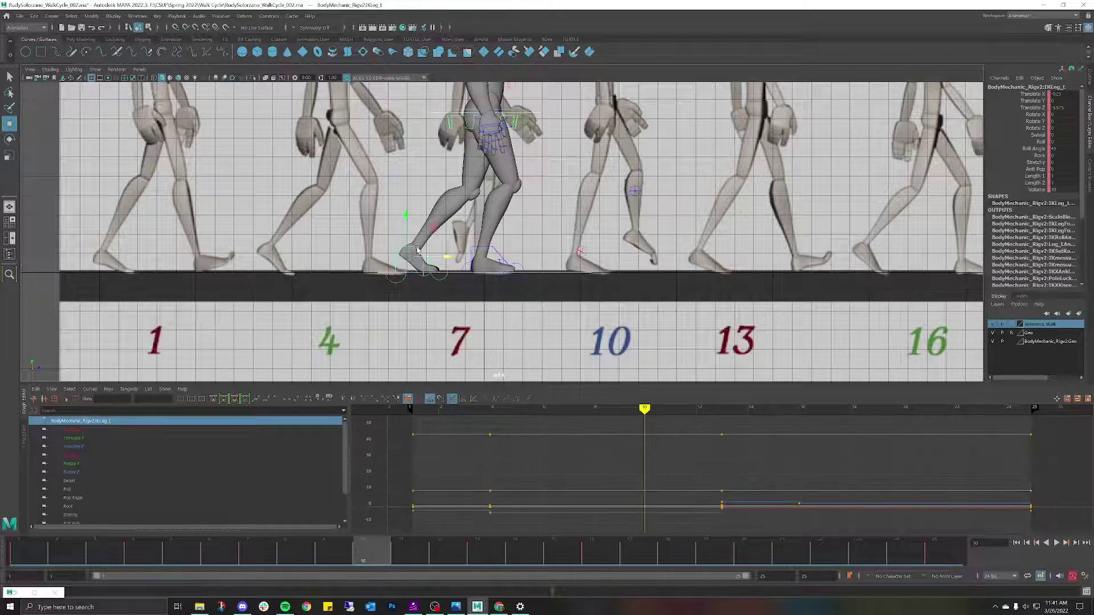
key(e)
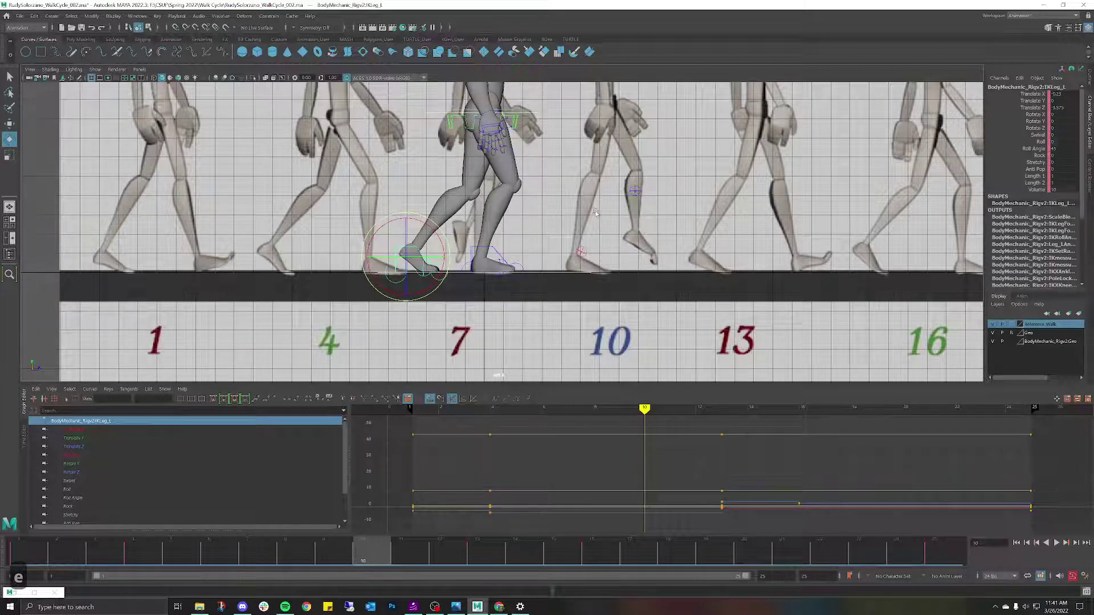
click(374, 234)
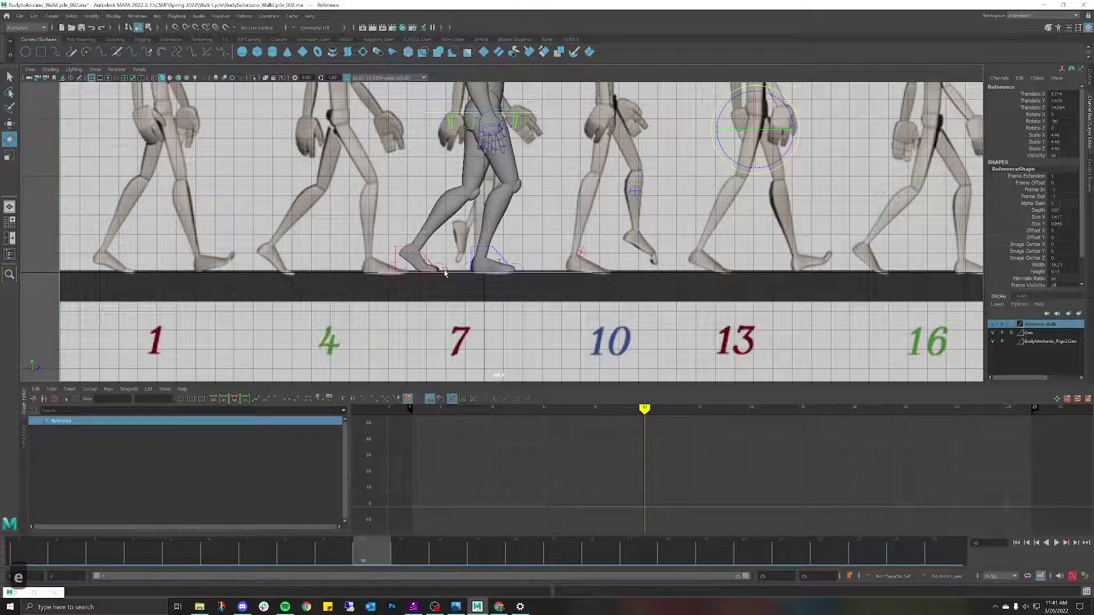
click(445, 272)
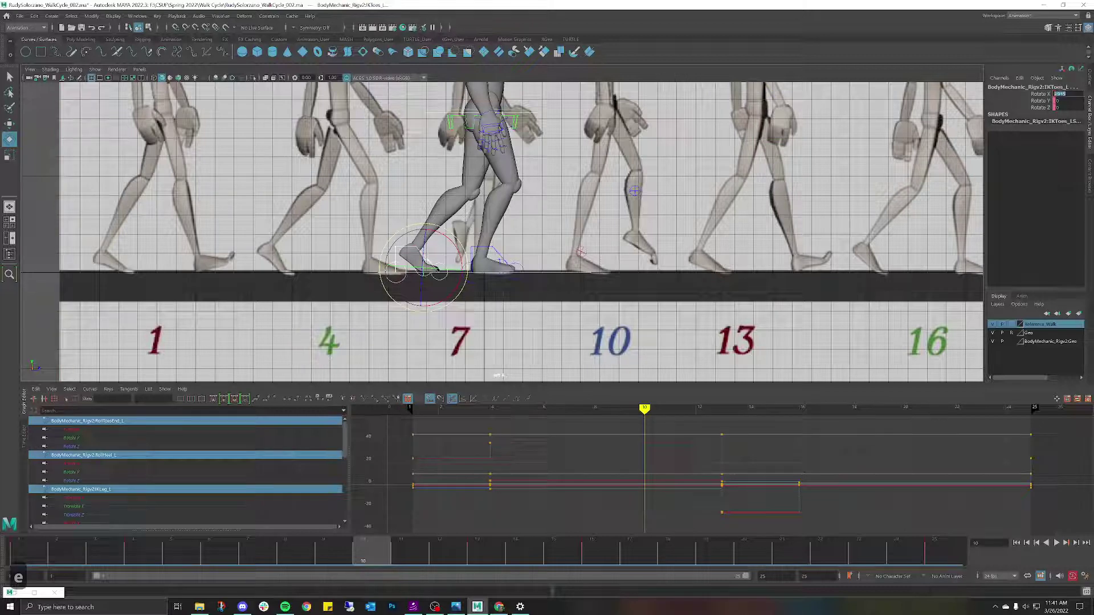
drag(1054, 94, 1054, 108)
text(0)
key(Return)
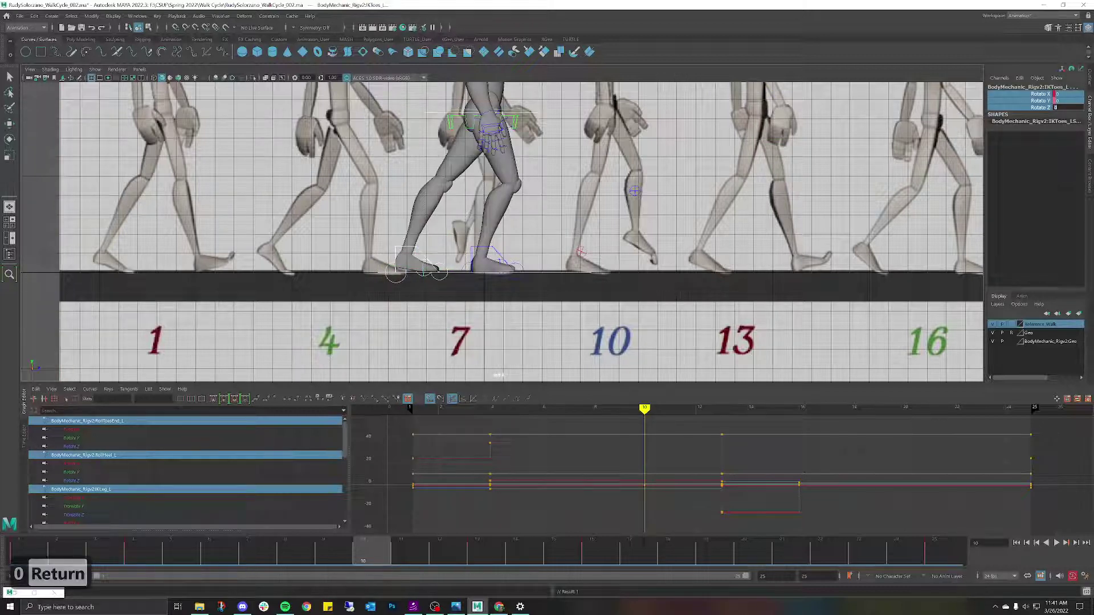
Rotate the left foot control (IKLeg_L) toe-down and lift it forward behind the standing leg to match pose 7's raised foot.
click(443, 265)
key(w)
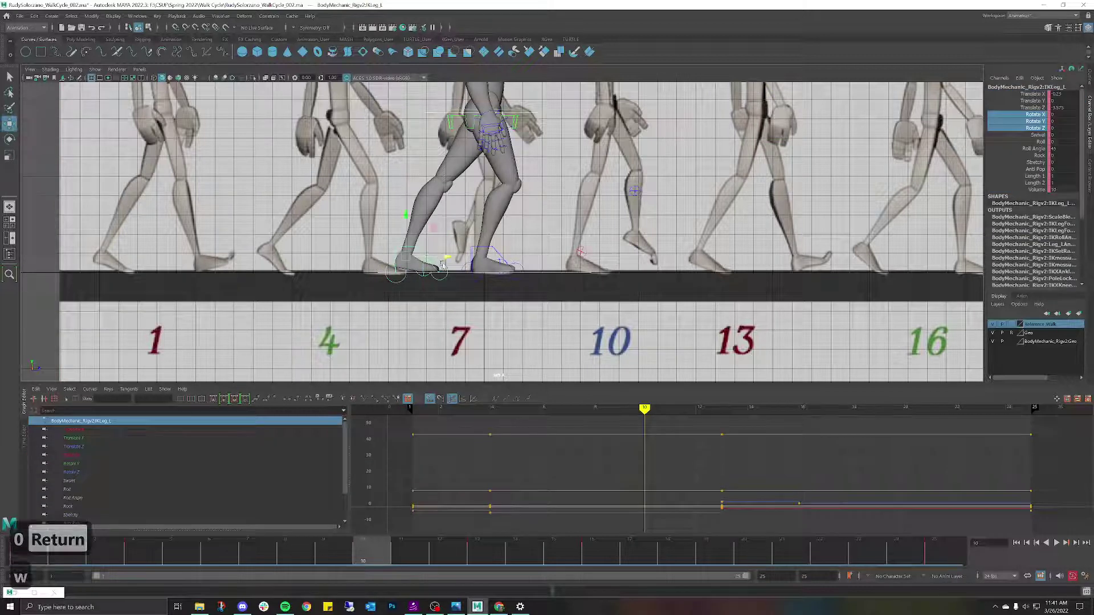
click(456, 261)
click(420, 253)
mouse_move(445, 259)
mouse_down()
mouse_move(469, 261)
mouse_move(458, 265)
mouse_up()
key(e)
key(w)
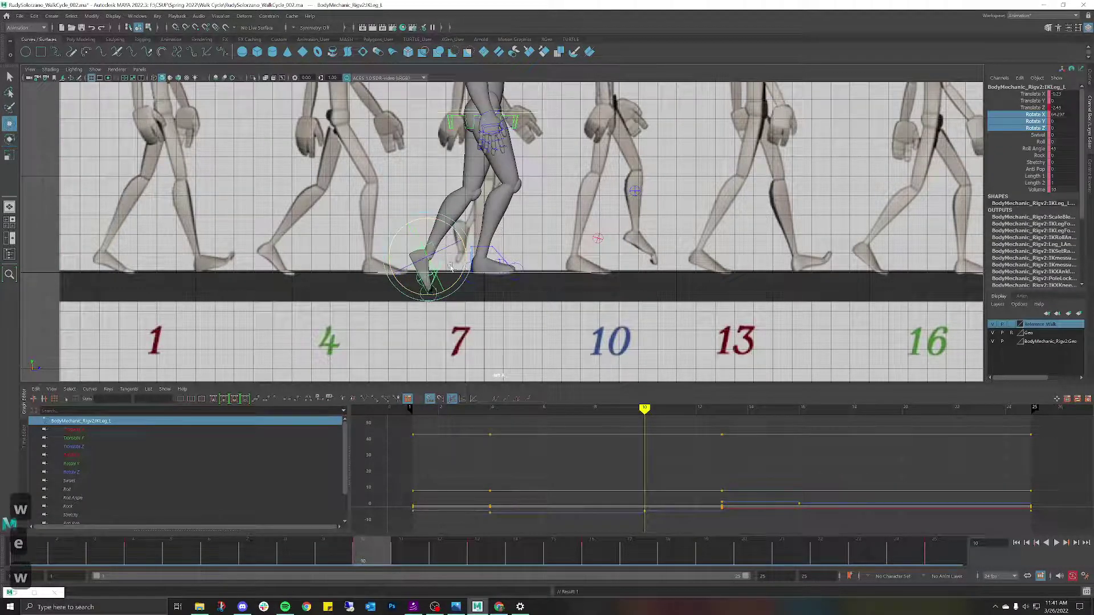
scroll(454, 265, up, 3)
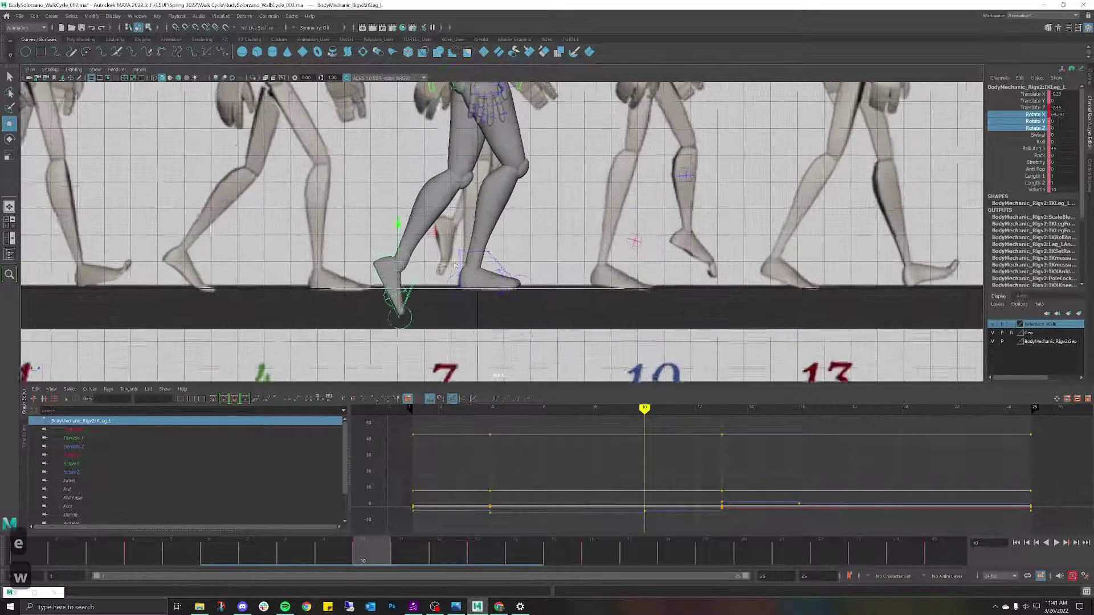
scroll(454, 265, up, 2)
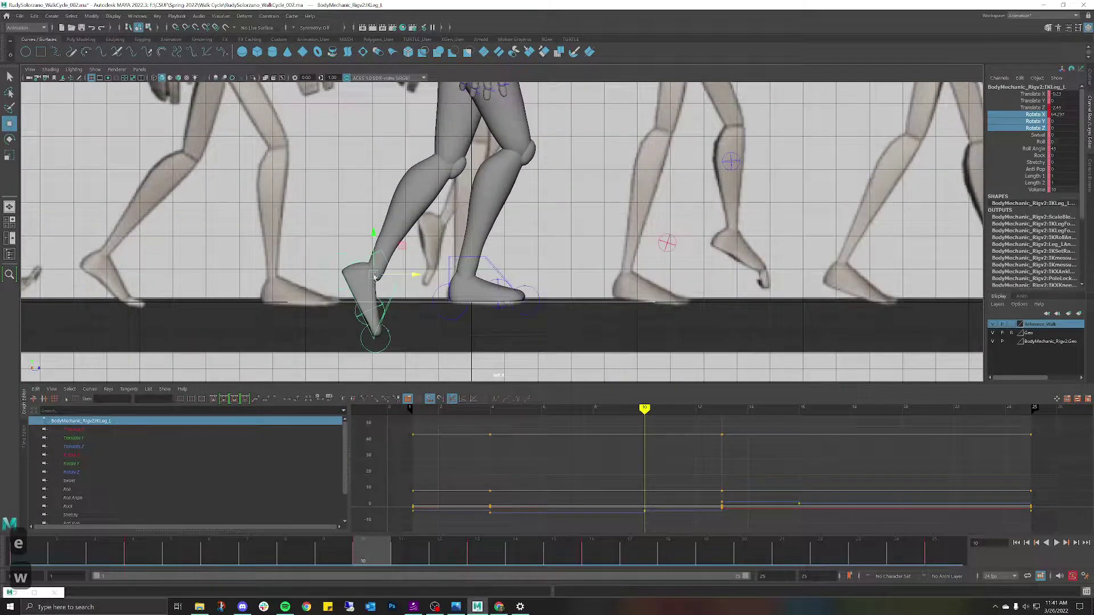
drag(373, 276, 440, 222)
scroll(441, 222, down, 5)
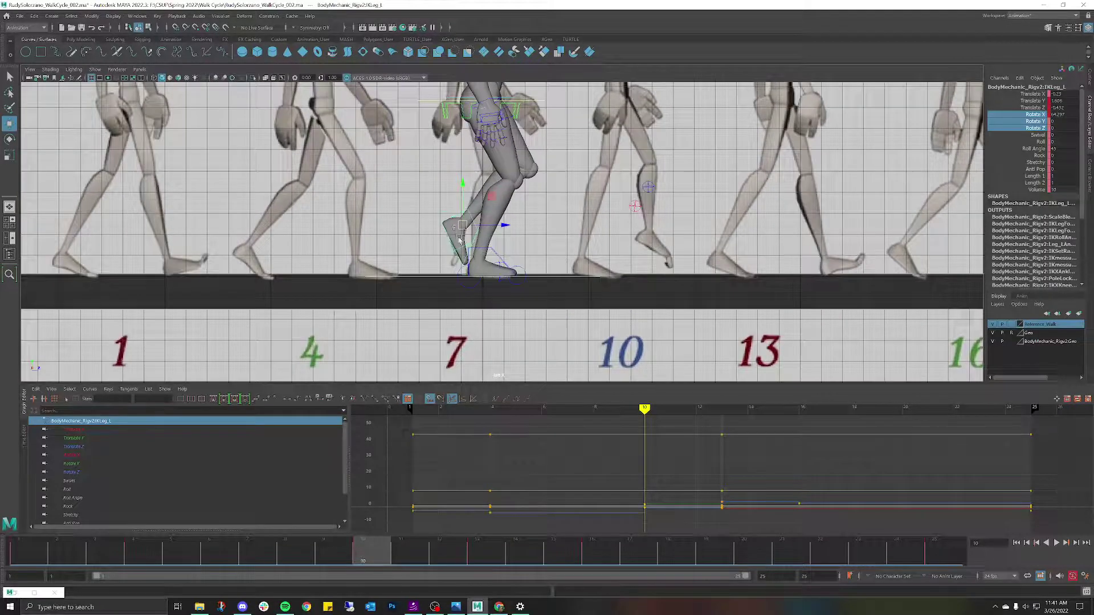
Rotate the left toe control (IKToes_L) around X to bend the raised foot's toes, and compare the full figure with pose 7.
scroll(460, 240, up, 2)
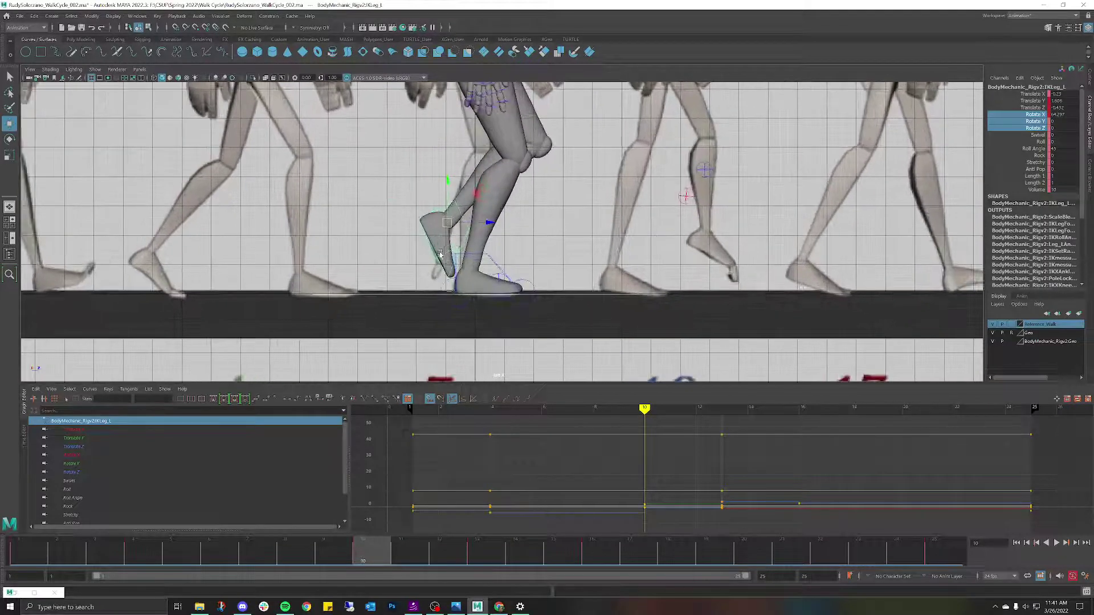
click(454, 247)
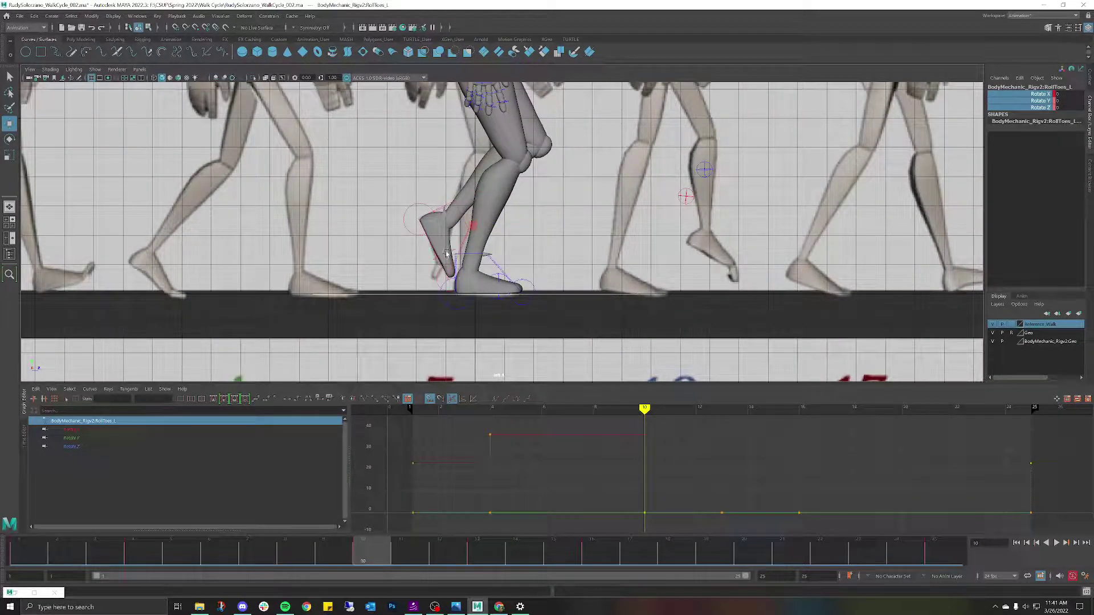
click(480, 246)
key(e)
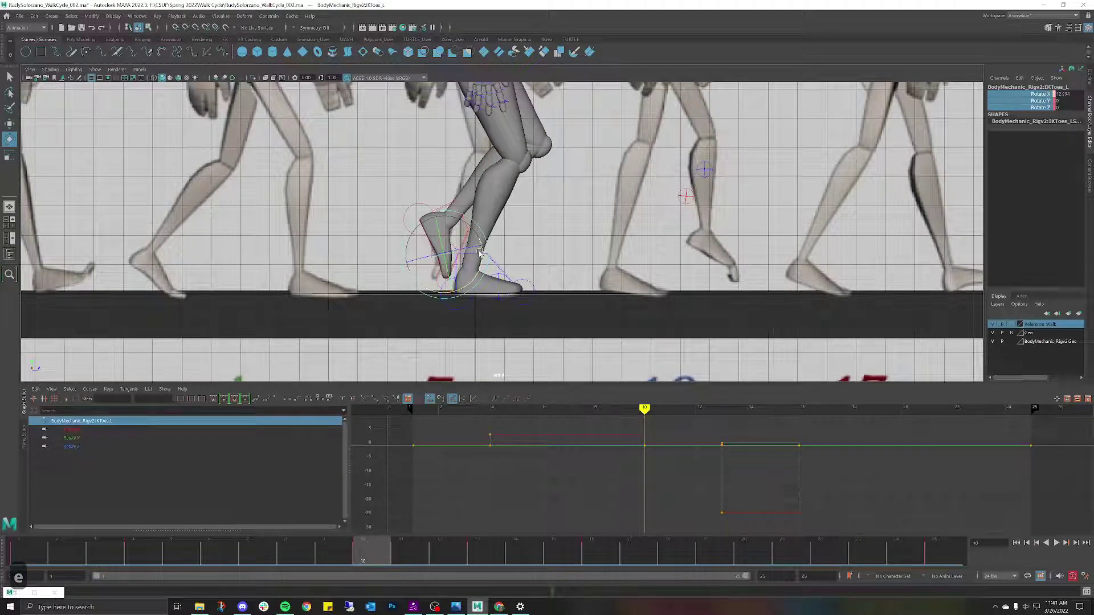
click(538, 235)
scroll(539, 234, down, 2)
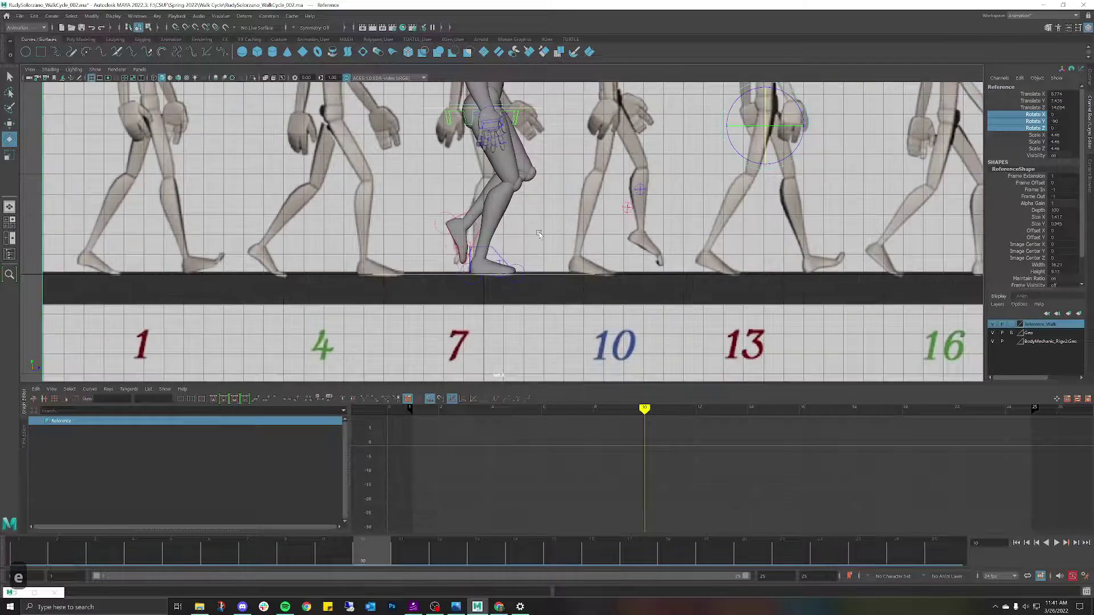
scroll(539, 234, down, 6)
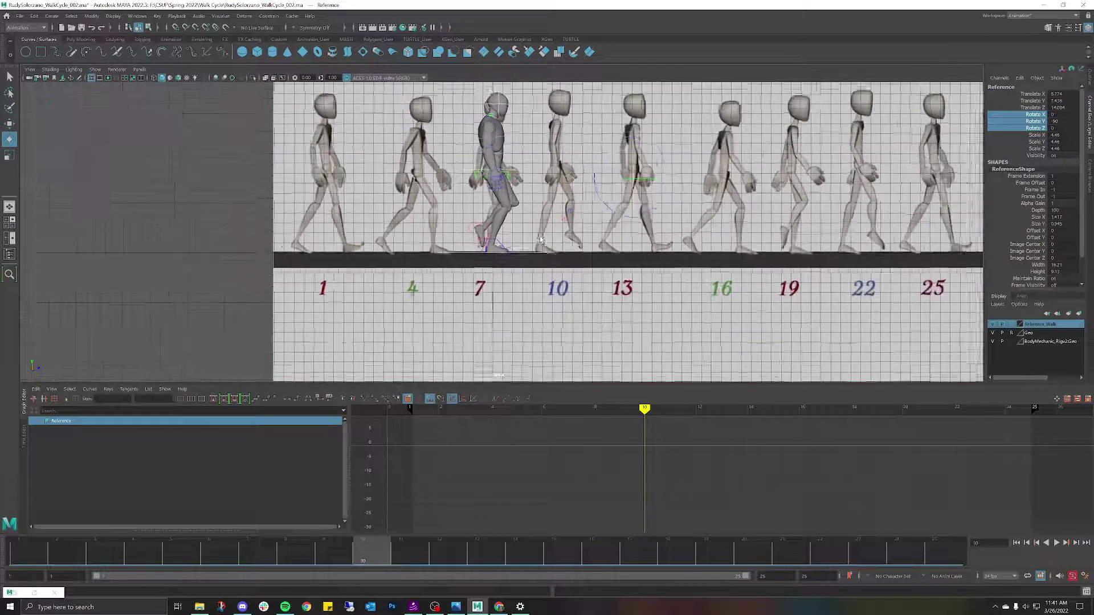
alt+middle_drag(544, 225, 539, 288)
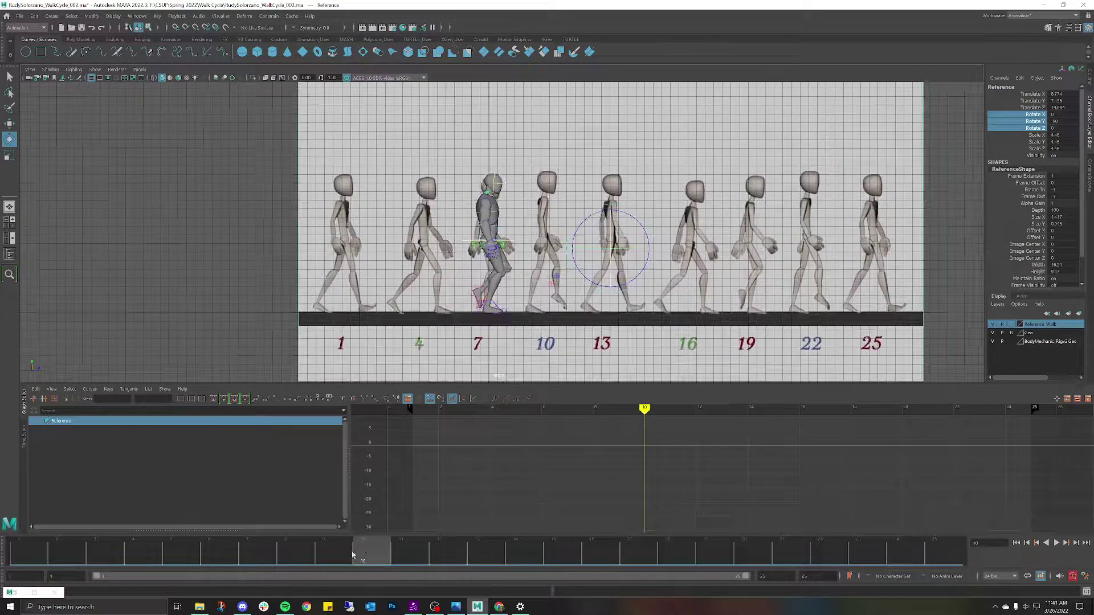
Move the left foot control's (IKLeg_L) key from frame 10 to frame 7 and scrub through the surrounding frames to check it.
drag(352, 554, 249, 560)
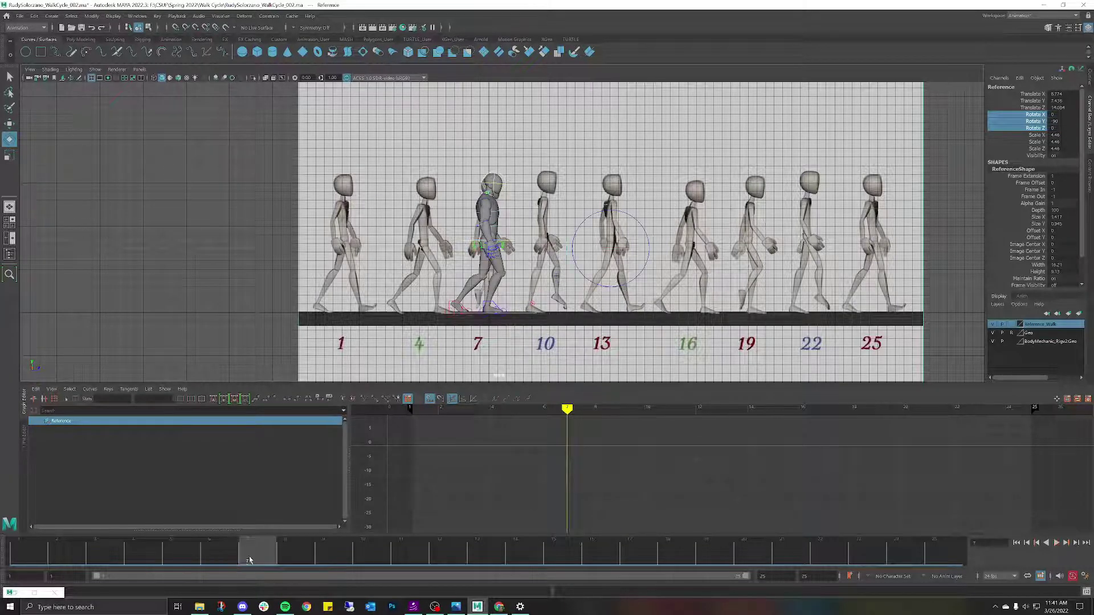
click(450, 304)
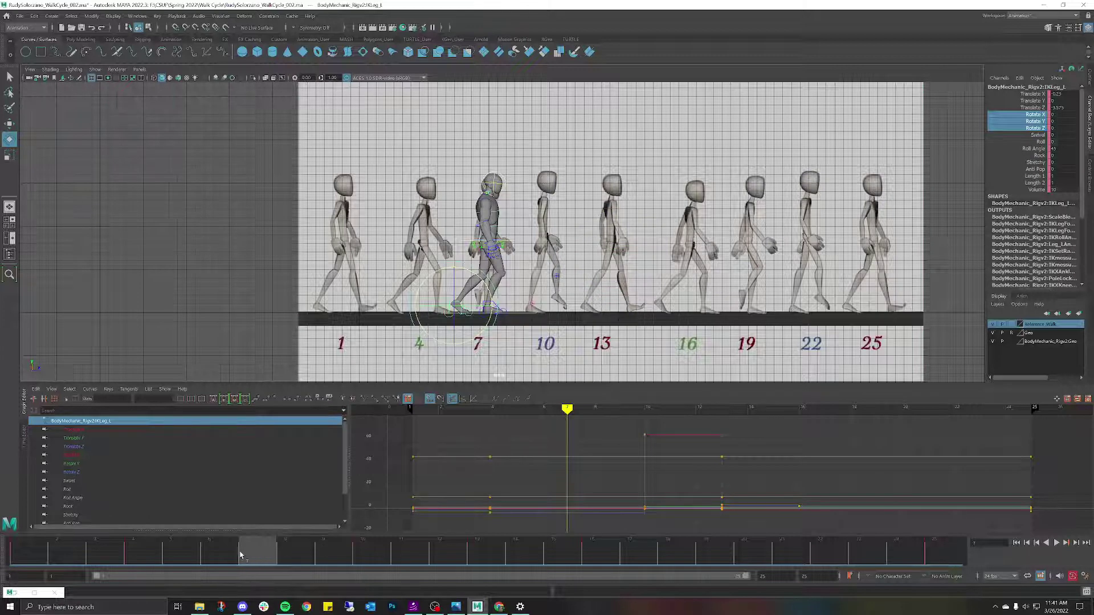
drag(240, 555, 389, 551)
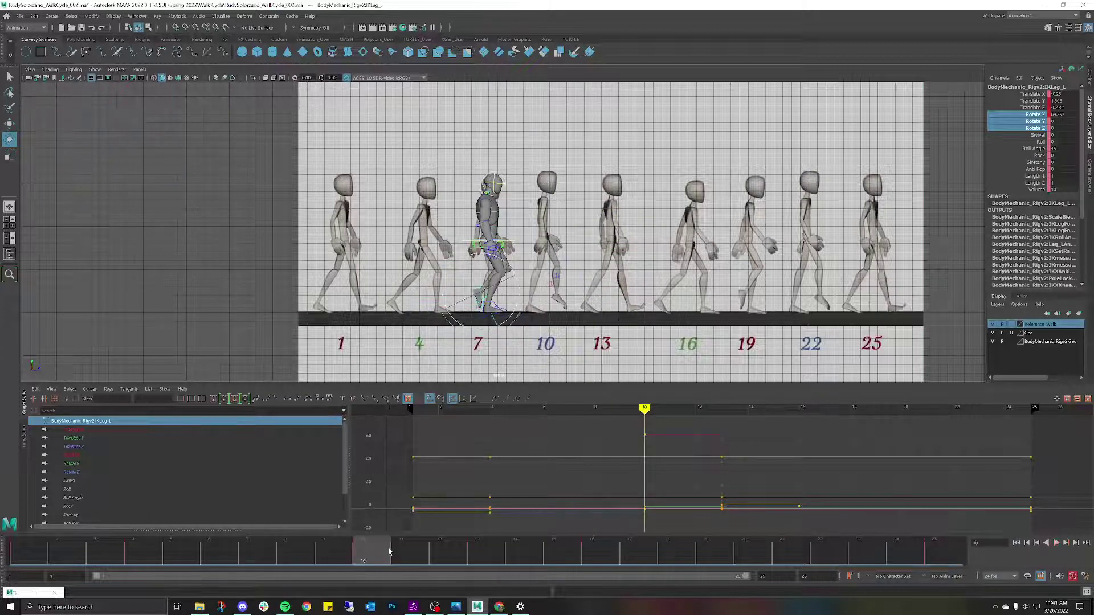
scroll(478, 340, up, 1)
click(374, 559)
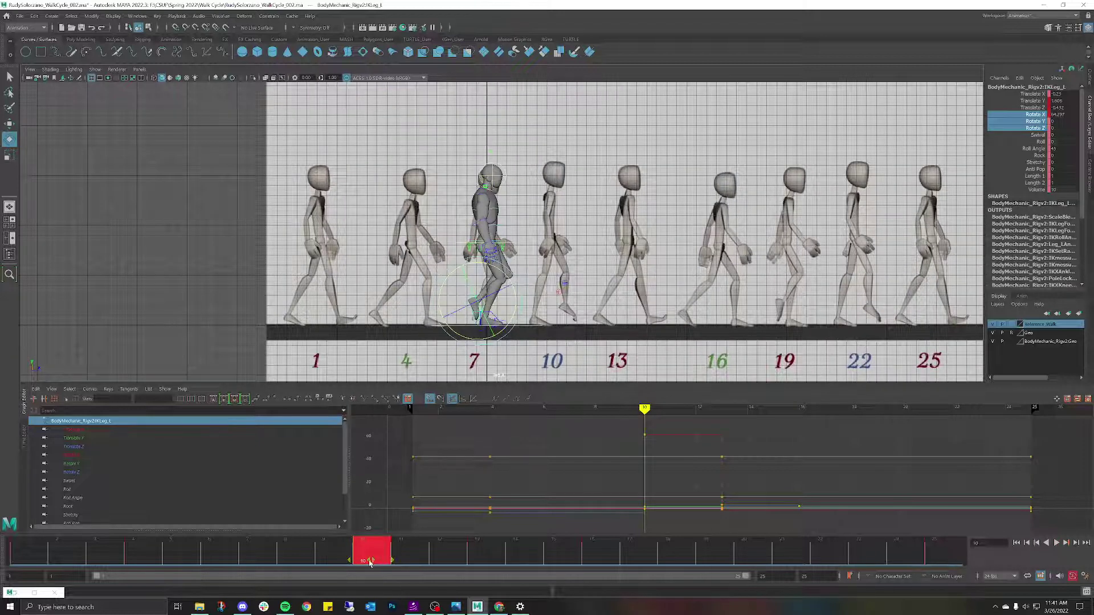
mouse_move(359, 563)
mouse_down()
mouse_move(271, 560)
mouse_move(318, 554)
mouse_up()
shift+click(296, 560)
mouse_move(186, 547)
mouse_down()
mouse_move(147, 554)
mouse_move(168, 541)
mouse_move(318, 536)
mouse_move(29, 541)
mouse_move(267, 539)
mouse_move(29, 541)
mouse_move(72, 521)
mouse_move(153, 518)
mouse_move(260, 525)
mouse_move(28, 527)
mouse_move(143, 530)
mouse_move(167, 500)
mouse_move(252, 506)
mouse_move(296, 529)
mouse_move(447, 542)
mouse_move(424, 543)
mouse_up()
drag(403, 548, 361, 557)
Select the raised left foot's toe and roll controls together with IKLeg_L and move their keys from frame 10 to frame 7.
scroll(513, 335, up, 3)
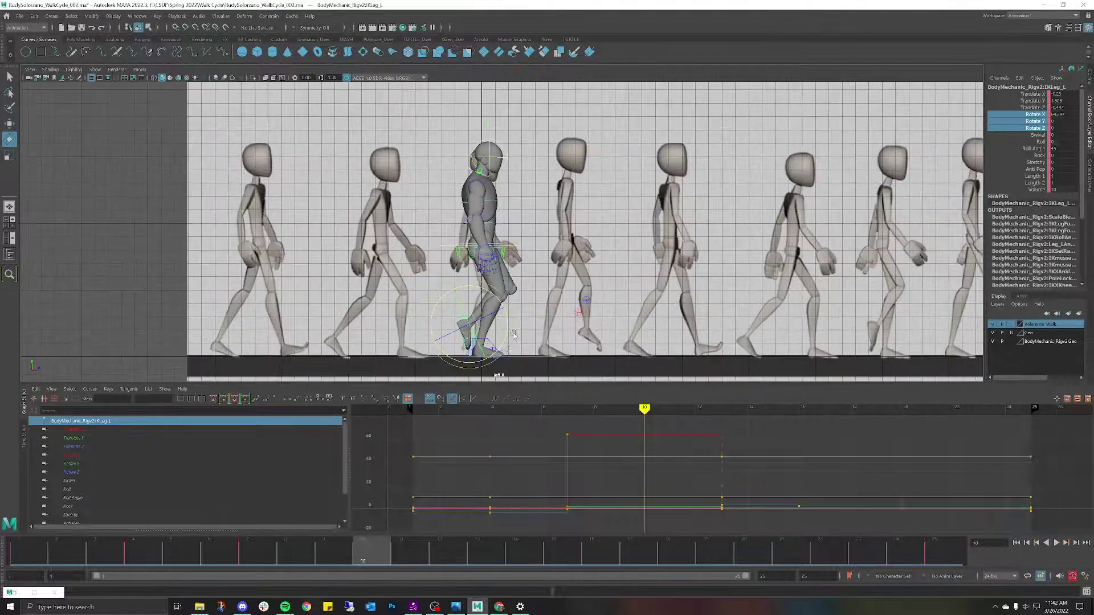
alt+middle_drag(513, 335, 554, 211)
scroll(580, 199, up, 5)
click(586, 196)
scroll(586, 196, up, 2)
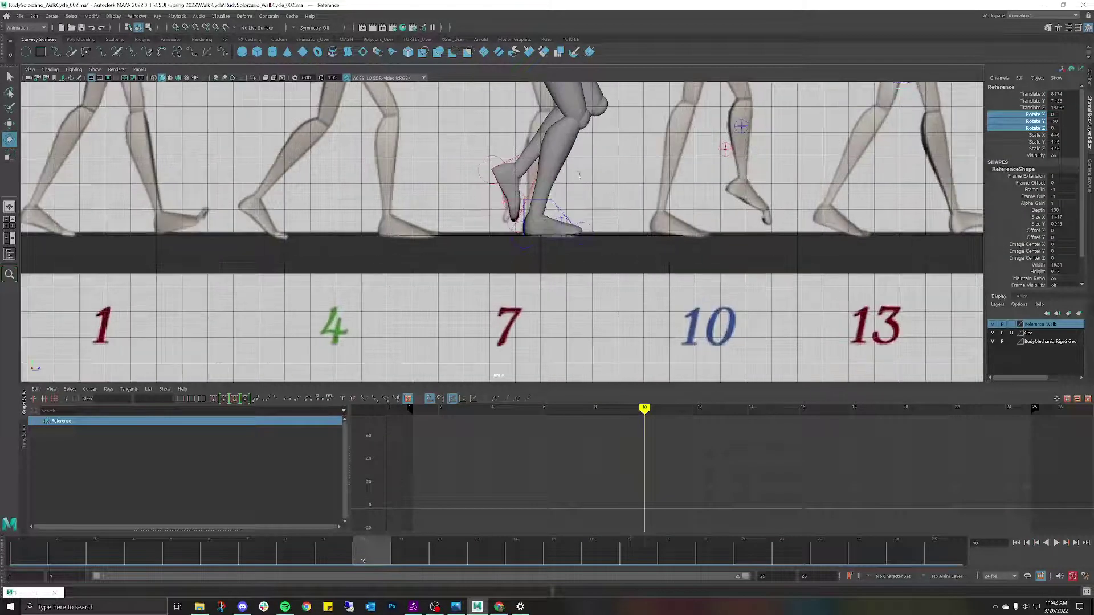
alt+middle_drag(489, 162, 486, 206)
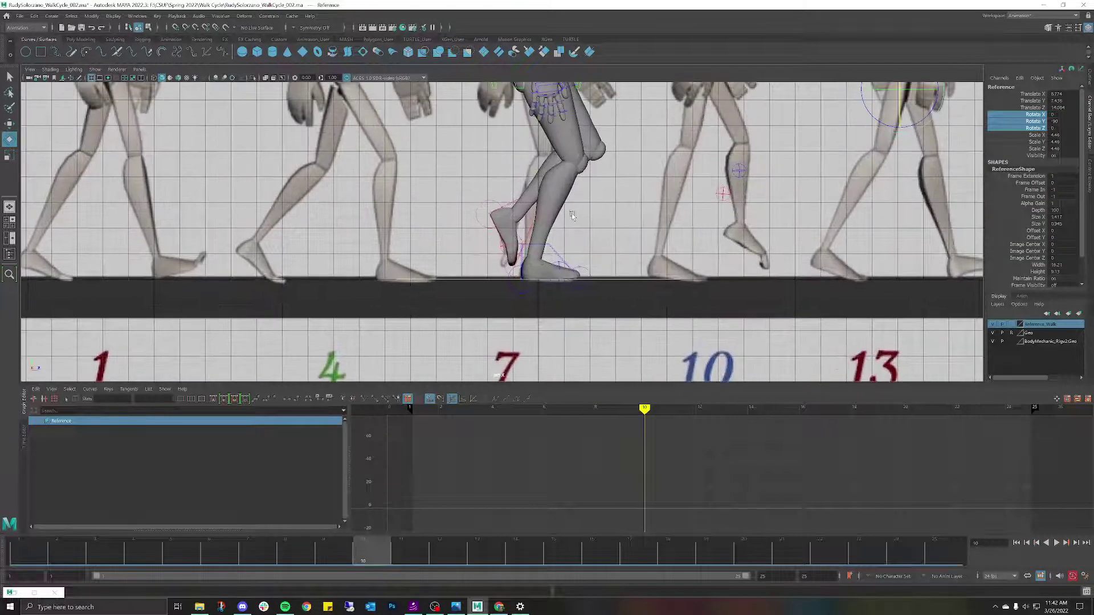
click(511, 262)
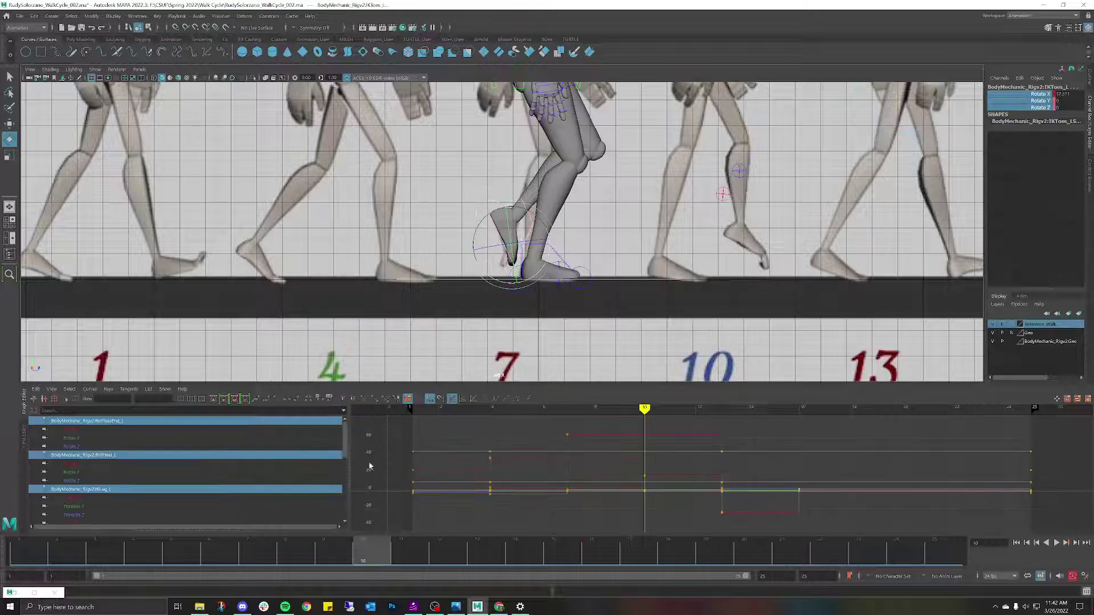
shift+click(369, 558)
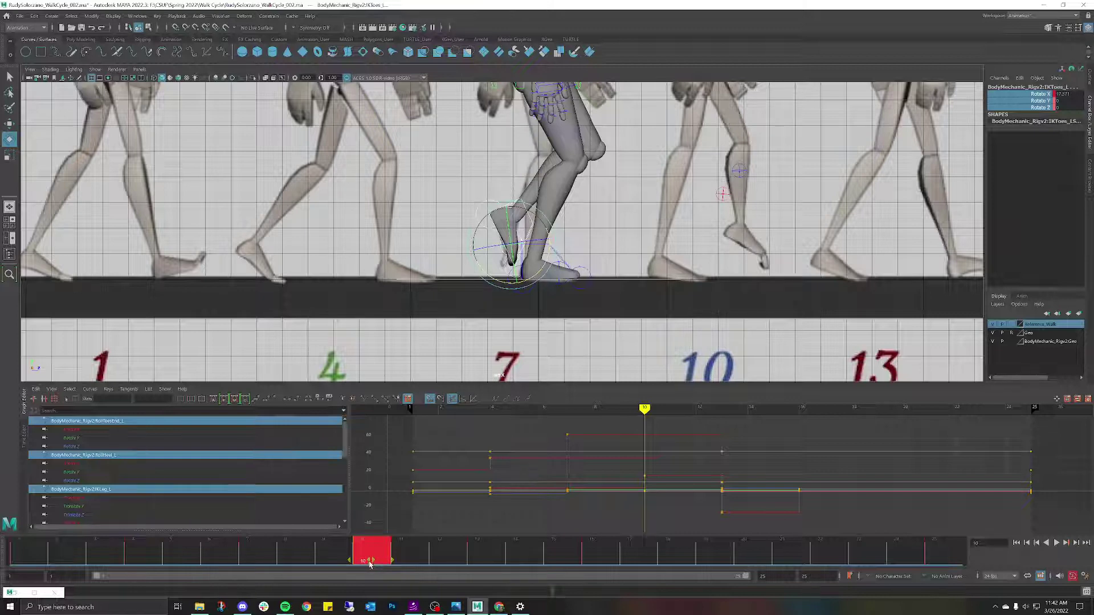
mouse_move(369, 561)
mouse_down()
mouse_move(271, 562)
mouse_move(247, 545)
mouse_move(105, 546)
mouse_move(282, 543)
mouse_move(25, 546)
mouse_move(334, 546)
mouse_move(13, 485)
mouse_move(222, 547)
mouse_move(296, 547)
mouse_move(22, 547)
mouse_move(229, 578)
mouse_move(372, 547)
mouse_up()
click(323, 549)
scroll(592, 266, down, 4)
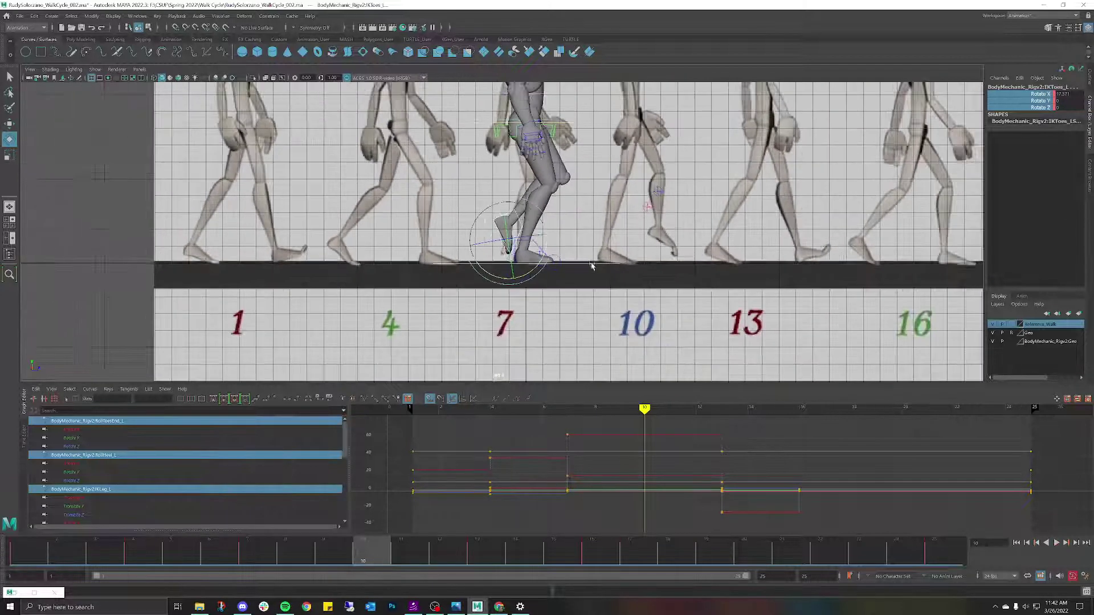
Deselect the controls, play back the walk animation, and stop at frame 7 to compare the full figure with pose 7 of the chart.
scroll(592, 266, down, 6)
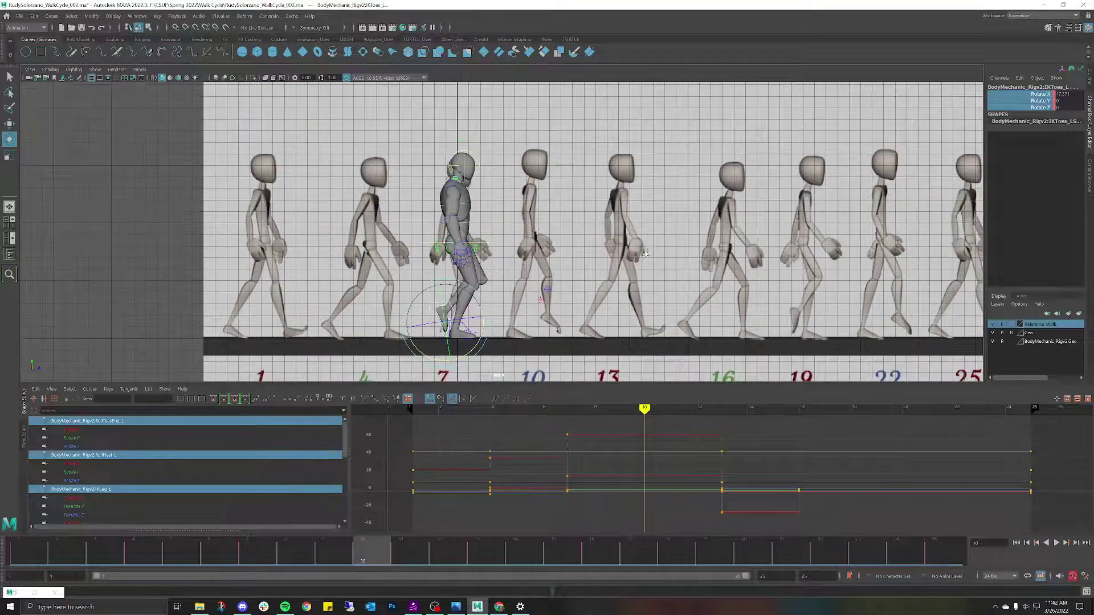
scroll(646, 253, down, 2)
click(75, 173)
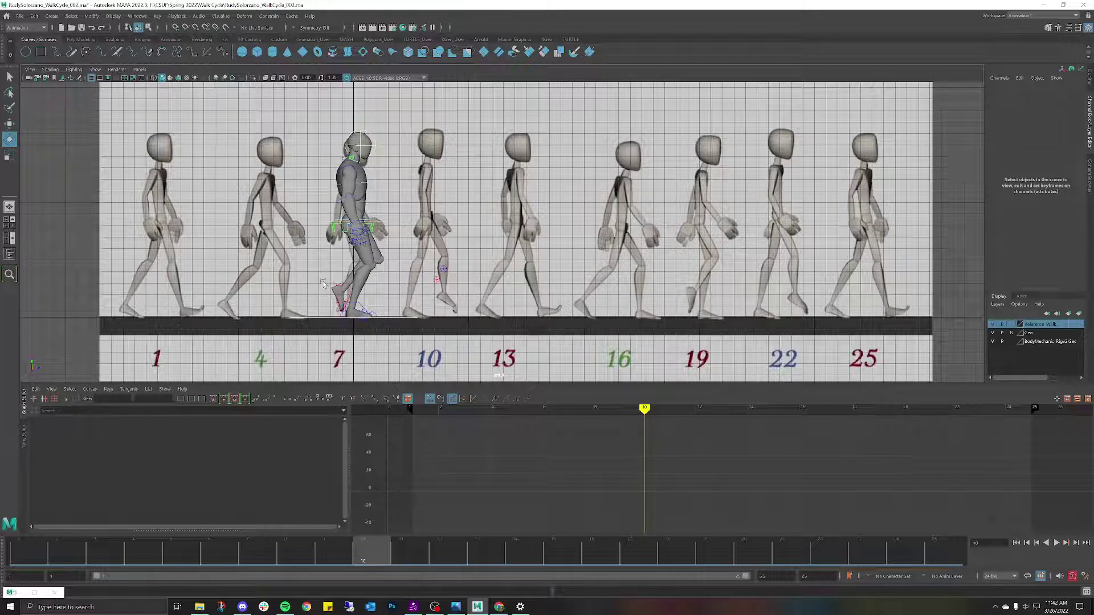
alt+middle_drag(437, 226, 488, 231)
scroll(469, 250, down, 1)
scroll(506, 257, up, 1)
scroll(467, 246, up, 2)
alt+middle_drag(434, 261, 524, 228)
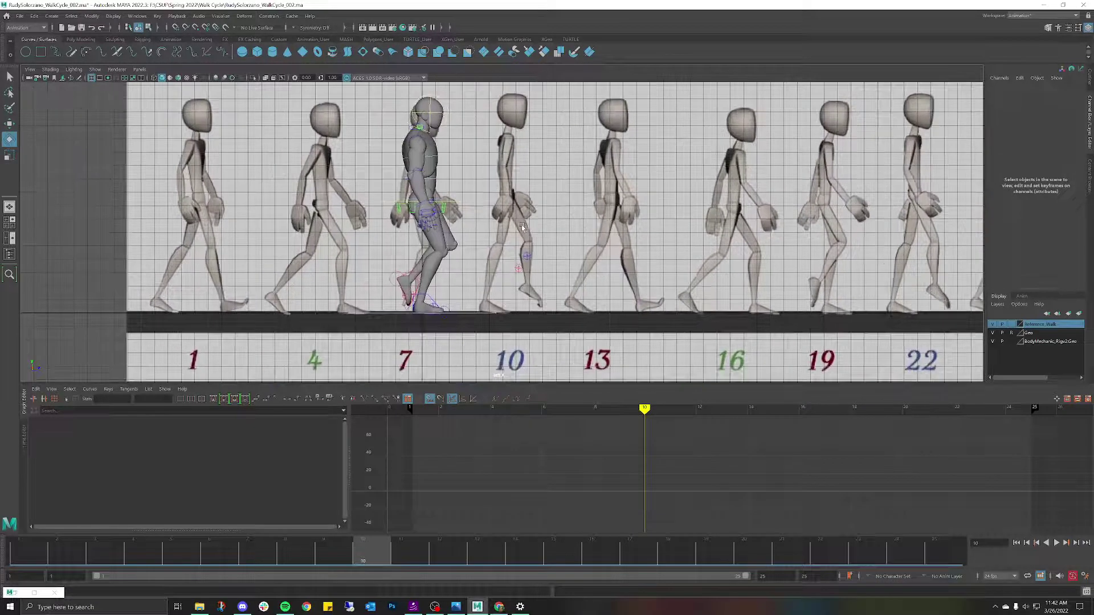
key(alt+v)
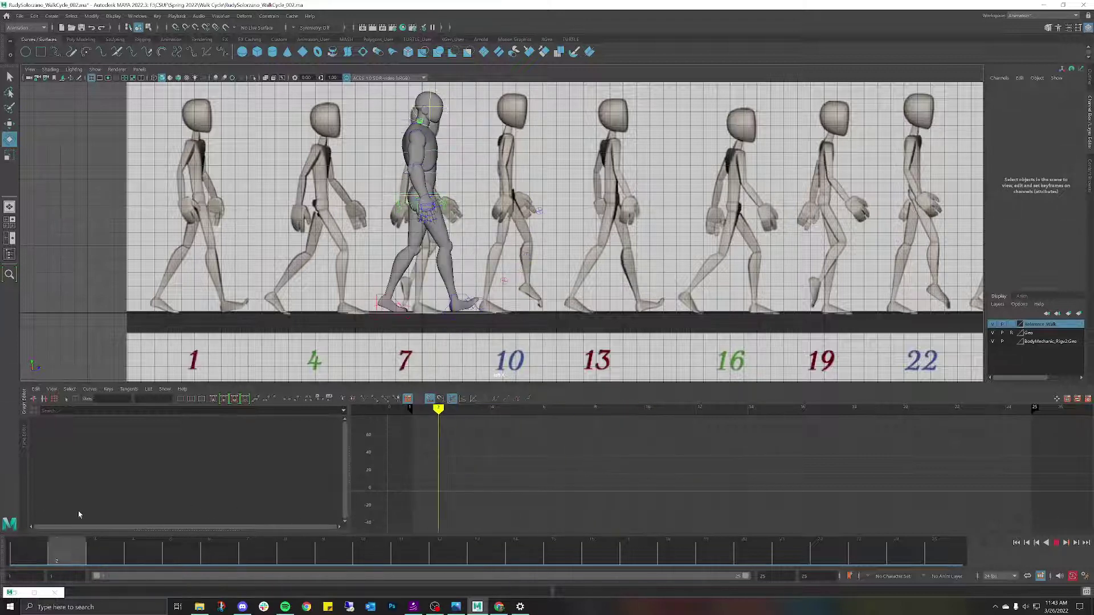
drag(183, 544, 244, 546)
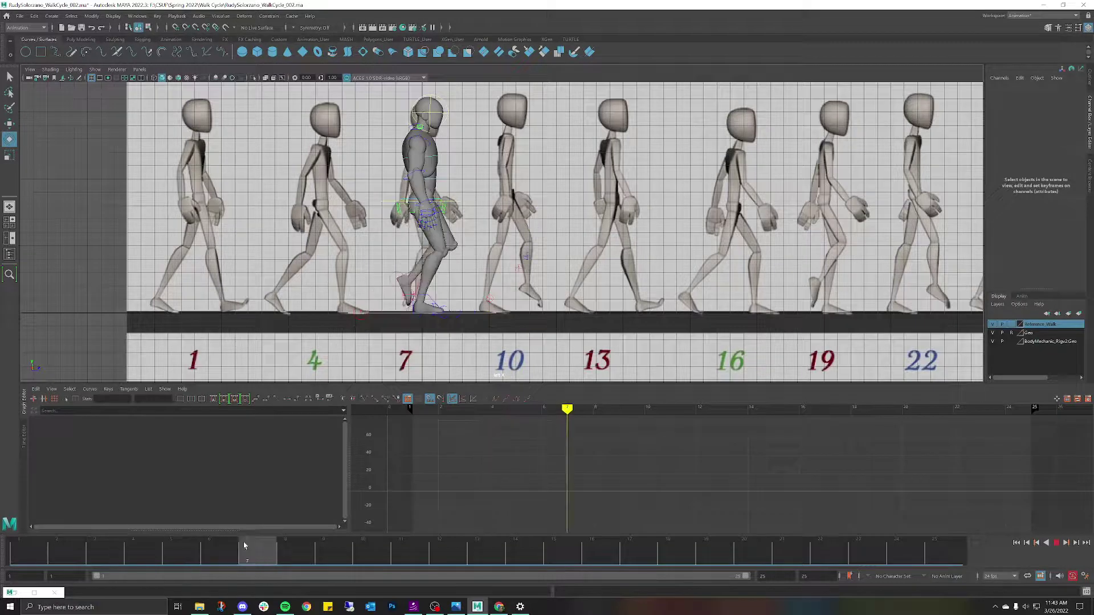
click(469, 183)
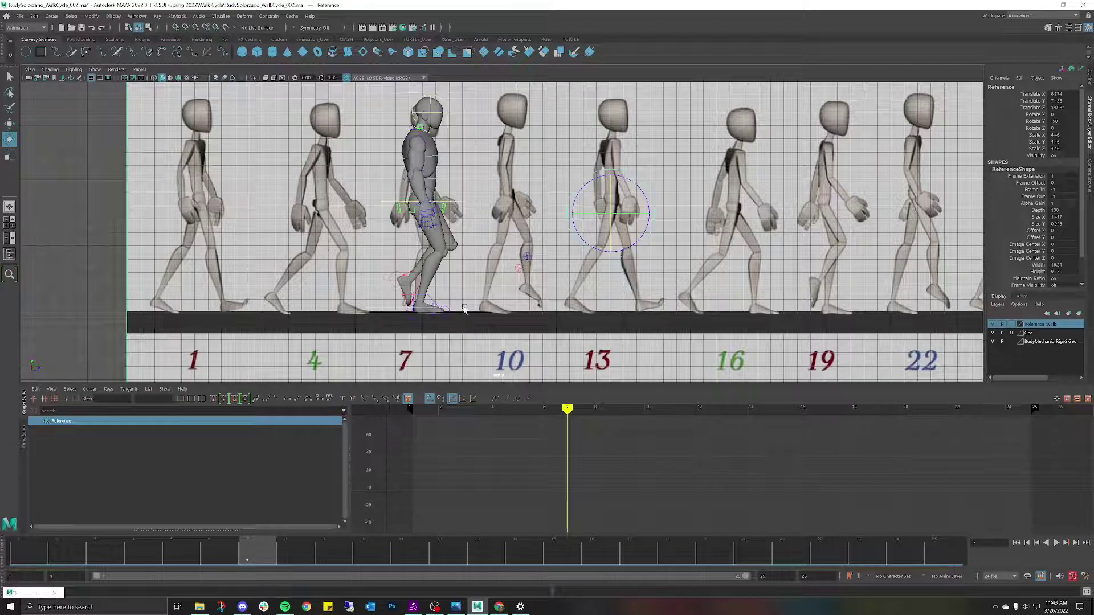
drag(464, 309, 464, 310)
click(486, 150)
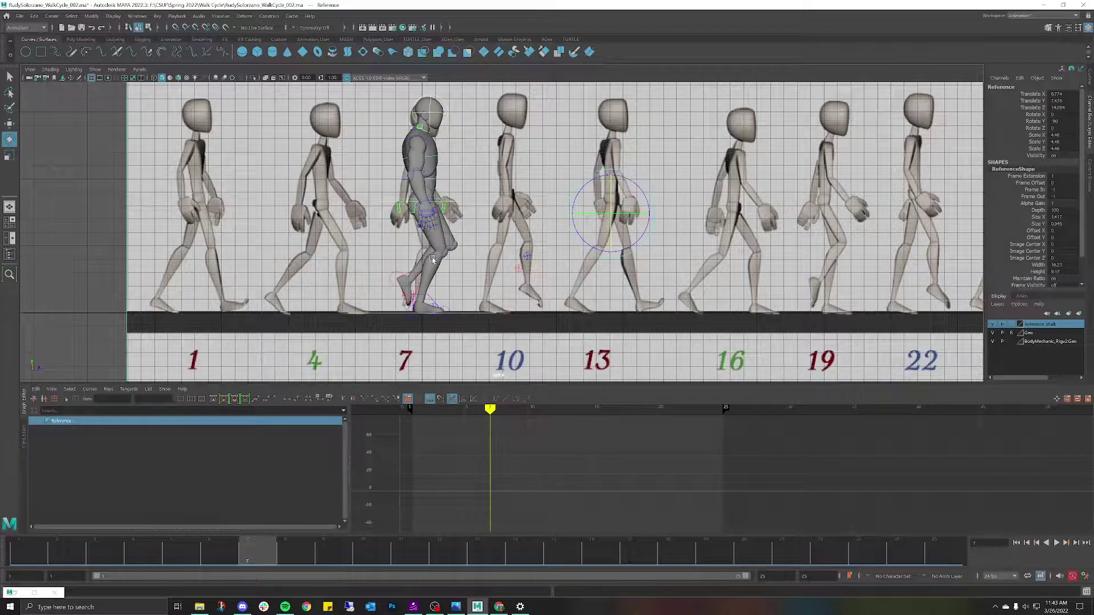
Select the raised left foot's controls, including IKToes_L and IKLeg_L, and copy their keys at frame 7.
click(431, 298)
scroll(477, 223, up, 5)
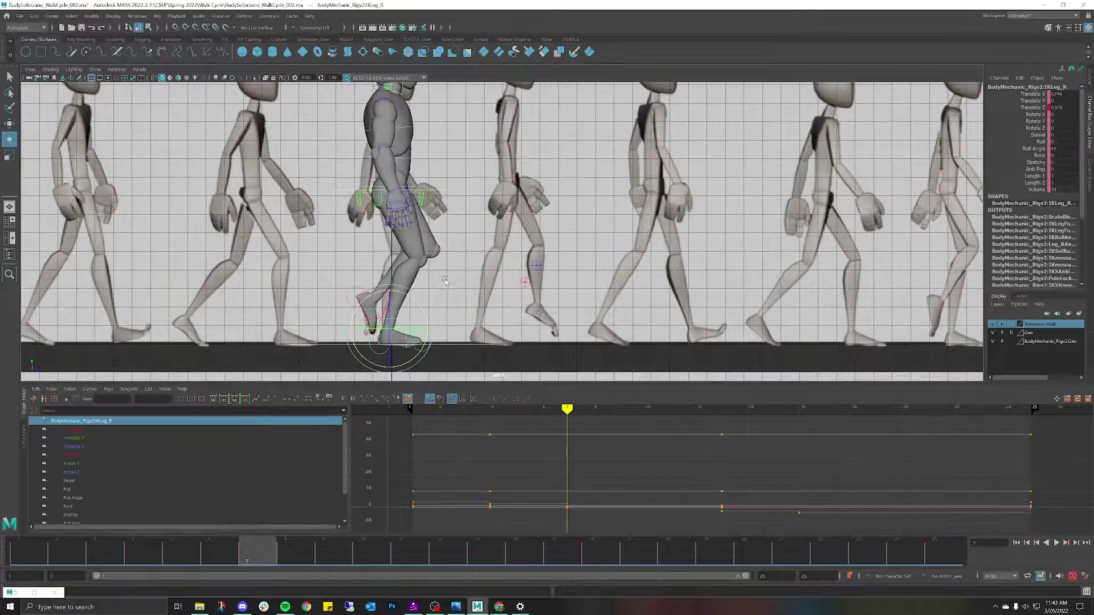
click(477, 223)
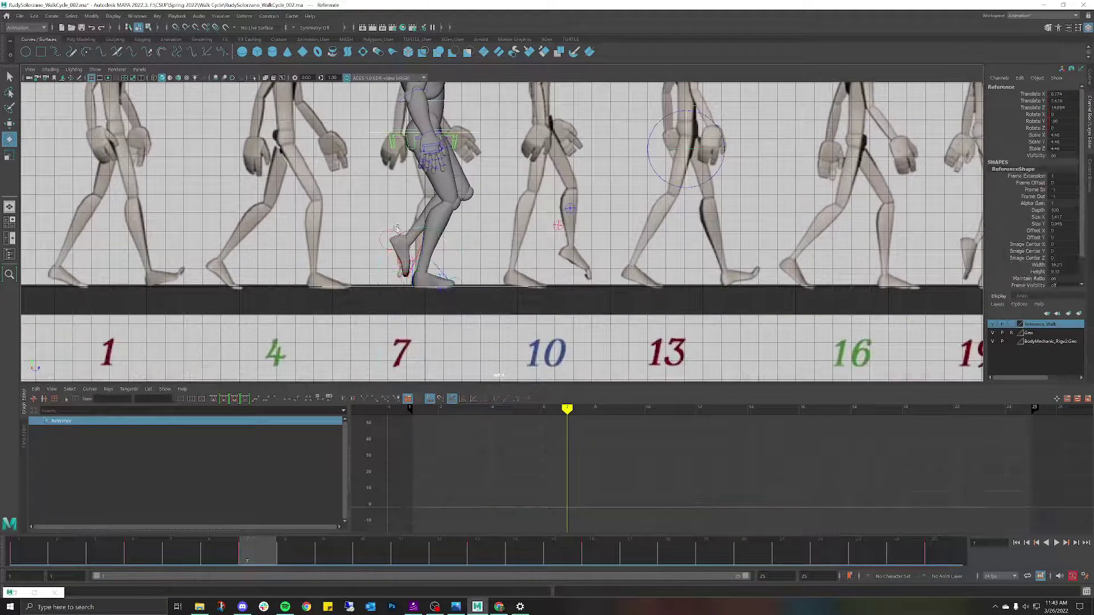
click(404, 274)
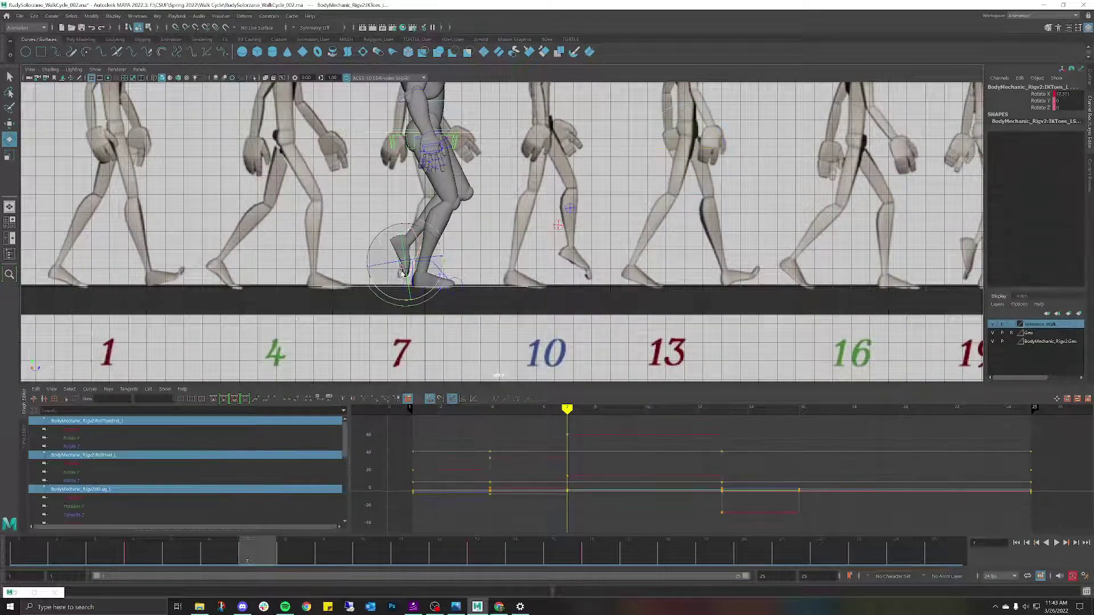
right_click(252, 544)
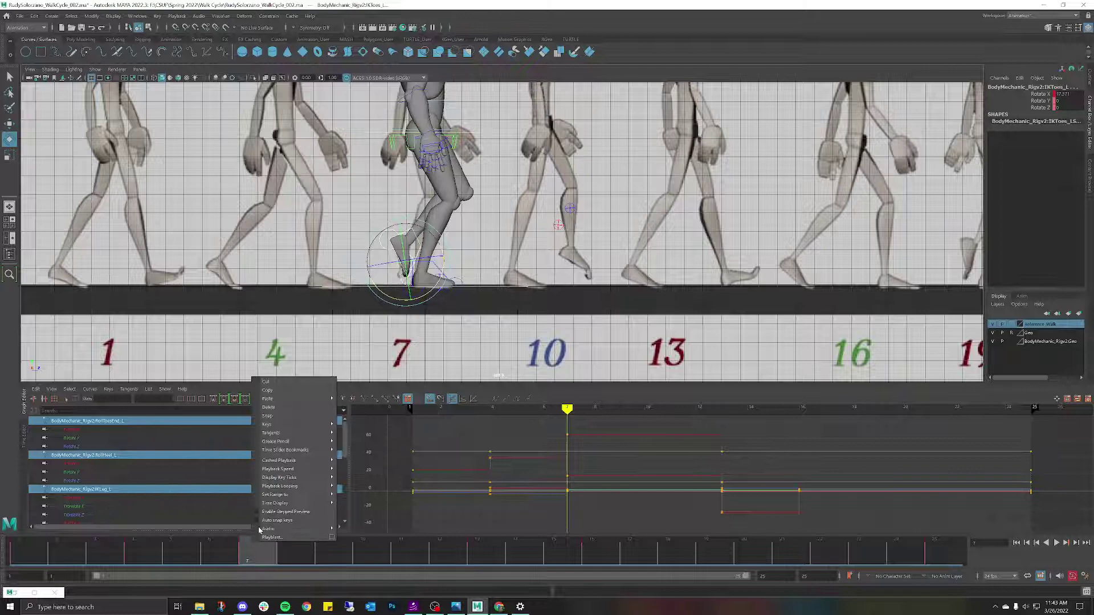
click(296, 392)
scroll(647, 350, down, 1)
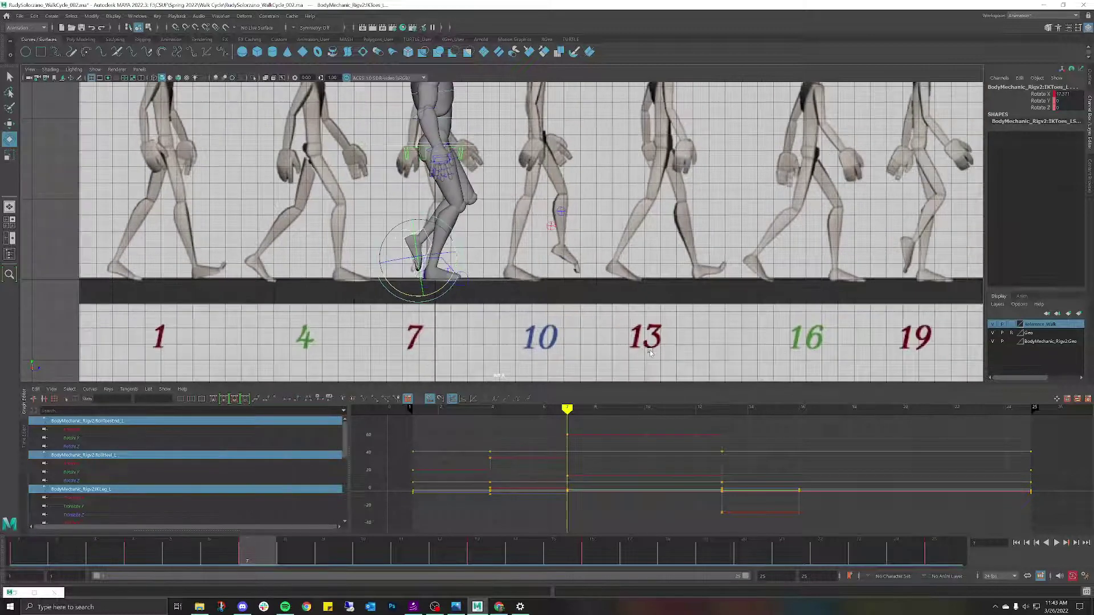
Try to paste the left foot's copied keys onto the right foot control (IKLeg_R) at frame 19.
alt+middle_drag(686, 311, 414, 317)
scroll(615, 269, down, 1)
scroll(615, 273, down, 1)
mouse_move(615, 273)
alt+middle_down()
mouse_move(580, 302)
mouse_move(606, 286)
alt+middle_up()
scroll(606, 286, up, 1)
click(717, 552)
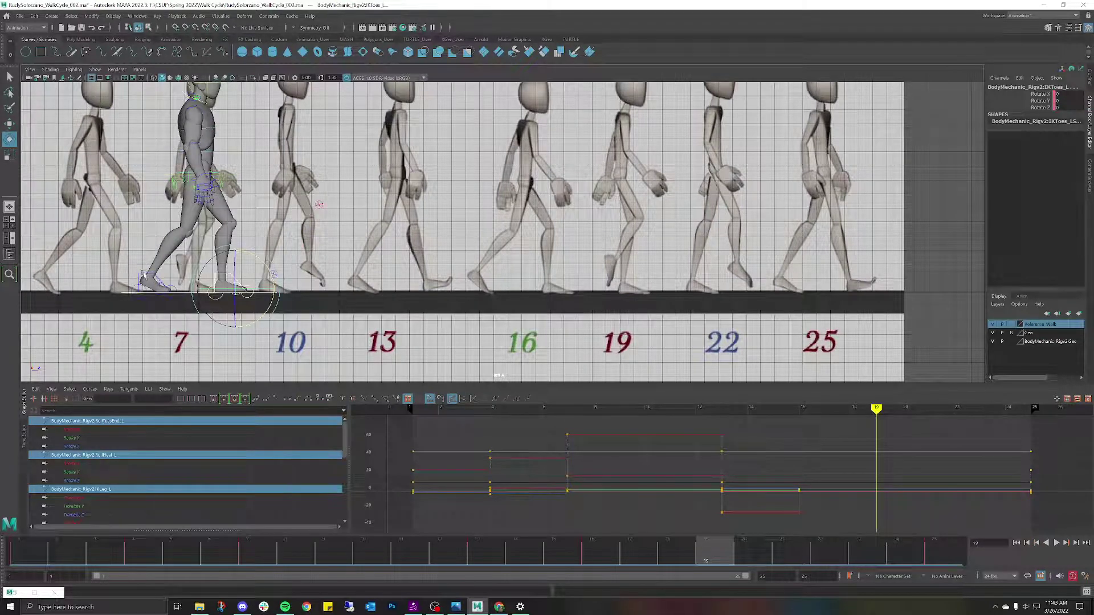
click(144, 275)
right_click(714, 550)
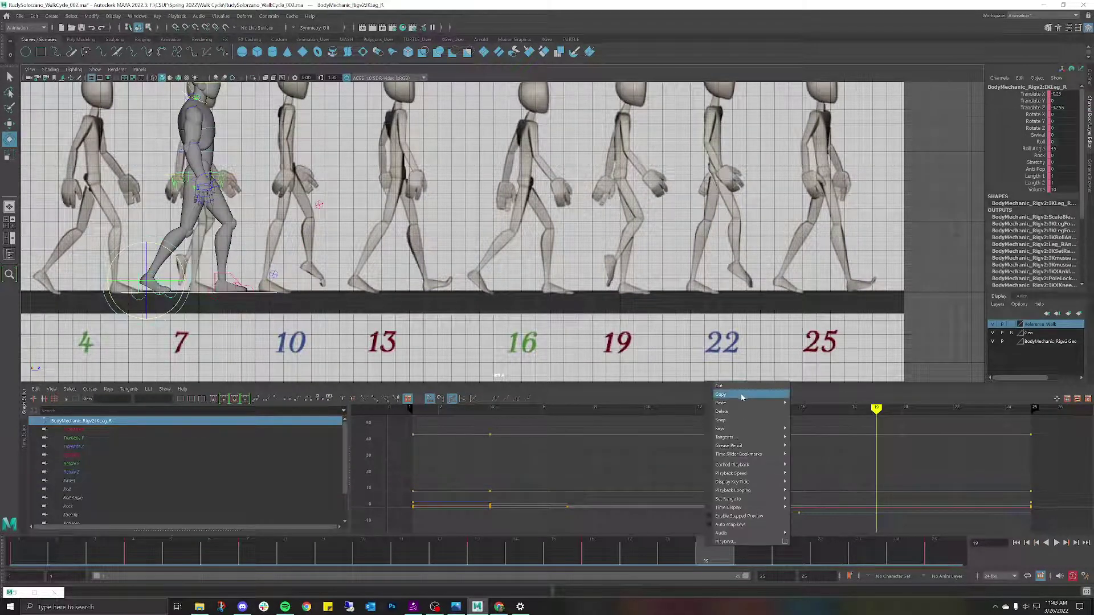
mouse_move(741, 403)
click(804, 402)
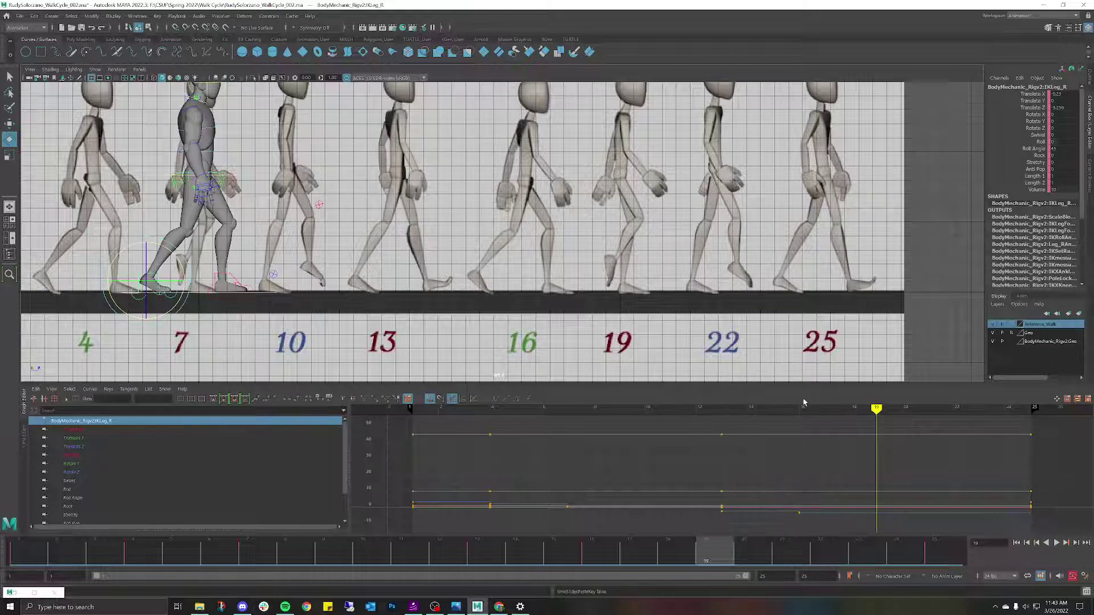
Copy the right foot control's (IKLeg_R) key at frame 4 and paste it onto the left foot control (IKLeg_L) at frame 19.
alt+middle_drag(267, 273, 490, 263)
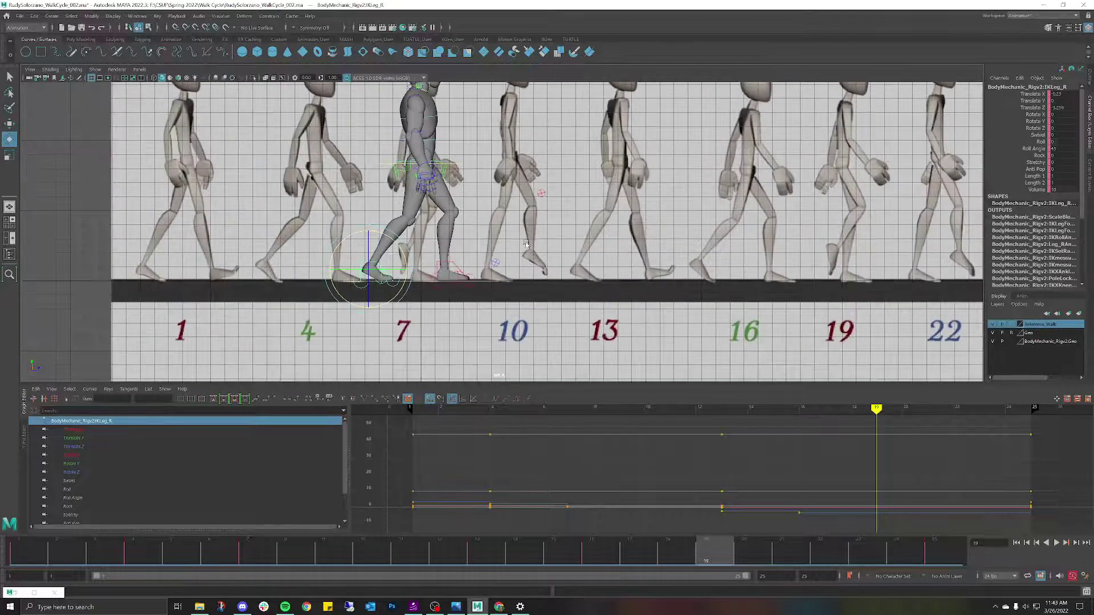
scroll(490, 264, up, 4)
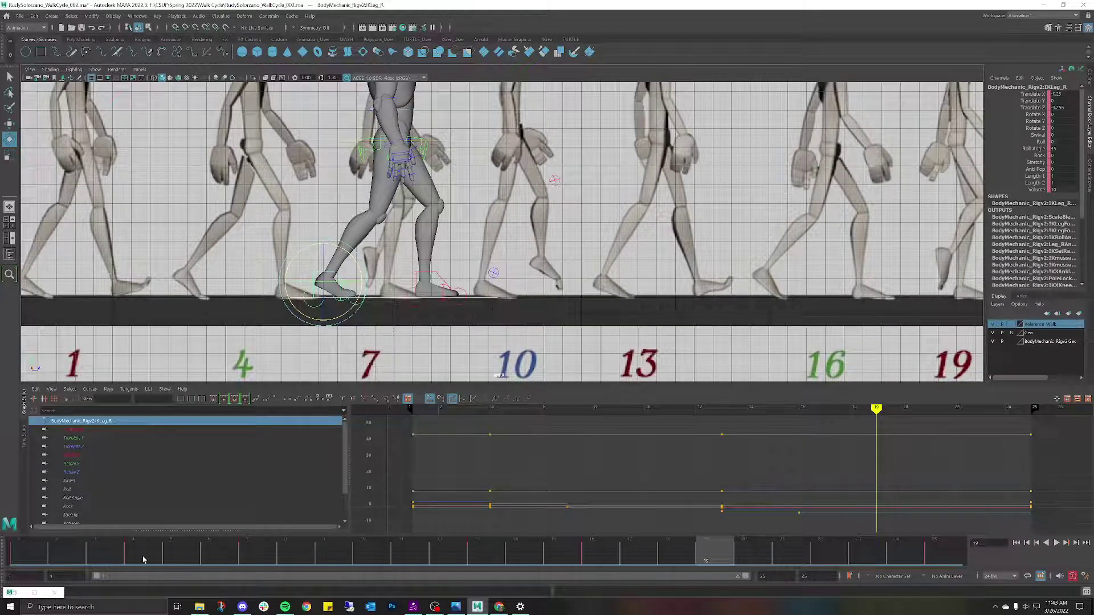
click(143, 561)
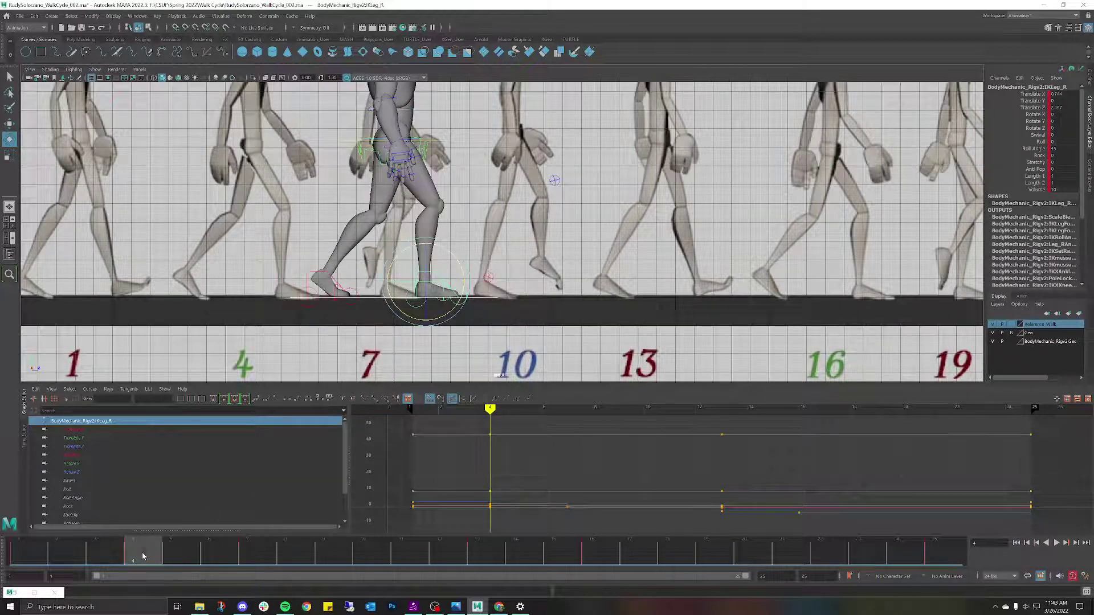
right_click(143, 557)
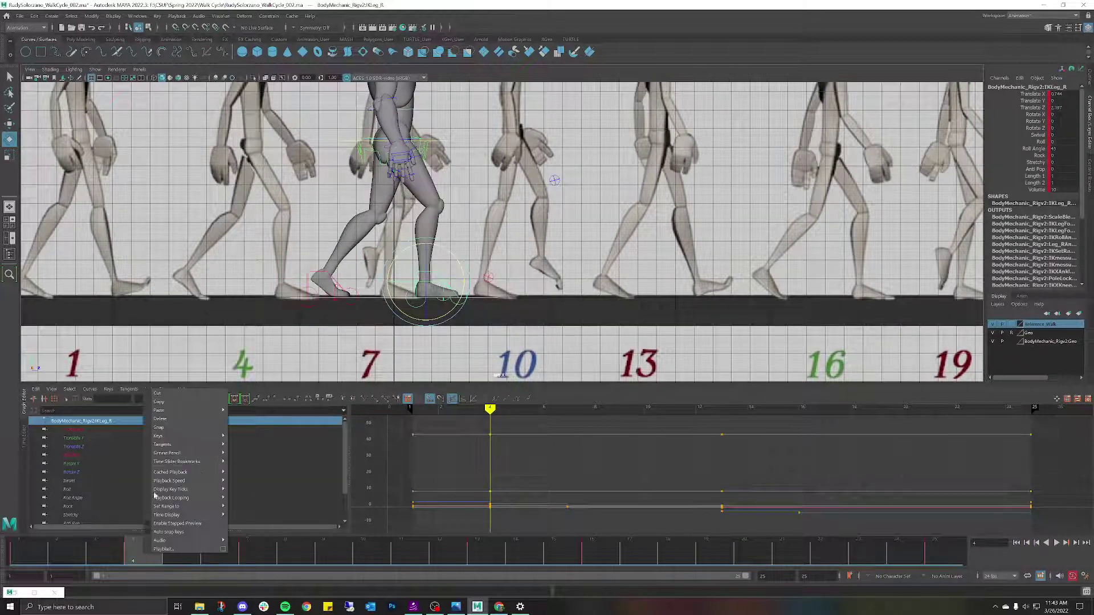
click(169, 402)
click(722, 562)
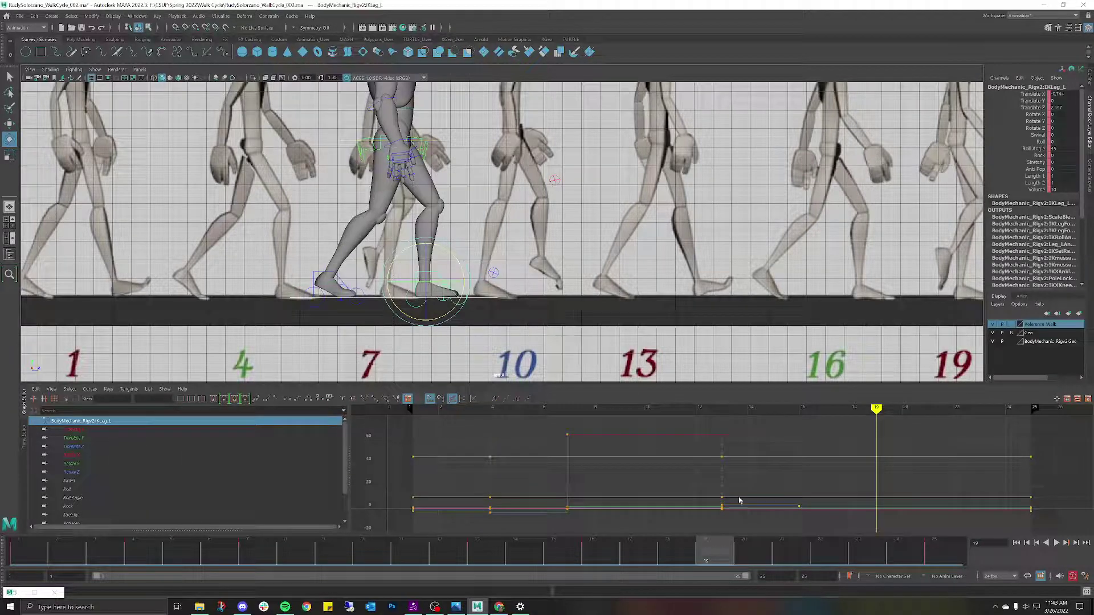
right_click(711, 542)
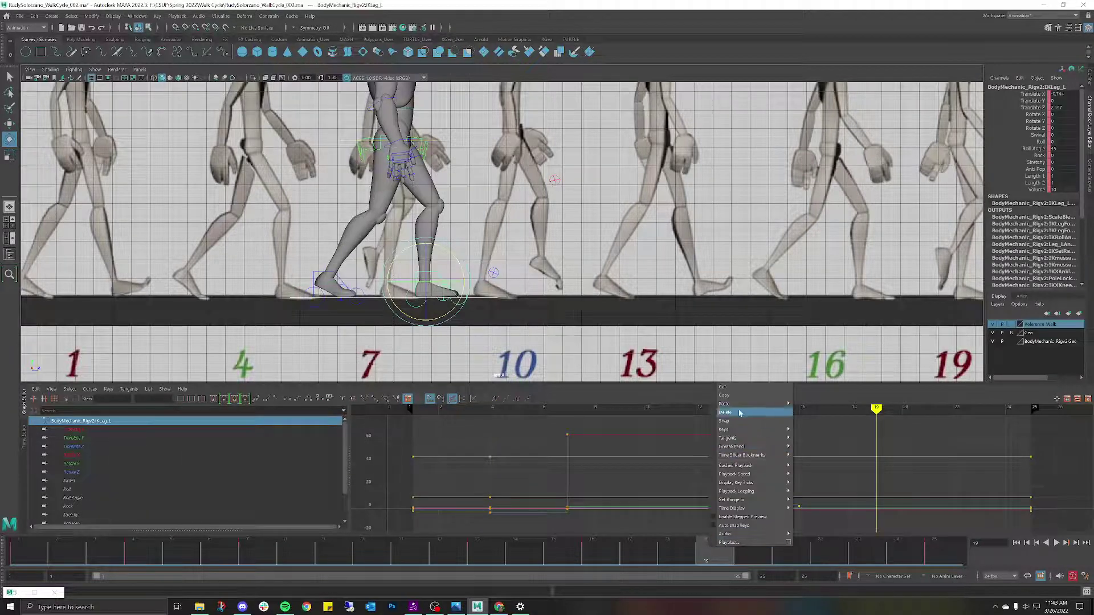
mouse_move(772, 404)
click(809, 404)
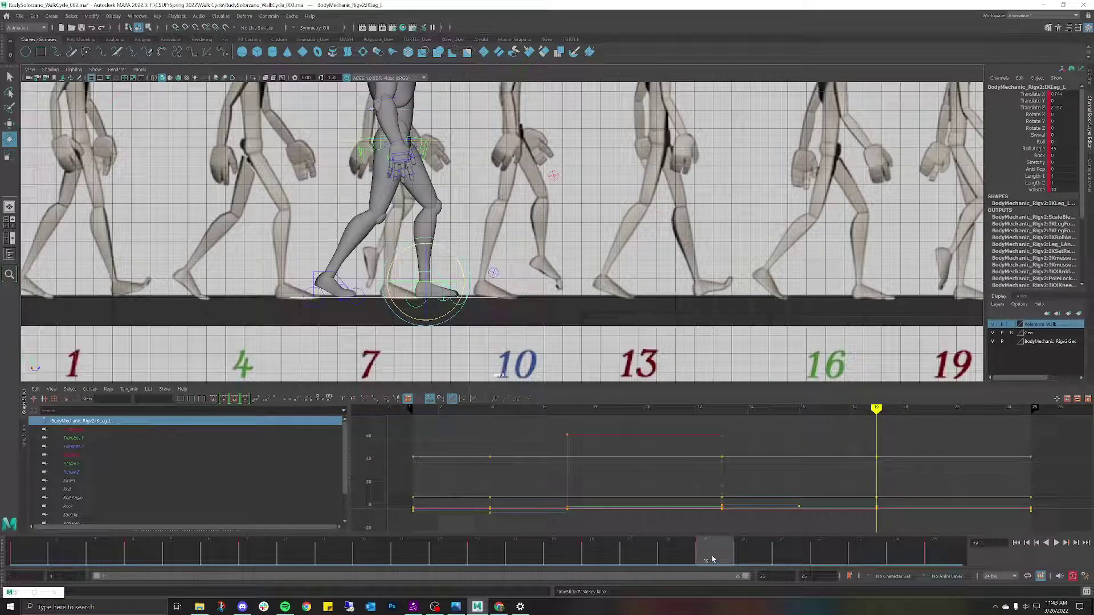
Return to frame 7 and copy the key of the raised left foot control (IKLeg_L).
click(323, 294)
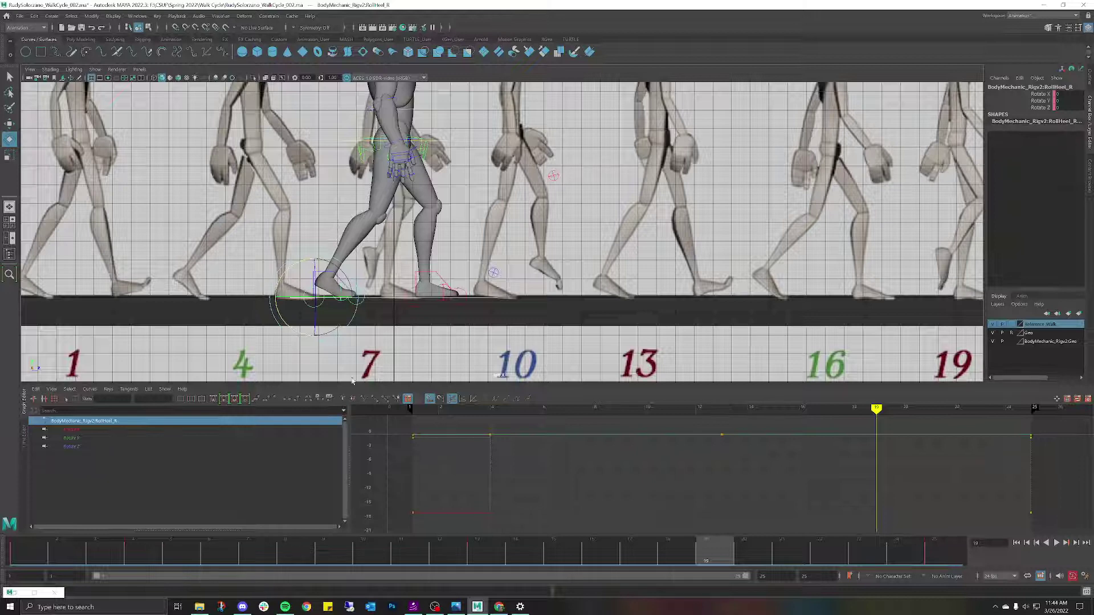
scroll(471, 271, down, 5)
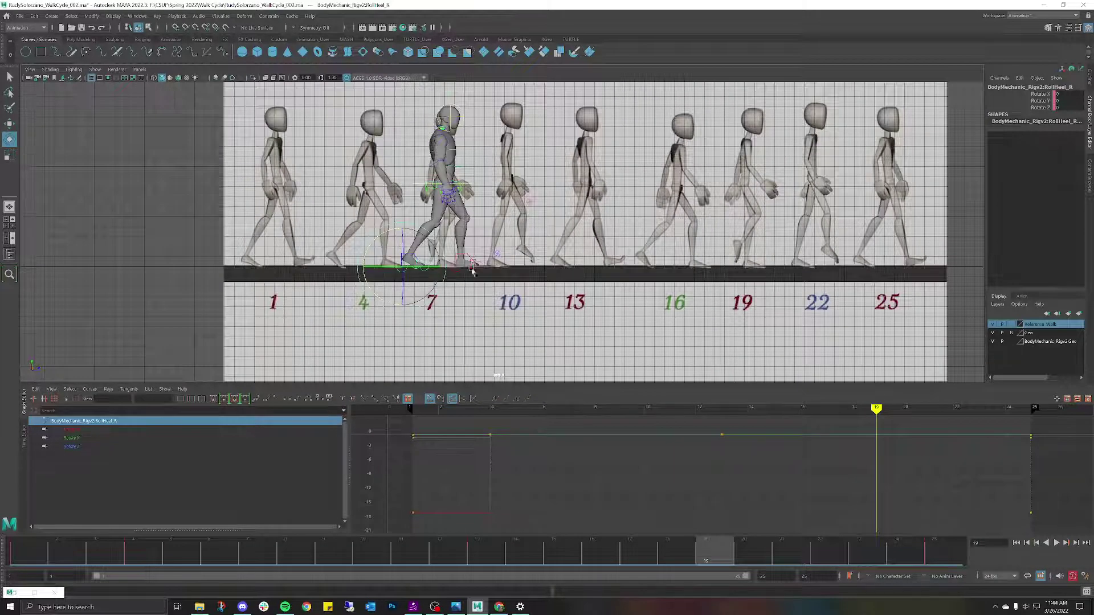
scroll(472, 271, up, 5)
click(267, 552)
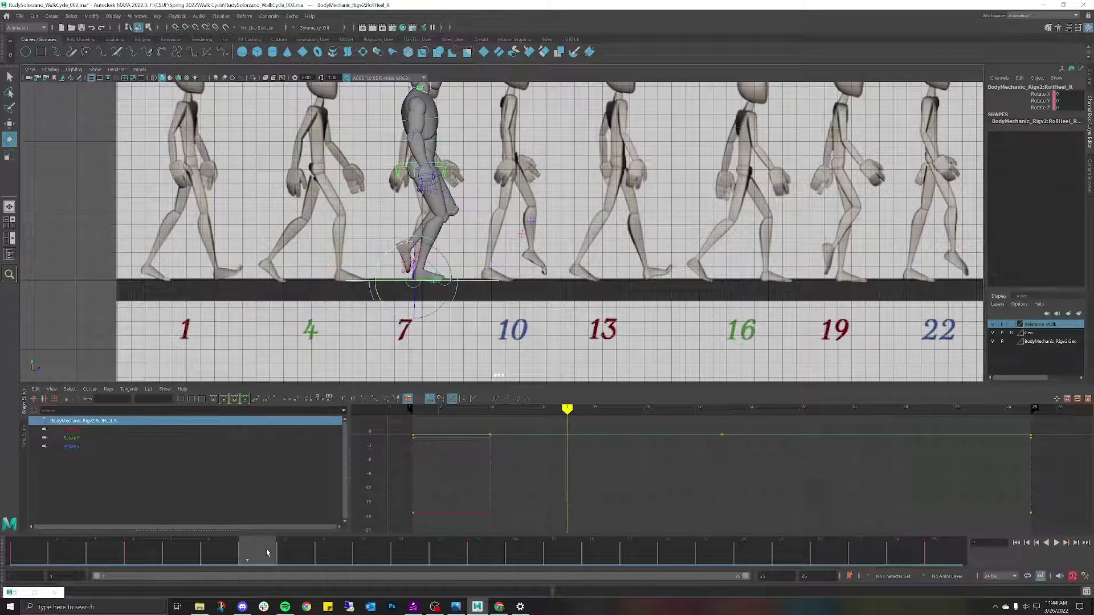
click(451, 263)
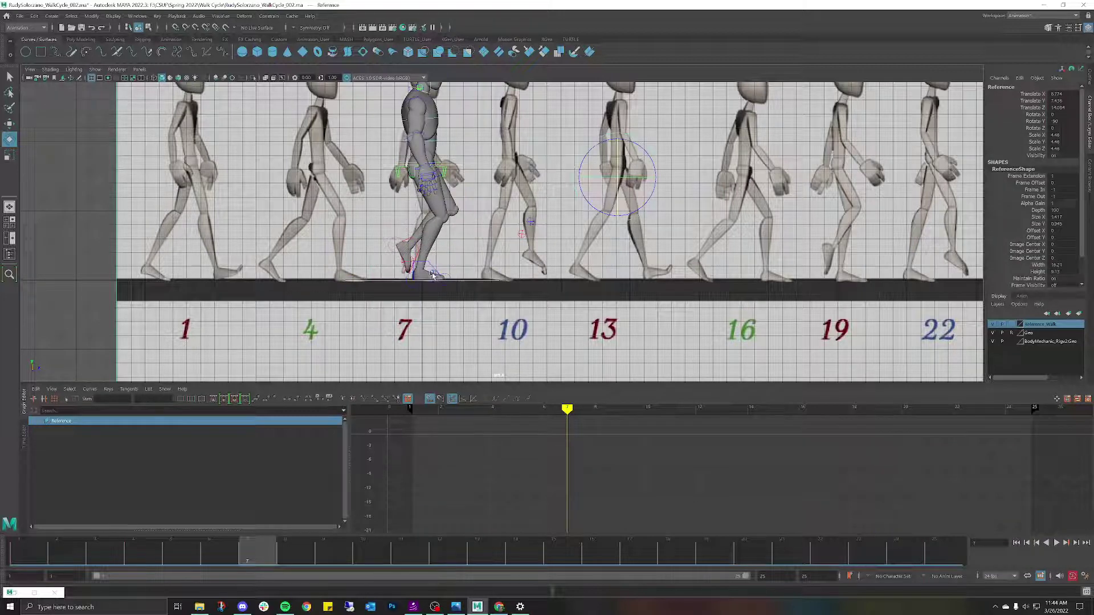
scroll(364, 247, up, 3)
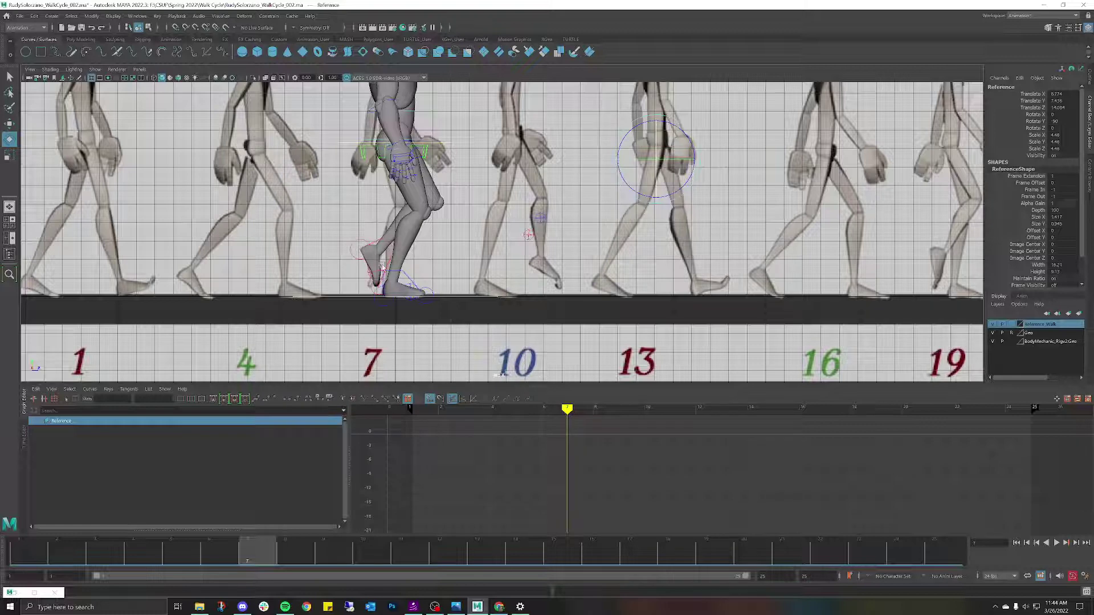
click(386, 245)
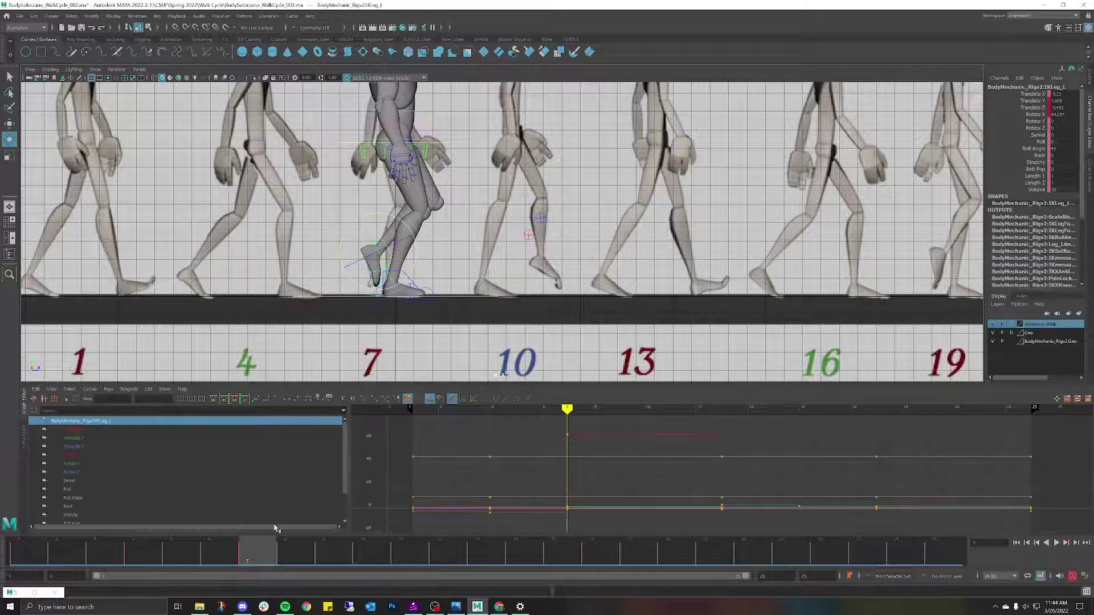
right_click(269, 546)
click(329, 405)
Paste the copied left foot key onto the right foot control (IKLeg_R) at frame 19.
click(715, 553)
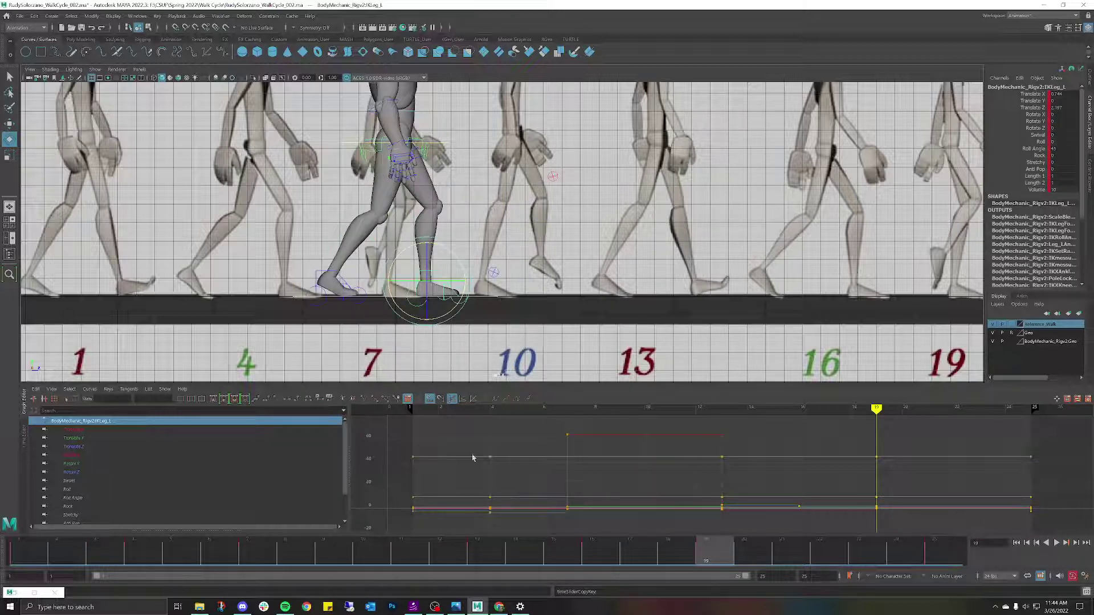
click(242, 555)
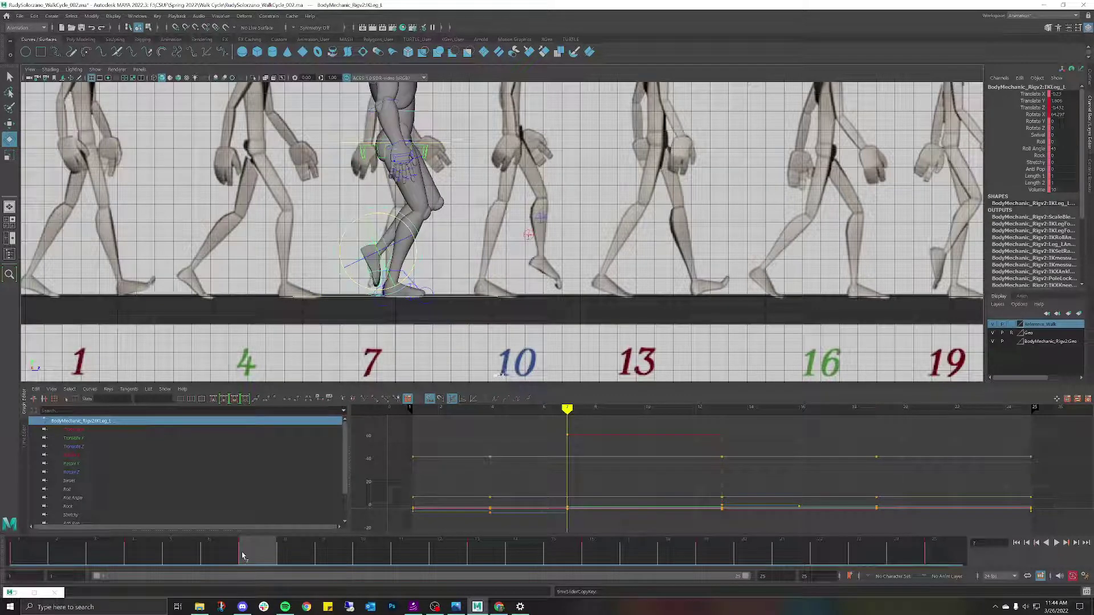
click(708, 555)
click(323, 274)
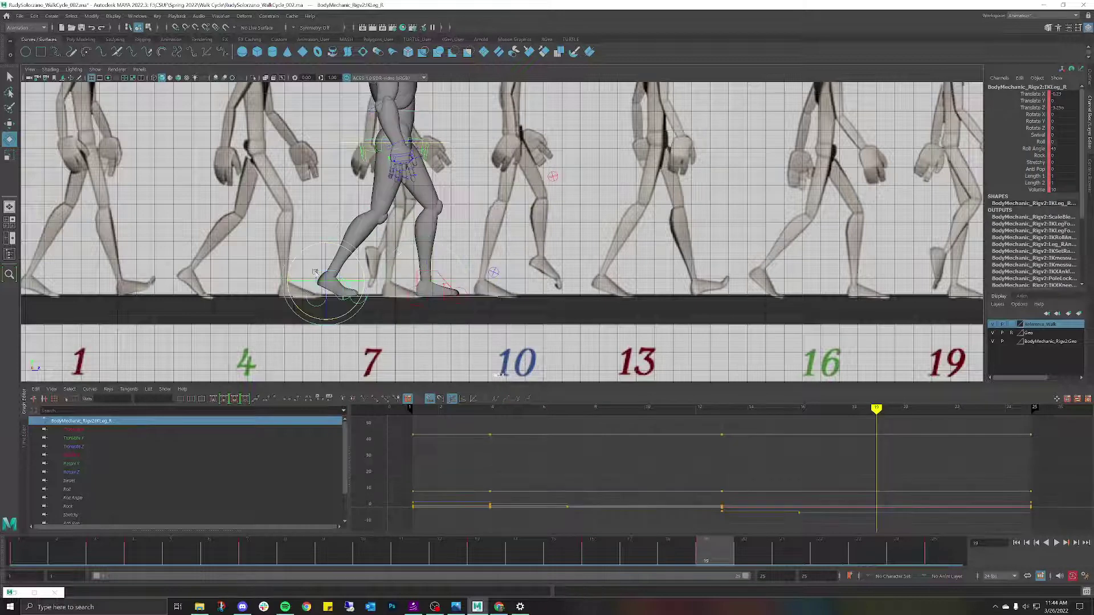
right_click(706, 555)
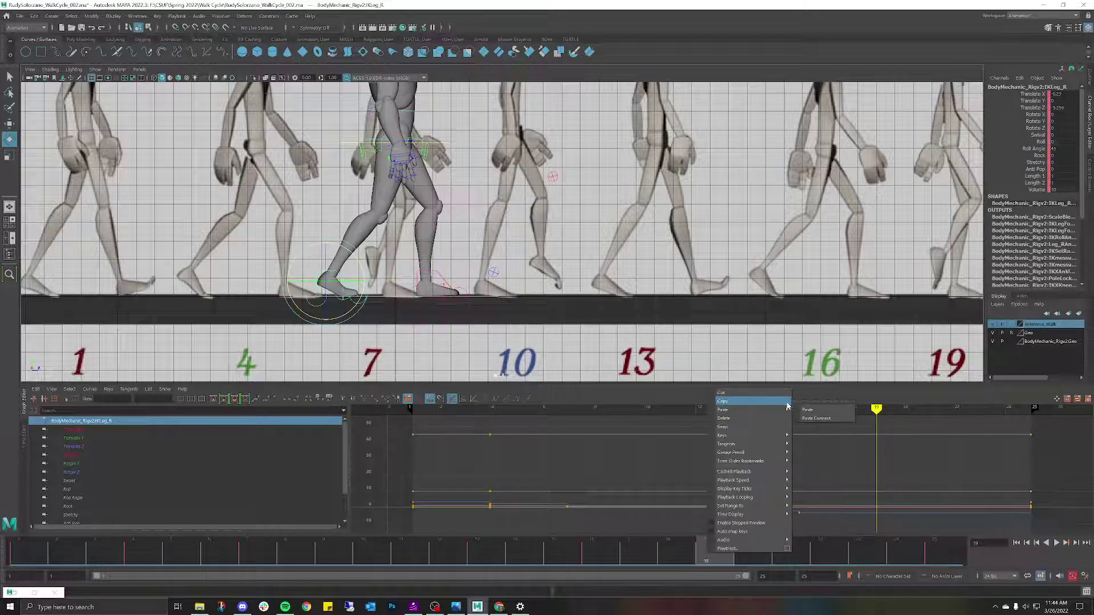
mouse_move(725, 410)
click(806, 409)
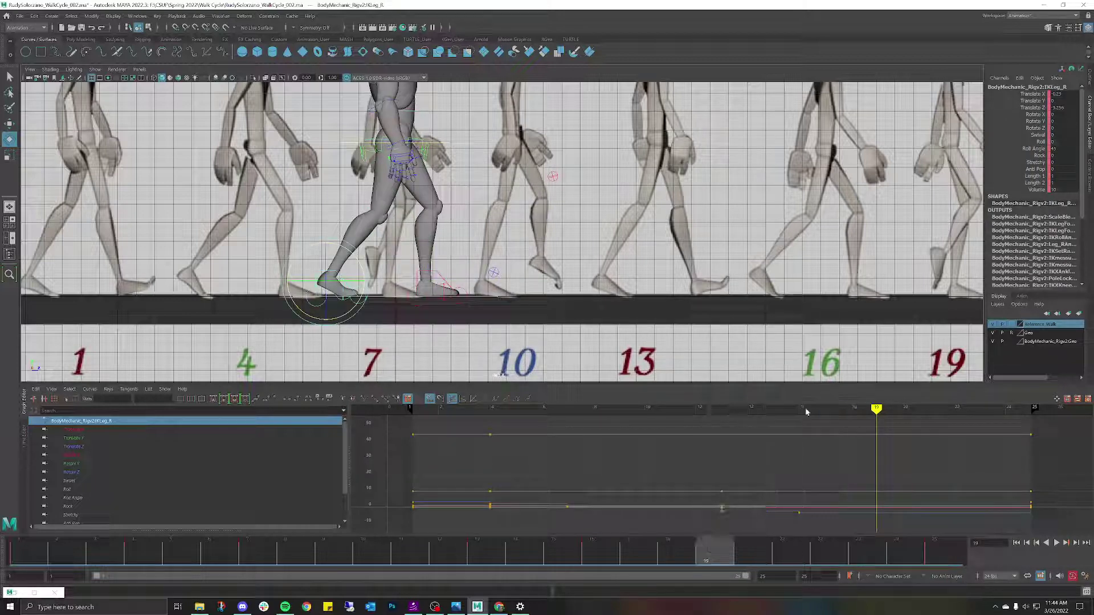
Try to rotate the raised right foot's heel roll control (RollHeel_R) at frame 19.
click(462, 199)
scroll(397, 253, up, 4)
scroll(398, 253, up, 3)
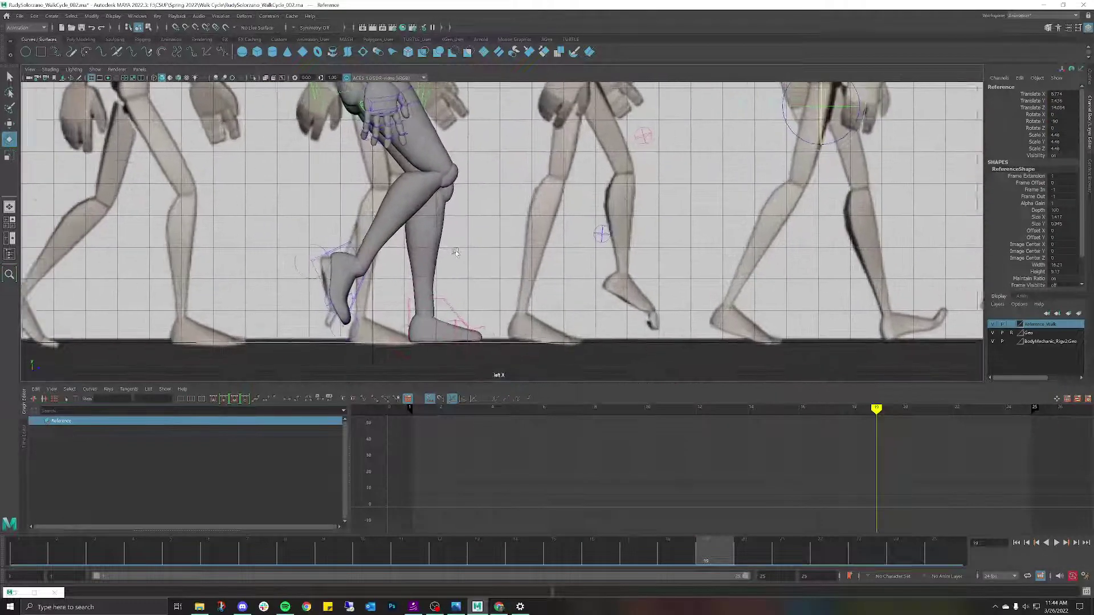
click(352, 234)
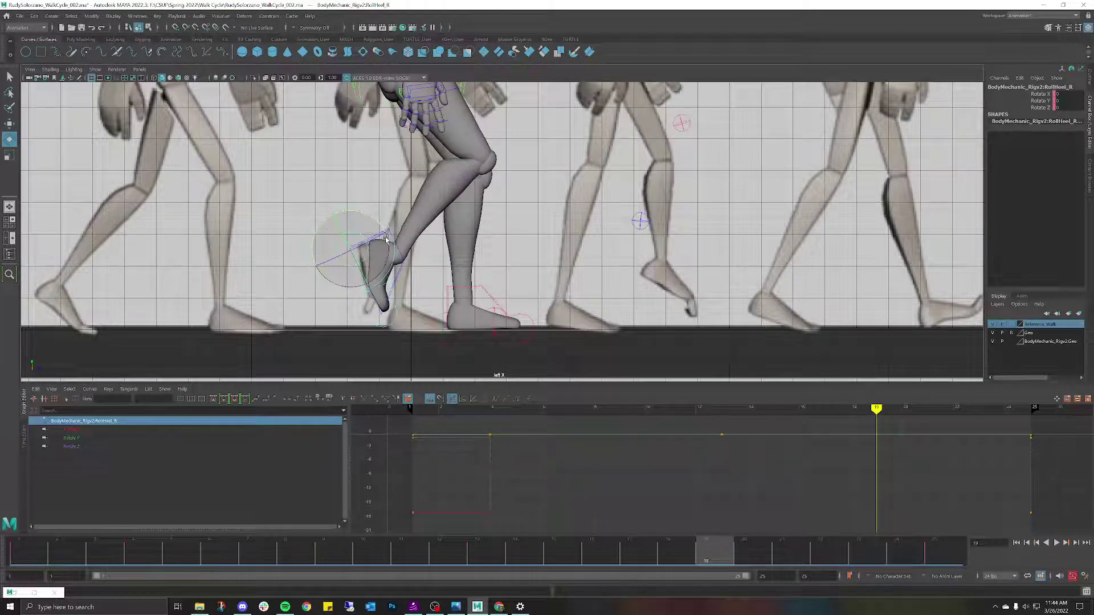
drag(370, 215, 379, 221)
key(ctrl+z)
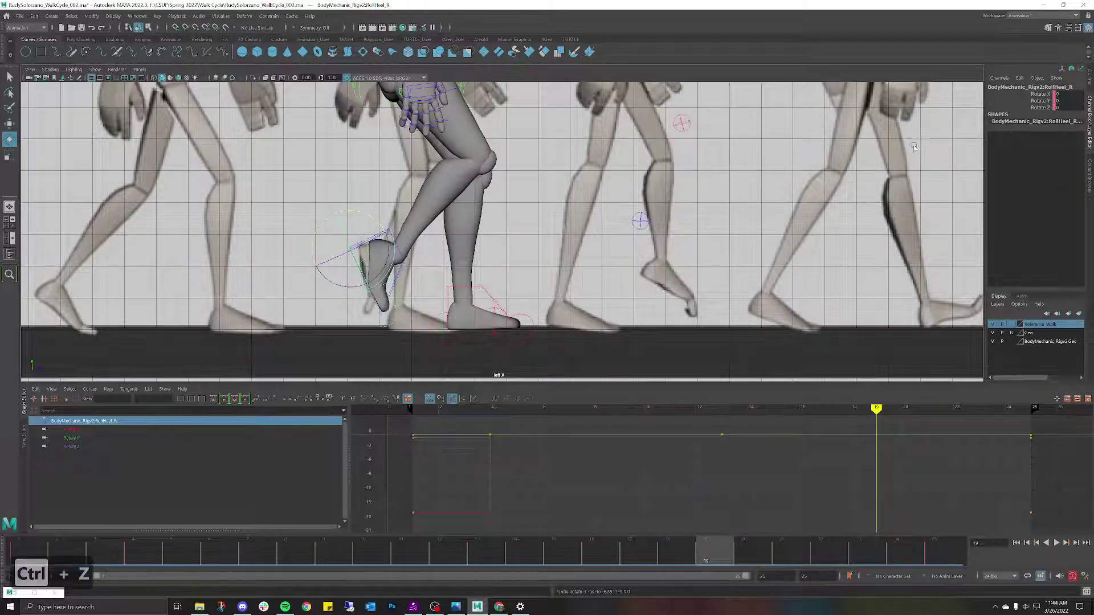
Set the rotations of the right foot controls, including RollToes_R, IKToes_R and IKLeg_R, to 0 at frame 19.
click(300, 293)
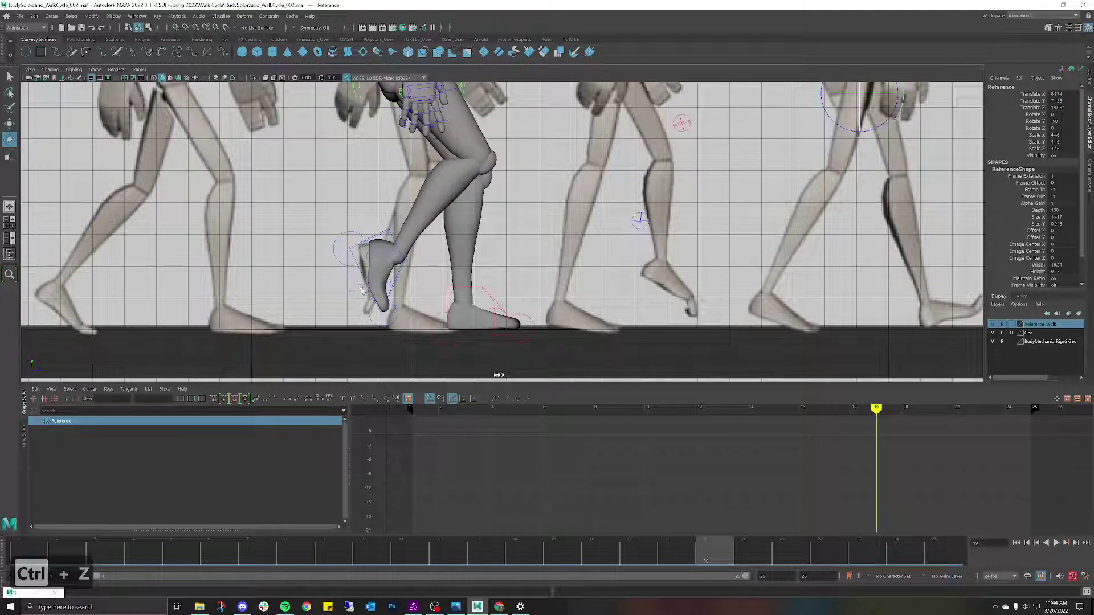
click(363, 287)
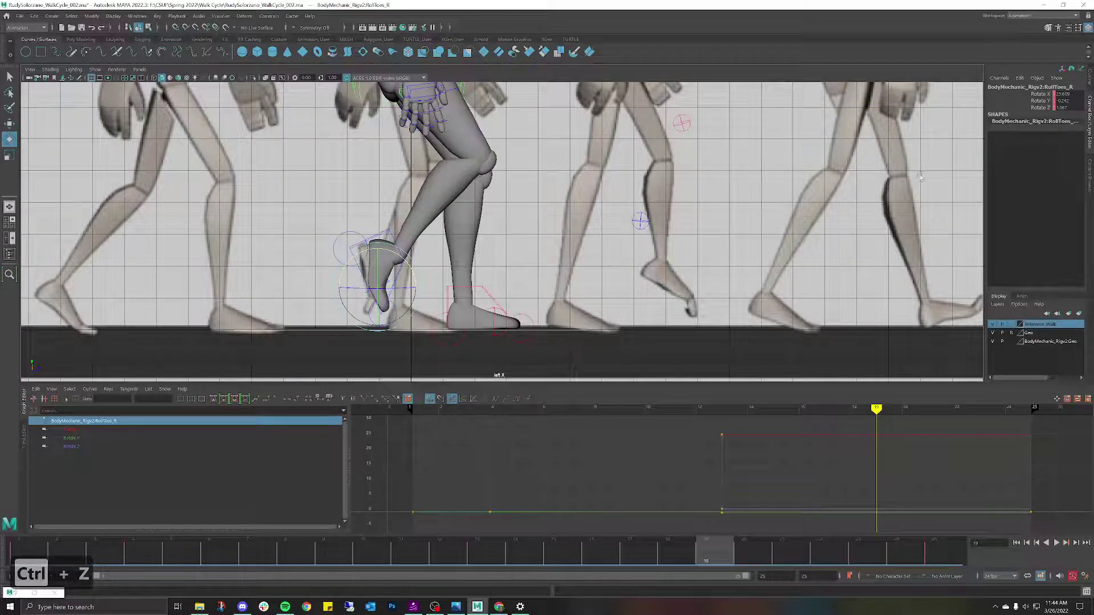
click(1063, 95)
click(319, 209)
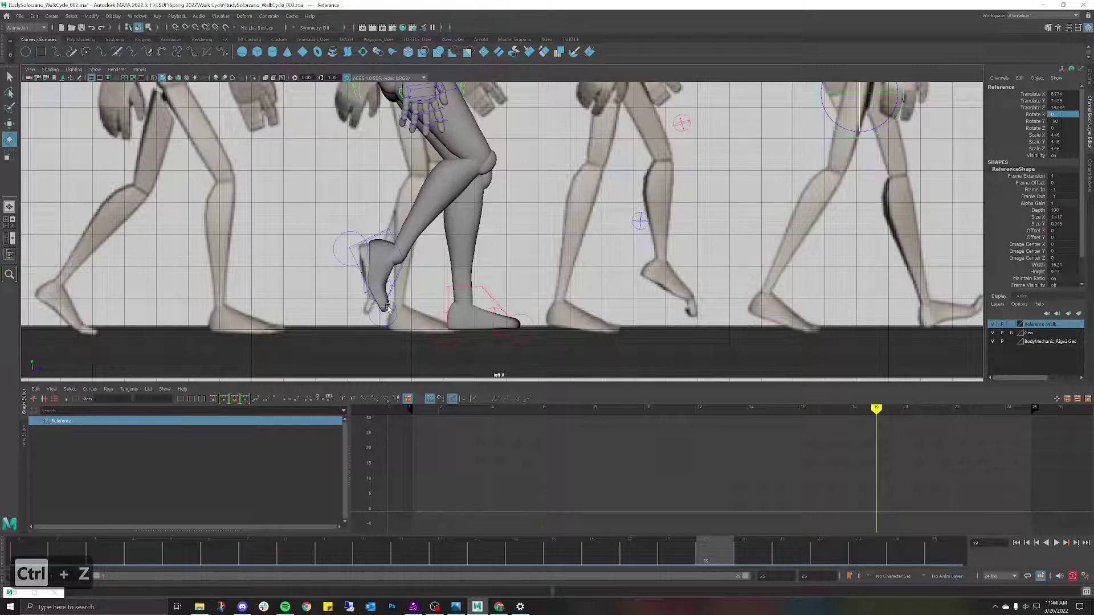
key(ctrl+z)
drag(1062, 94, 1063, 107)
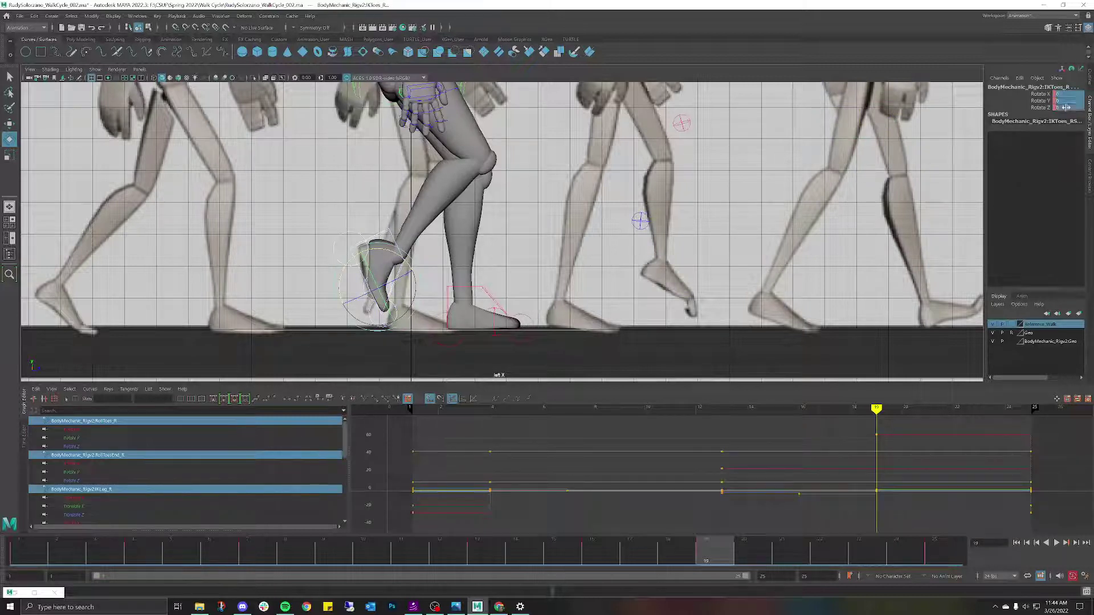
text(0)
key(Return)
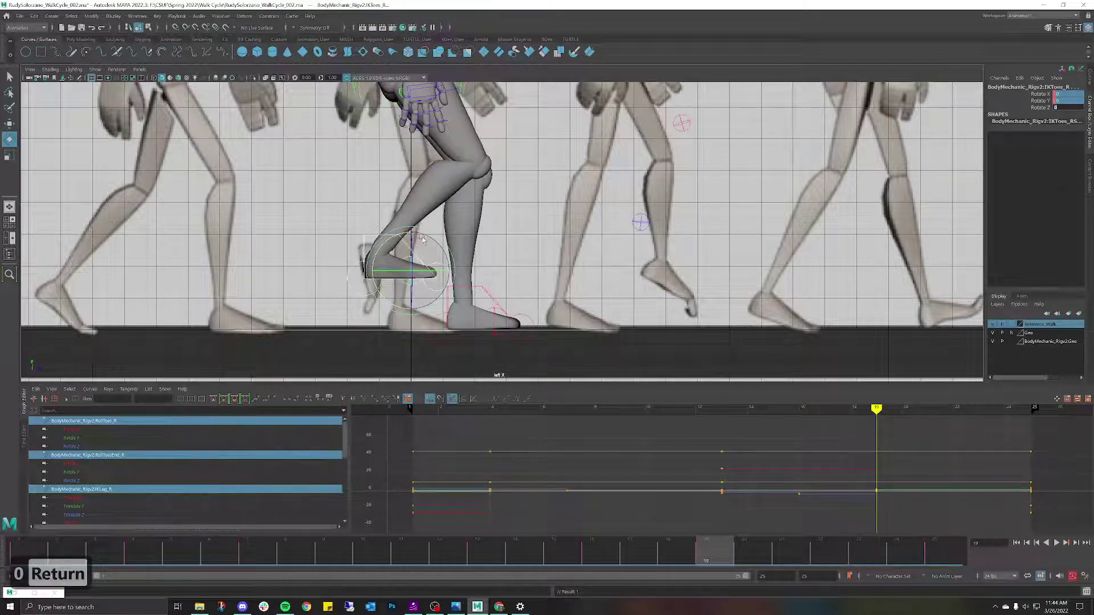
Rotate the right foot control (IKLeg_R) around X so the raised foot points down like pose 7 of the chart.
click(469, 230)
click(406, 244)
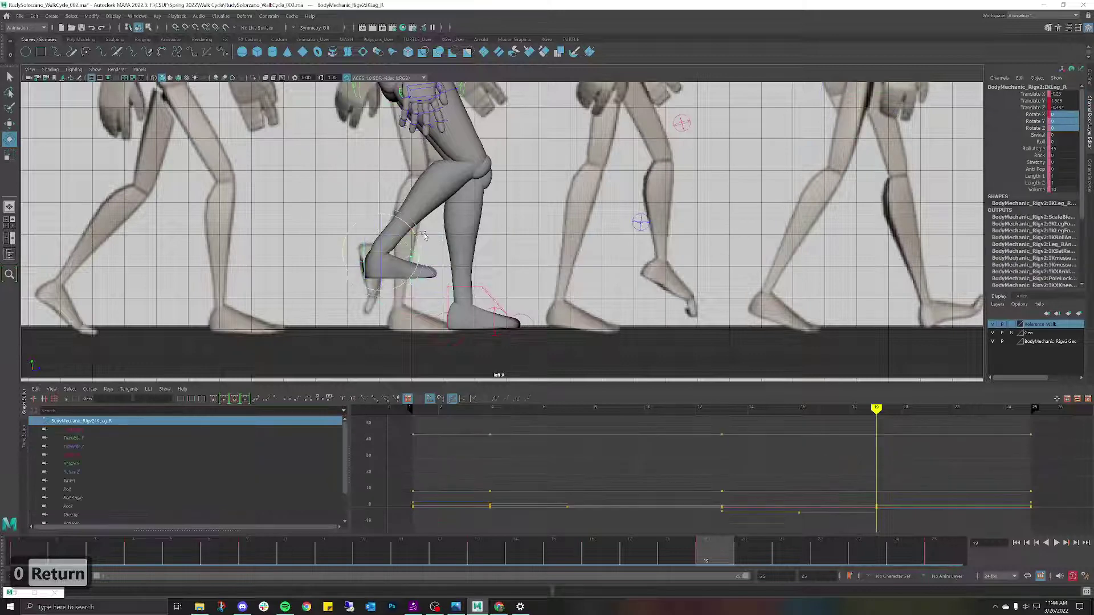
drag(421, 235, 425, 292)
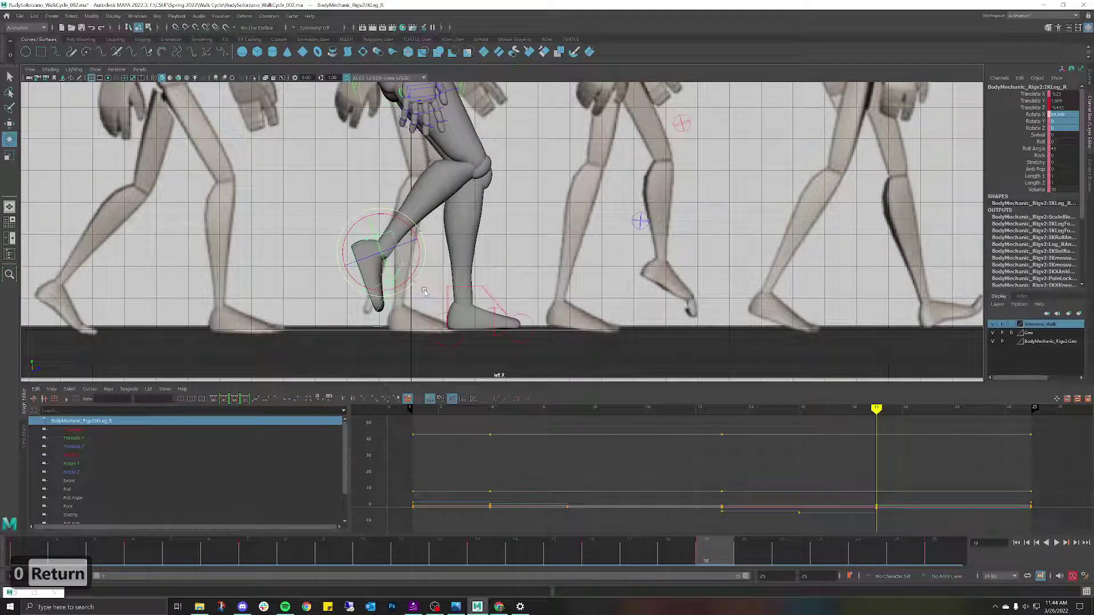
Try to rotate the right foot's toe roll control (RollToes_R) at frame 19.
click(392, 280)
click(391, 282)
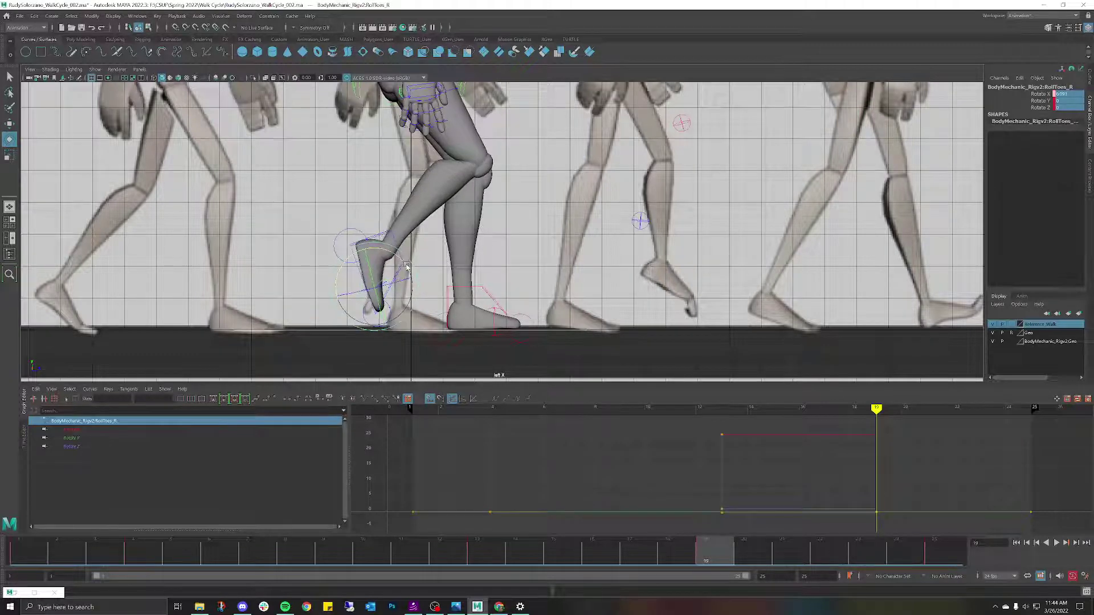
key(ctrl+z)
Bend the raised right foot's toes slightly at frame 19 and deselect the foot control.
click(388, 282)
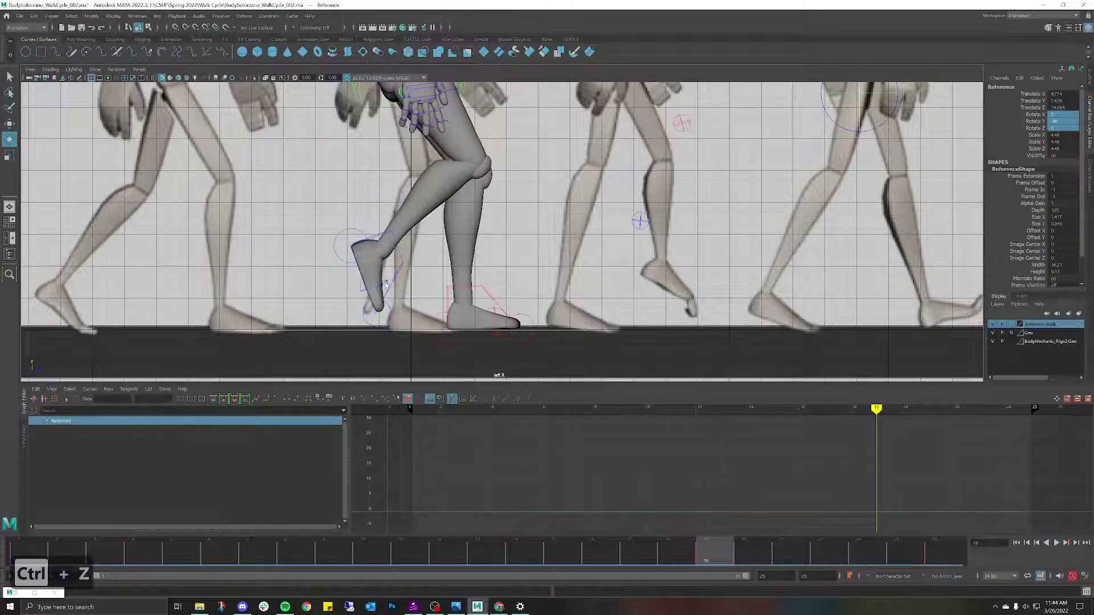
click(386, 284)
drag(406, 266, 412, 280)
click(512, 219)
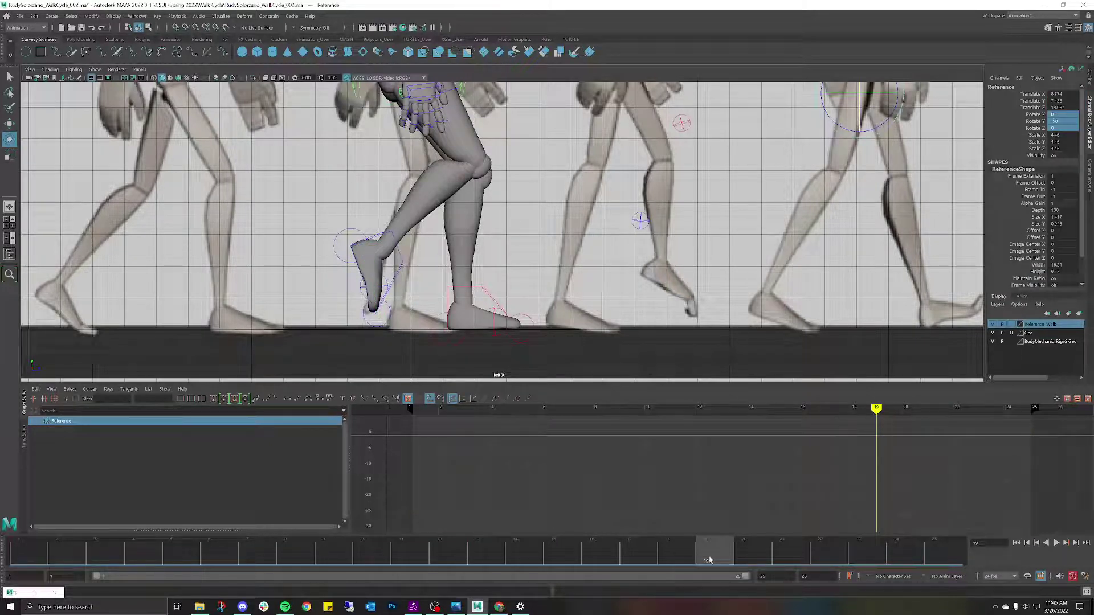
Compare the leg poses at frames 7 and 19 and play back the walk animation to check the planted foot.
click(248, 557)
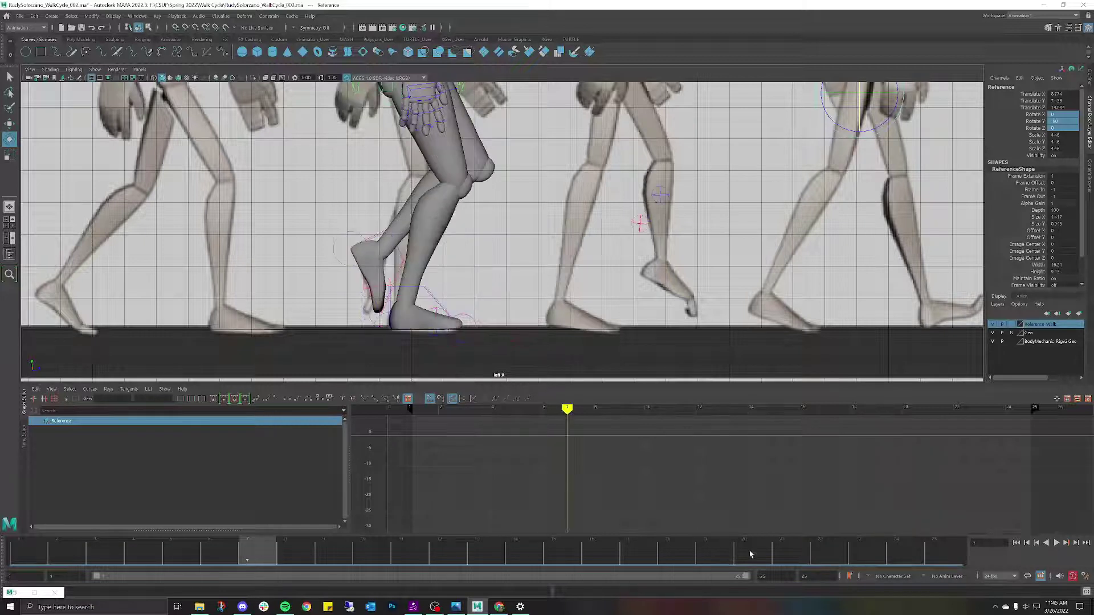
click(721, 559)
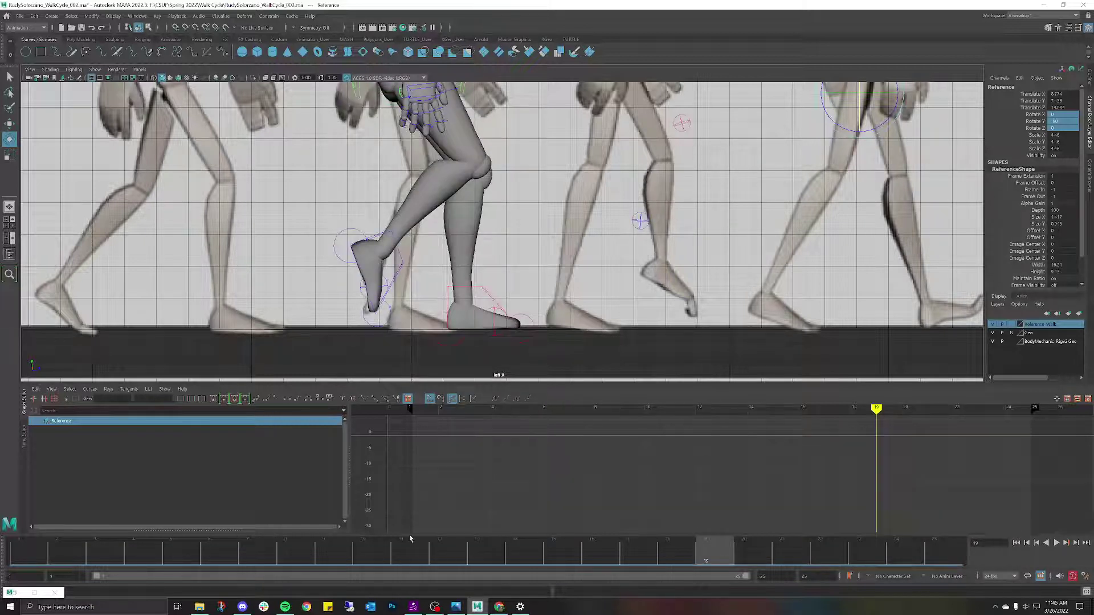
click(242, 556)
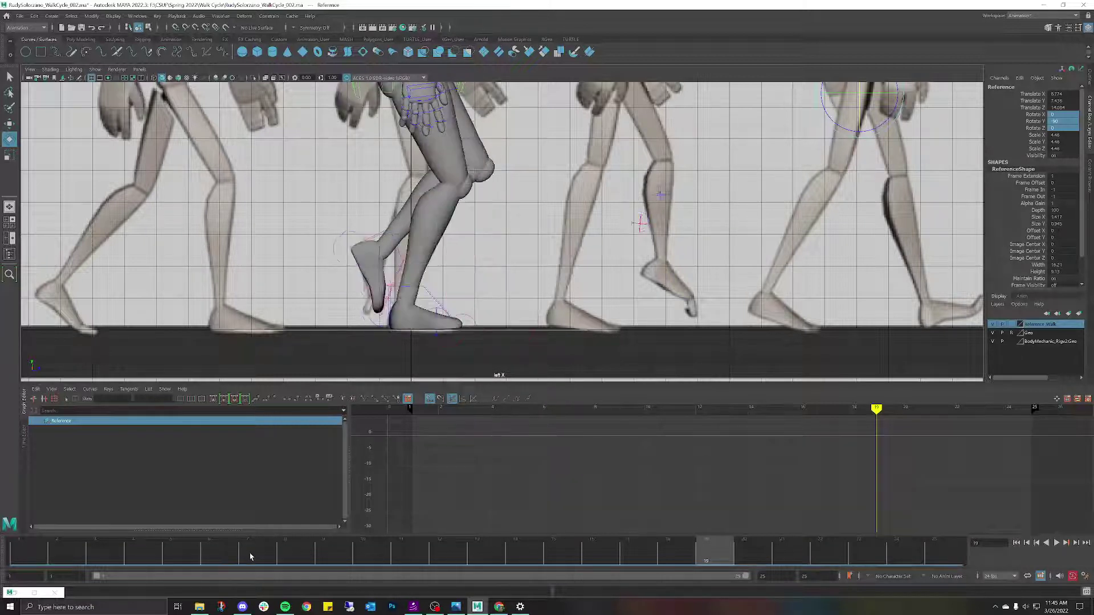
click(726, 555)
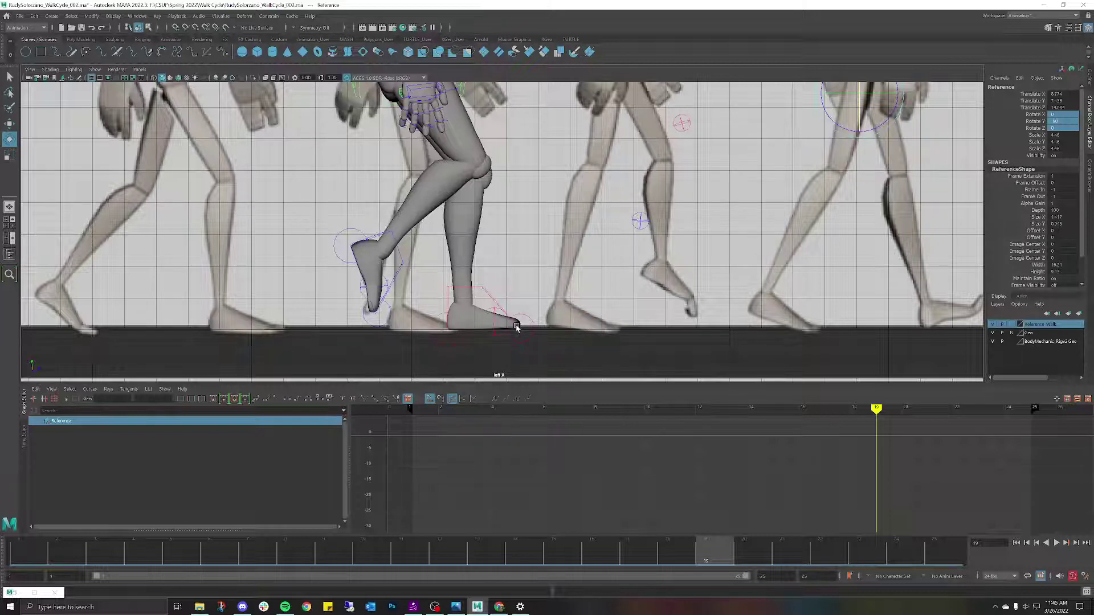
key(alt+v)
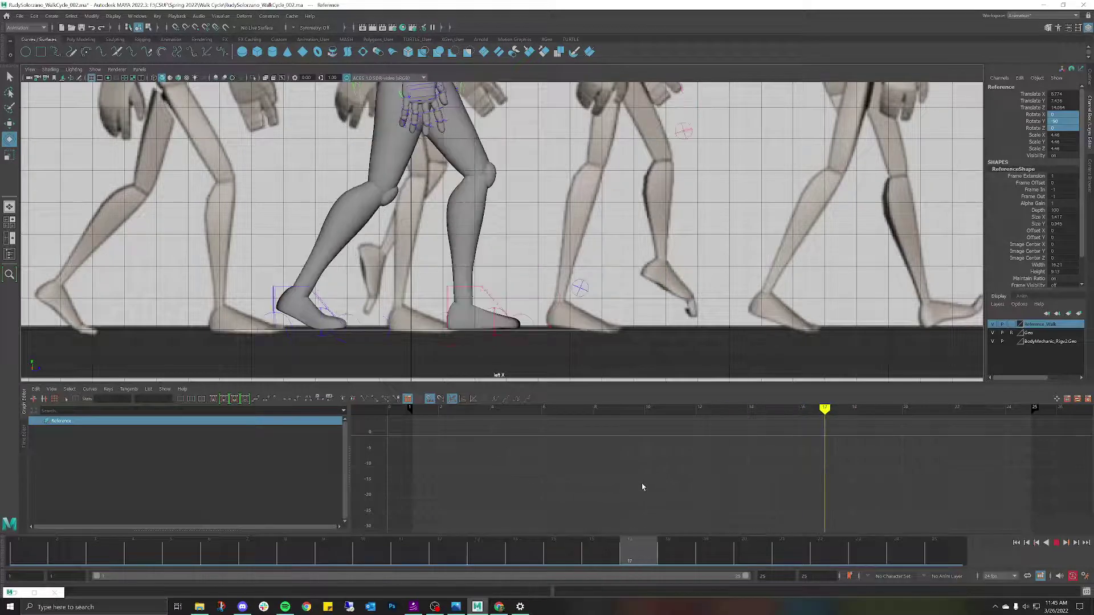
key(alt+v)
key(alt+comma)
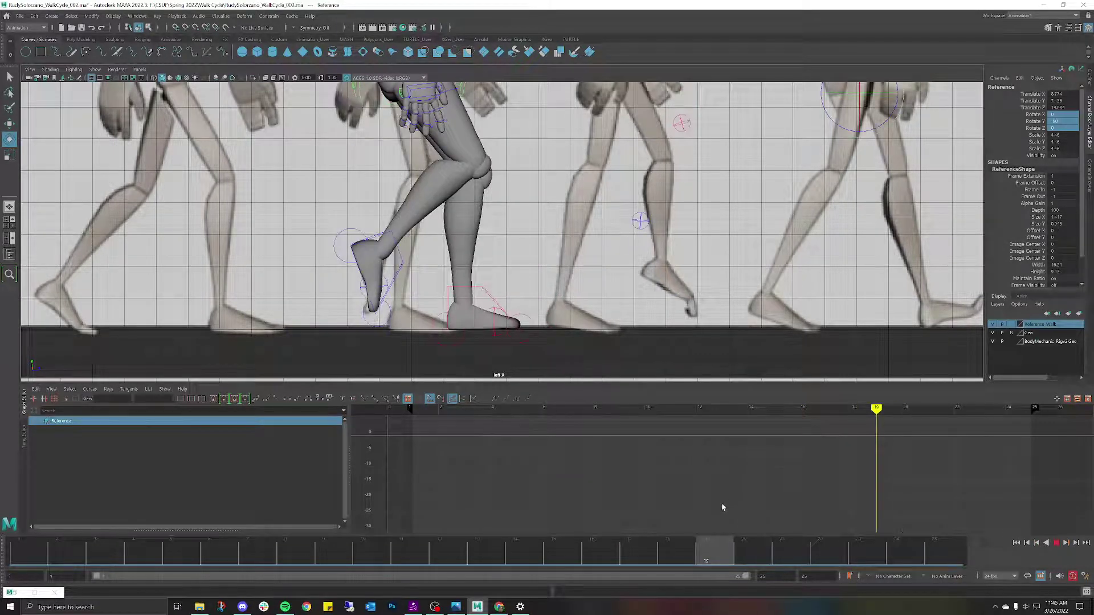
Move the planted left foot control (IKLeg_L) backward at frame 19 to line up with pose 7's planted foot.
click(482, 288)
key(w)
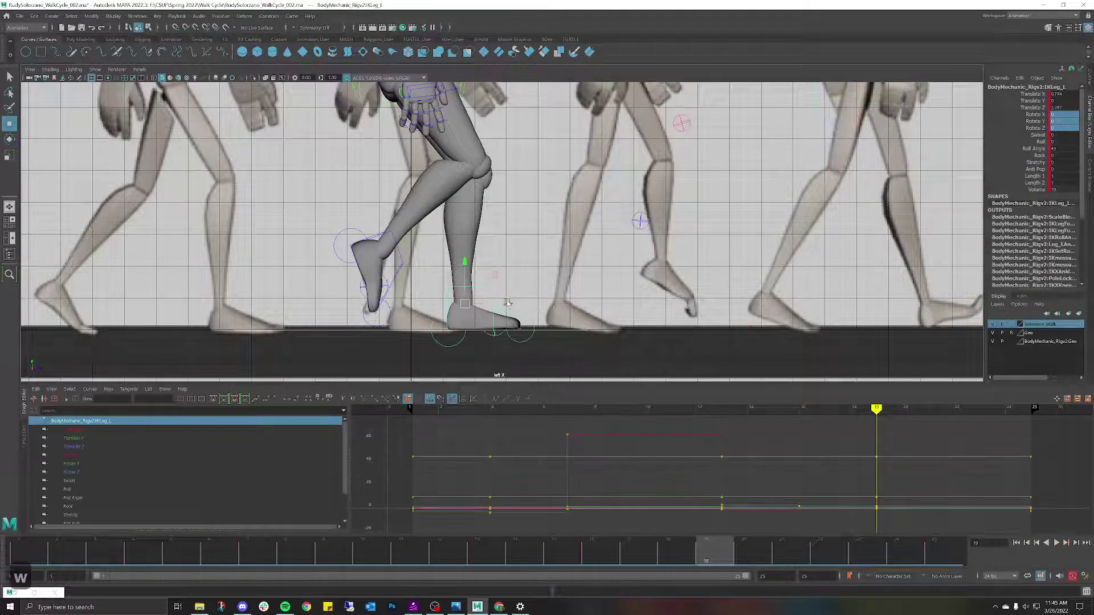
drag(502, 303, 445, 308)
click(470, 251)
Hide the rig's NURBS curves in the viewport with the full figure in view.
scroll(470, 248, down, 6)
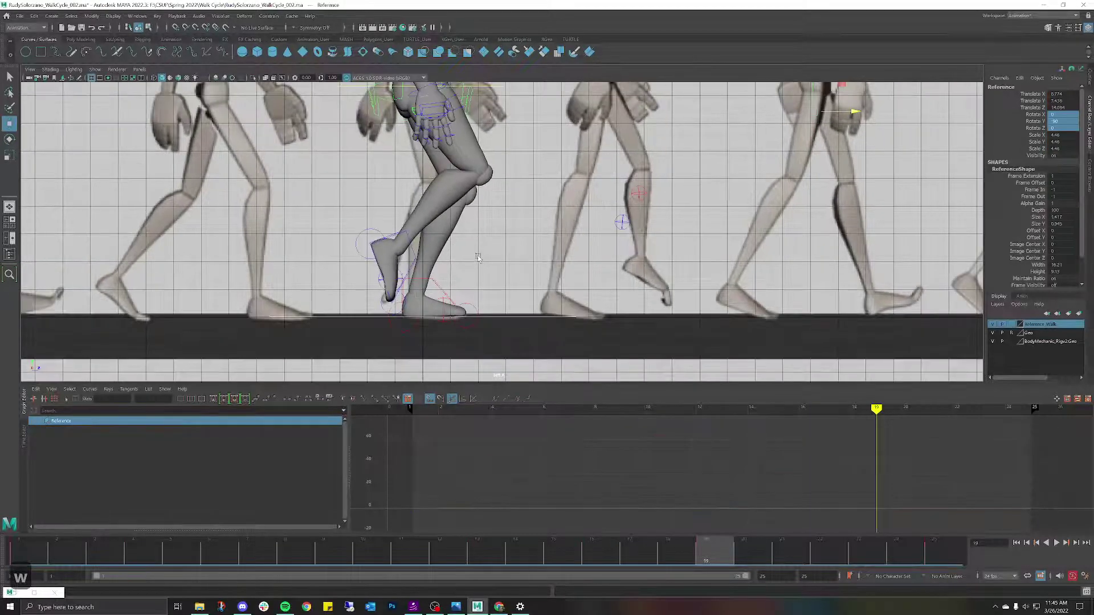
scroll(471, 248, down, 5)
alt+middle_drag(581, 136, 584, 210)
click(130, 168)
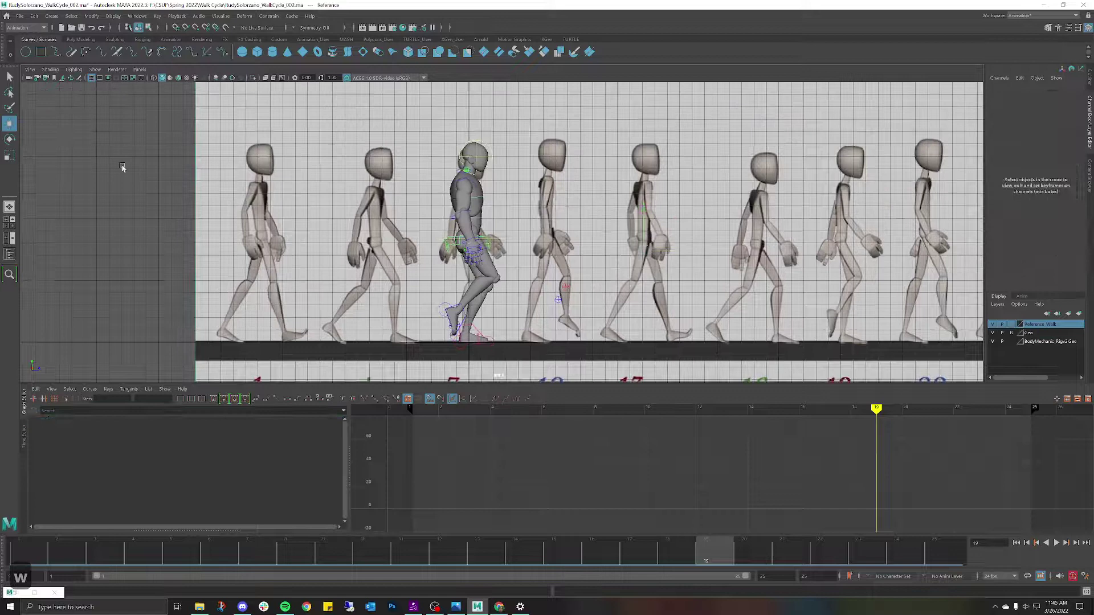
click(118, 70)
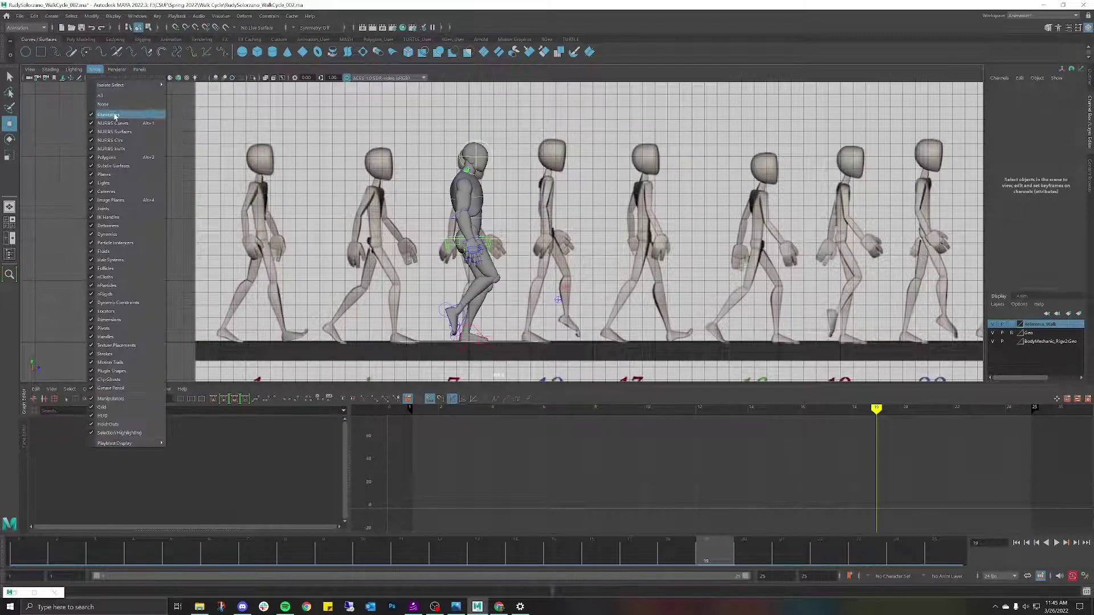
click(112, 119)
click(656, 207)
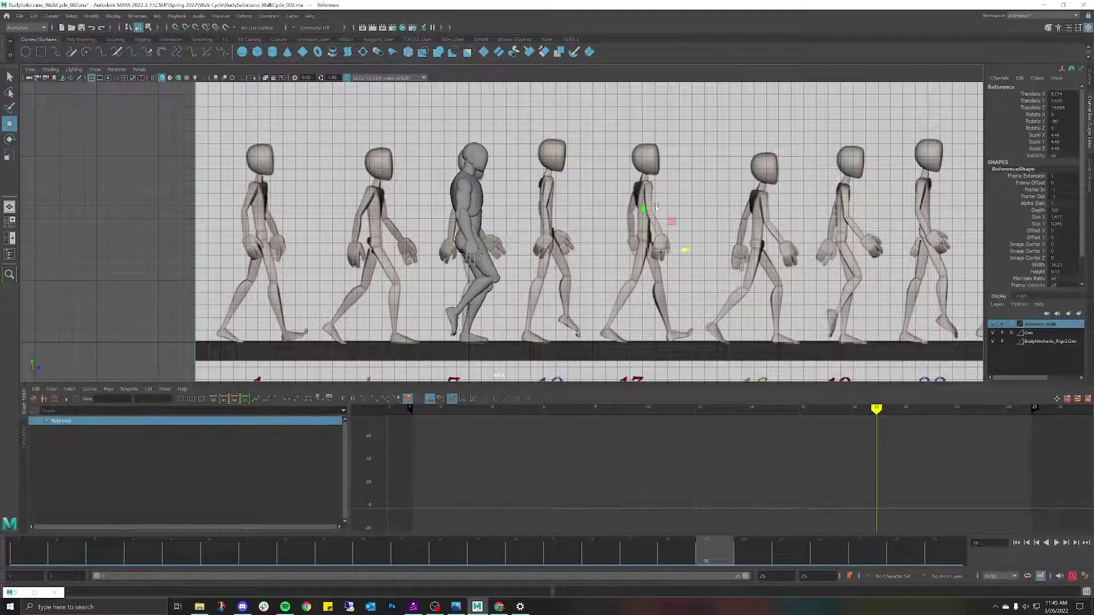
Hide the walk reference layer and play back the animation with only the figure in view.
click(994, 324)
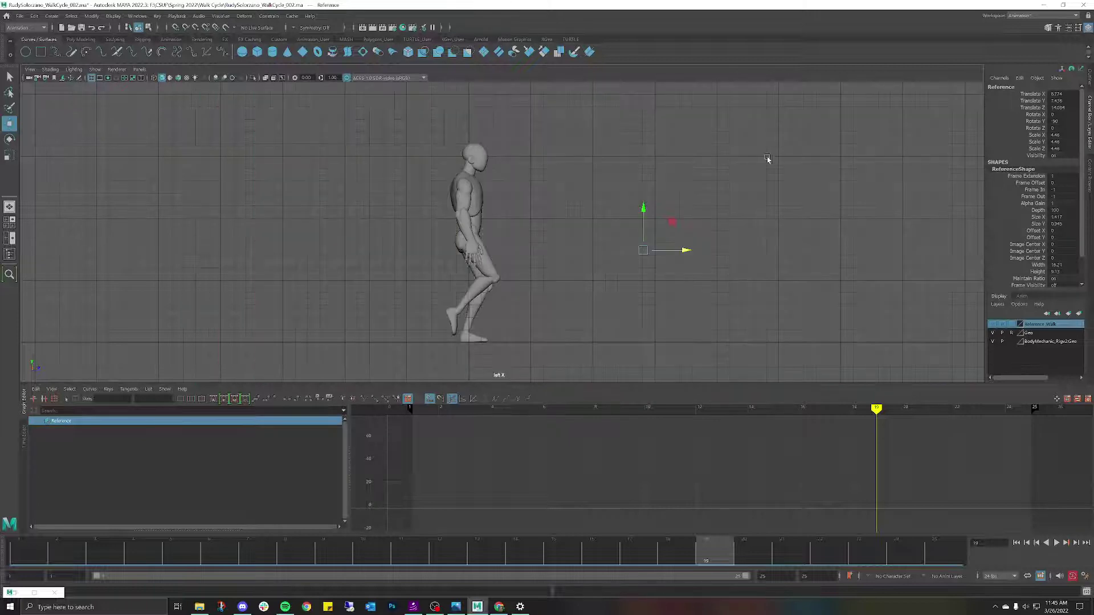
click(768, 159)
click(1057, 545)
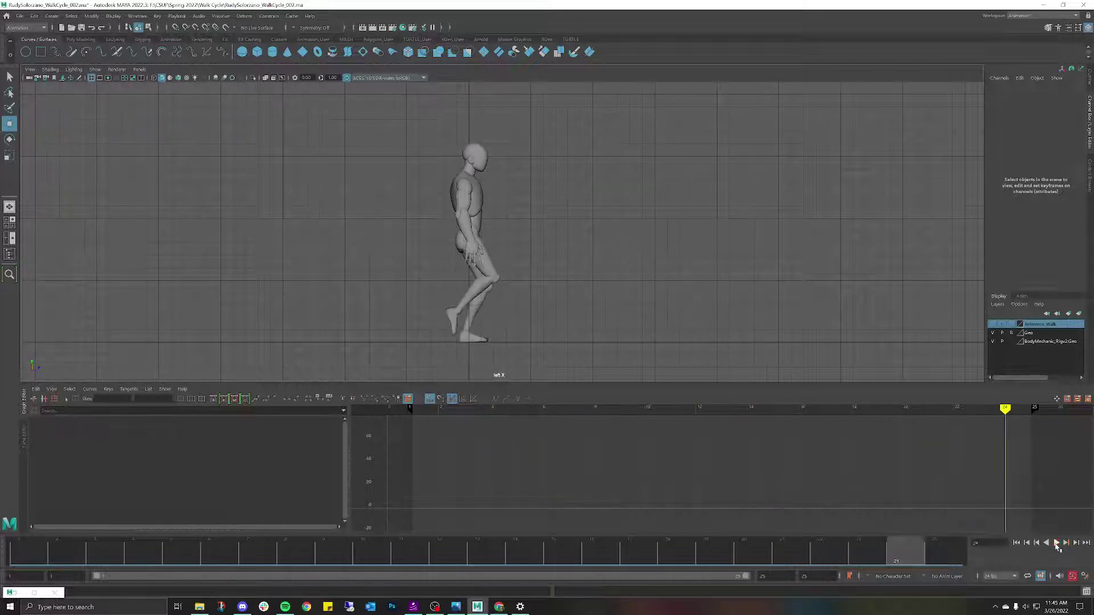
click(1057, 544)
Show the walk reference layer and the rig's NURBS curves in the viewport again, leaving nothing selected.
click(992, 325)
click(552, 208)
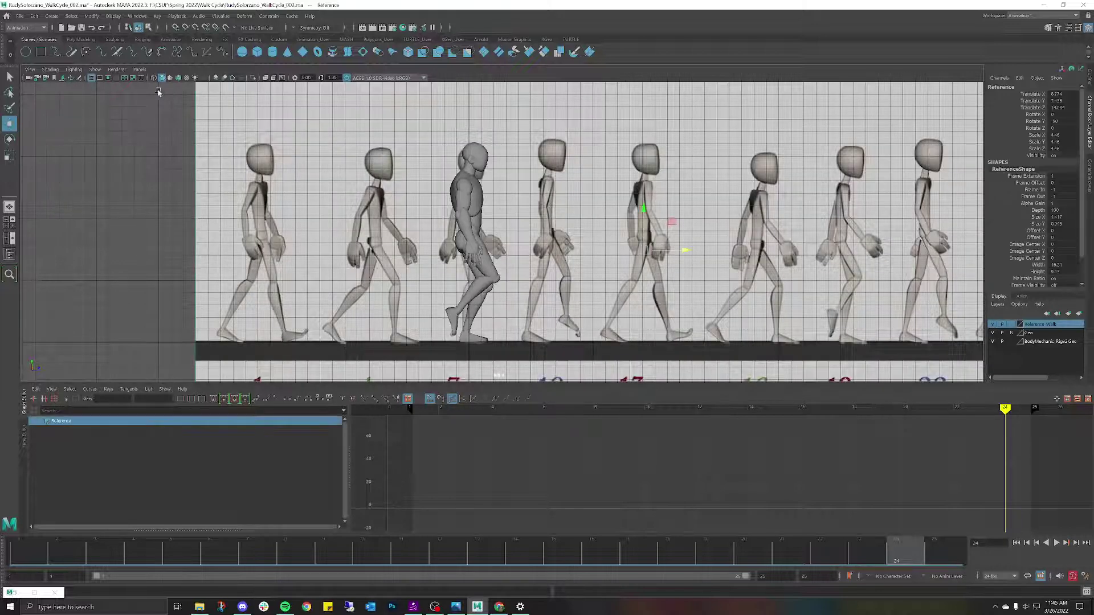
click(94, 69)
click(114, 118)
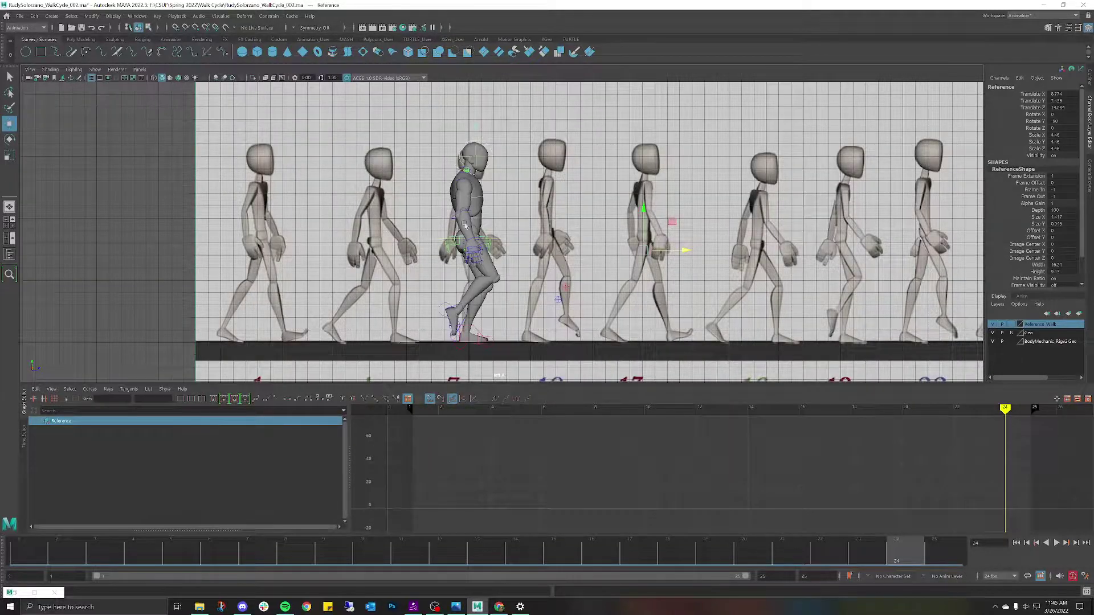
click(117, 166)
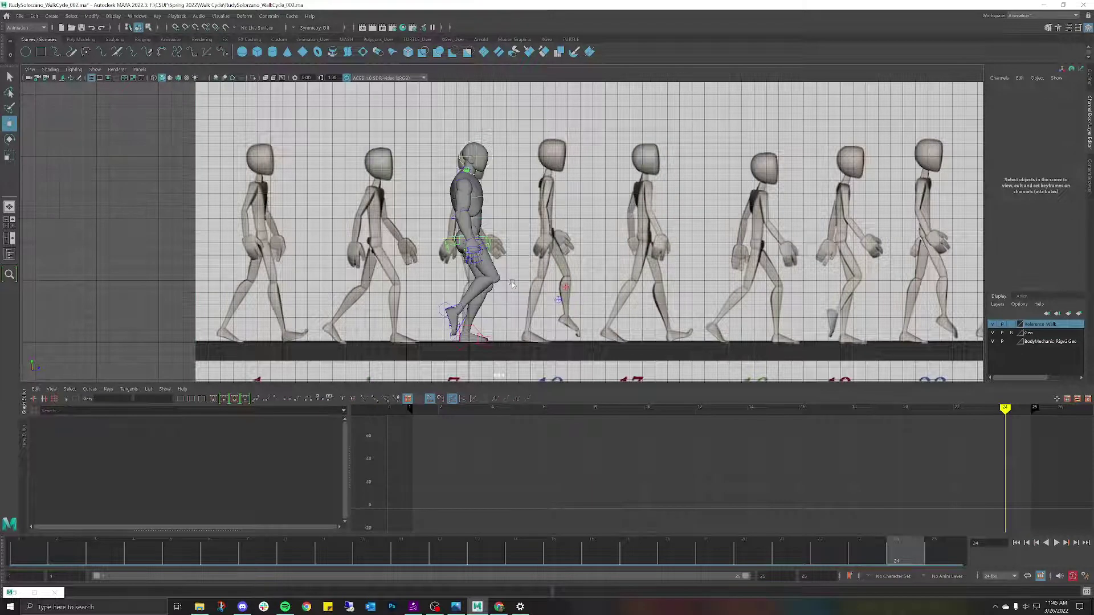
Compare the figure's passing poses at frames 19 and 7 against each other.
drag(780, 549, 715, 555)
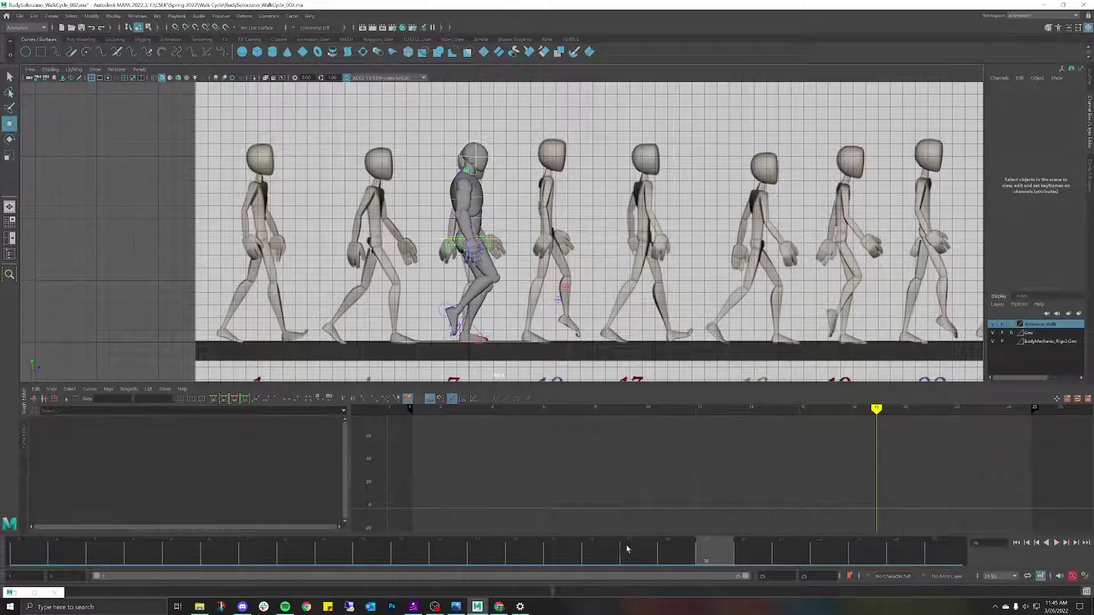
click(248, 558)
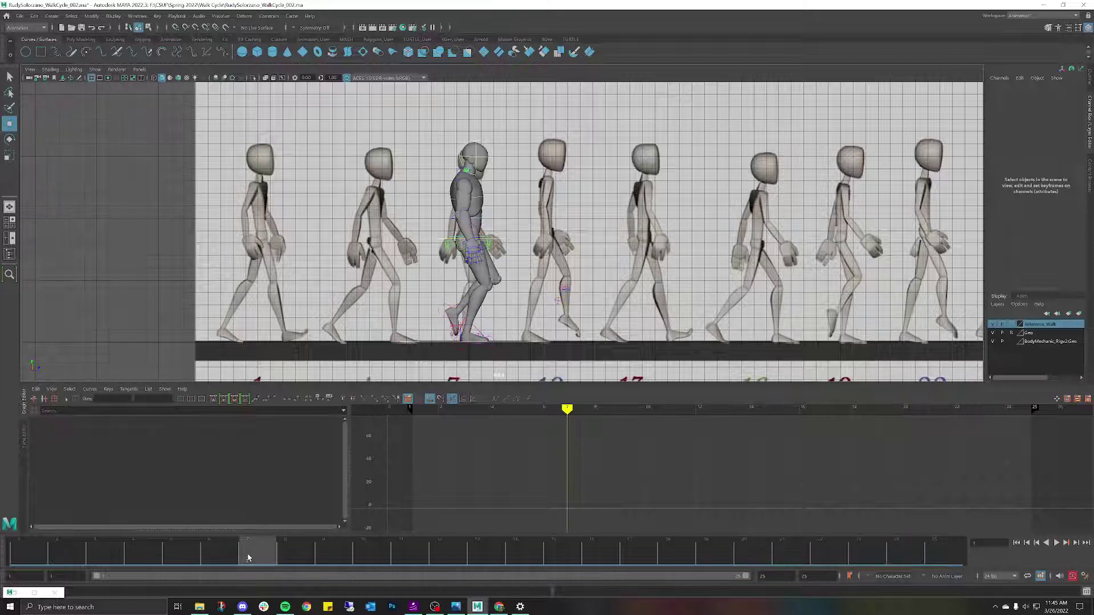
click(714, 557)
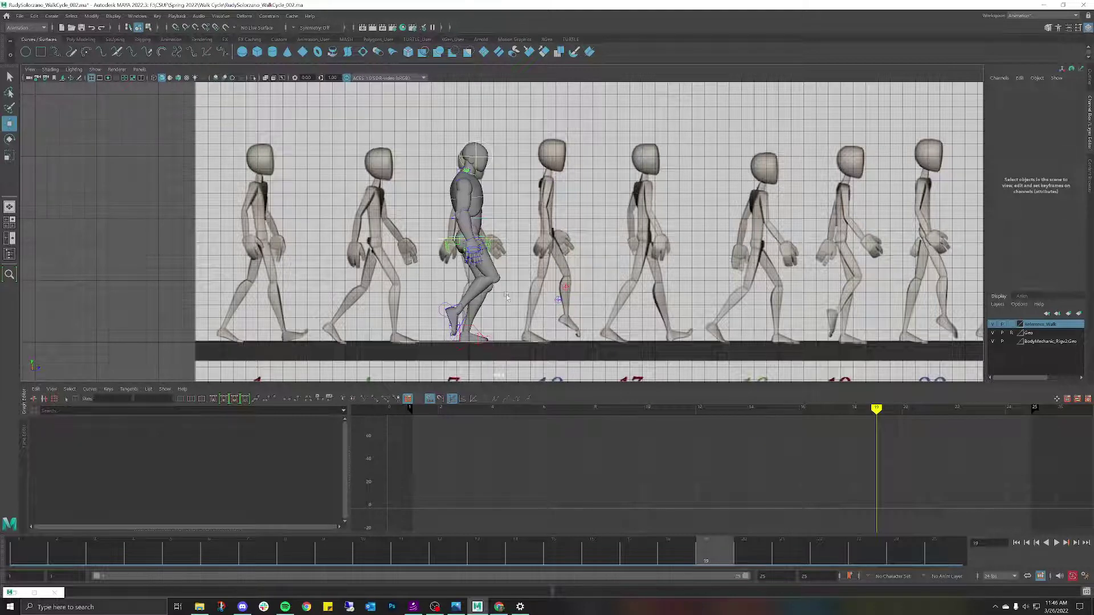
click(197, 551)
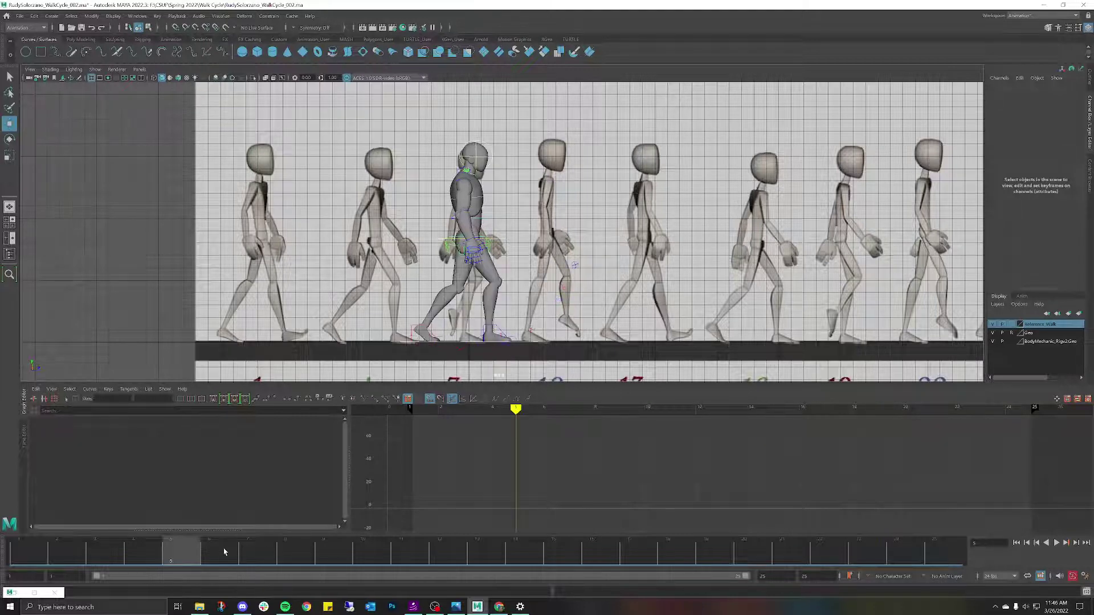
click(262, 552)
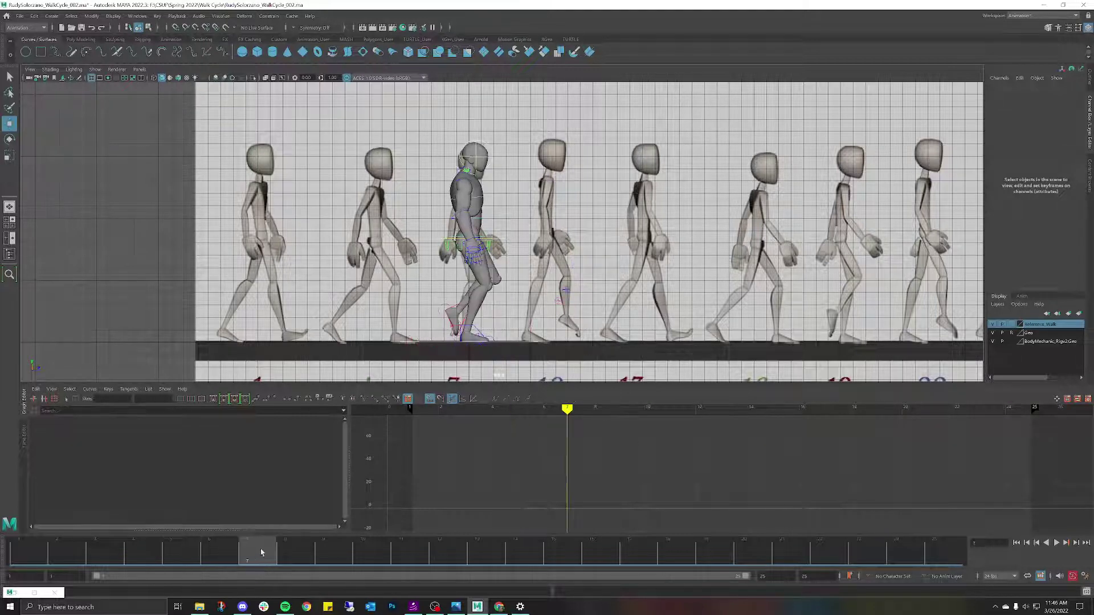
Copy the hip swinger control's (HipSwinger_M) key from frame 7, paste it at frame 19 and play back the walk.
click(450, 250)
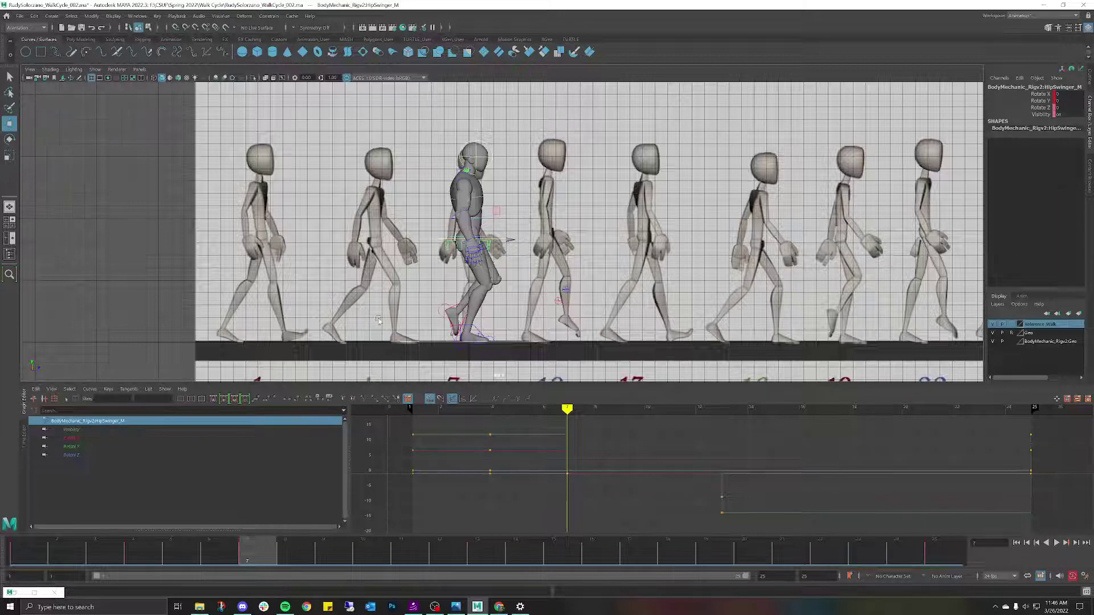
right_click(254, 547)
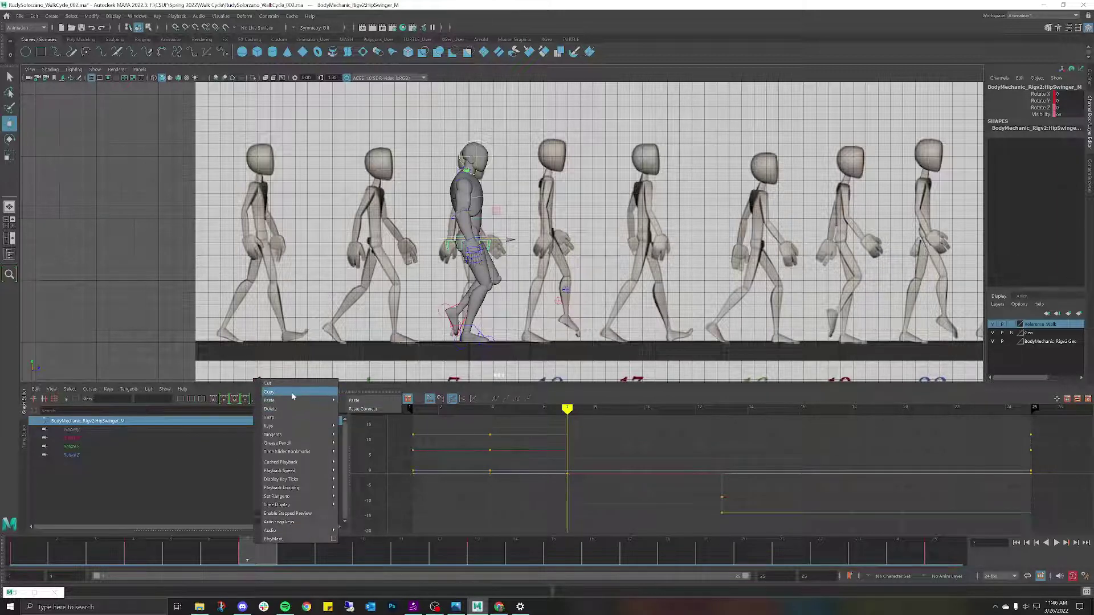
click(313, 393)
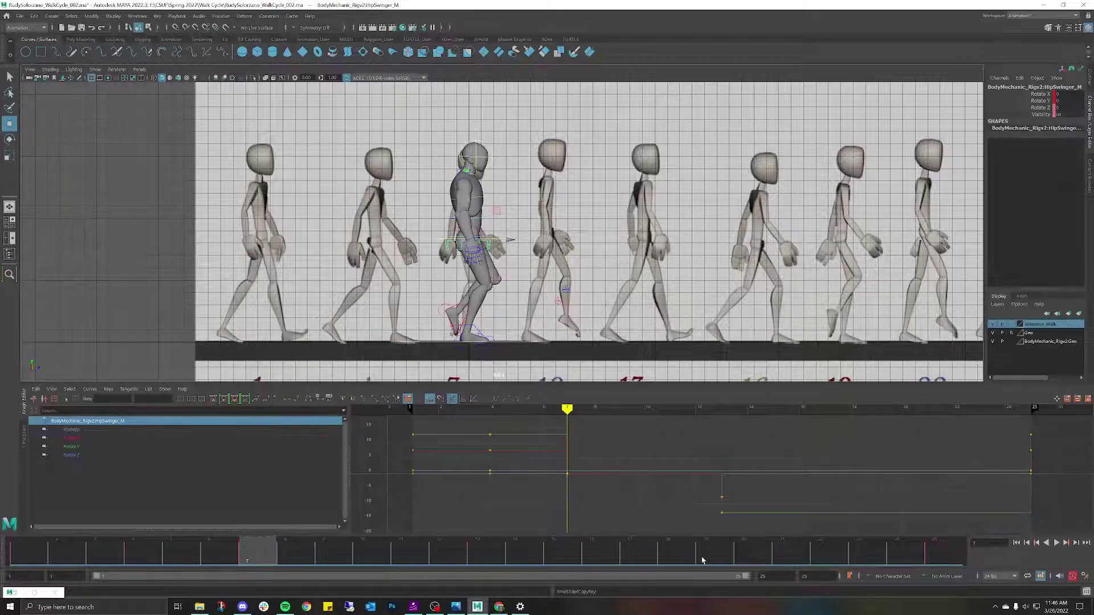
click(723, 560)
right_click(724, 559)
mouse_move(763, 417)
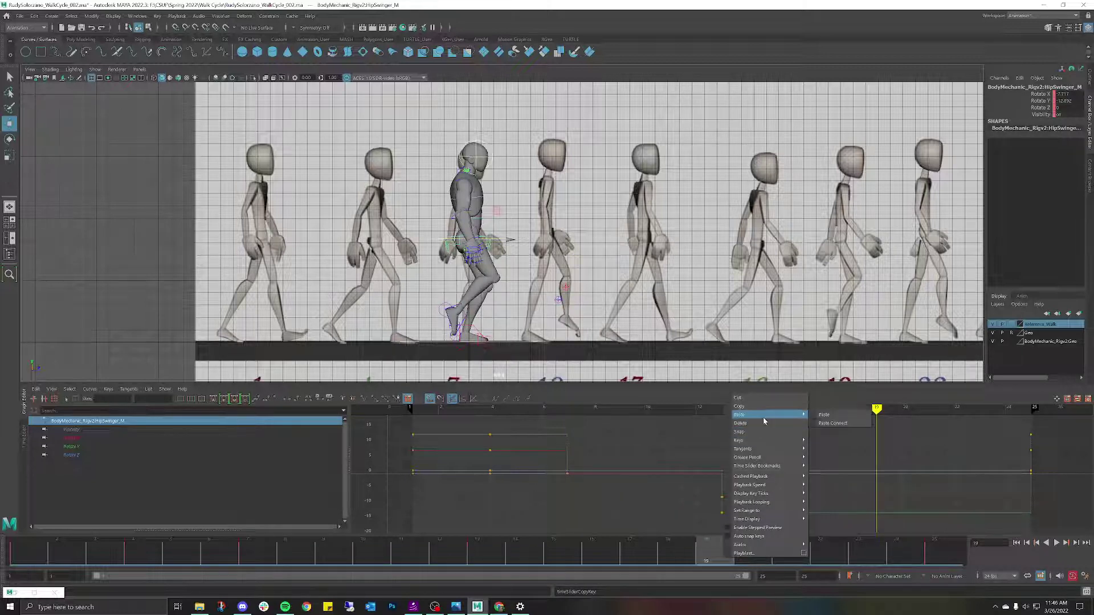
click(824, 415)
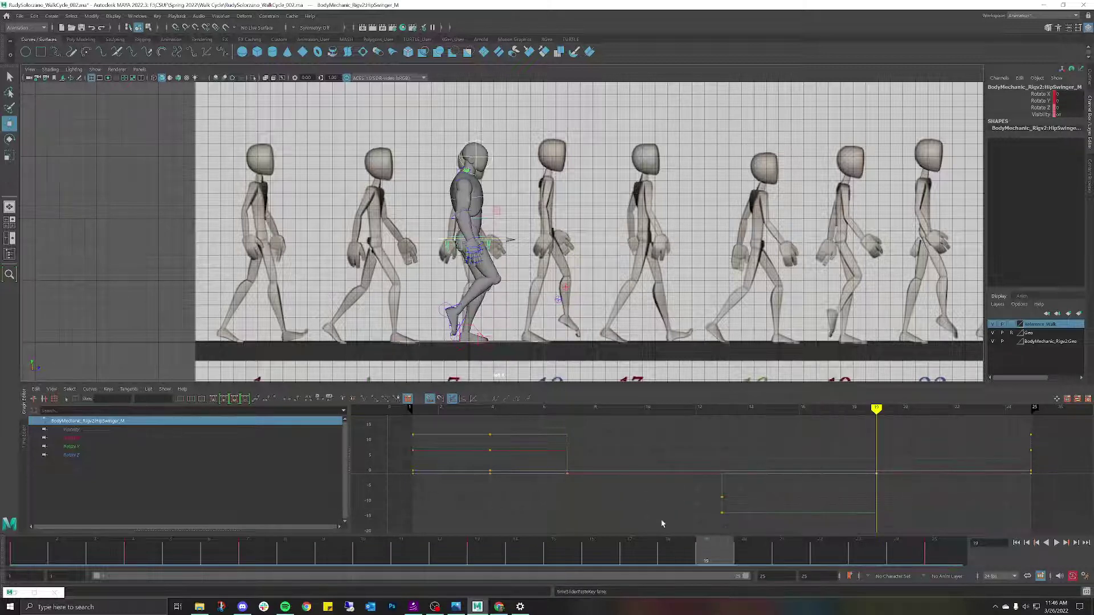
key(alt+v)
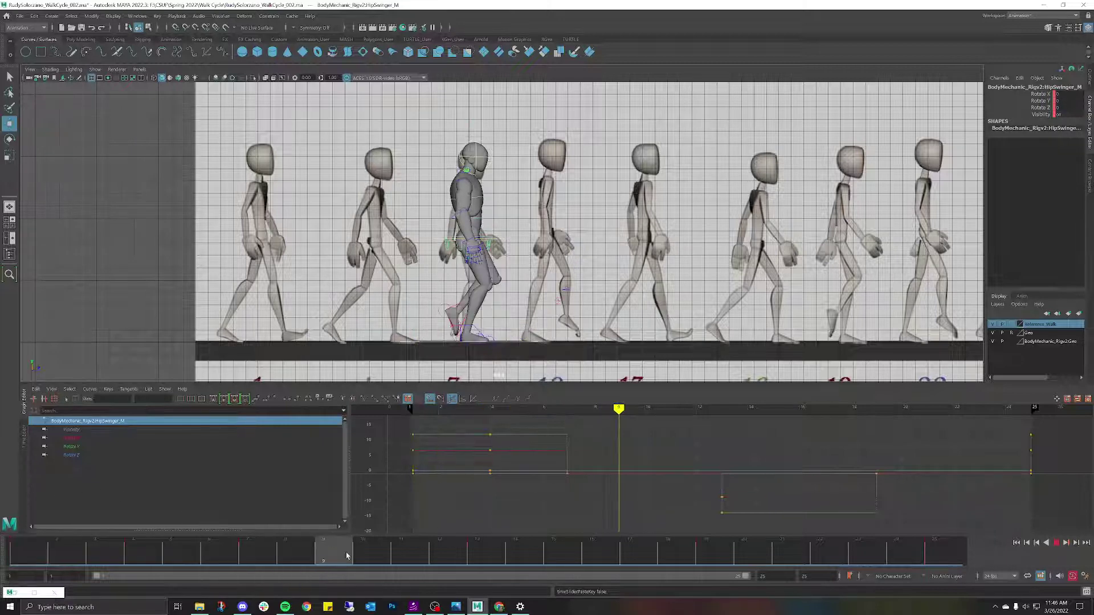
Go to frame 10 and slide the reference image along the floor line until pose 10 sits behind the figure.
drag(348, 557, 359, 556)
scroll(548, 267, down, 1)
alt+middle_drag(552, 263, 470, 241)
scroll(470, 244, up, 3)
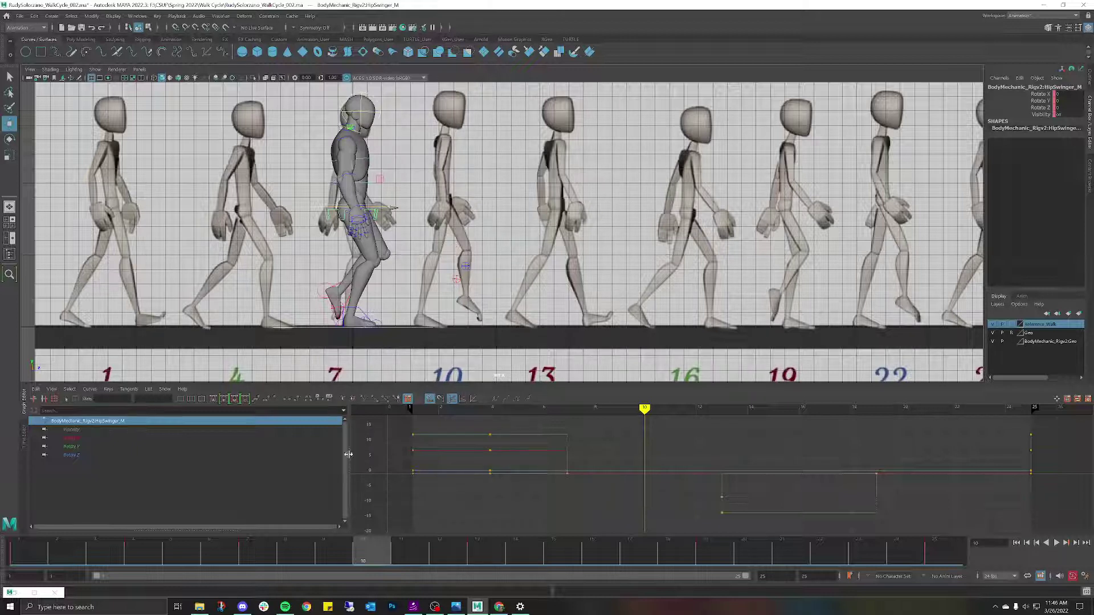
click(533, 272)
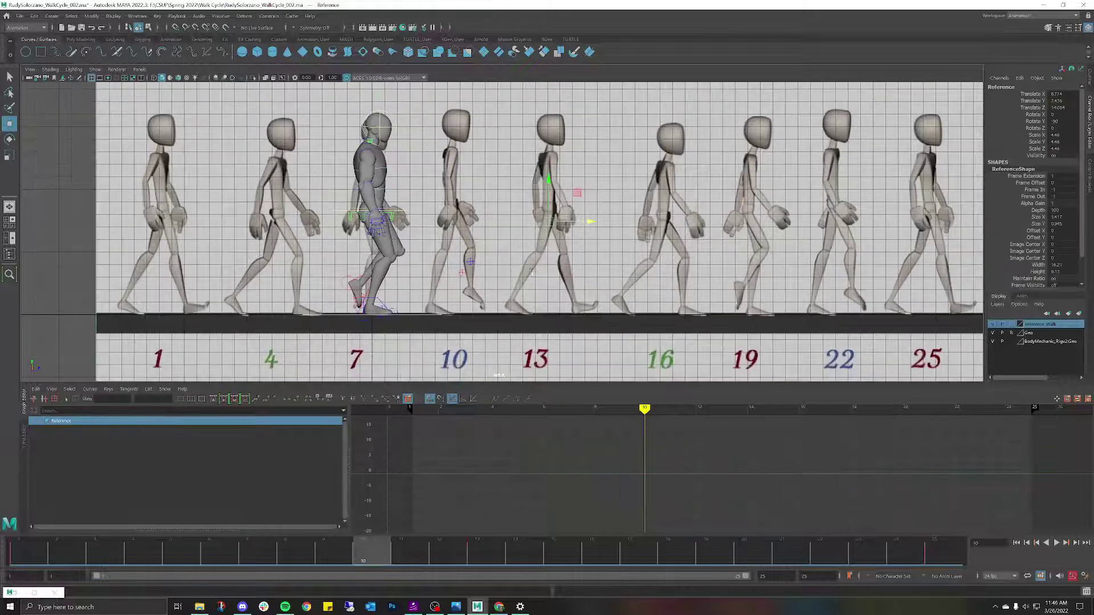
key(f)
drag(589, 221, 511, 228)
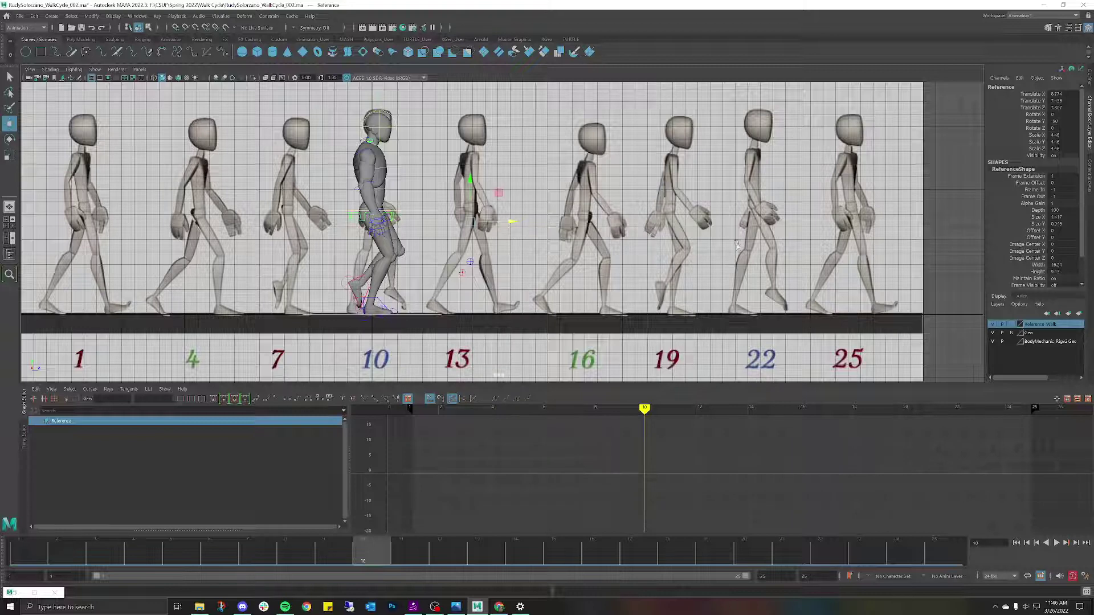
Lock the walk reference layer against selection by setting its display type to Reference, and deselect the image.
click(1012, 324)
click(1013, 325)
click(618, 209)
Examine the figure's hips, hands and legs against reference pose 10 in wireframe and shaded display.
scroll(473, 231, up, 5)
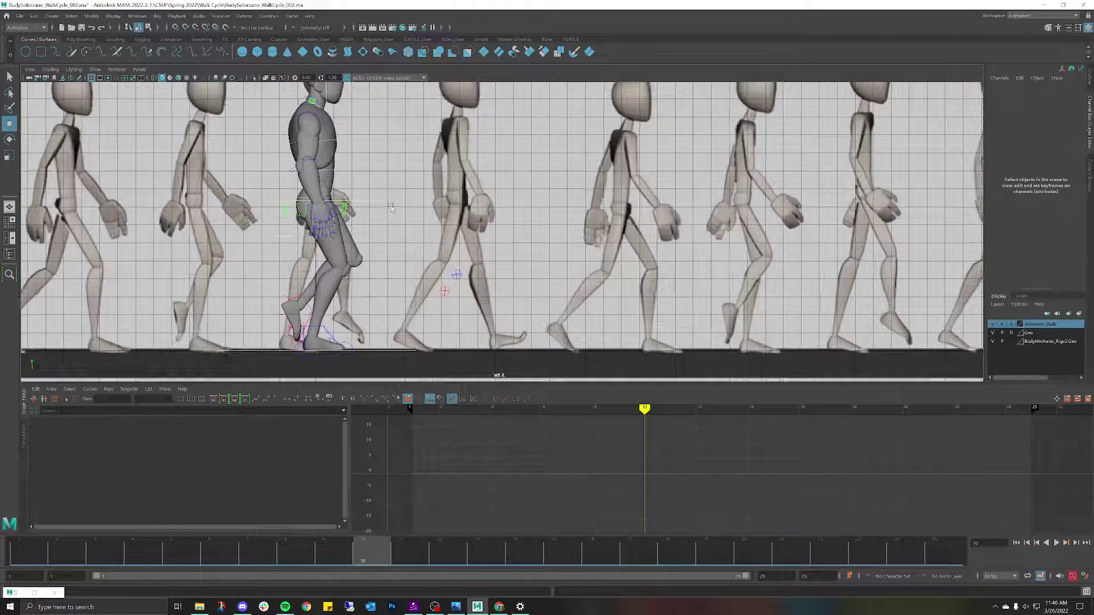
scroll(473, 231, down, 4)
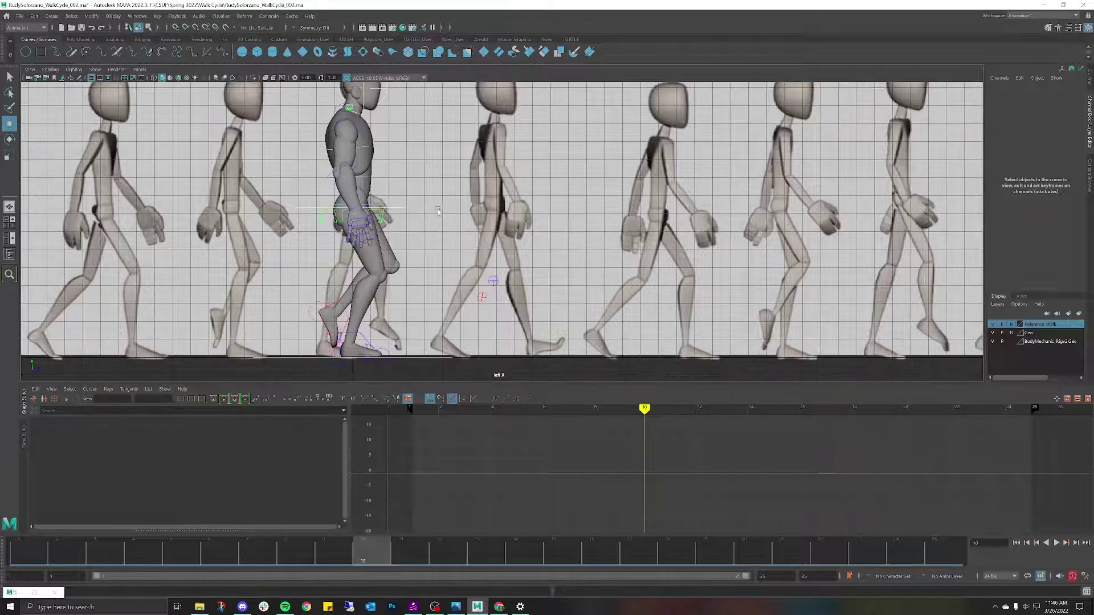
alt+middle_drag(438, 217, 484, 231)
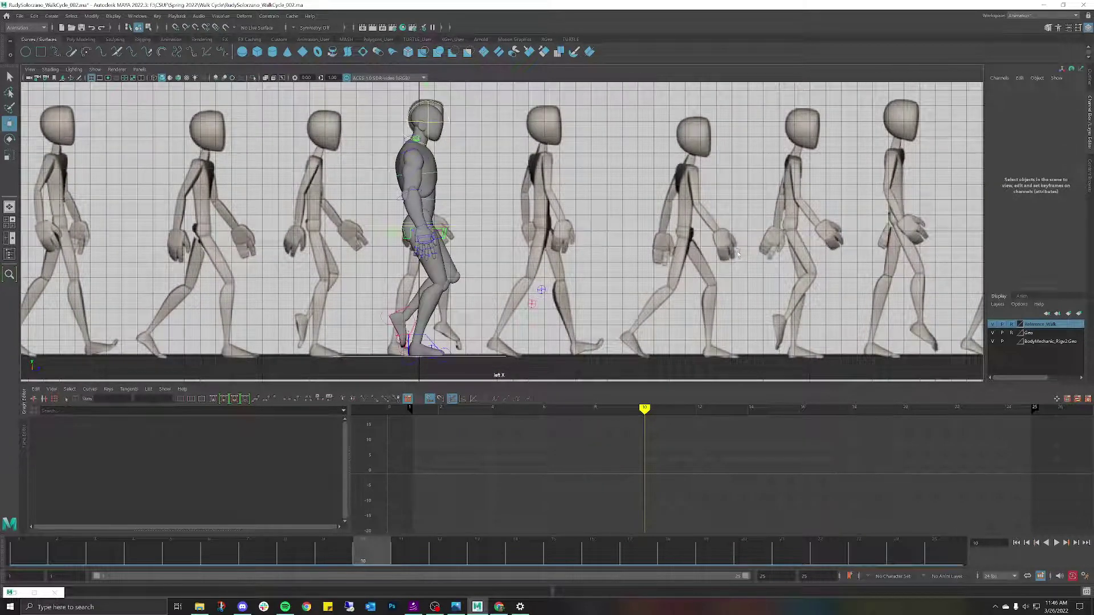
key(4)
scroll(473, 233, up, 5)
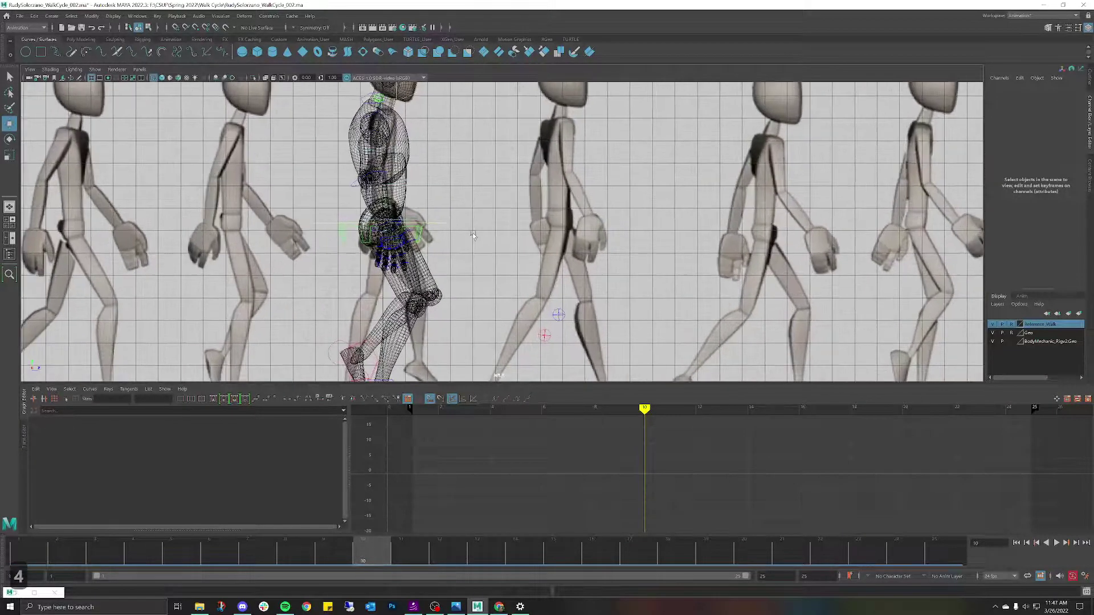
alt+middle_drag(473, 234, 555, 224)
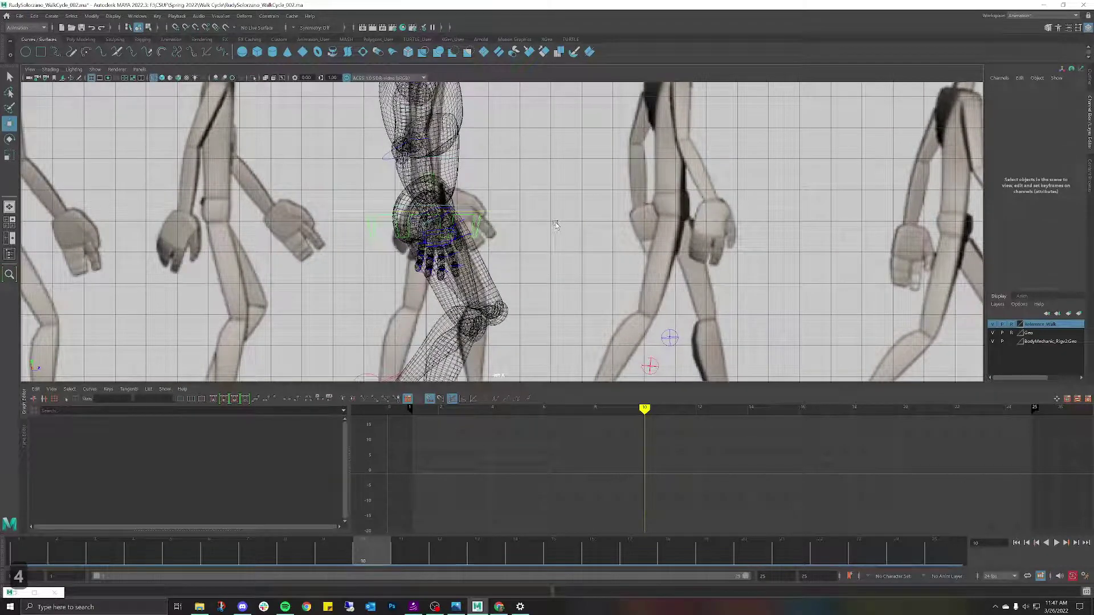
key(5)
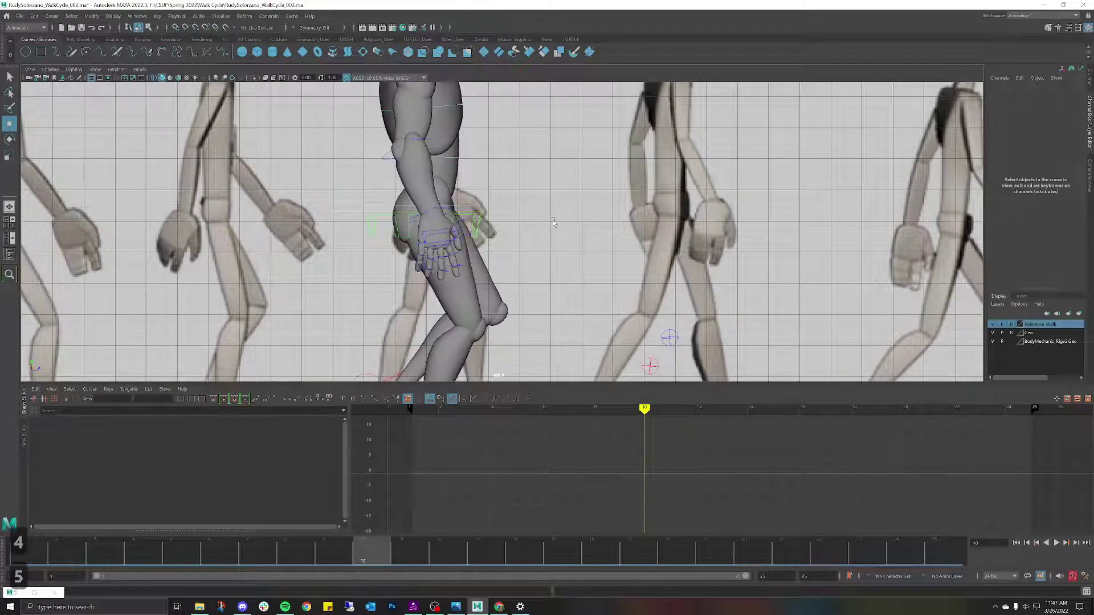
scroll(552, 222, down, 6)
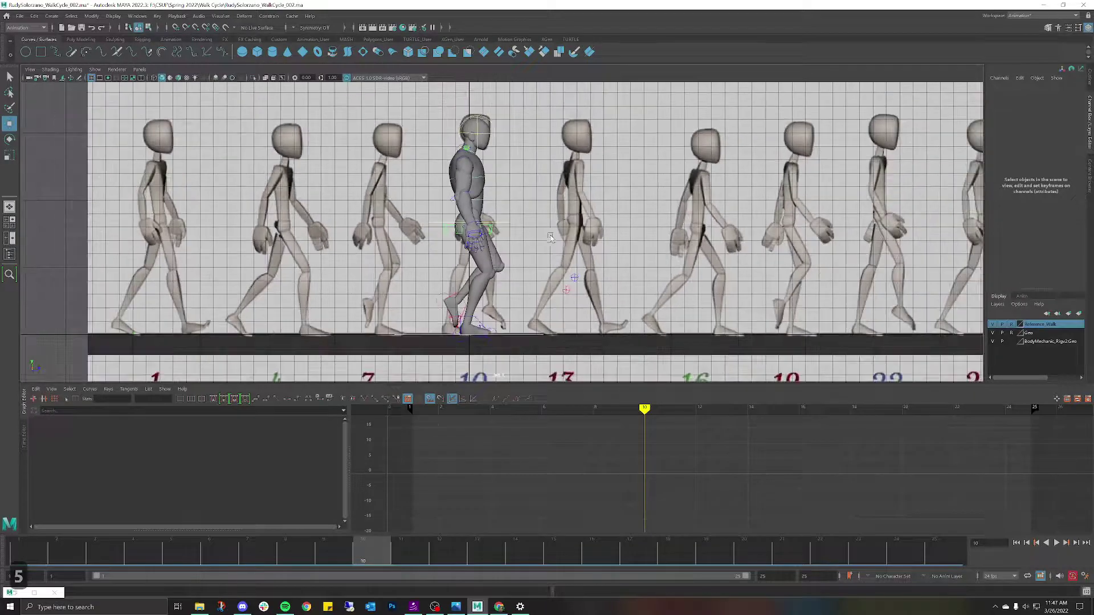
scroll(531, 290, down, 3)
alt+middle_drag(514, 316, 591, 279)
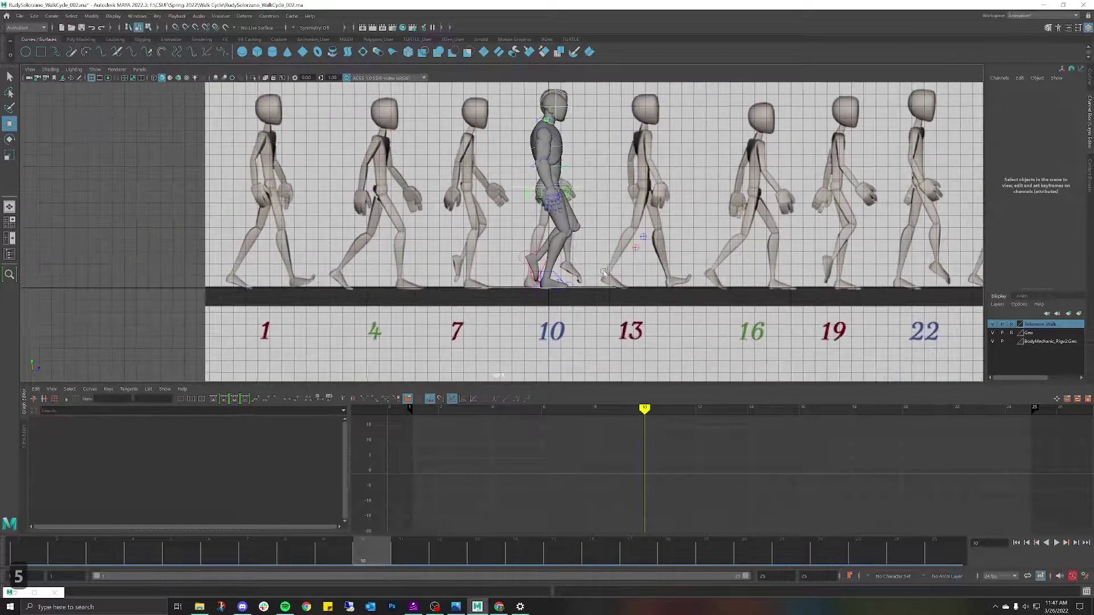
Rotate the left foot control (IKLeg_L) at frame 10 and move it forward to match pose 10's raised foot.
click(542, 258)
scroll(587, 274, up, 5)
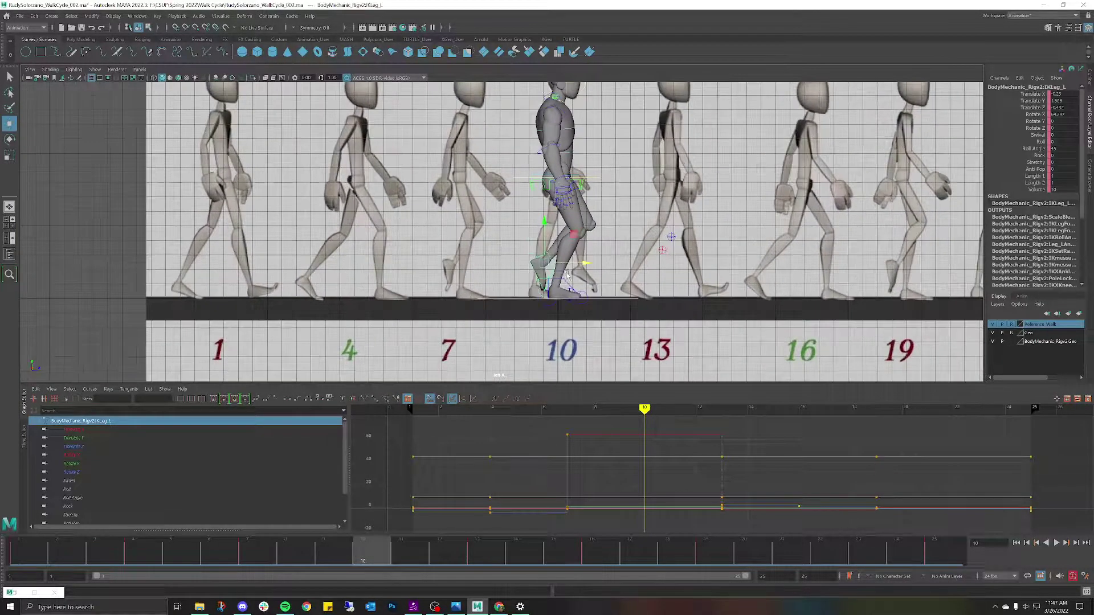
key(e)
drag(593, 278, 656, 279)
key(w)
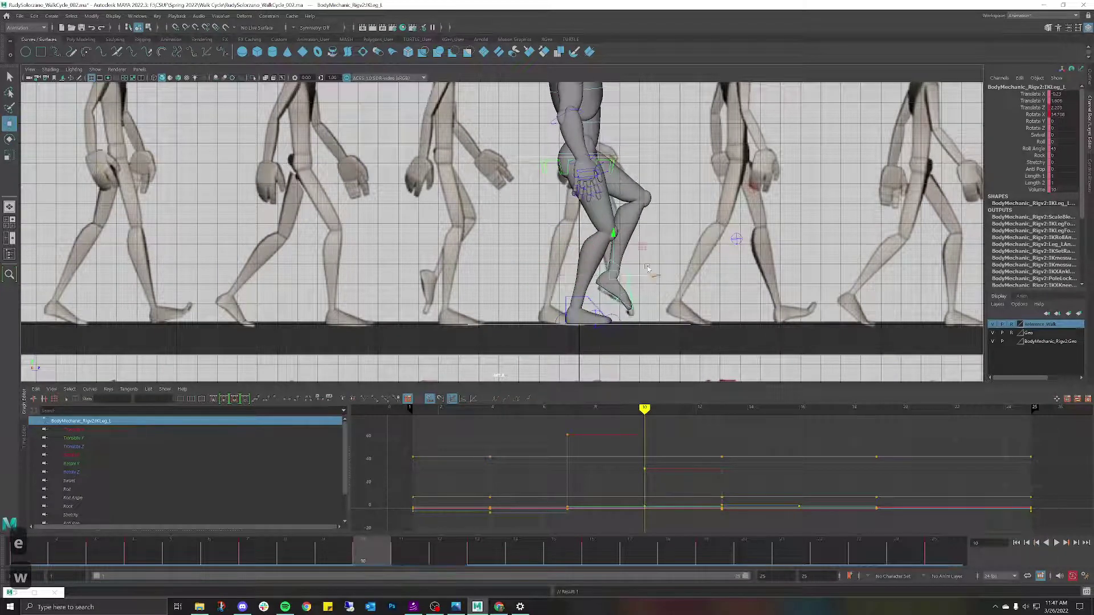
drag(614, 237, 613, 245)
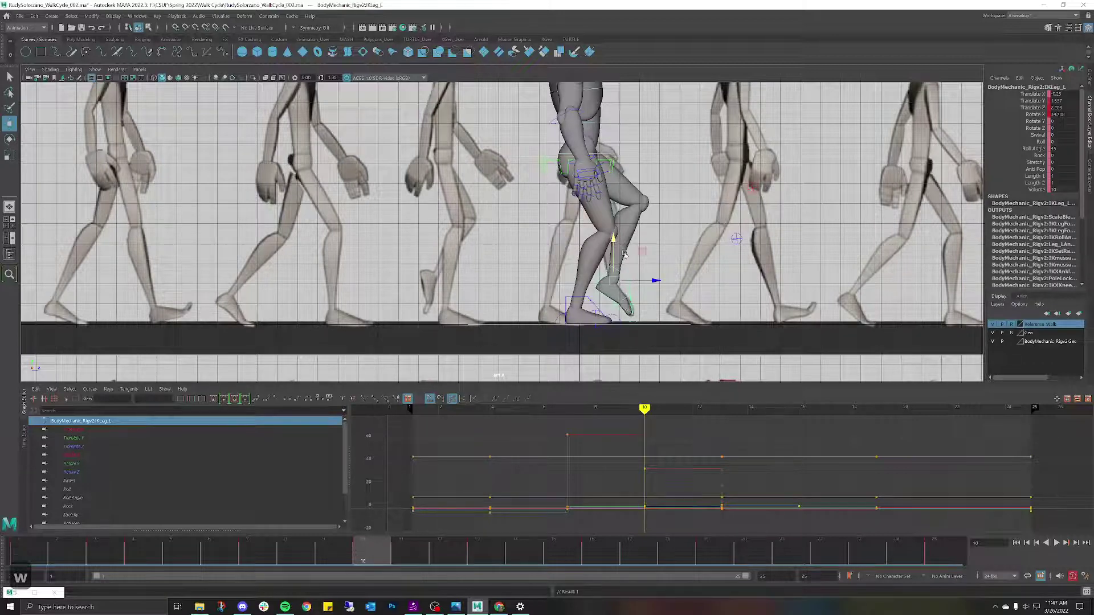
drag(655, 283, 657, 281)
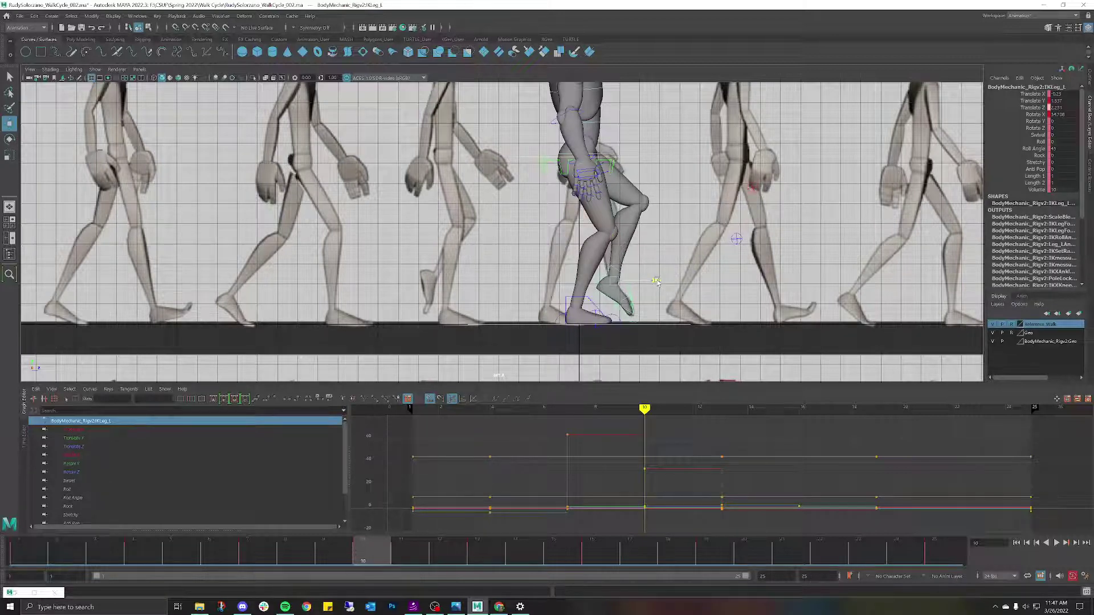
Rotate the left toes control slightly at frame 10 to match the reference, key it and play back the walk.
alt+right_drag(657, 282, 719, 305)
alt+middle_drag(719, 305, 566, 220)
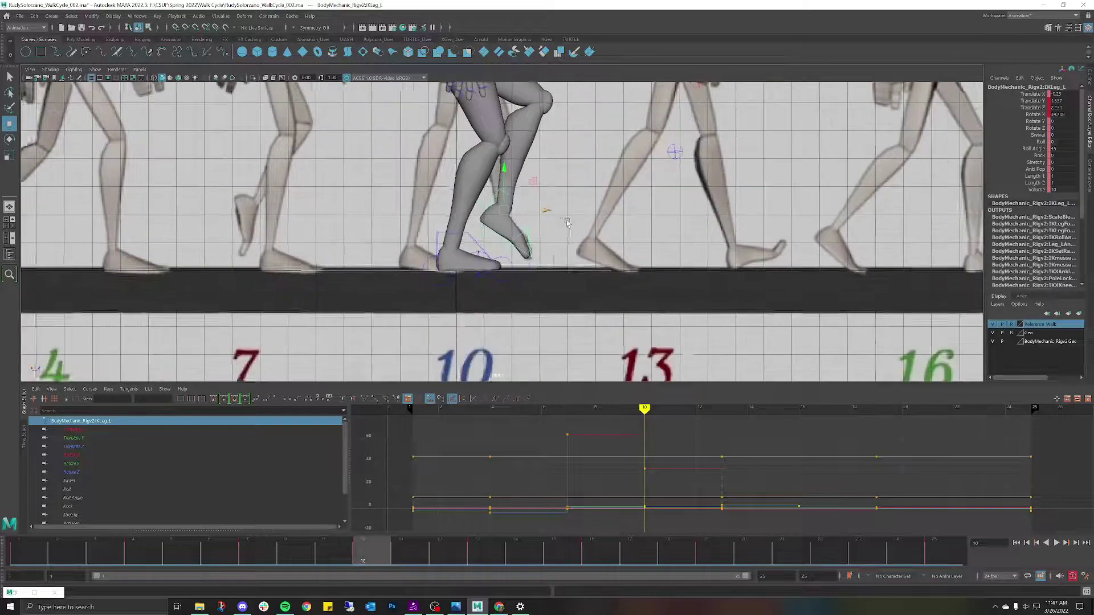
alt+right_drag(566, 220, 585, 260)
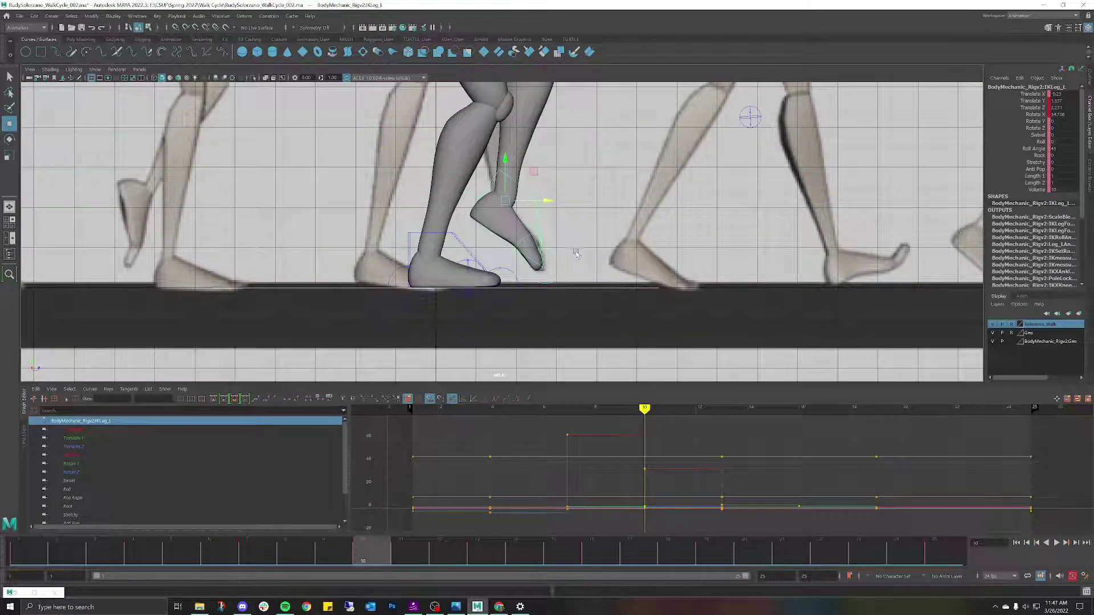
click(530, 240)
key(e)
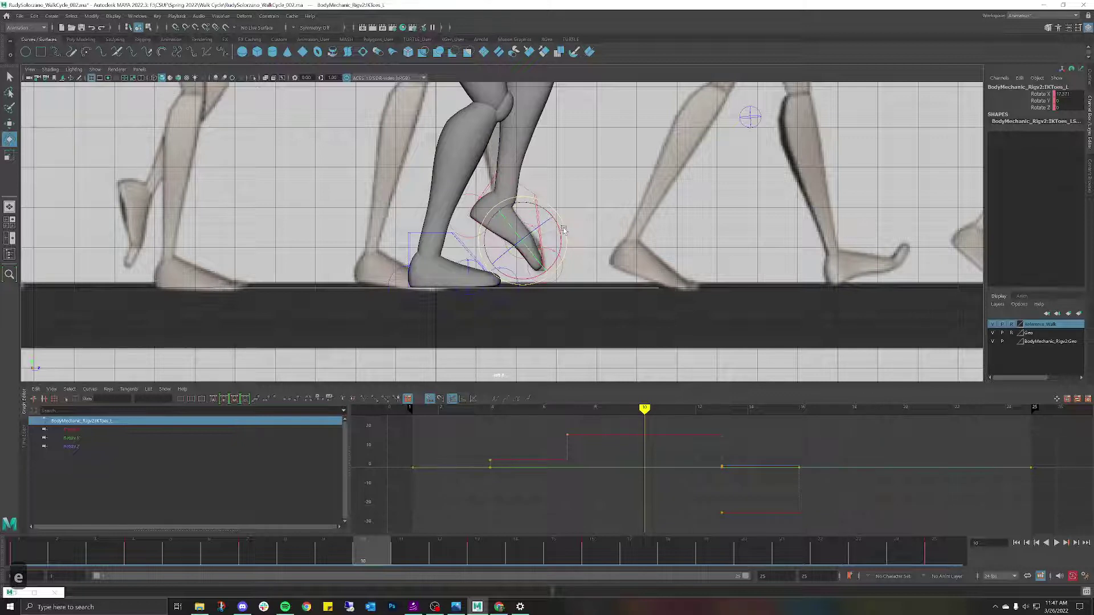
drag(564, 230, 566, 233)
key(s)
key(alt+v)
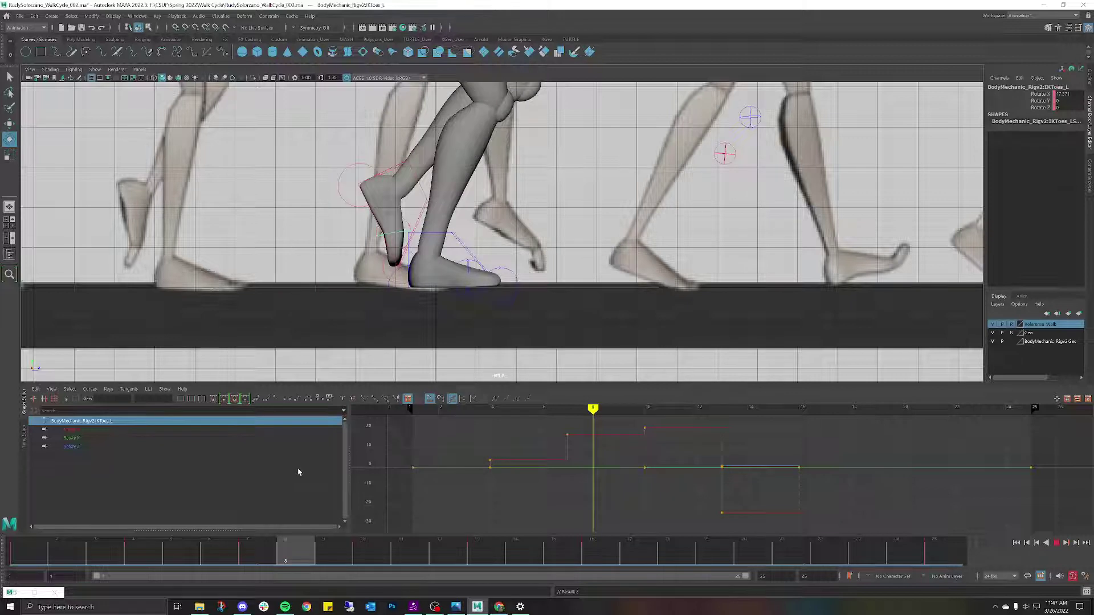
Rotate the left toes control (IKToes_L) slightly at frame 7, key it, and go to frame 19.
drag(298, 468, 266, 476)
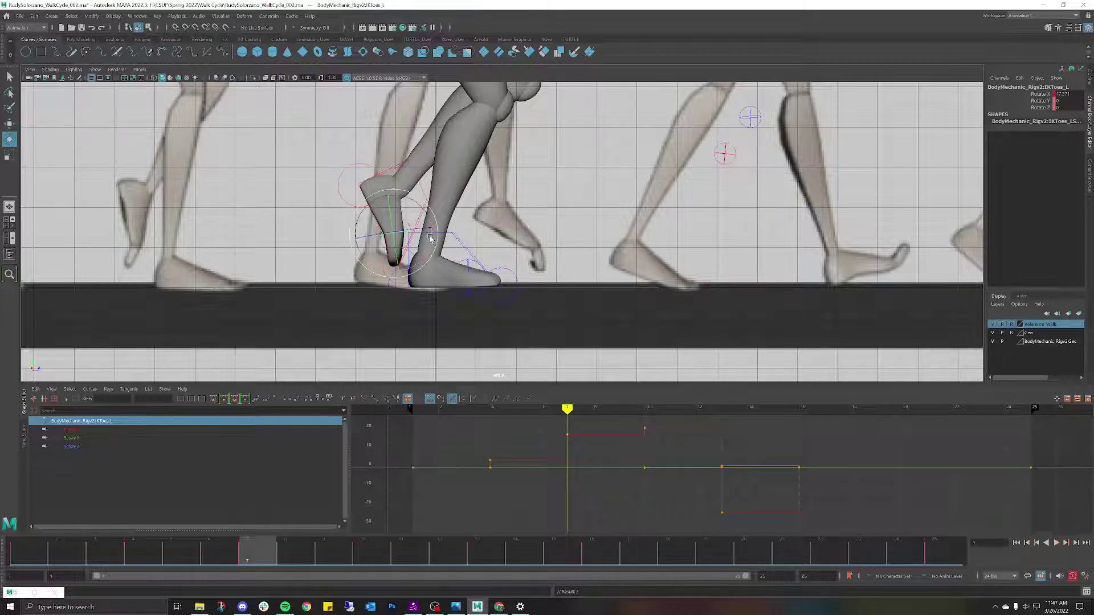
drag(430, 239, 436, 236)
key(s)
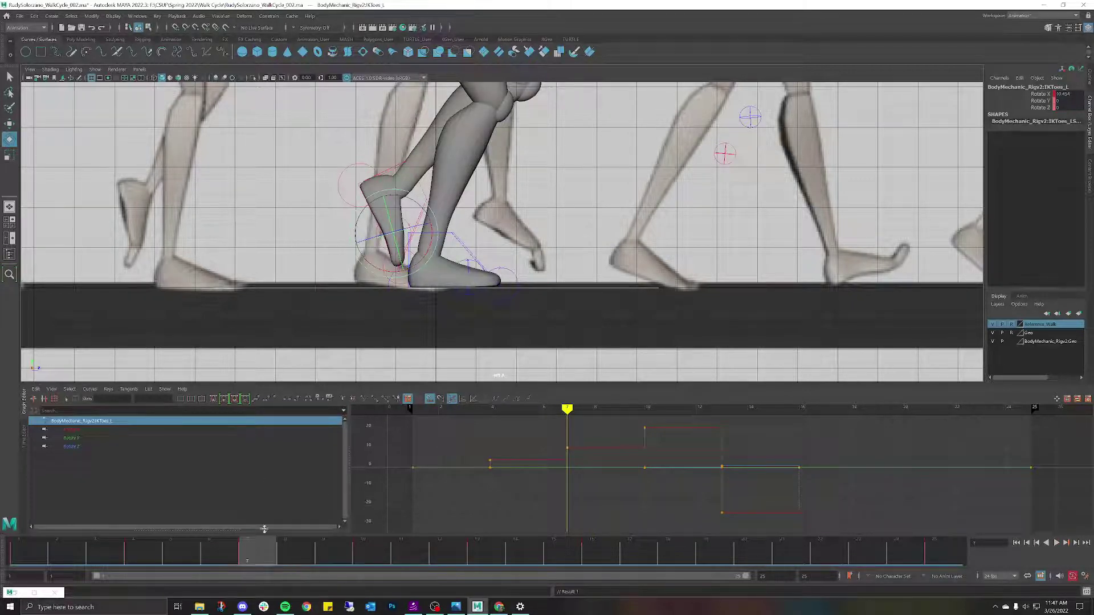
drag(259, 543, 699, 501)
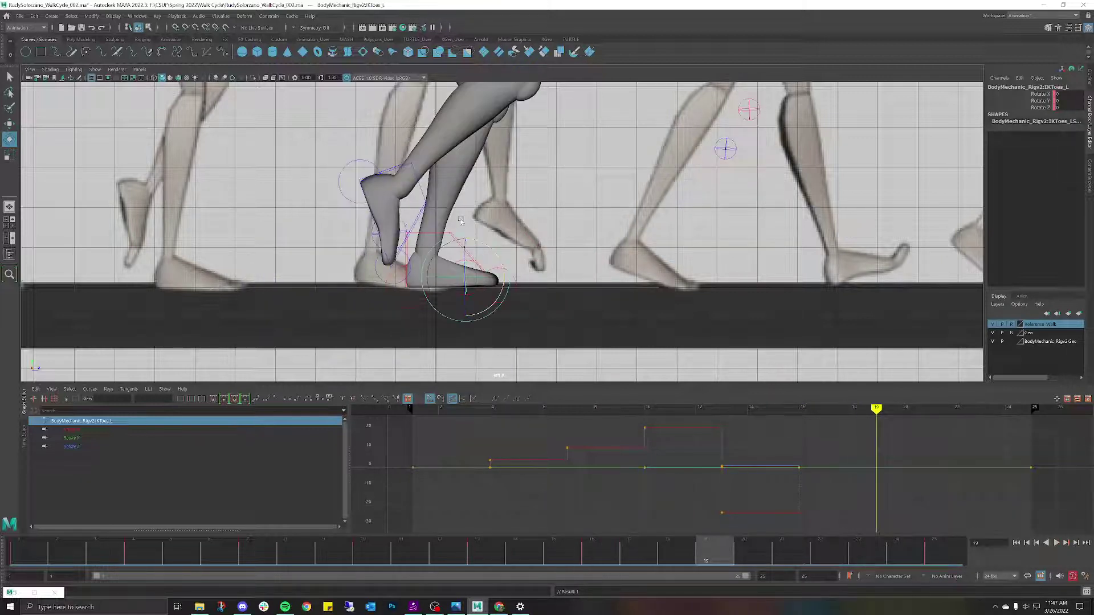
click(405, 230)
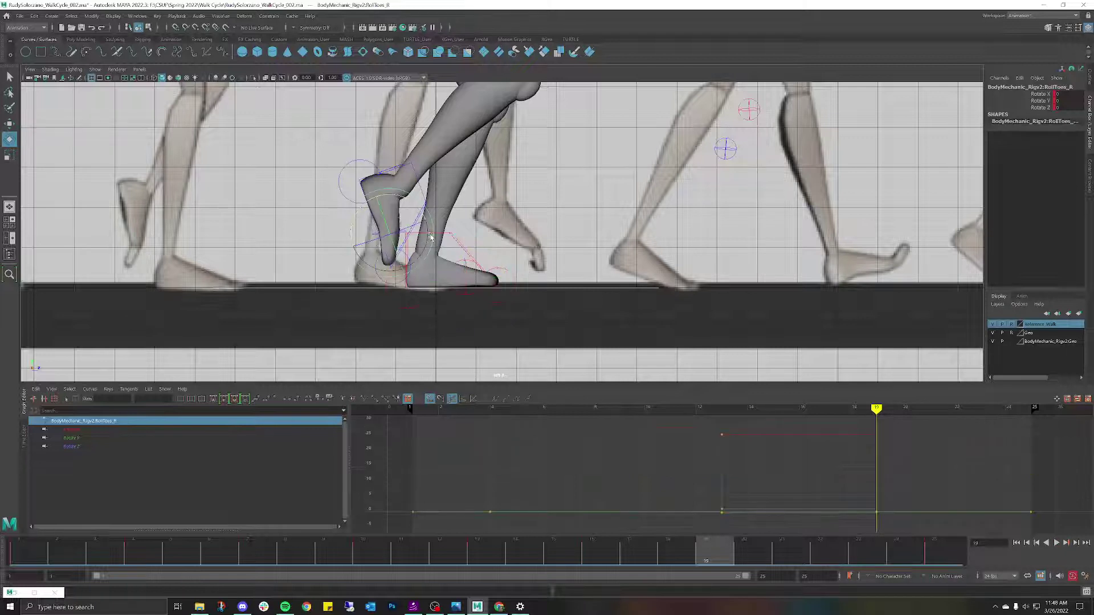
key(ctrl+z)
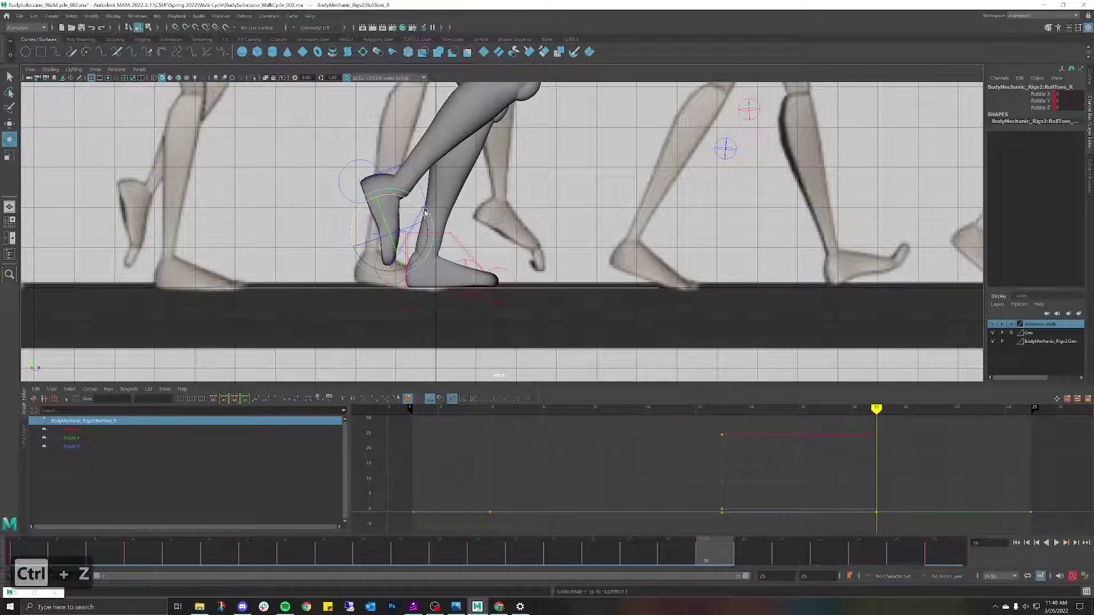
click(397, 234)
key(ctrl+z)
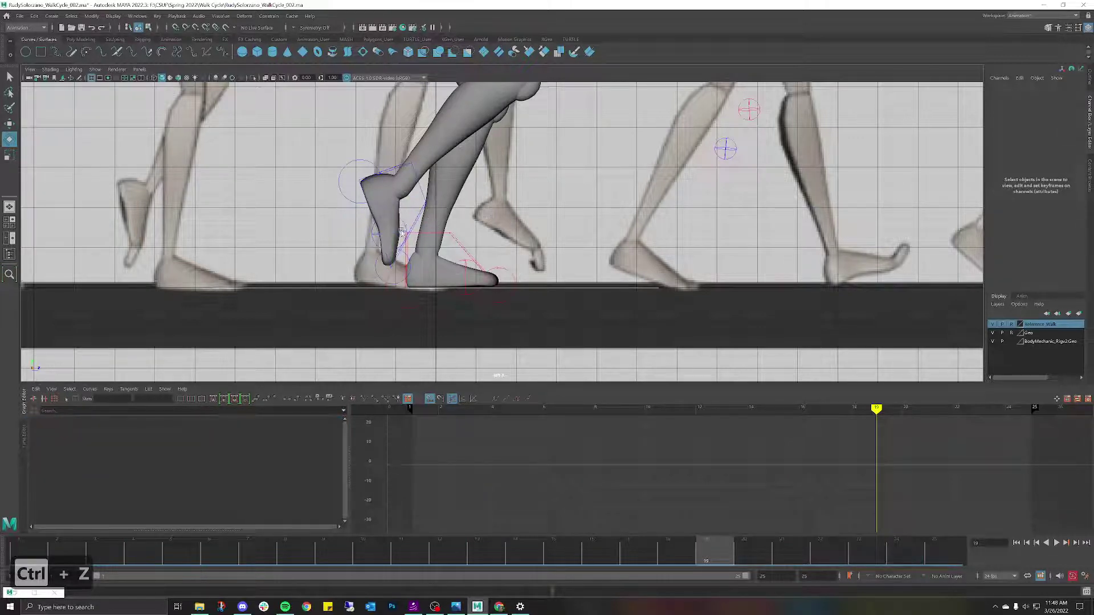
Rotate the right toes control (IKToes_R) slightly at frame 19 and key it.
click(400, 233)
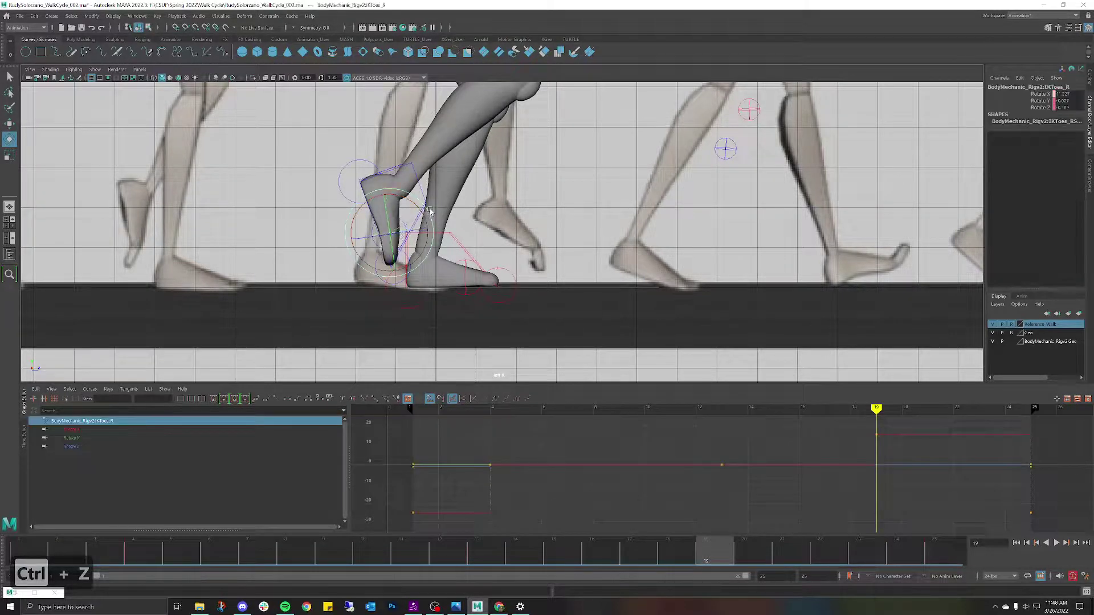
key(s)
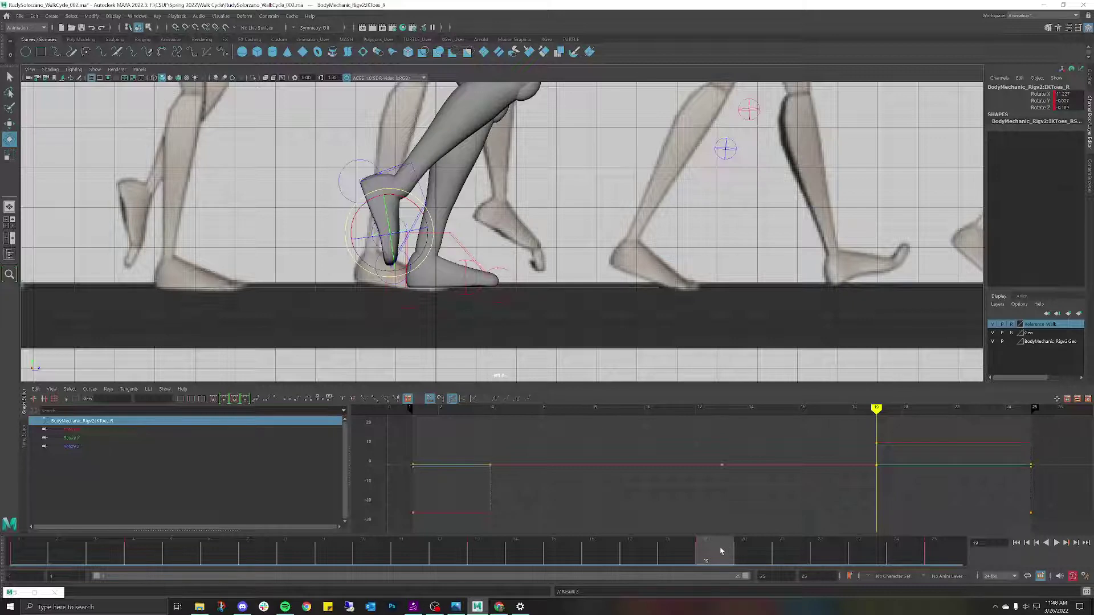
Select all the rig controls and key them on the pose frames from frame 1 through frame 19.
mouse_move(720, 551)
mouse_down()
mouse_move(781, 551)
mouse_move(288, 552)
mouse_move(363, 553)
mouse_up()
scroll(470, 258, down, 4)
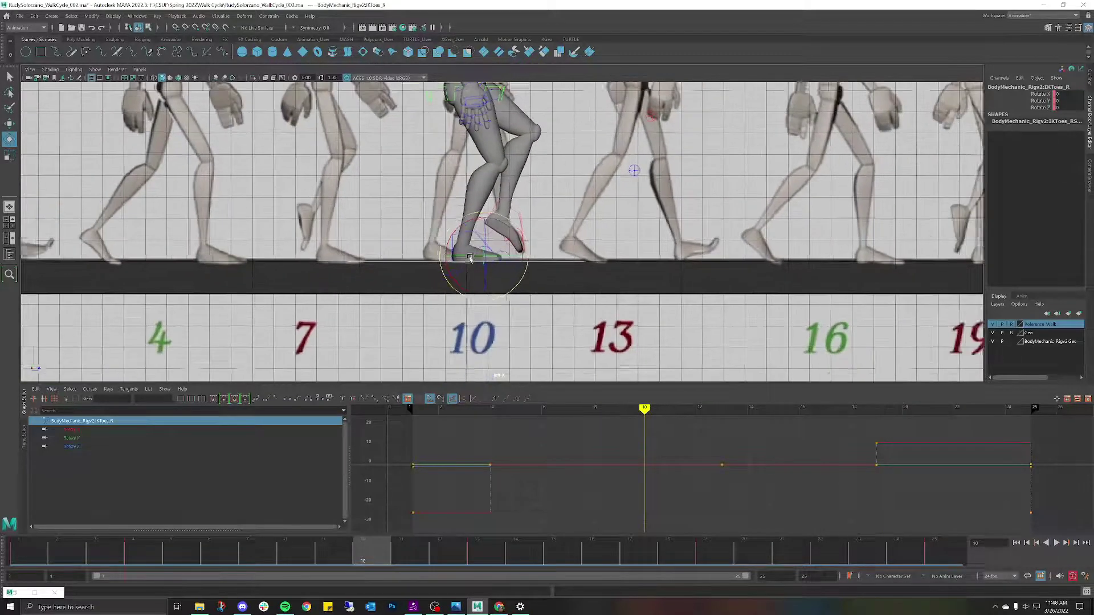
scroll(470, 259, down, 3)
scroll(581, 171, down, 6)
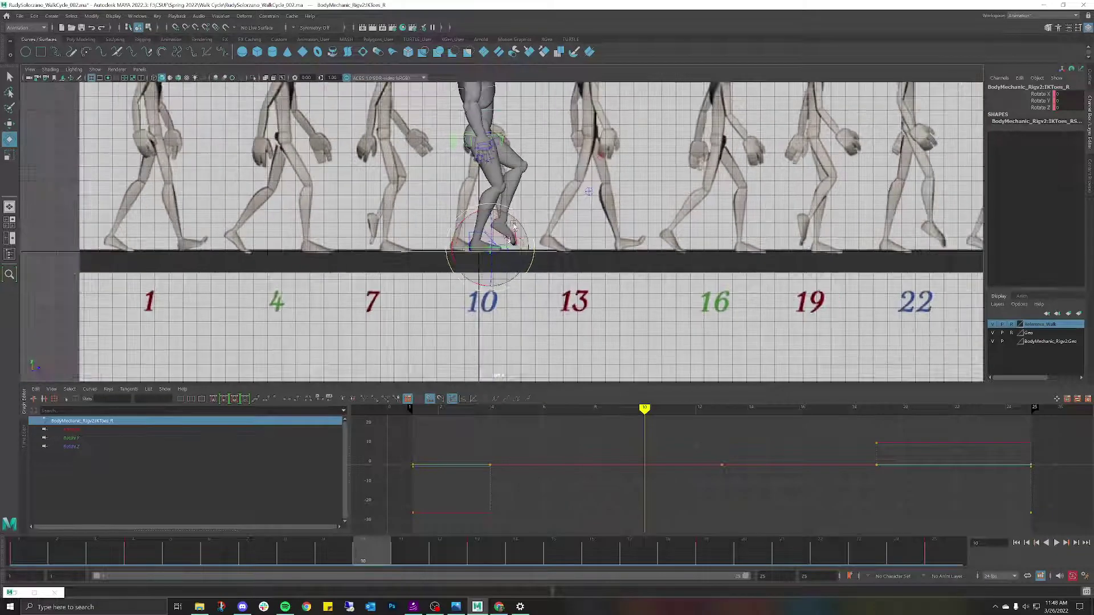
click(581, 171)
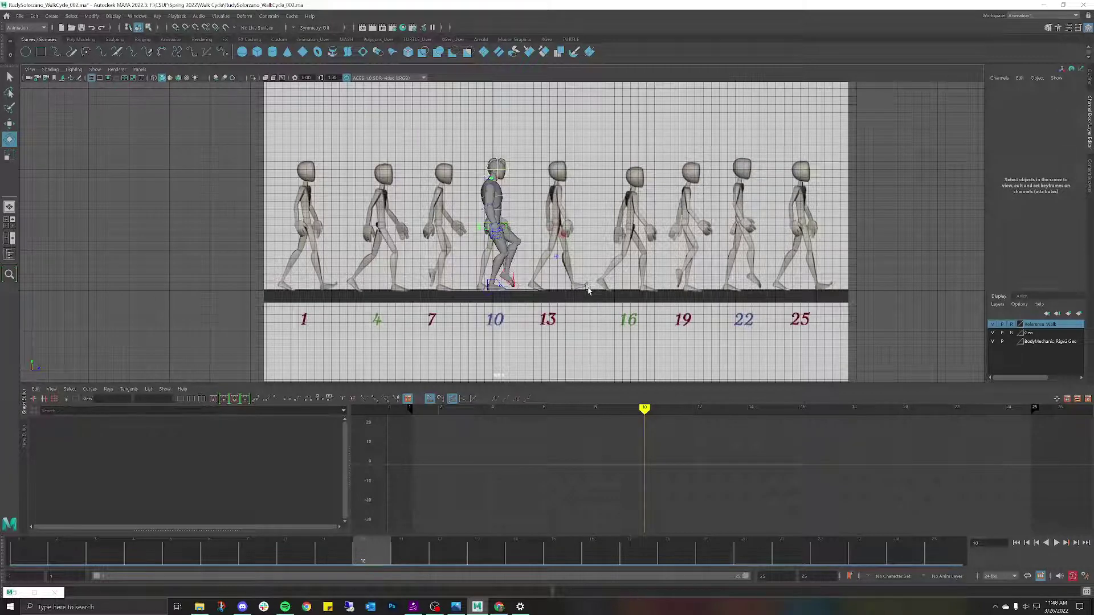
scroll(572, 292, up, 4)
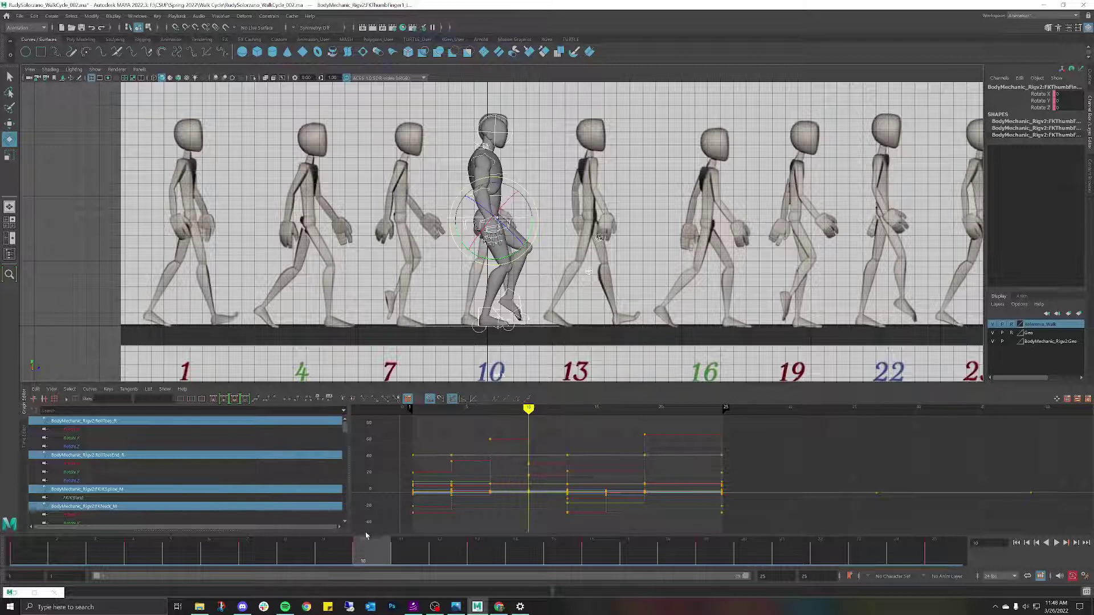
drag(359, 556, 29, 552)
key(s)
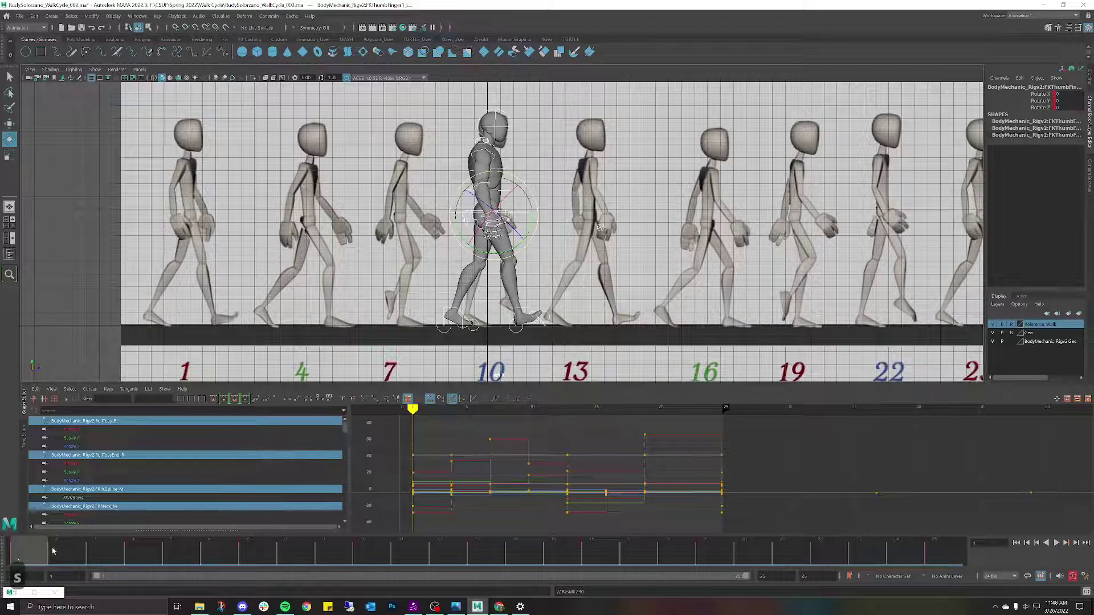
drag(53, 551, 246, 553)
key(s)
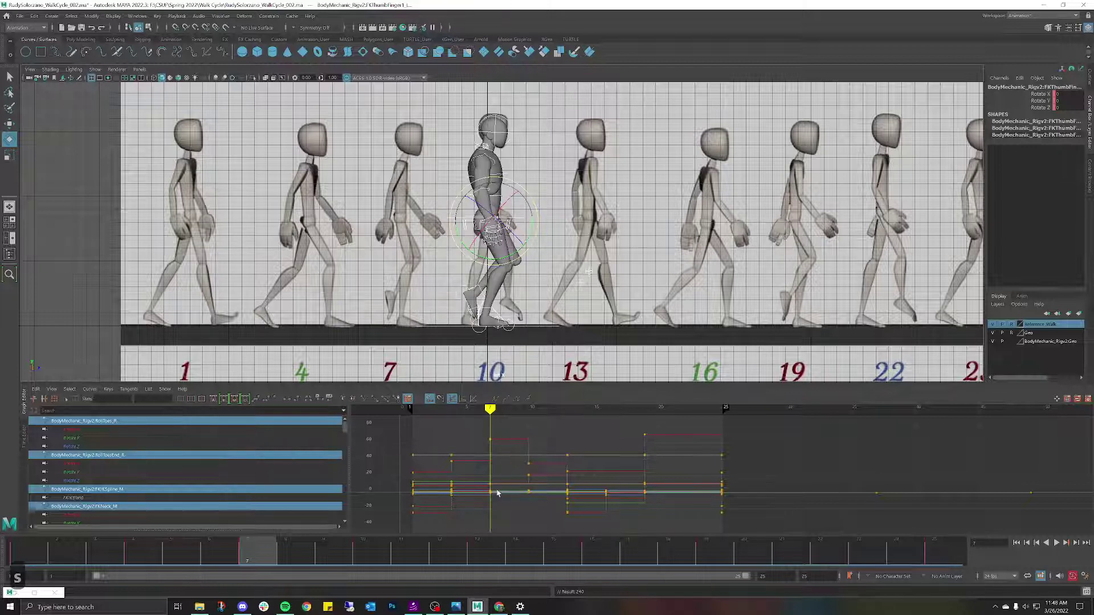
key(s)
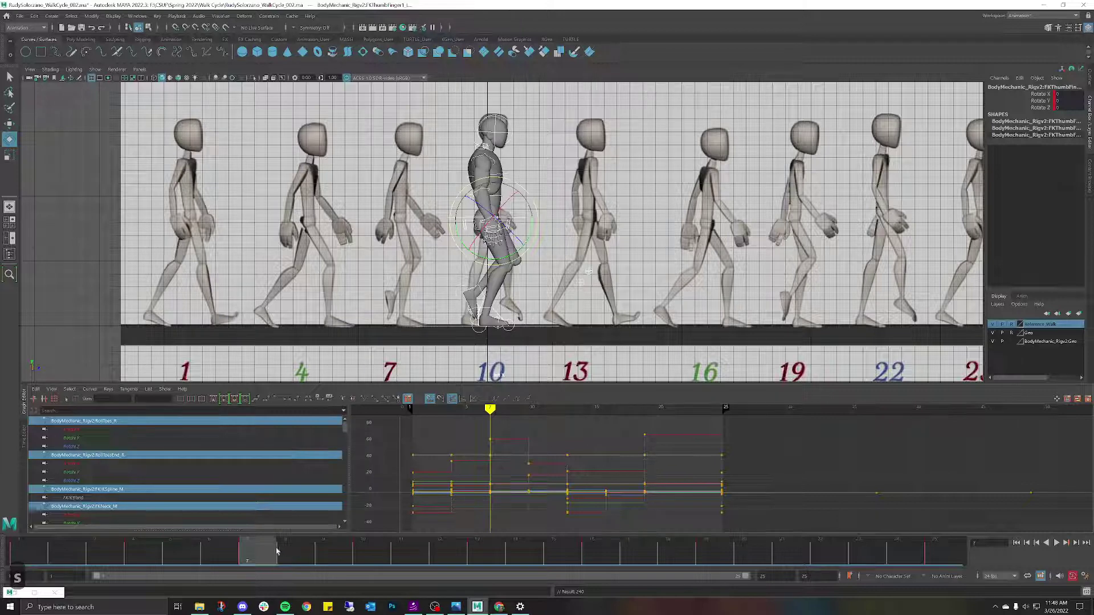
mouse_move(339, 553)
mouse_down()
mouse_move(466, 564)
mouse_move(940, 558)
mouse_move(829, 557)
mouse_up()
key(s)
key(s)
key(s)
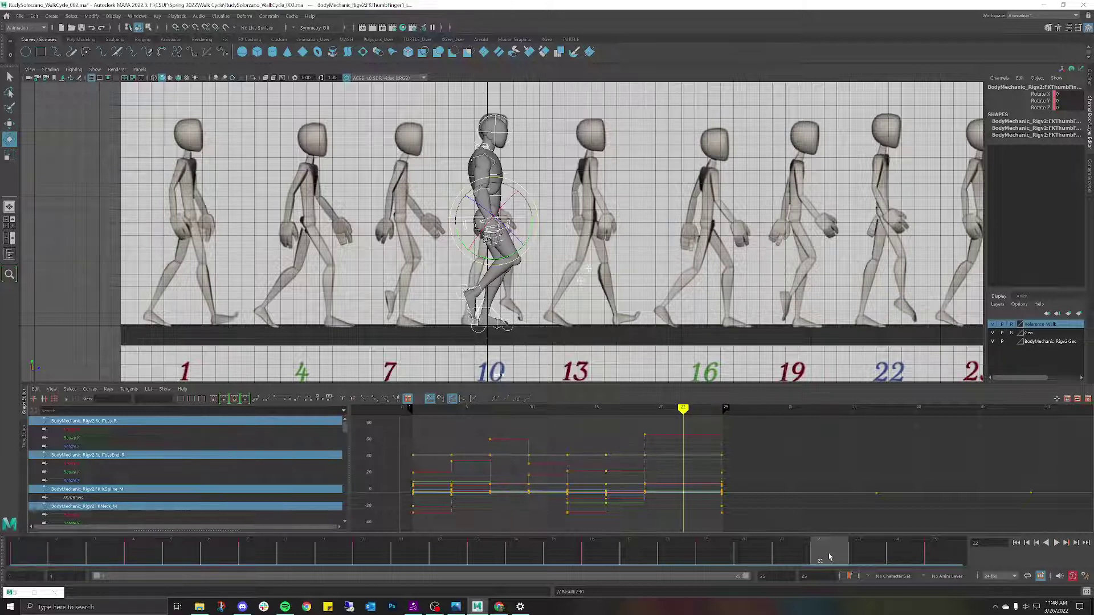
Raise the root control (RootX_M) at frame 10 until the supporting leg is nearly straight, and key it.
drag(828, 553, 370, 544)
click(522, 163)
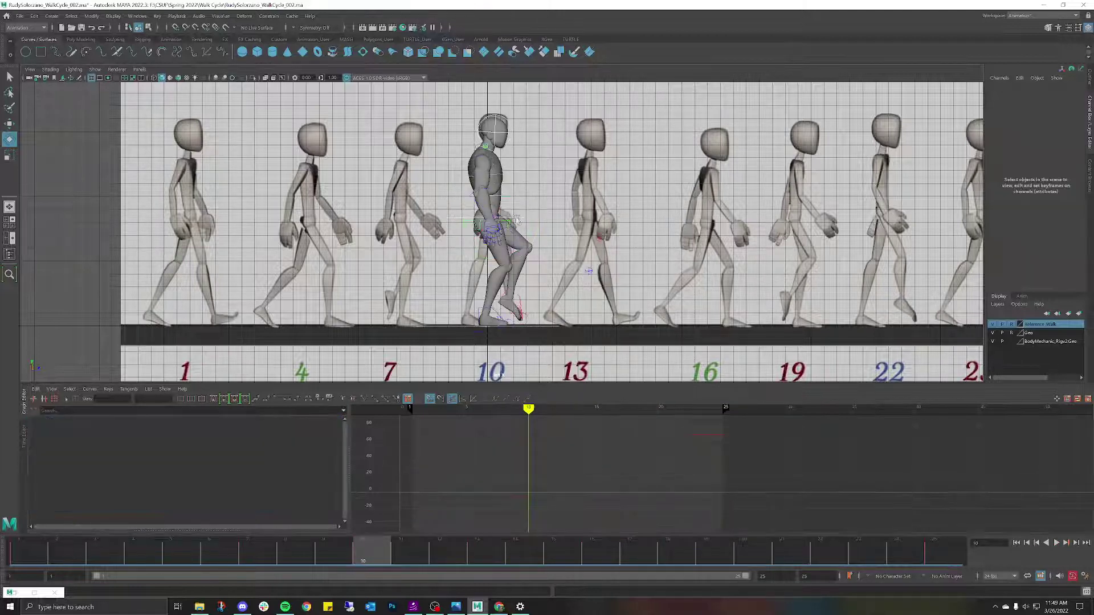
click(519, 220)
key(e)
key(w)
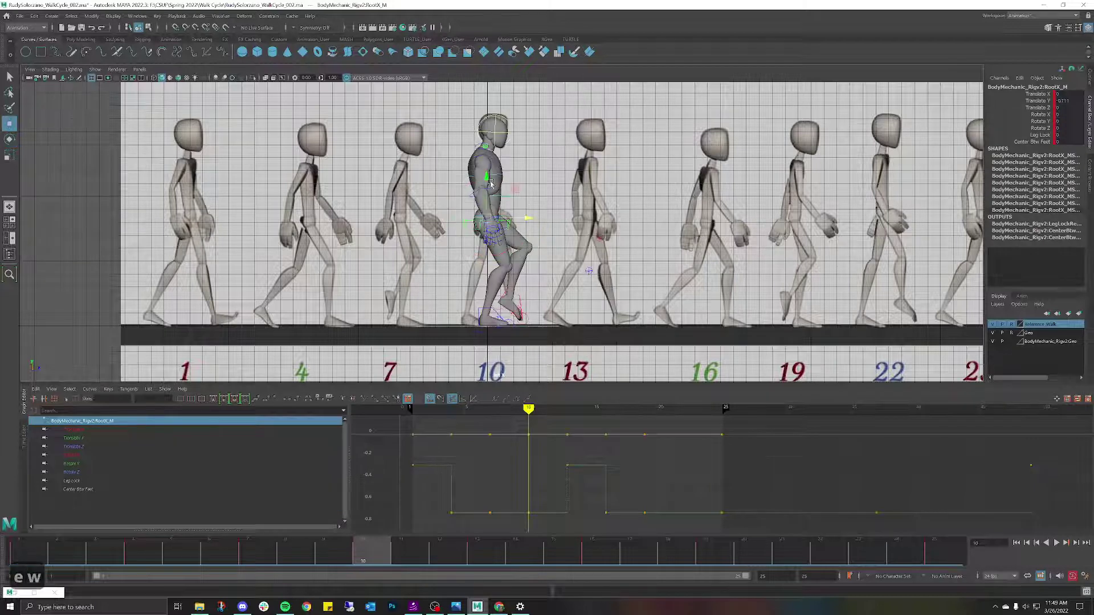
drag(487, 176, 484, 165)
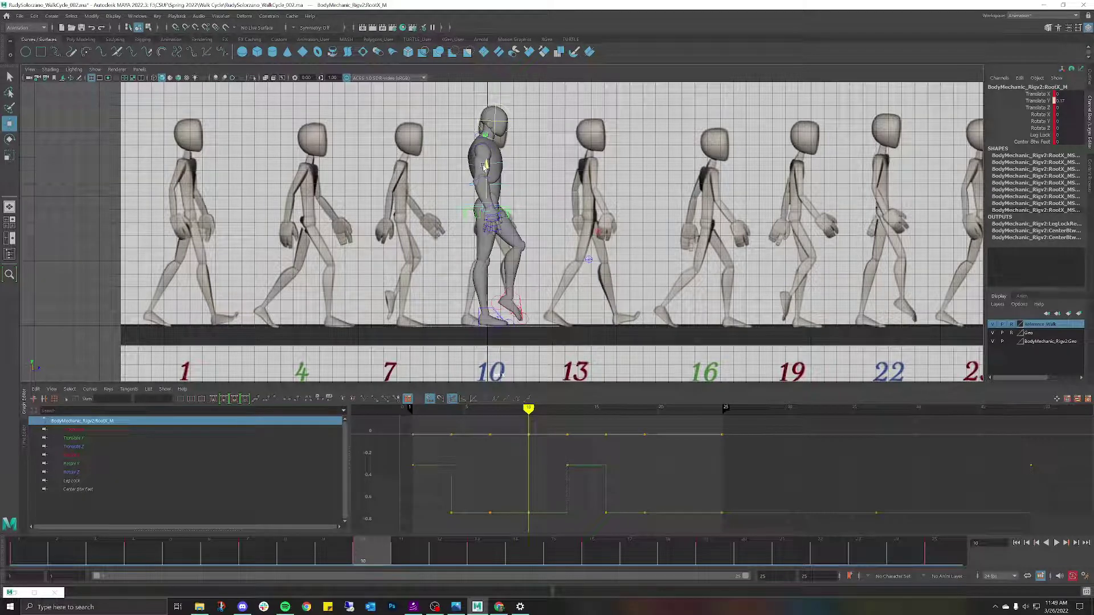
drag(484, 165, 484, 165)
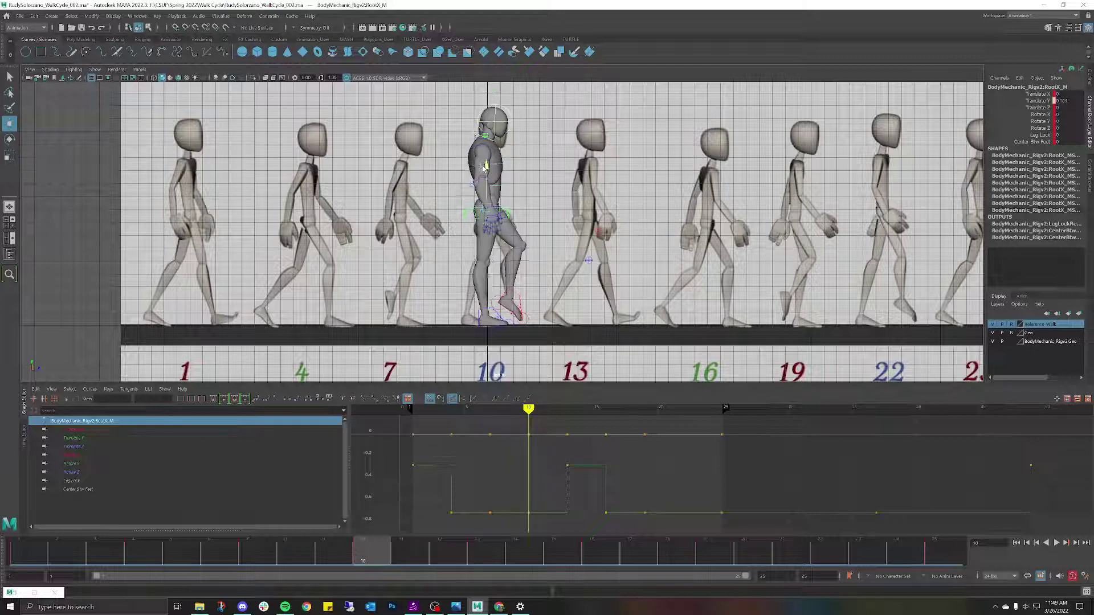
key(ctrl+z)
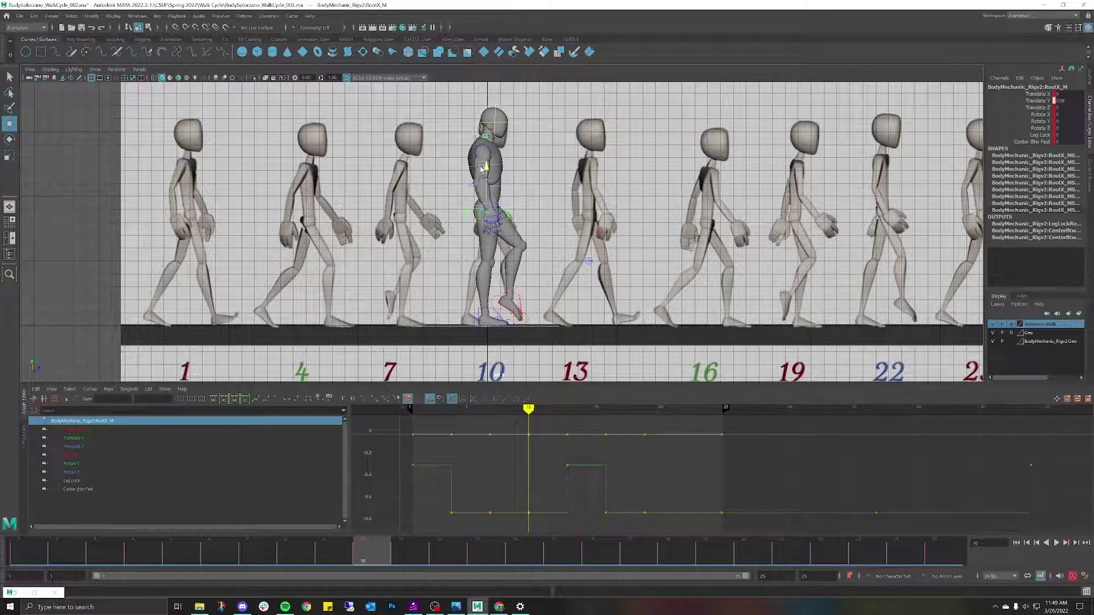
drag(482, 167, 481, 169)
key(s)
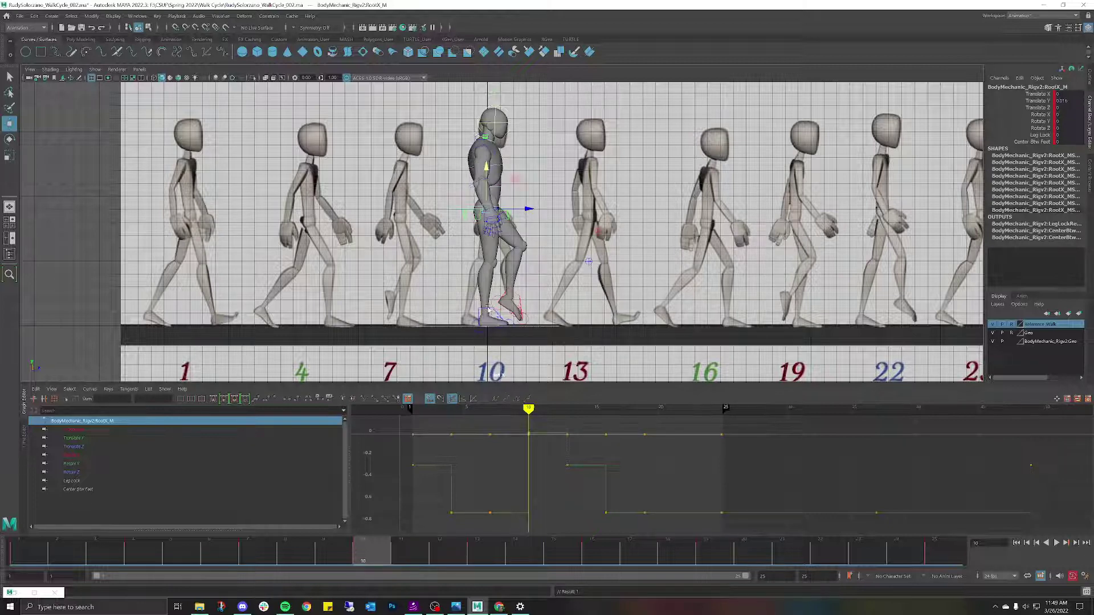
Move the right foot control (IKLeg_R) backward at frame 10 to line up with reference pose 10's planted foot.
click(489, 309)
mouse_move(529, 315)
mouse_down()
mouse_move(478, 305)
mouse_move(515, 311)
mouse_up()
scroll(501, 345, up, 2)
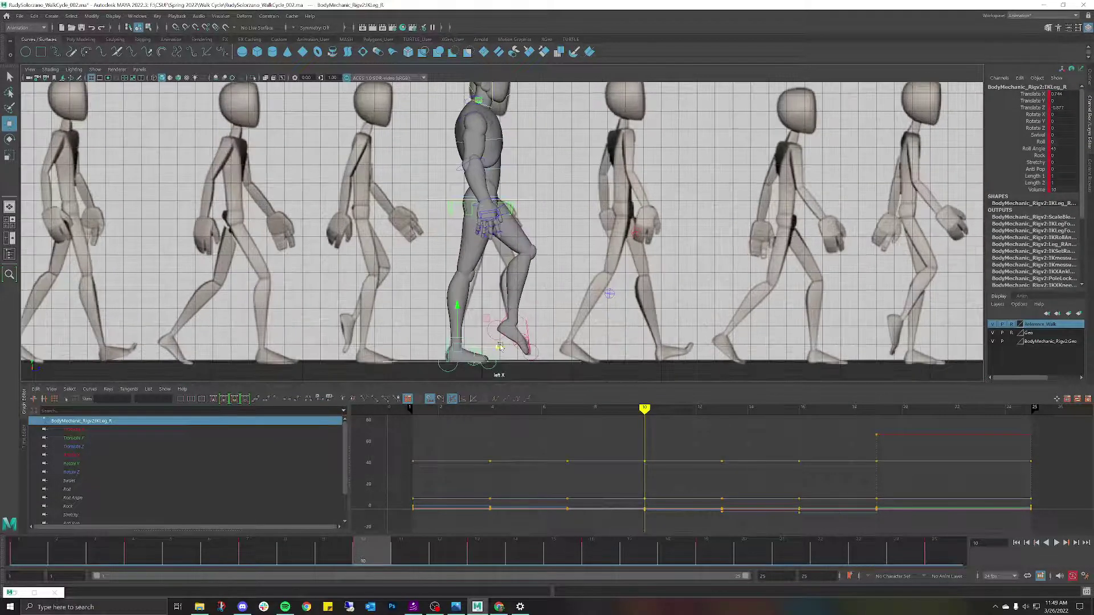
scroll(499, 347, up, 5)
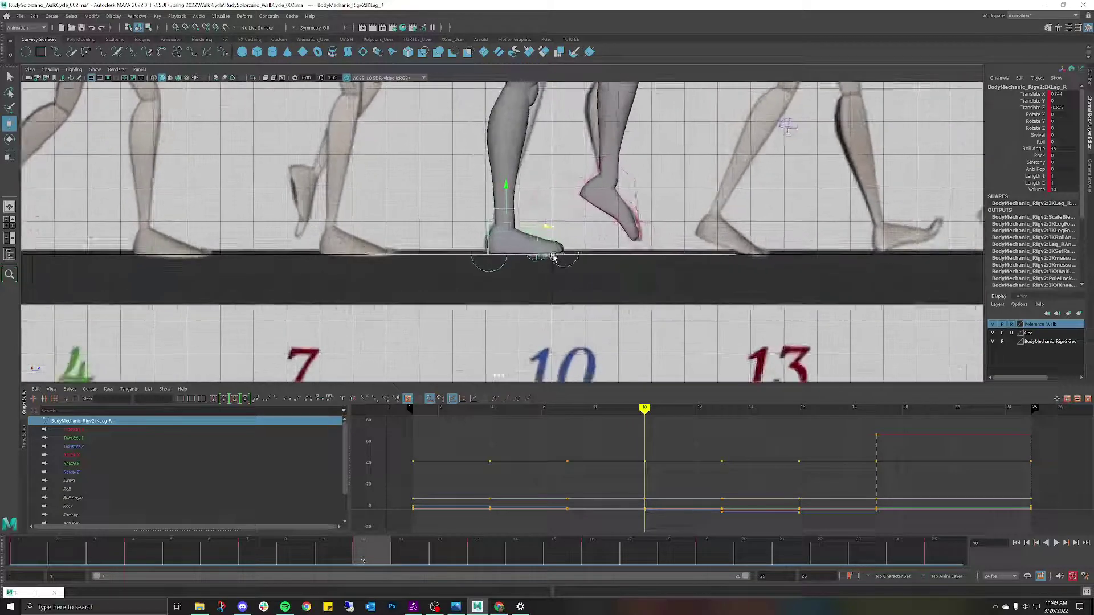
scroll(555, 258, up, 2)
alt+middle_drag(605, 230, 549, 287)
scroll(548, 288, up, 2)
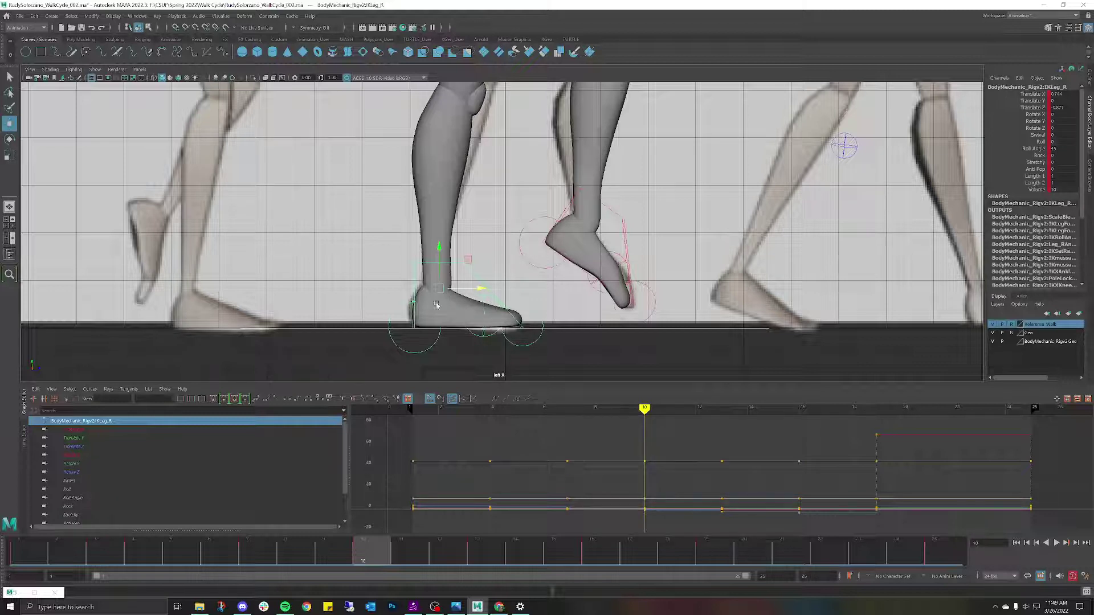
click(400, 306)
key(e)
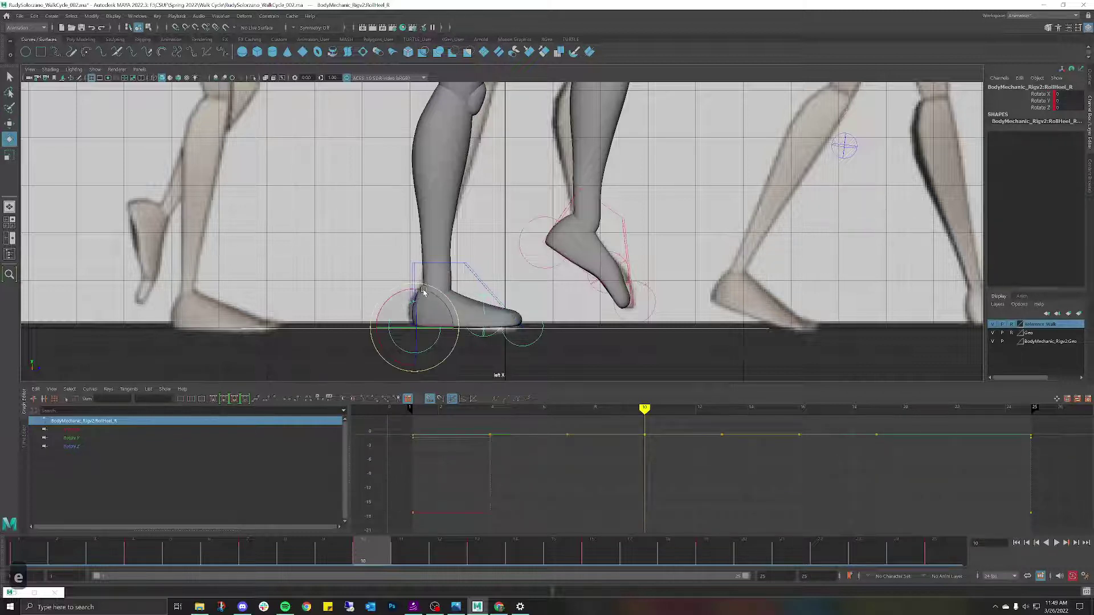
drag(403, 292, 434, 292)
key(ctrl+z)
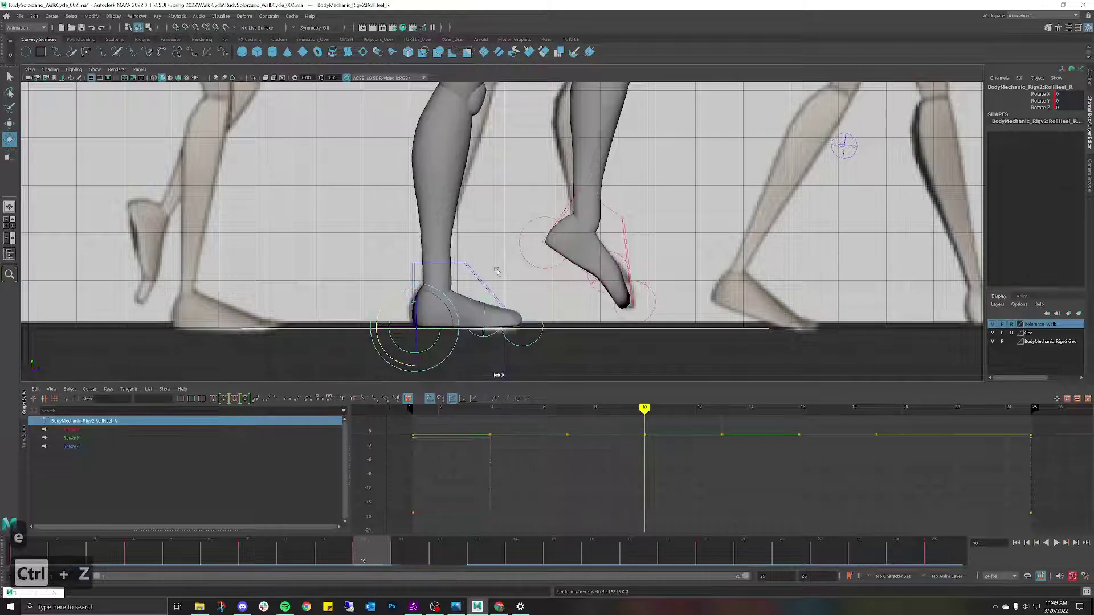
Rotate the right toe-roll control (RollToes_R) slightly at frame 10 to lift the planted foot's heel.
click(481, 294)
click(480, 298)
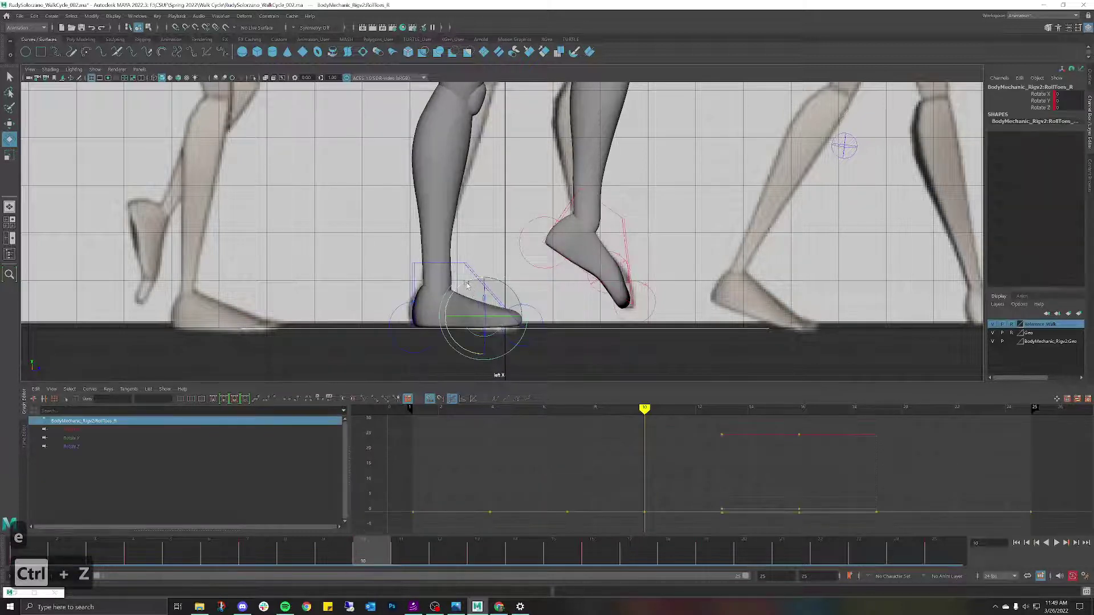
drag(464, 284, 468, 279)
scroll(493, 243, down, 2)
scroll(493, 243, down, 8)
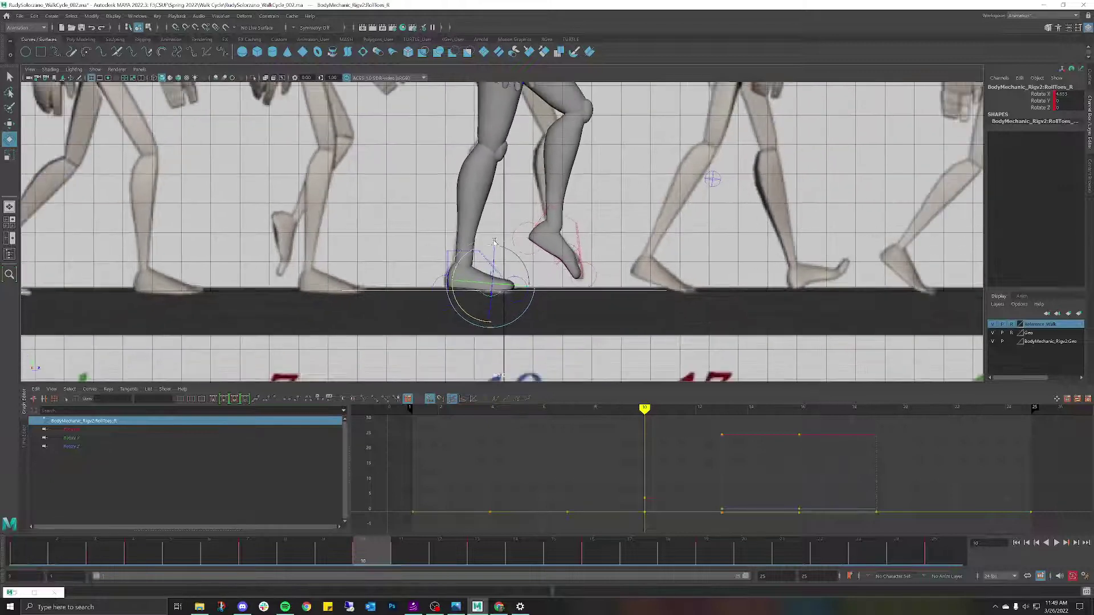
key(ctrl+z)
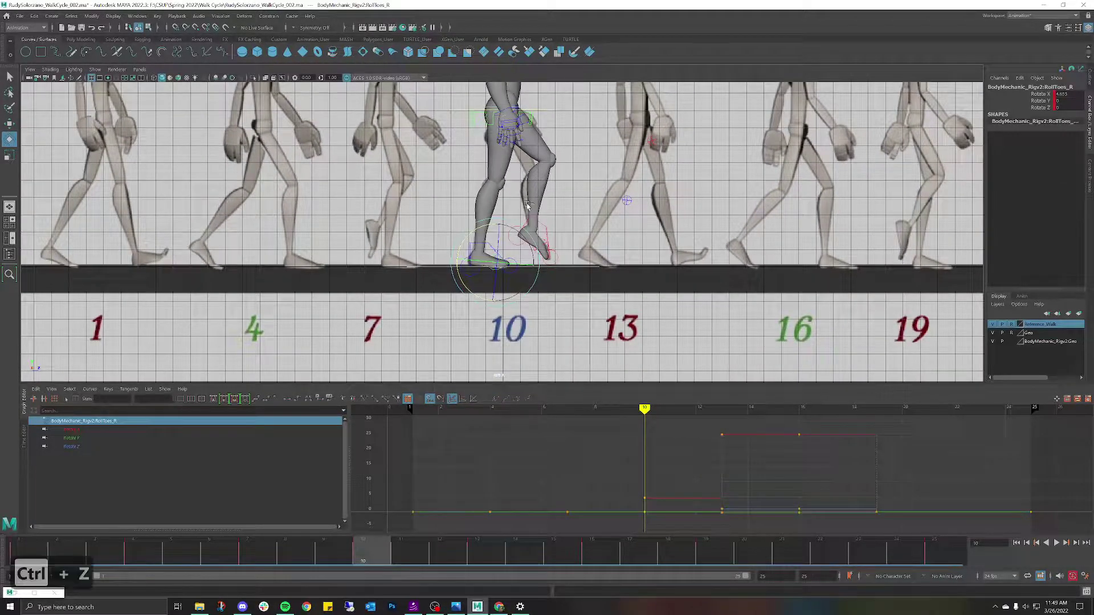
scroll(497, 180, up, 2)
scroll(497, 180, up, 3)
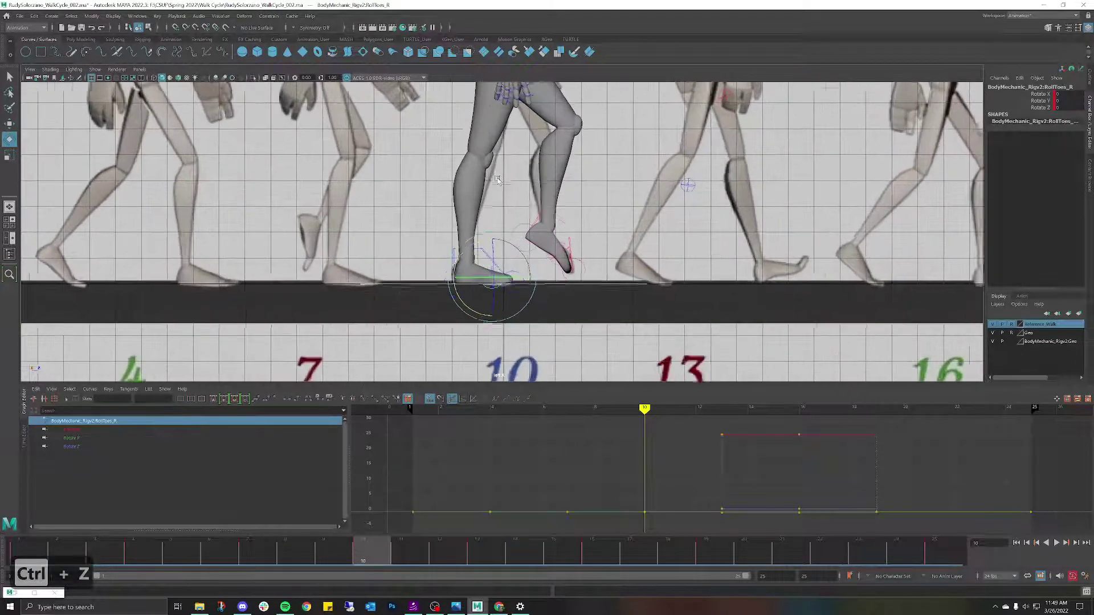
drag(471, 249, 473, 249)
Play back the walk cycle with the full row of reference poses in view.
scroll(473, 249, down, 8)
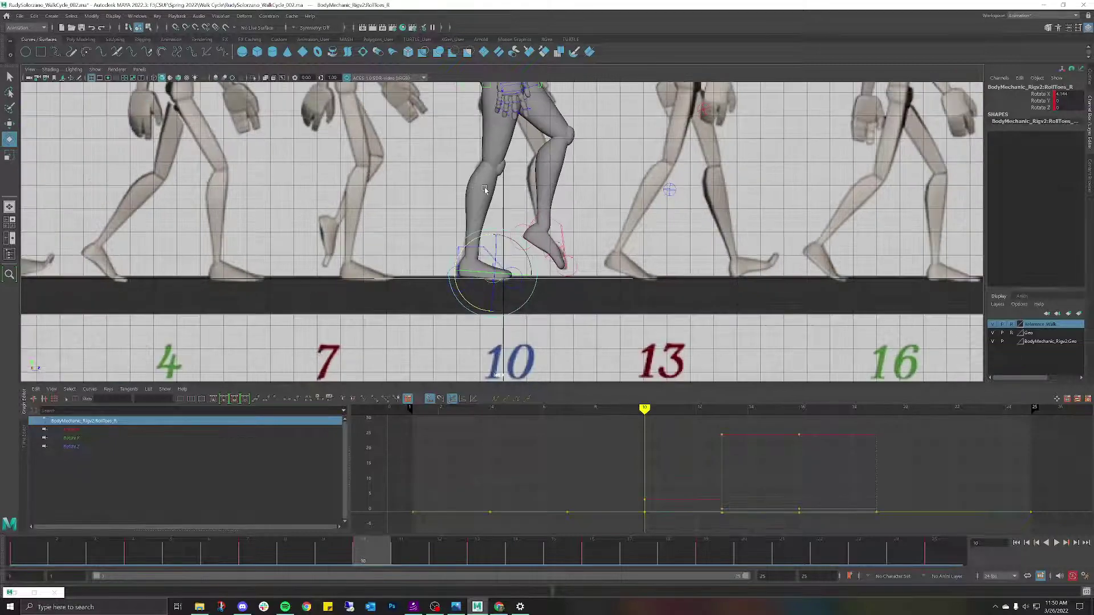
scroll(499, 199, down, 6)
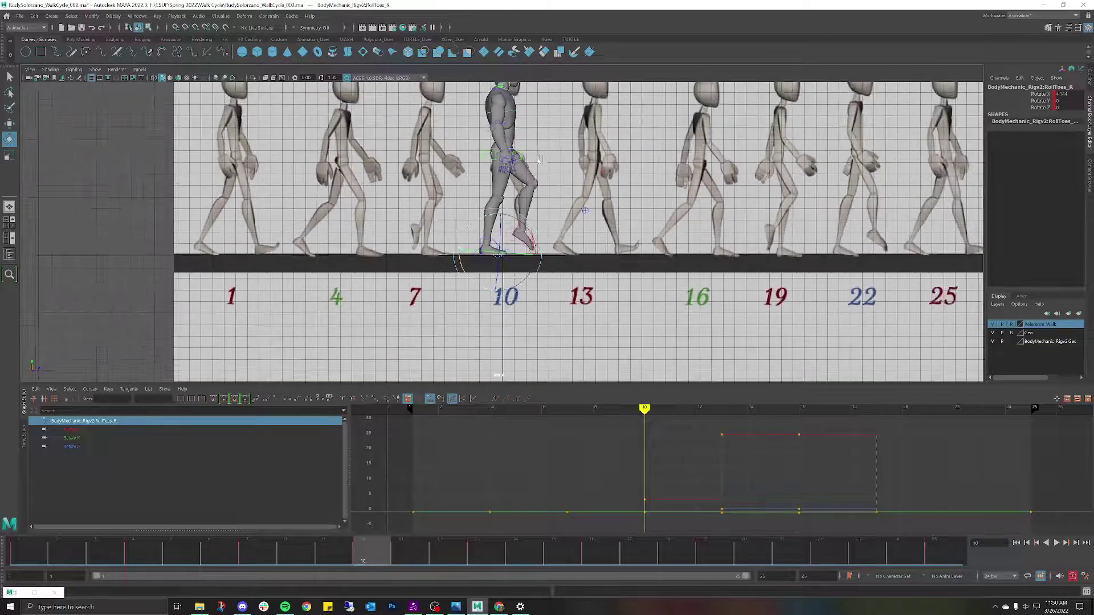
alt+middle_drag(526, 159, 442, 385)
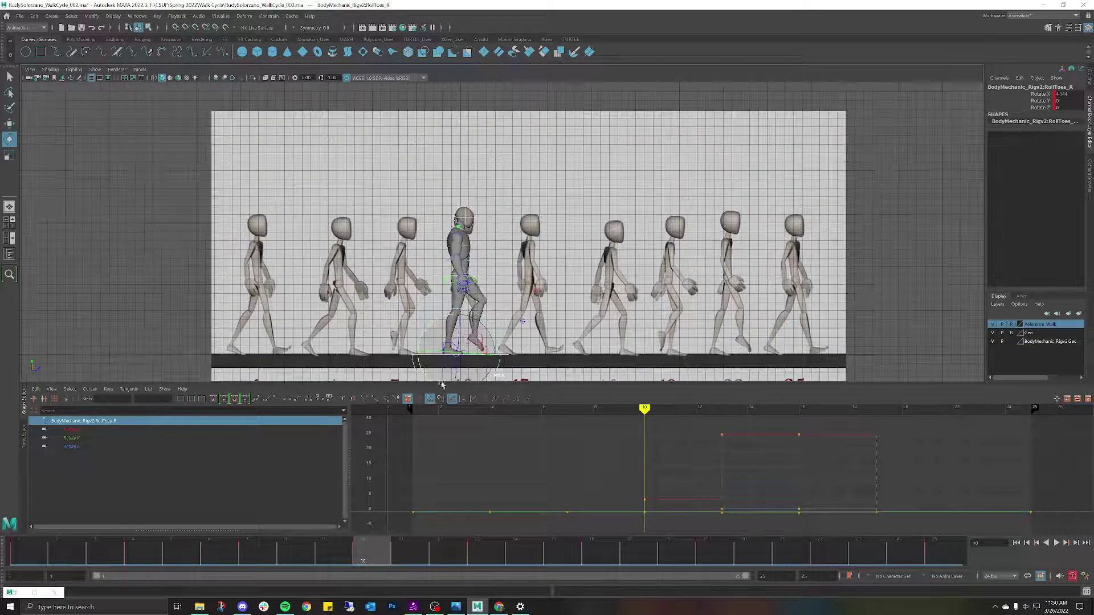
key(alt+v)
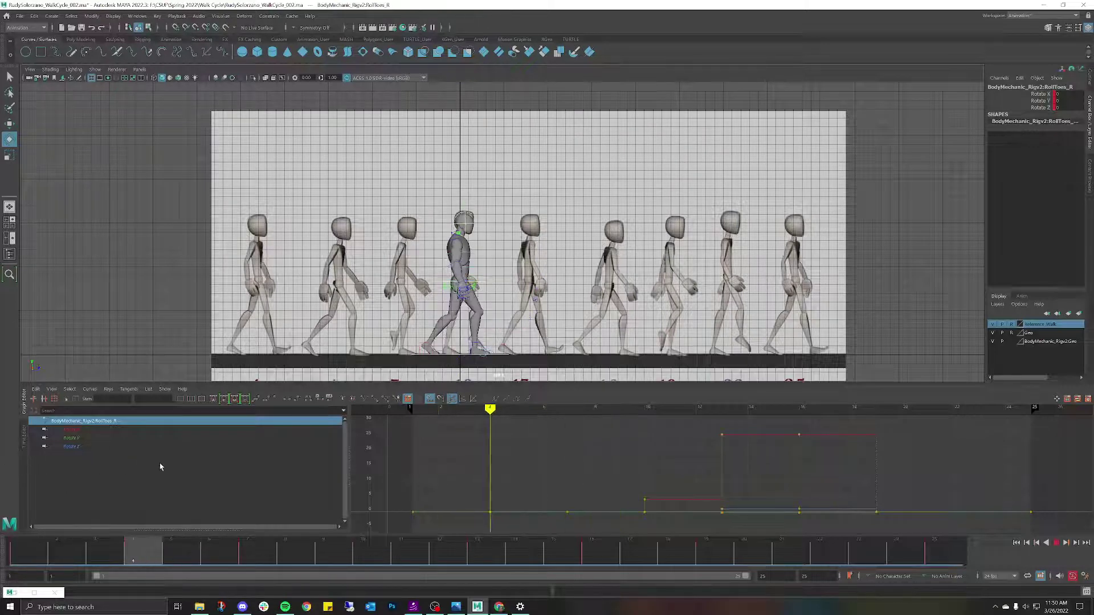
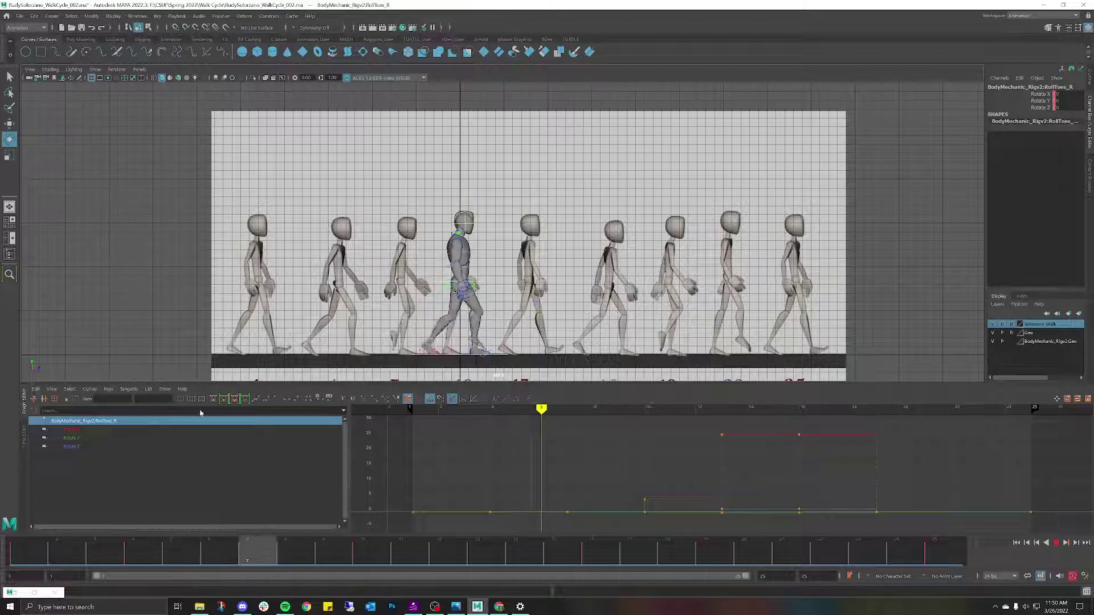
Stop the walk cycle playback and check the figure's pose at frame 22 against the reference poses.
key(Escape)
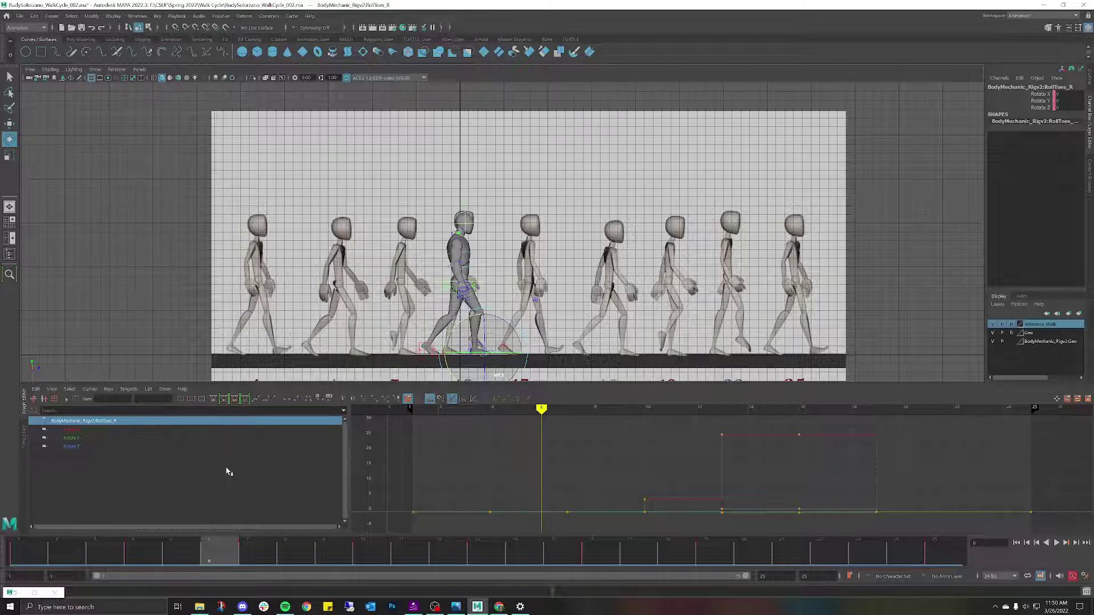
alt+right_drag(491, 269, 554, 280)
alt+middle_drag(554, 280, 436, 221)
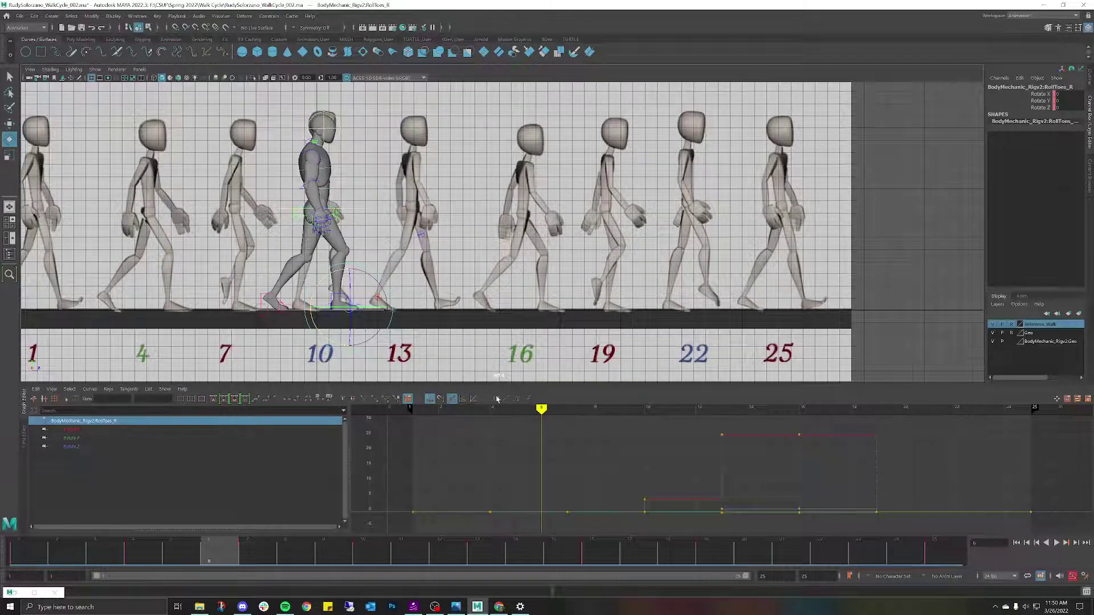
click(819, 553)
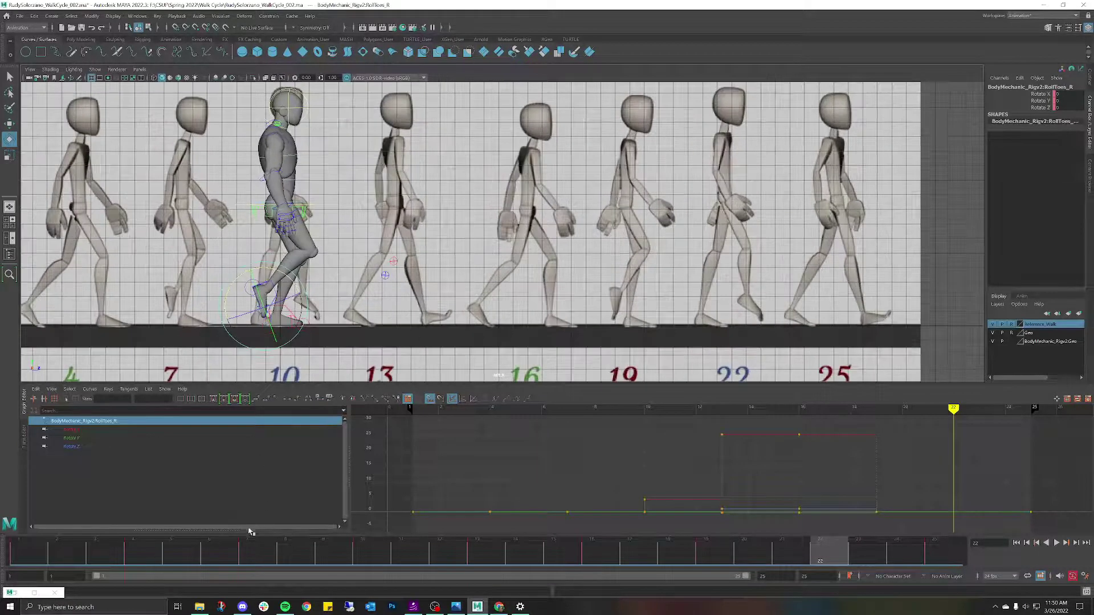
Copy the keys of all rig controls from frame 7 and paste them at frame 22.
click(254, 550)
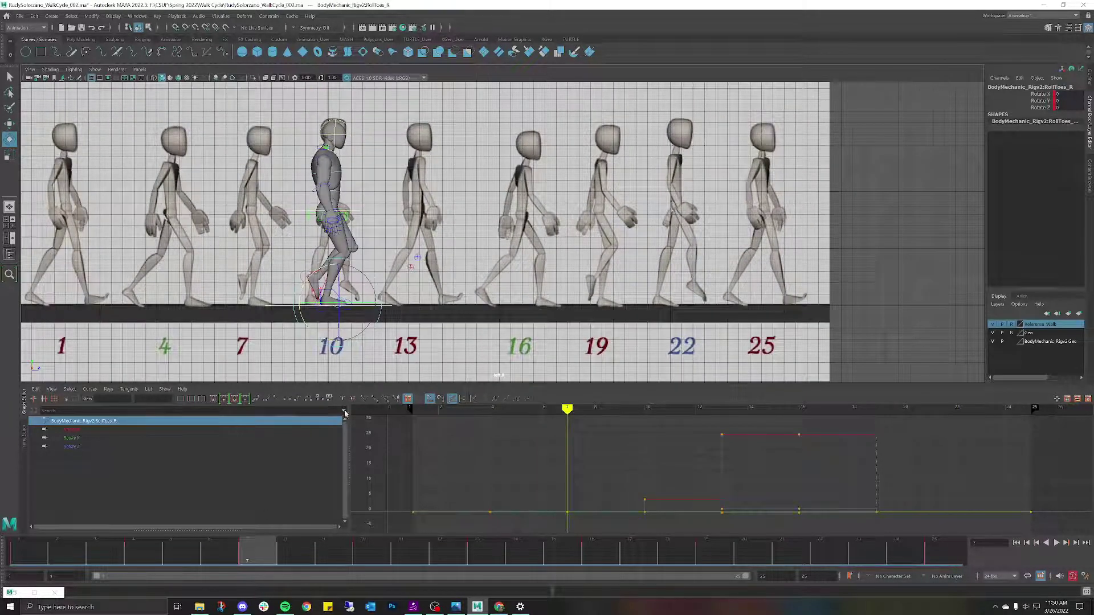
click(446, 263)
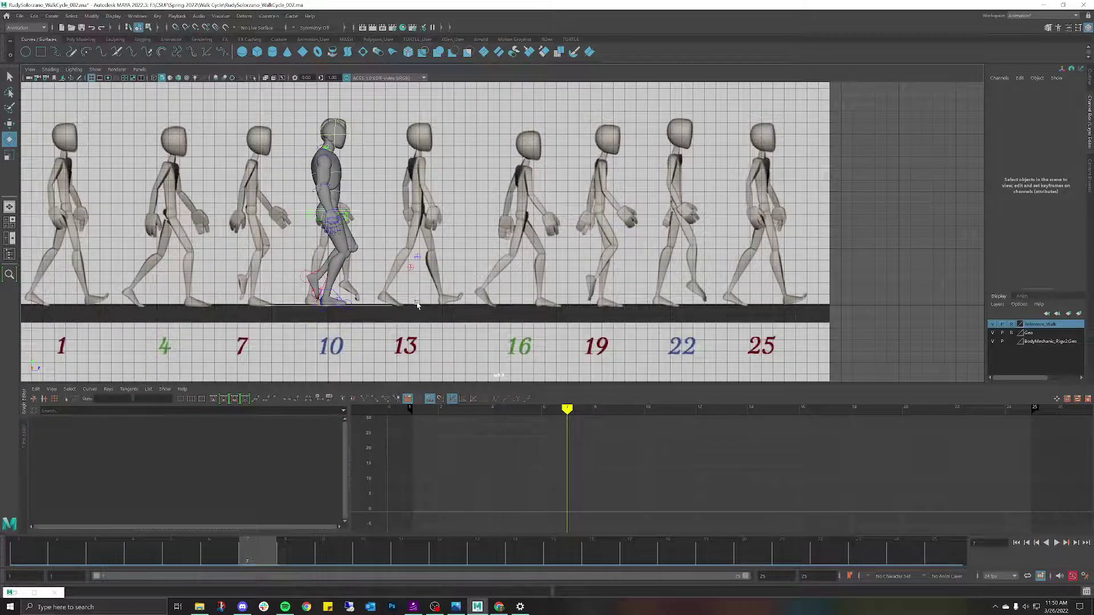
drag(416, 303, 417, 303)
right_click(254, 549)
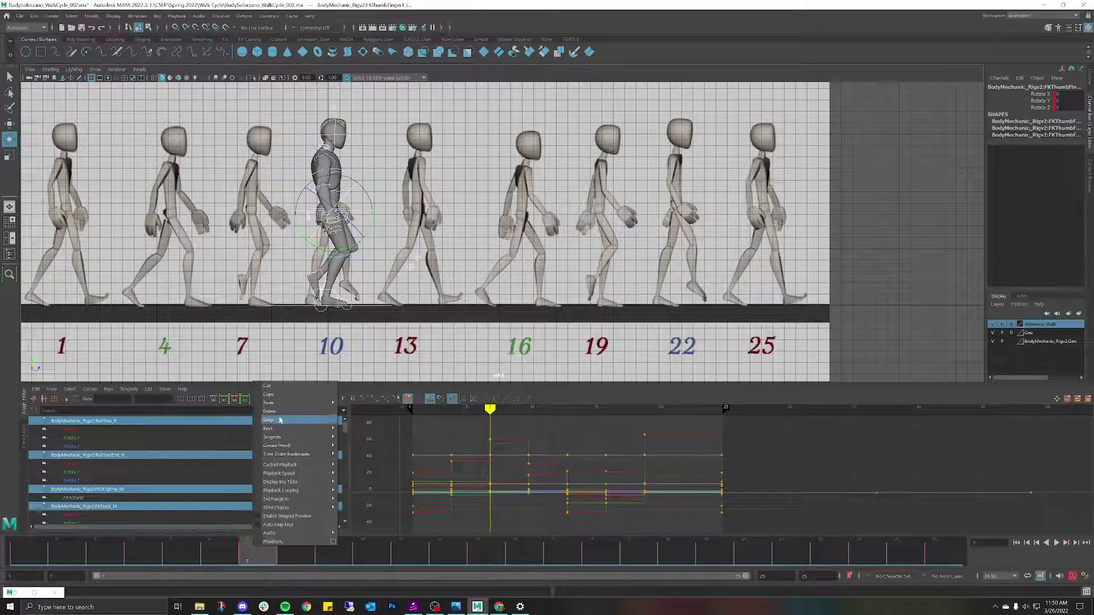
click(296, 394)
click(820, 556)
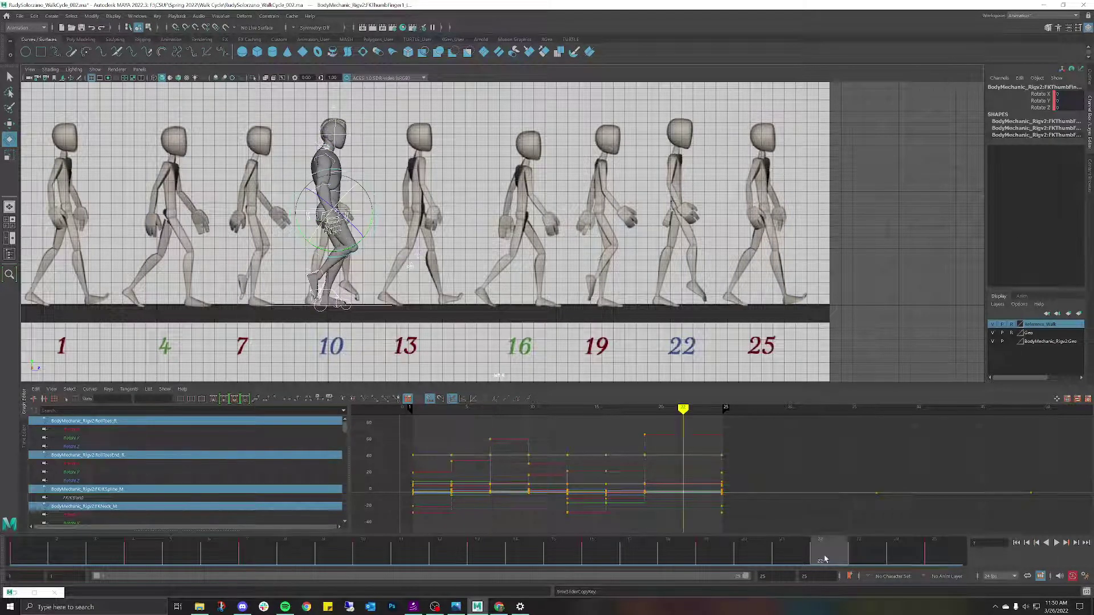
right_click(826, 556)
mouse_move(862, 412)
click(925, 413)
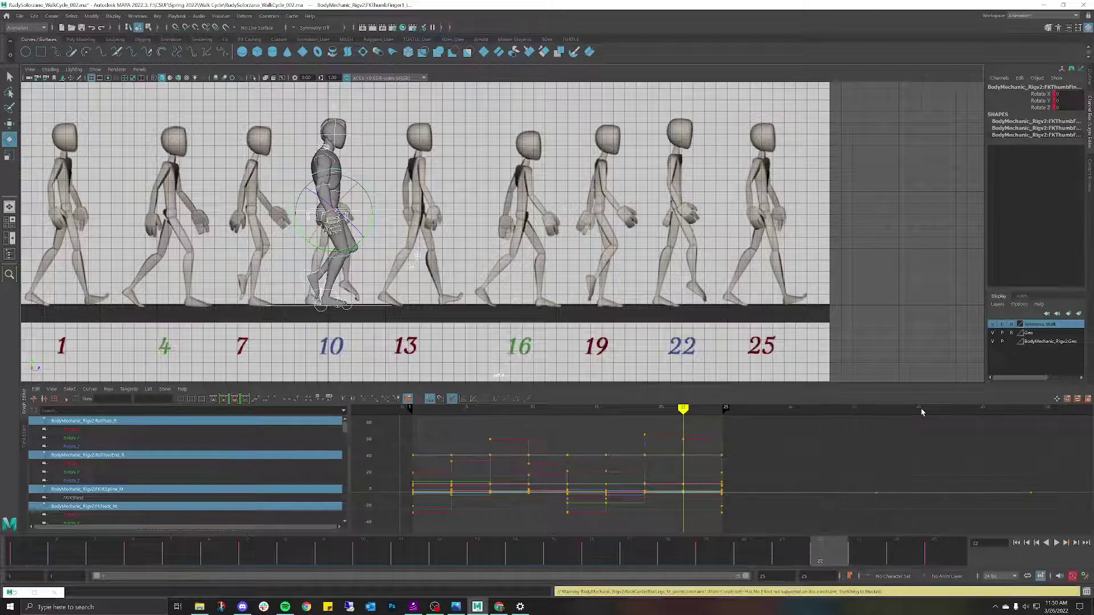
Compare the figure's leg and foot poses at frames 7, 22 and 10 up close.
click(269, 548)
click(830, 551)
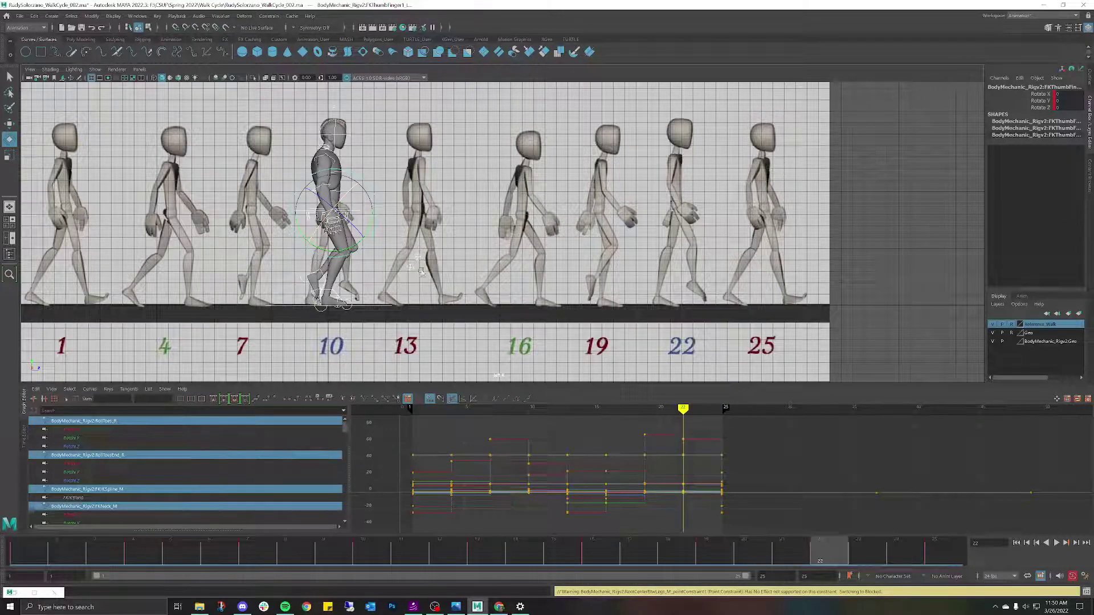
alt+middle_drag(404, 288, 590, 249)
scroll(590, 249, up, 5)
scroll(590, 251, up, 8)
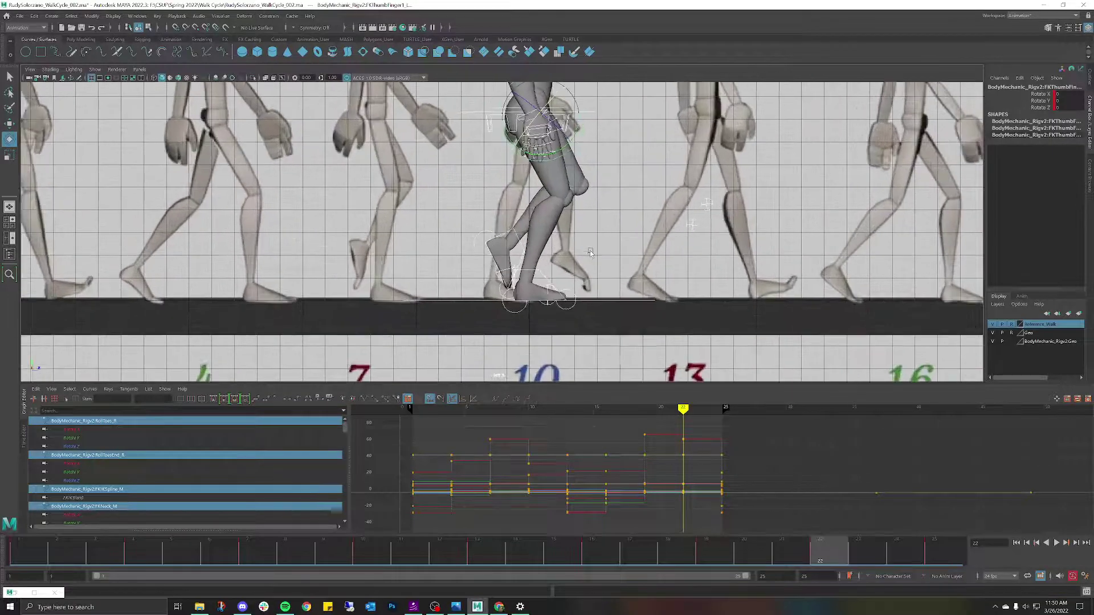
alt+middle_drag(567, 238, 517, 232)
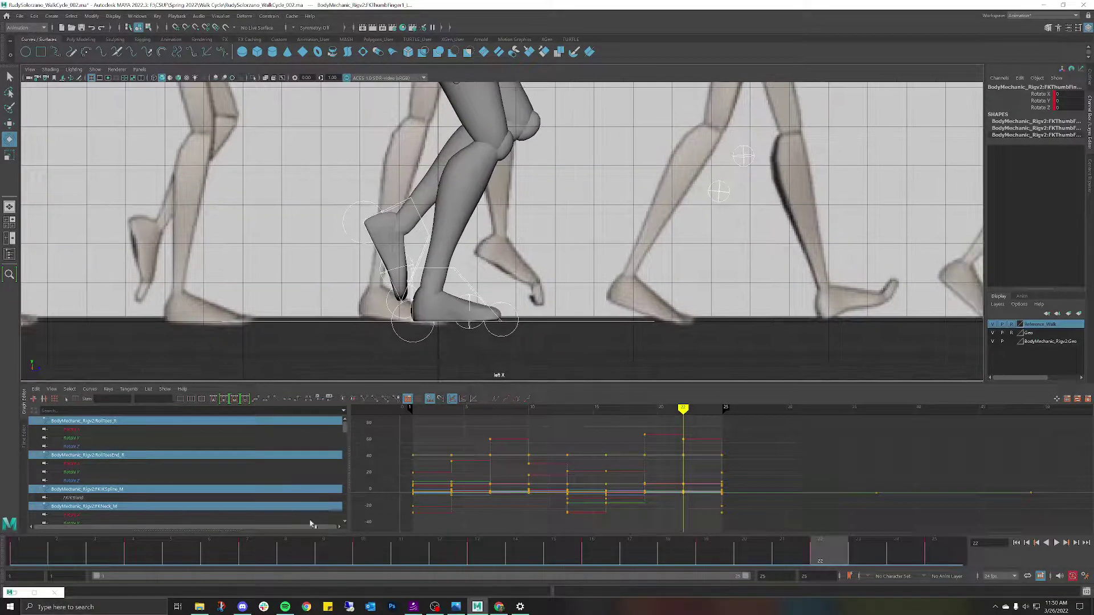
click(250, 554)
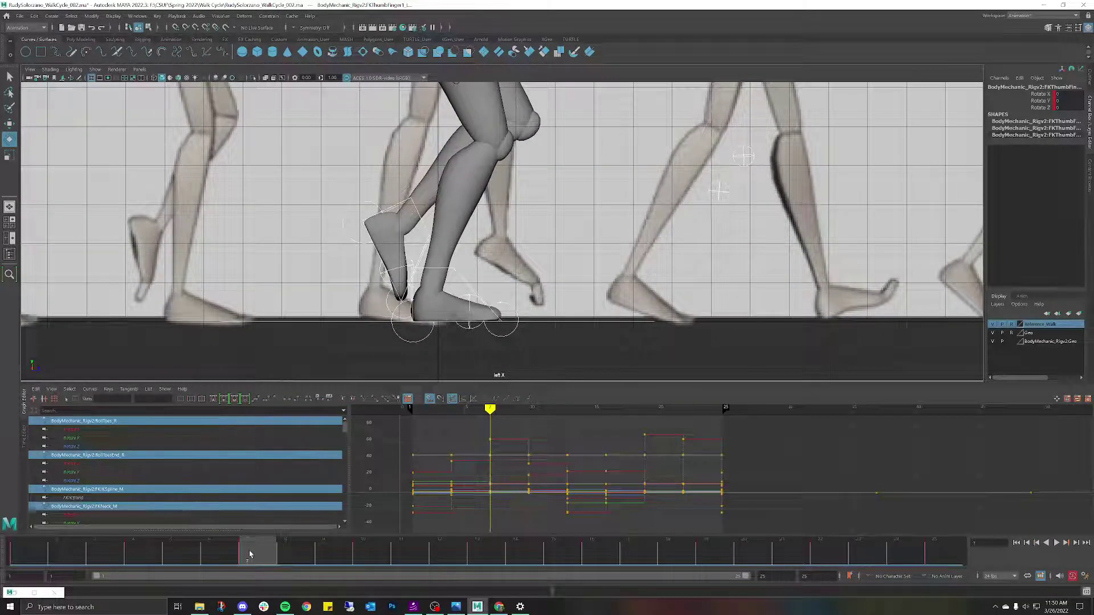
click(373, 556)
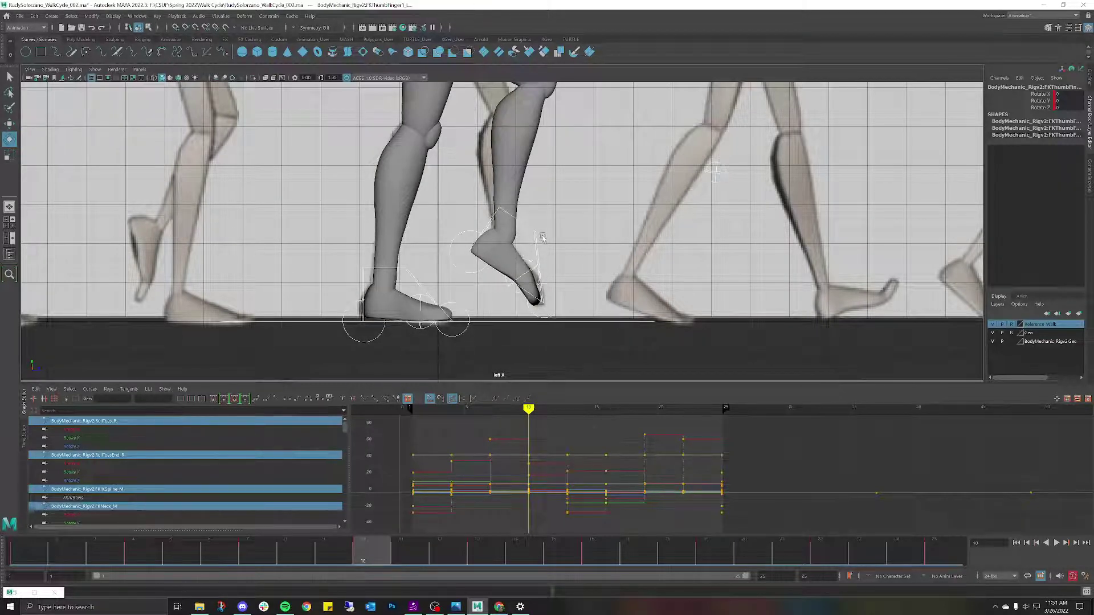
Try to paste the left foot controls' keys from frame 10 onto the right foot control (IKLeg_R) at frame 22.
click(501, 231)
click(506, 198)
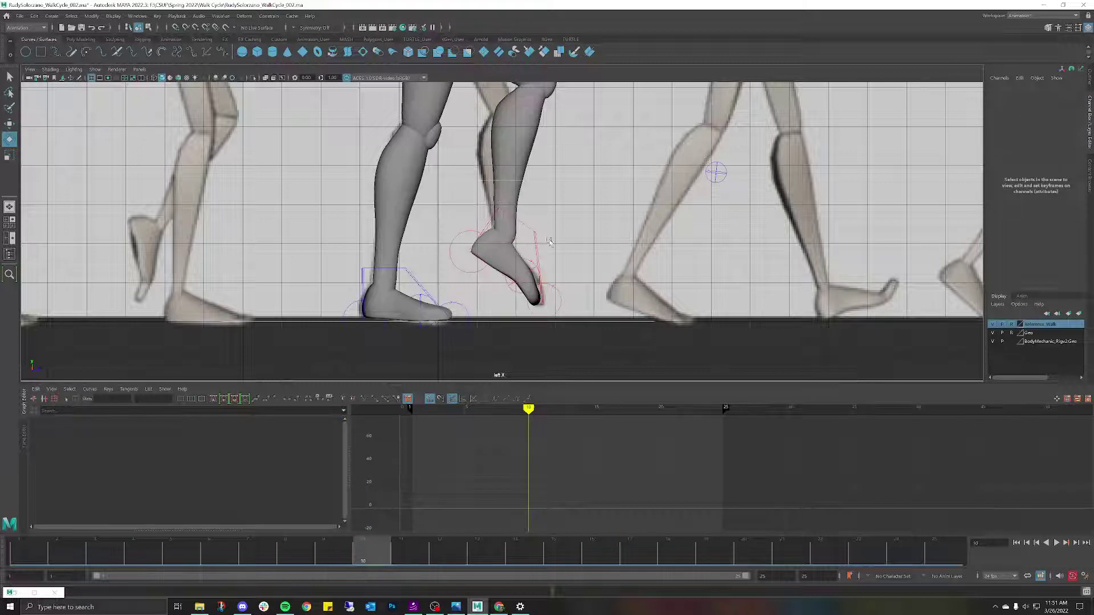
click(581, 292)
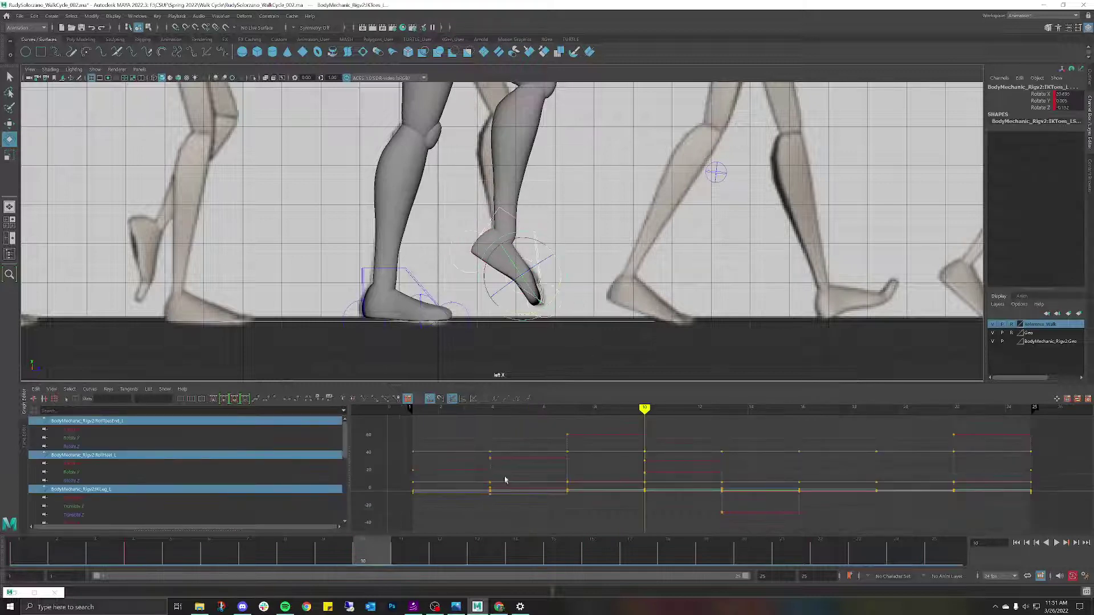
right_click(381, 548)
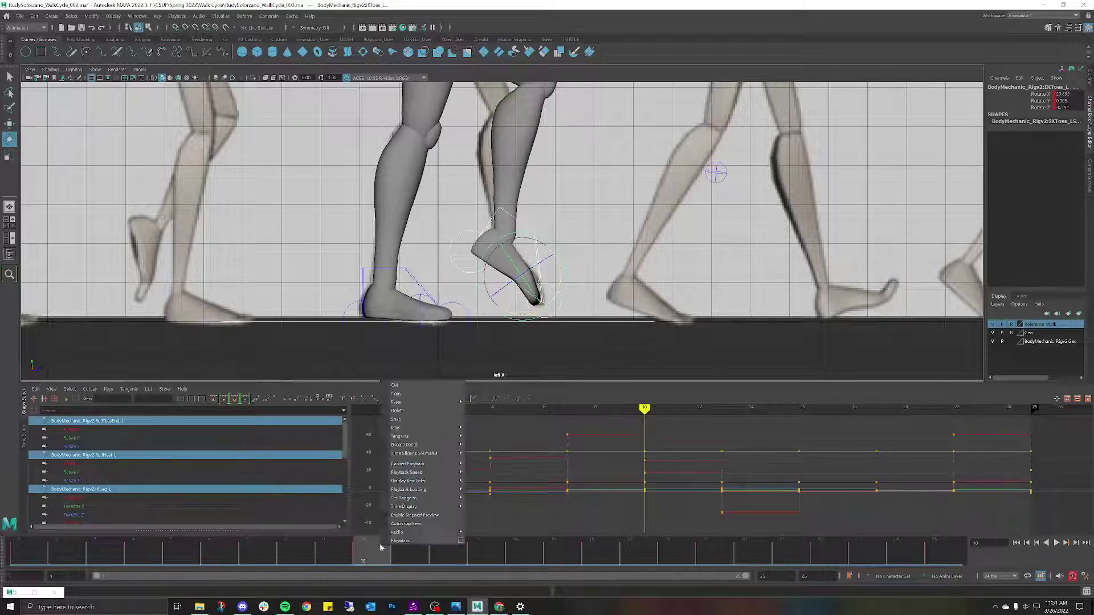
click(406, 394)
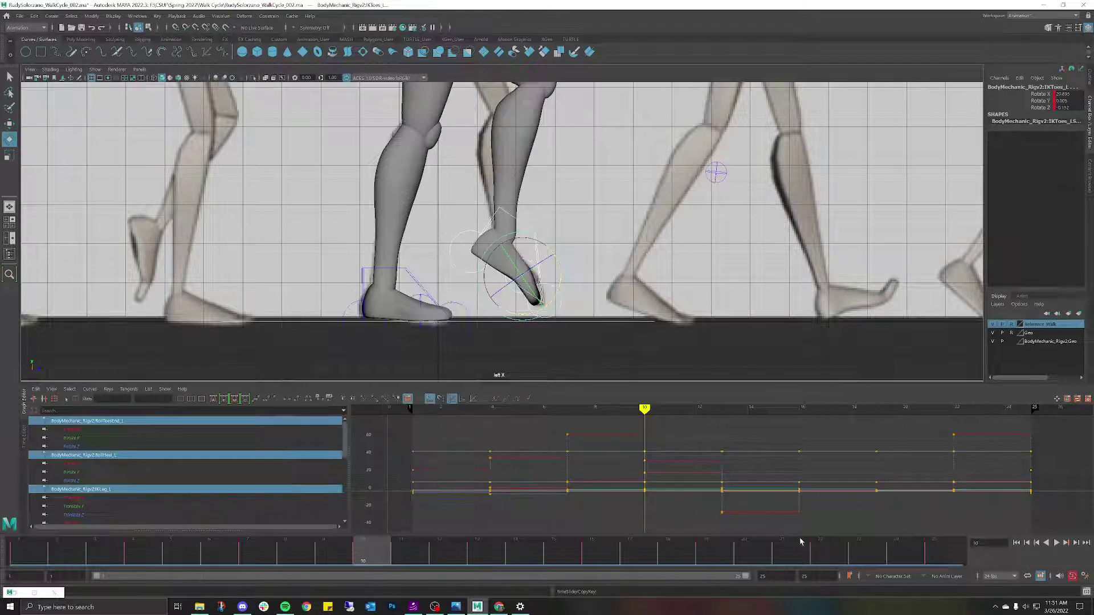
click(820, 551)
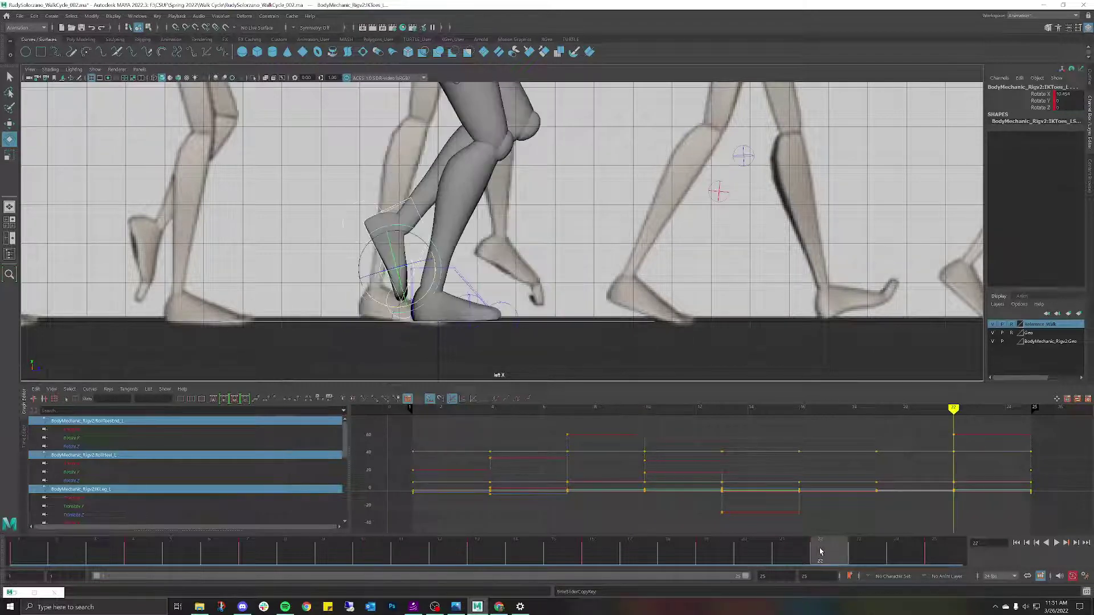
click(457, 275)
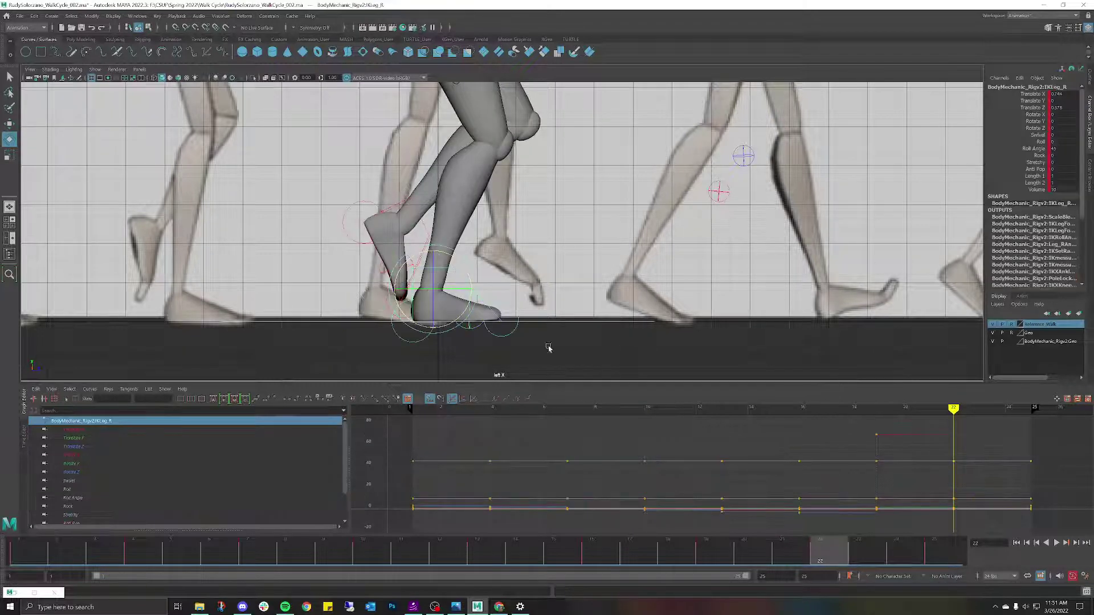
right_click(826, 547)
mouse_move(855, 398)
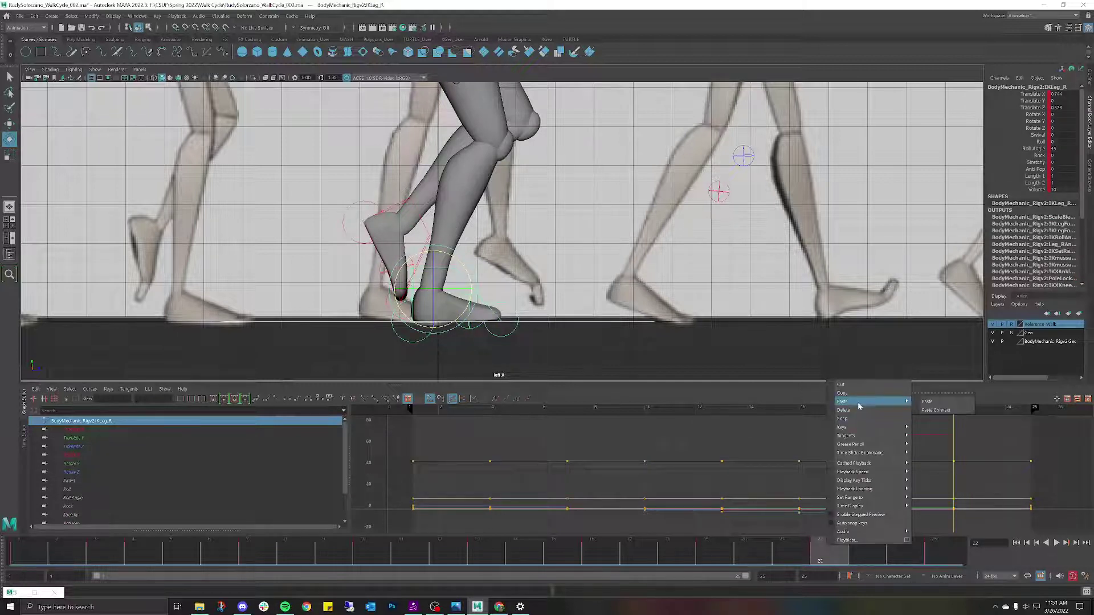
click(919, 405)
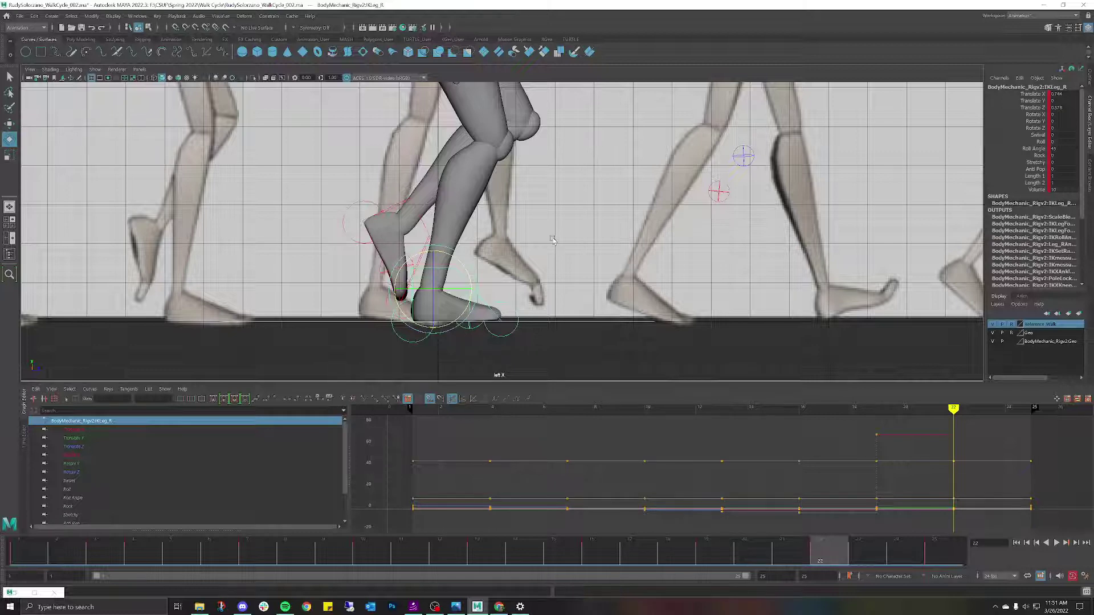
click(455, 268)
click(457, 271)
Copy the left foot control's (IKLeg_L) key from frame 10 and paste it onto the right foot control (IKLeg_R) at frame 22.
click(382, 550)
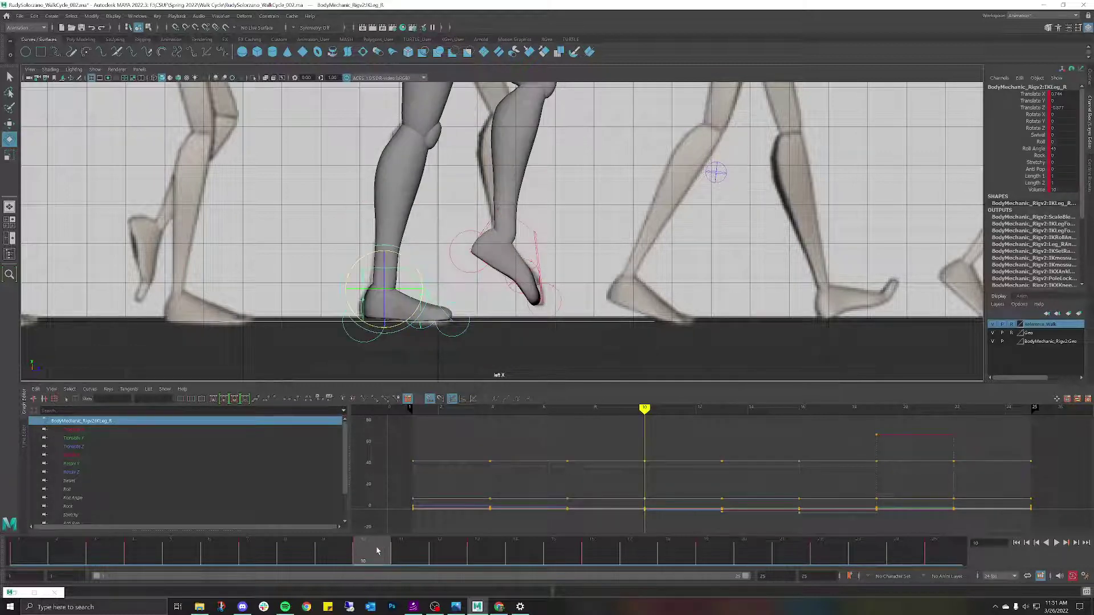
click(536, 234)
right_drag(410, 494, 423, 404)
click(823, 550)
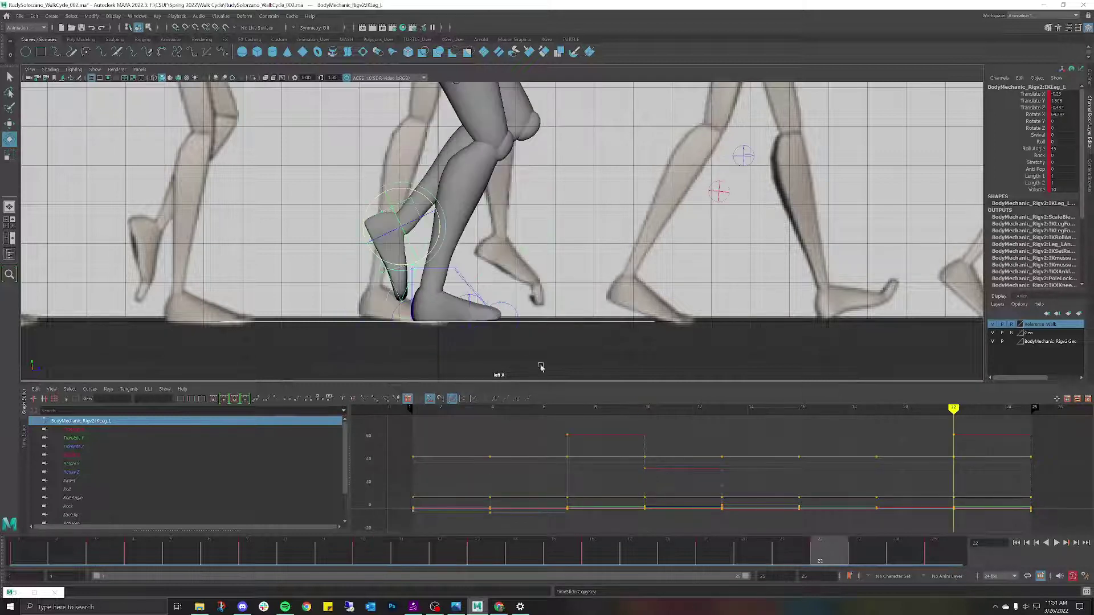
click(454, 274)
click(460, 269)
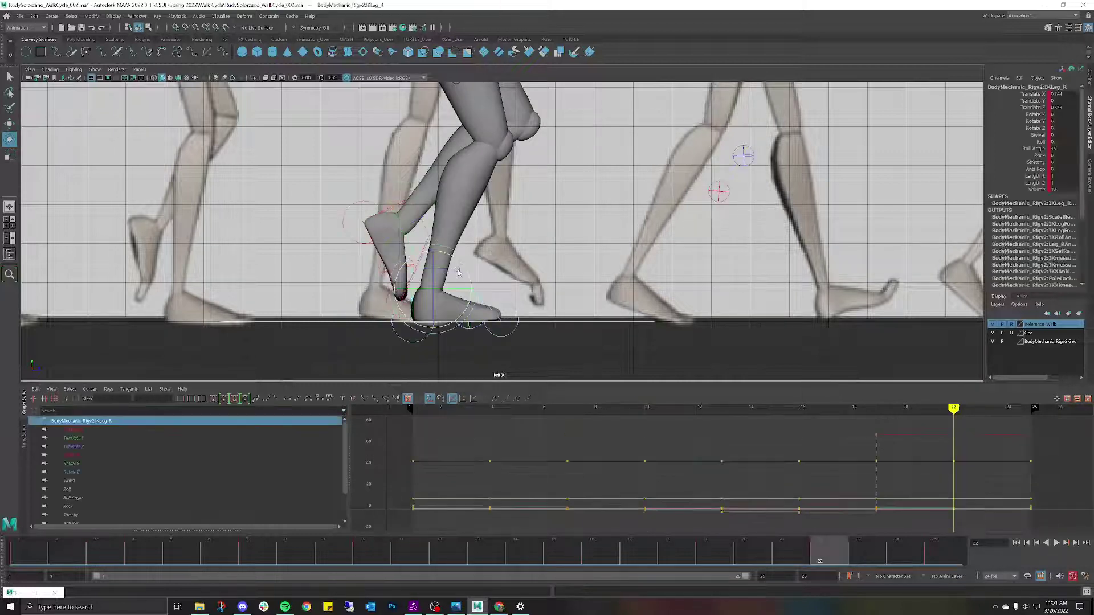
right_drag(826, 544, 926, 400)
Rotate the right toe control (IKToes_R) downward at frame 22 to match reference pose 10's raised foot.
click(587, 250)
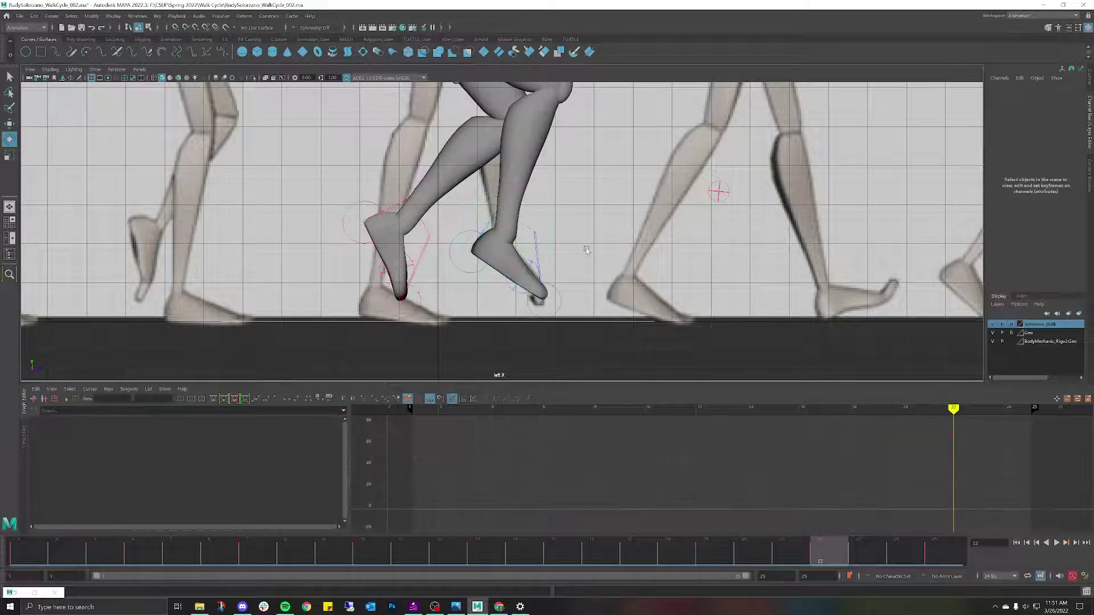
click(532, 267)
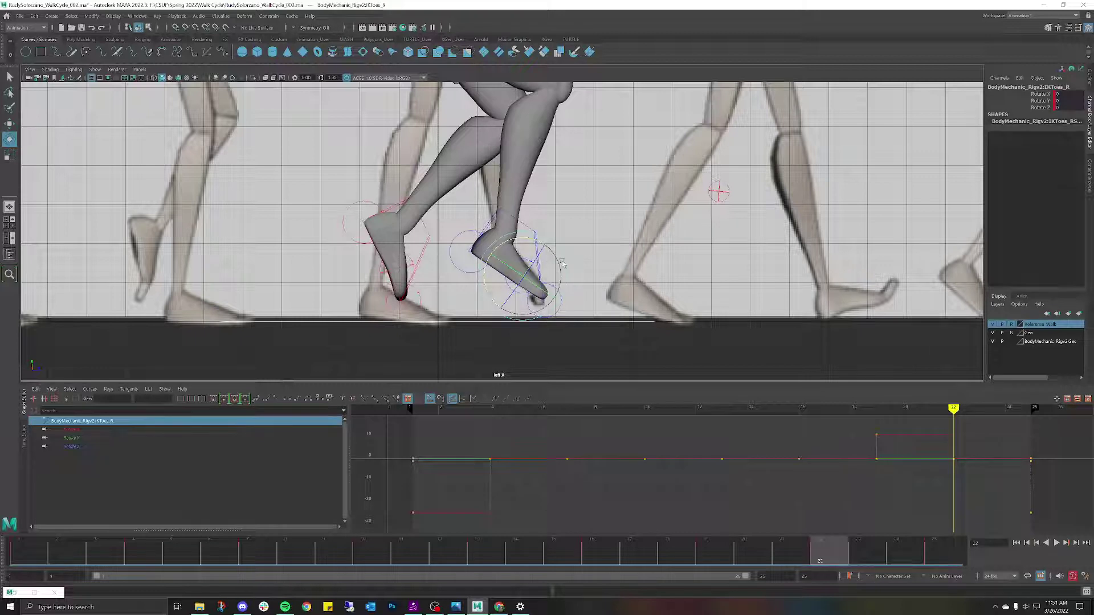
drag(533, 242, 546, 246)
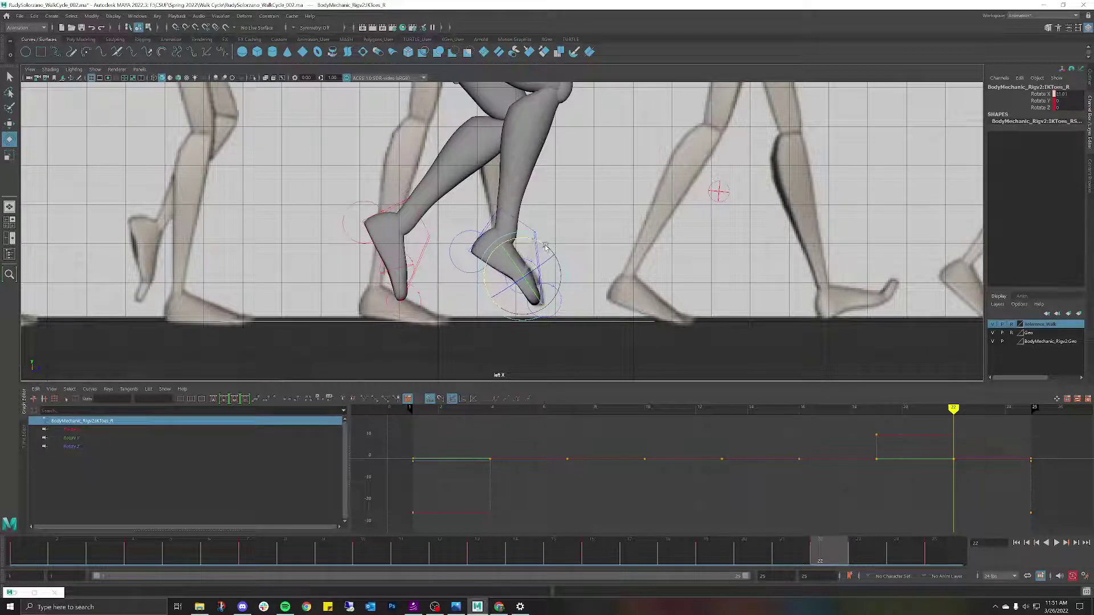
Set Translate X, Y, Z and Rotate X of the left foot control (IKLeg_L) to 0 at frame 22.
click(421, 226)
click(427, 229)
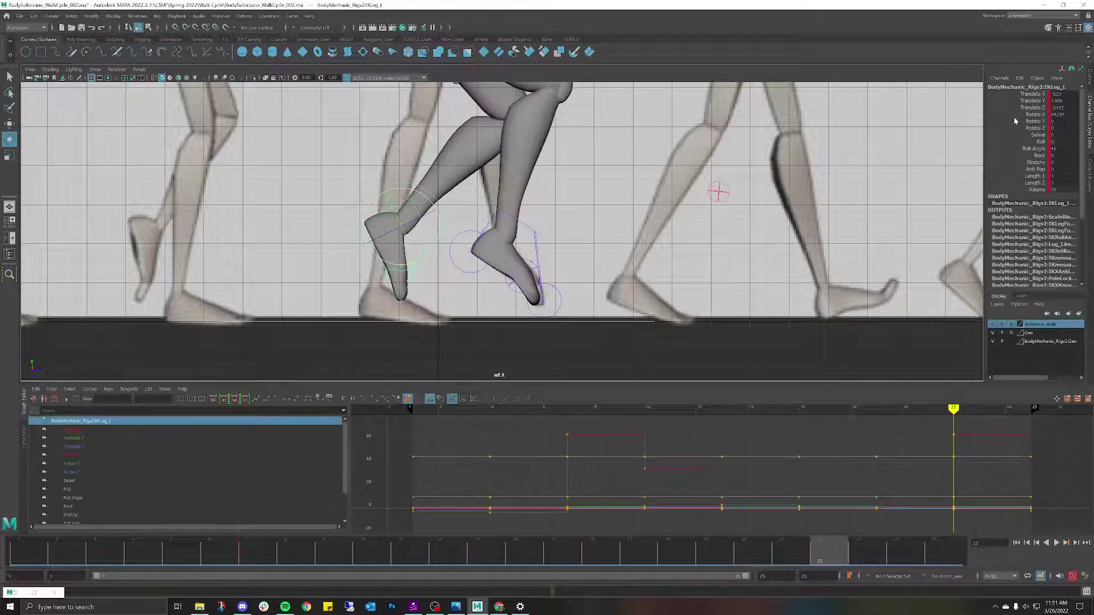
drag(1063, 94, 1064, 114)
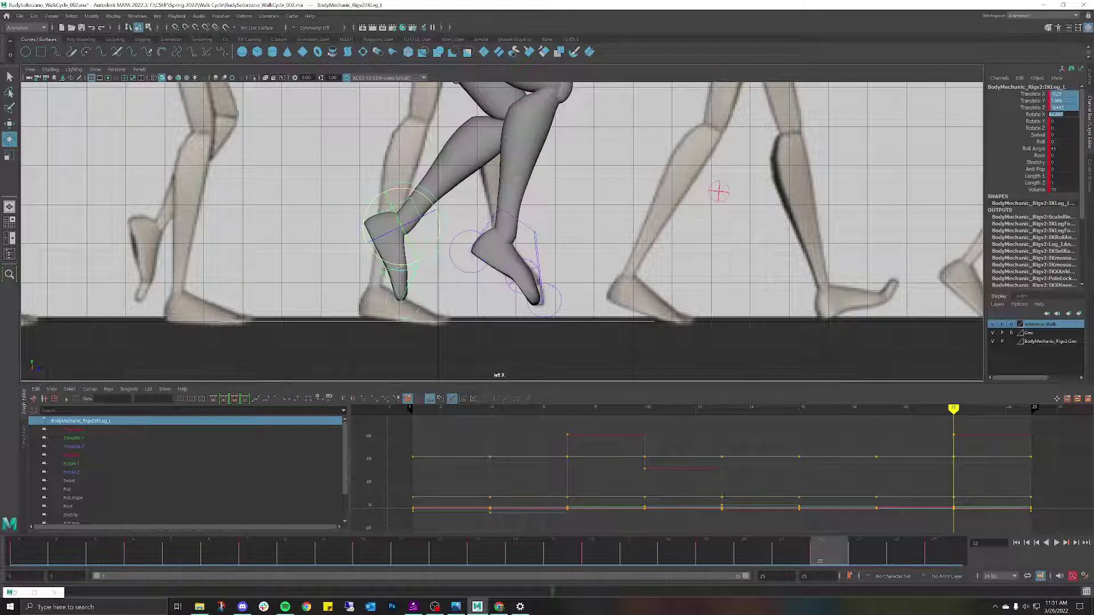
text(0)
key(Return)
click(607, 241)
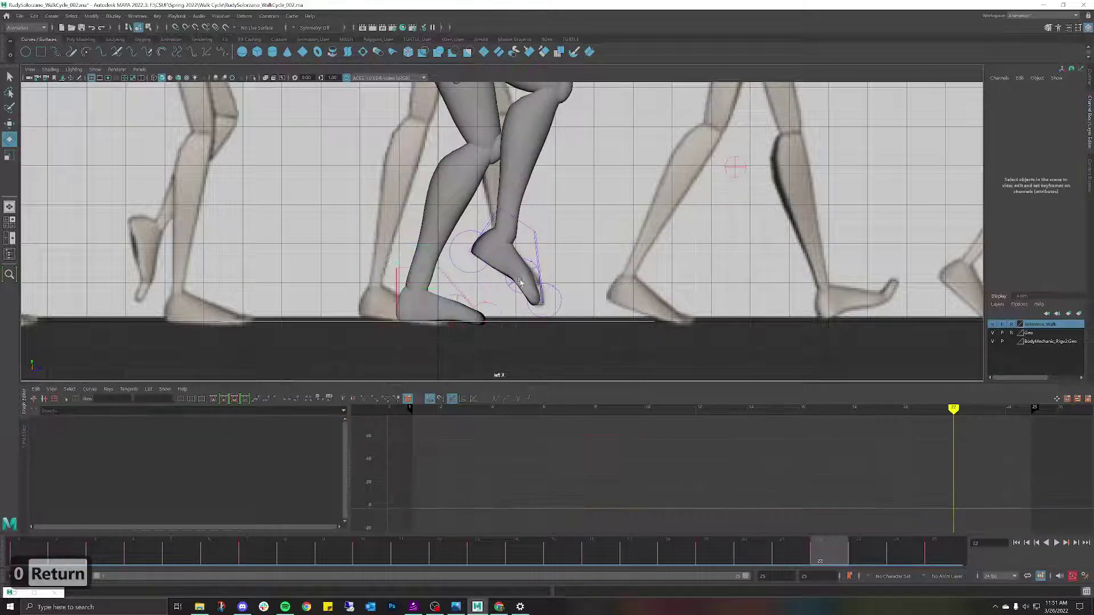
Set the left toe control's (IKToes_L) Rotate X to 0 at frame 22.
click(457, 303)
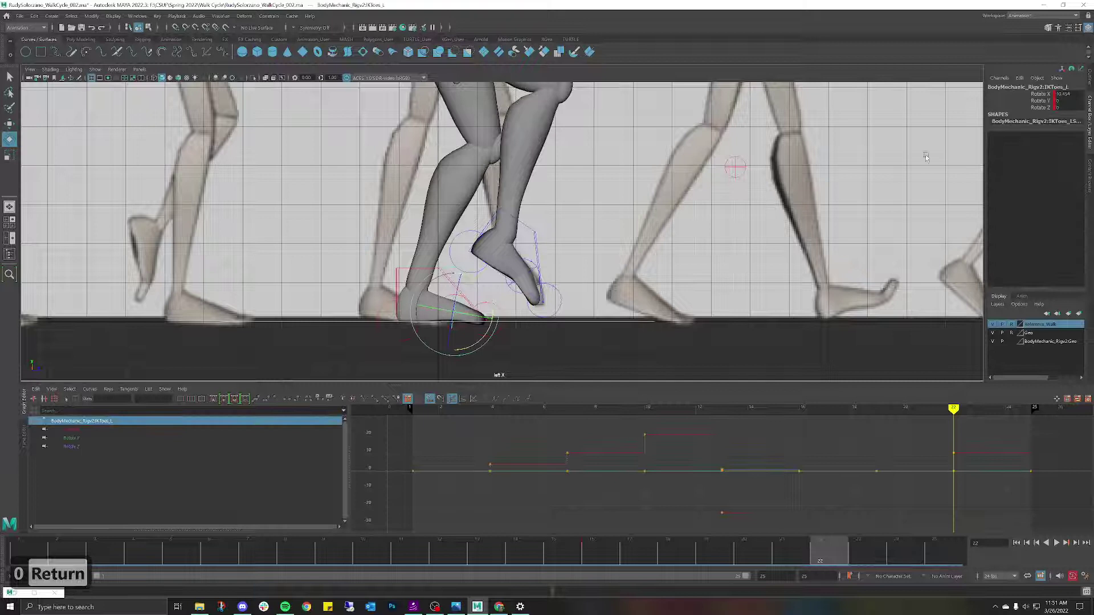
click(1064, 94)
text(0)
key(Return)
click(616, 190)
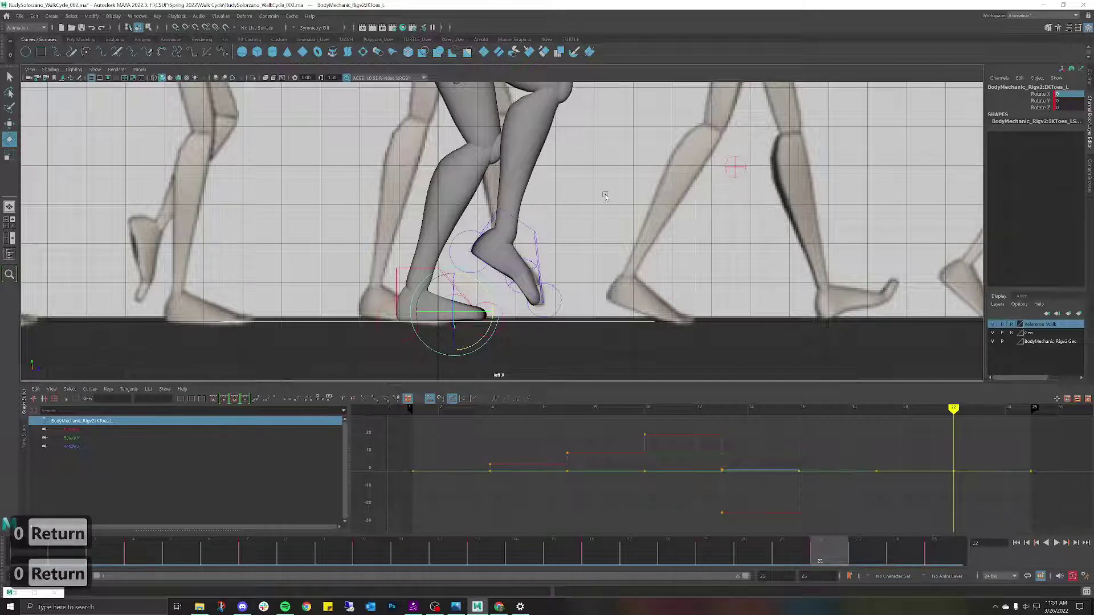
Move the left foot control (IKLeg_L) backward at frame 22 to line up with reference pose 10's planted foot.
click(424, 268)
key(e)
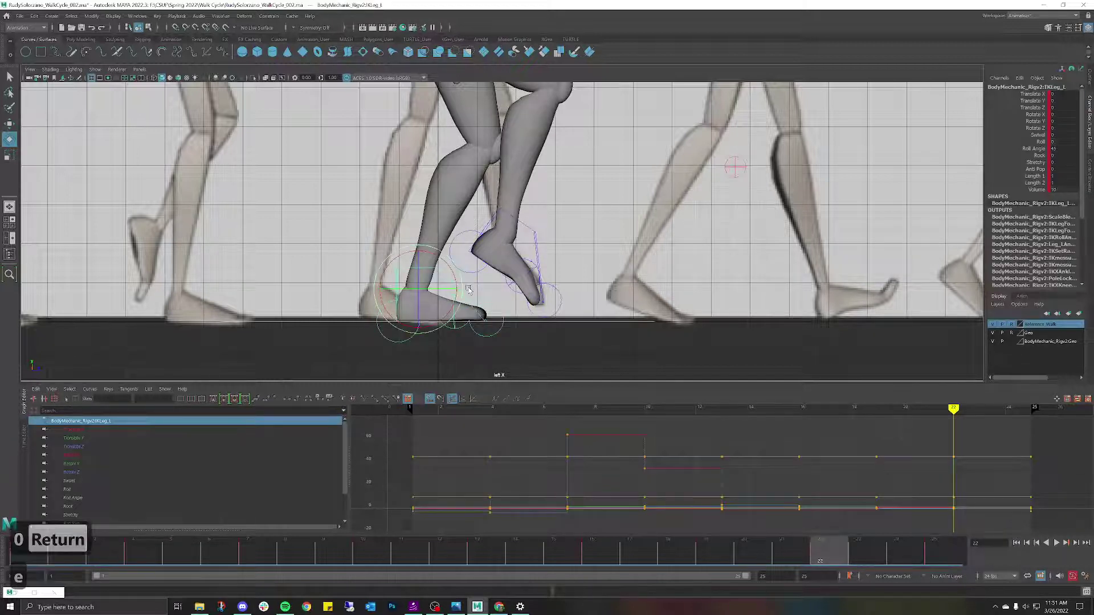
key(w)
drag(466, 289, 425, 287)
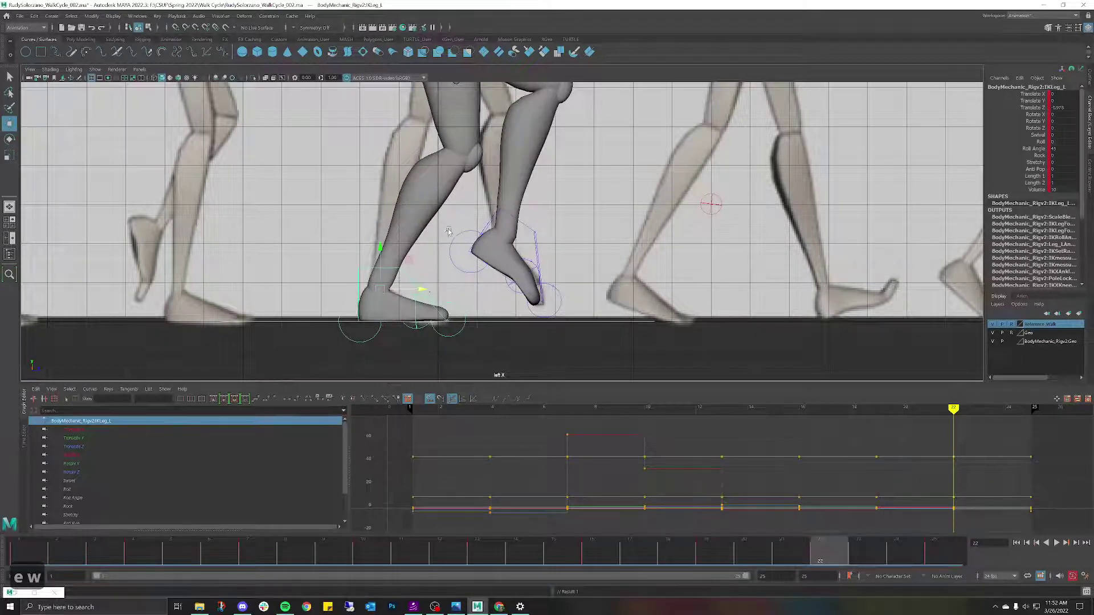
Compare the poses at frames 10 and 22, and copy the root control's (RootX_M) key at frame 10.
scroll(460, 217, down, 5)
scroll(460, 217, down, 6)
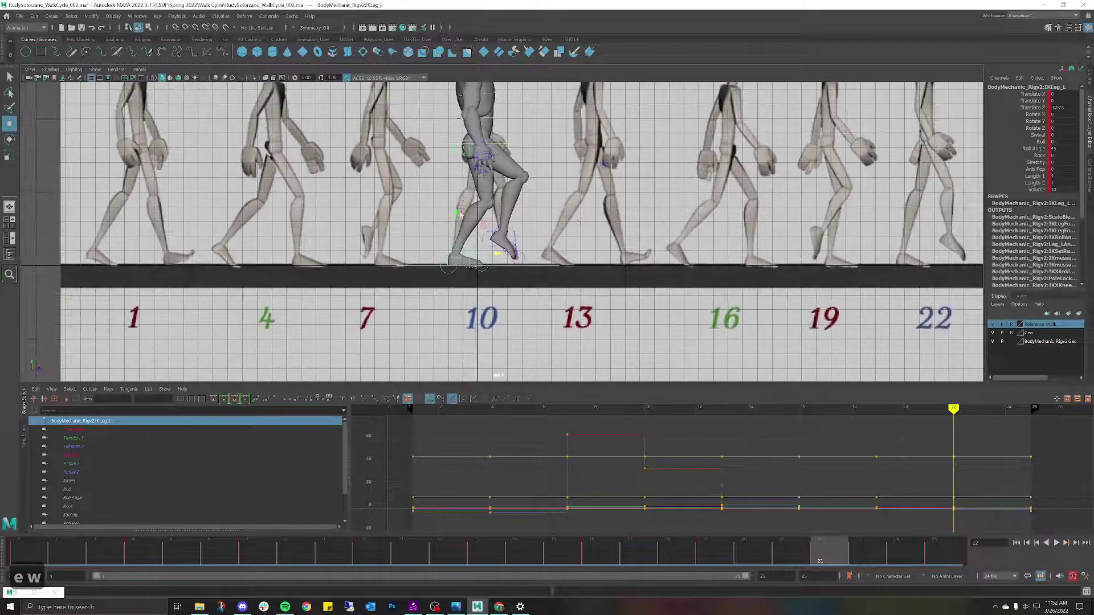
alt+middle_drag(522, 189, 499, 225)
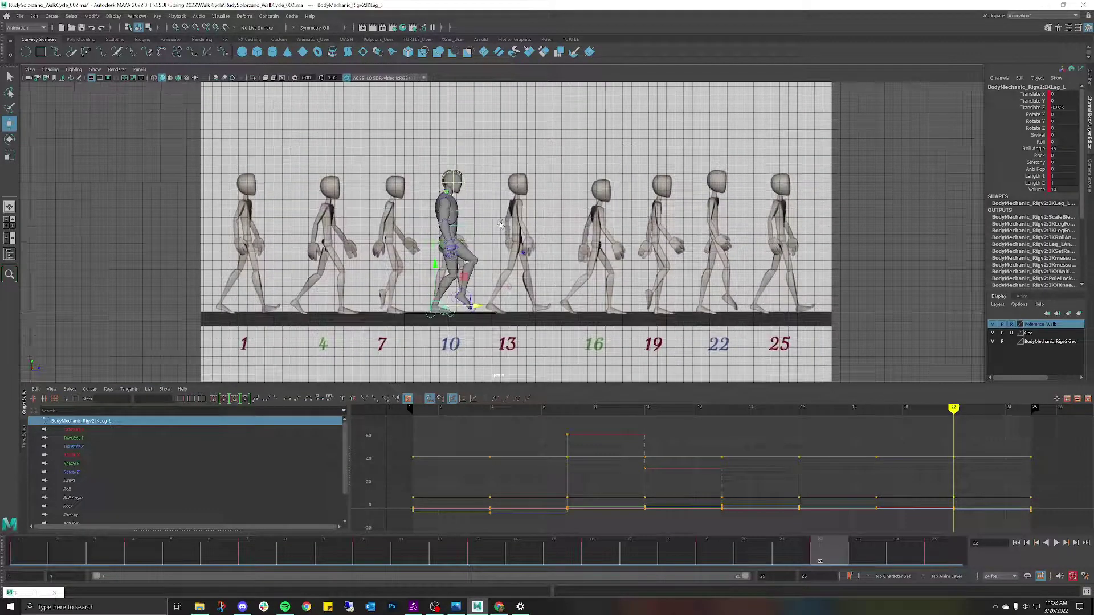
click(363, 549)
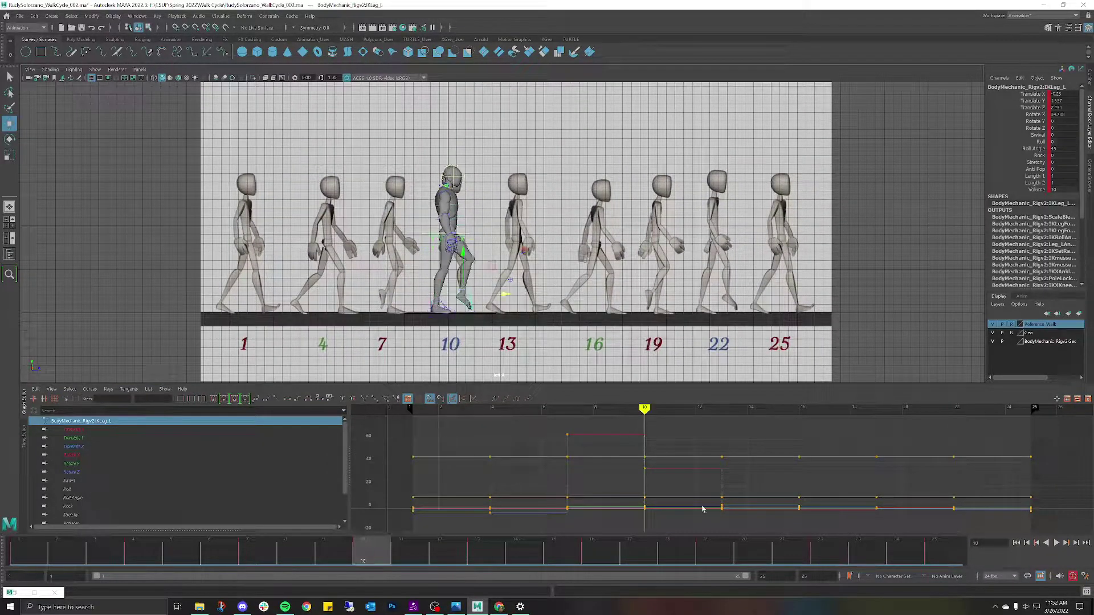
click(830, 557)
click(375, 550)
scroll(472, 218, up, 2)
click(468, 239)
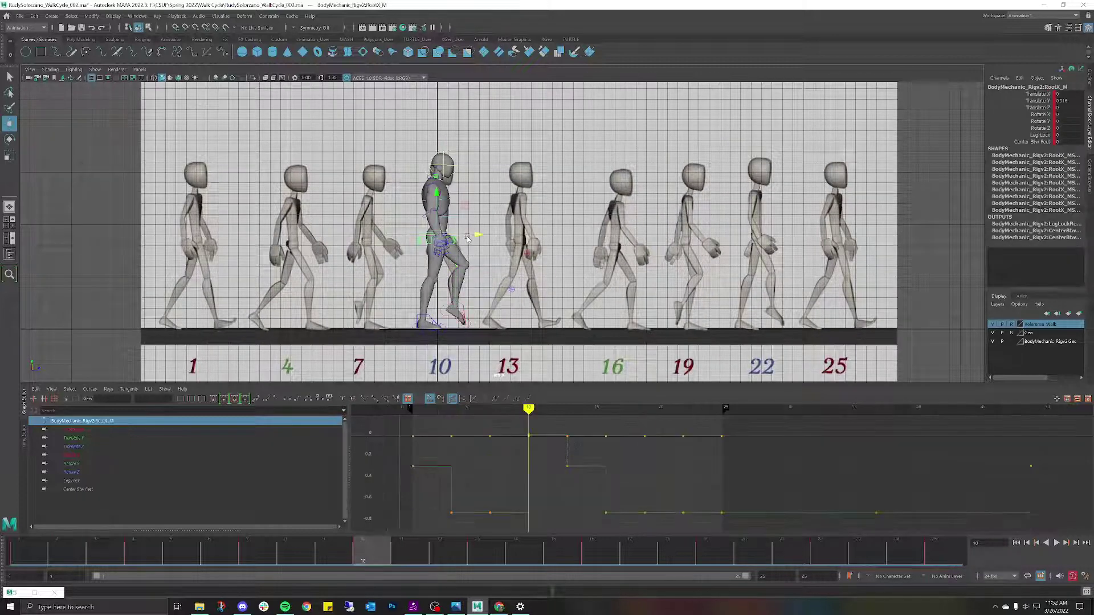
right_click(380, 567)
click(415, 404)
Paste the copied root control key onto frame 22.
click(837, 564)
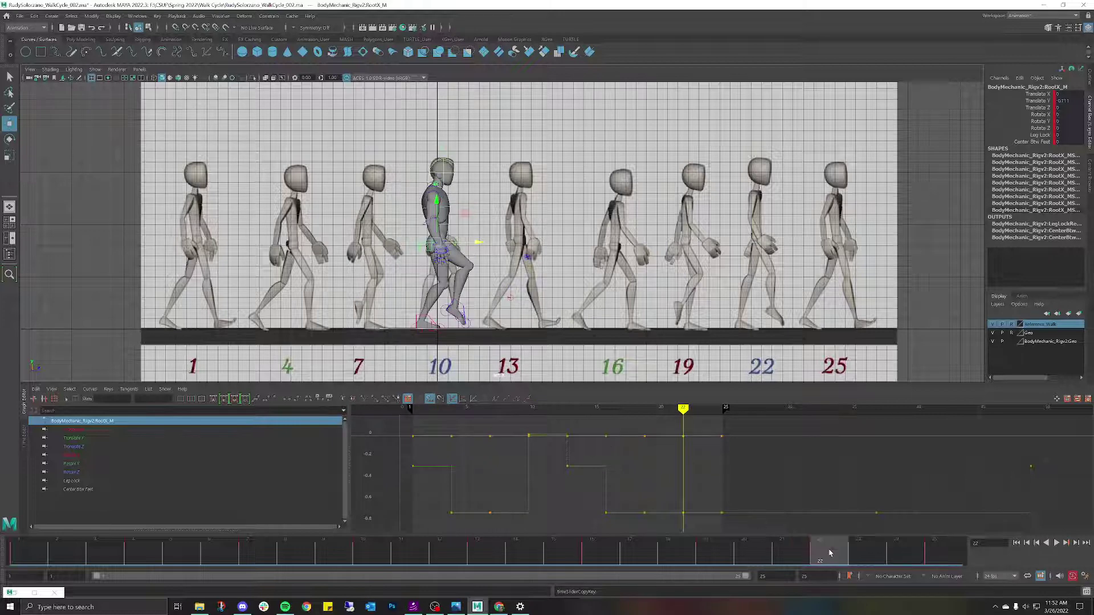
right_click(829, 553)
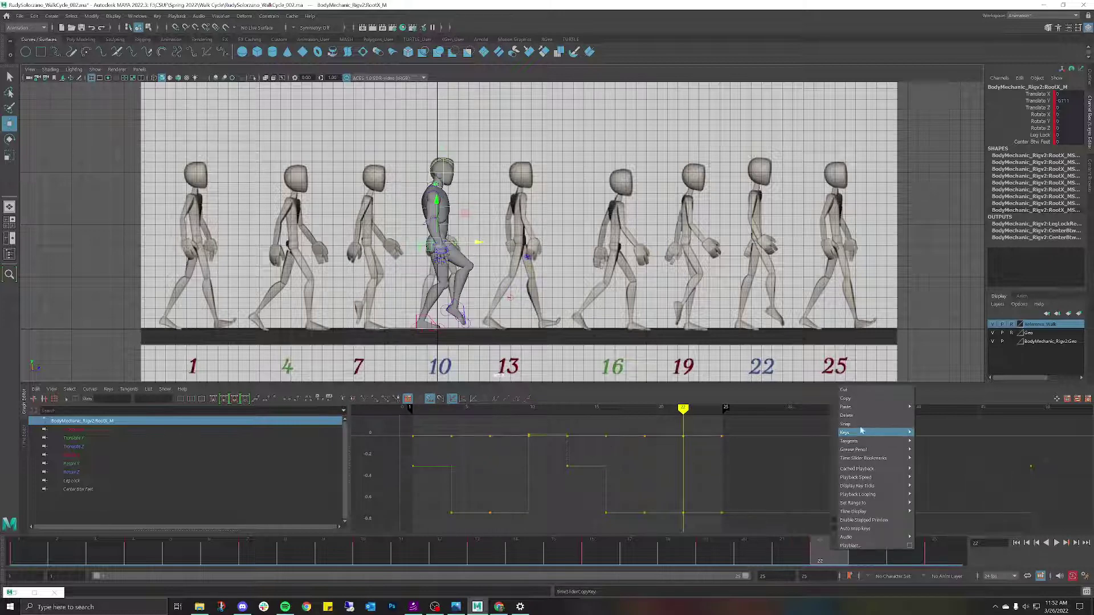
mouse_move(875, 407)
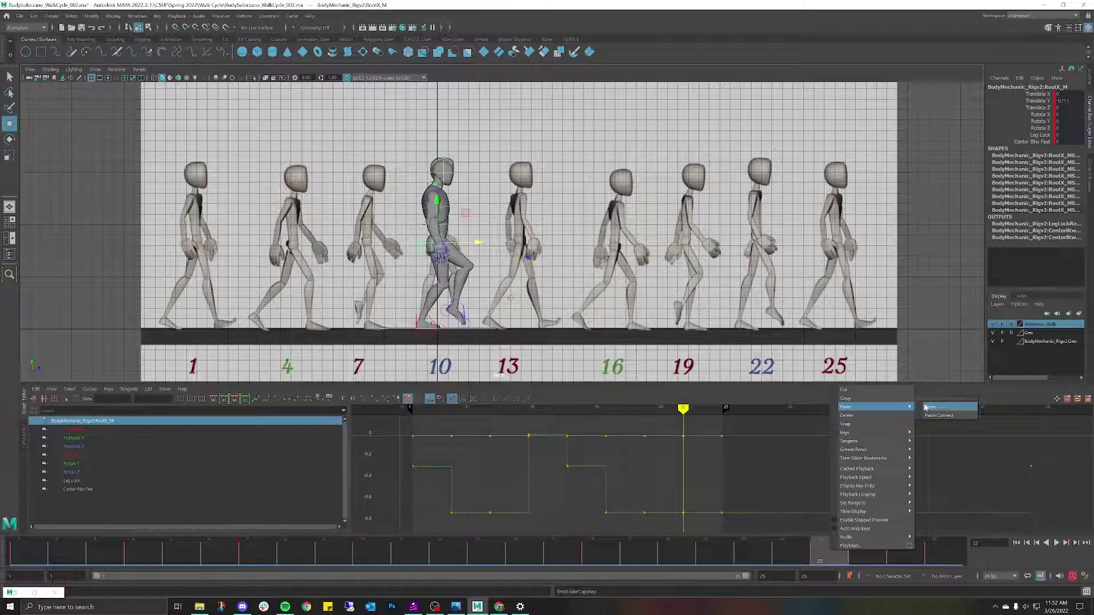
click(925, 408)
Rotate the left toe roll control (RollToes_L) slightly forward in X at frame 22 to soften the straight planted leg.
scroll(485, 314, up, 5)
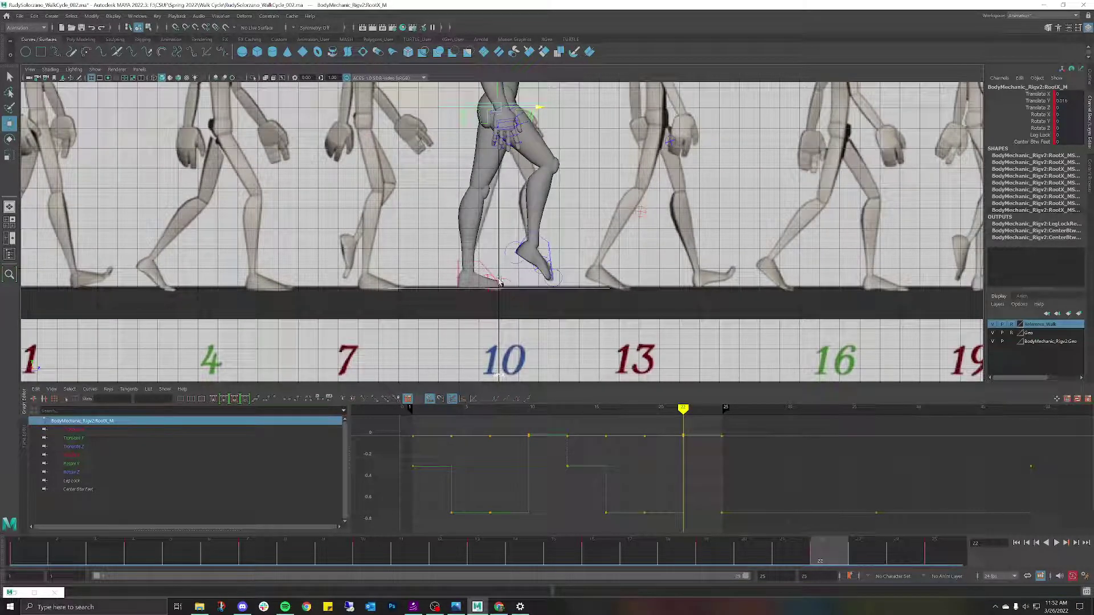
click(489, 279)
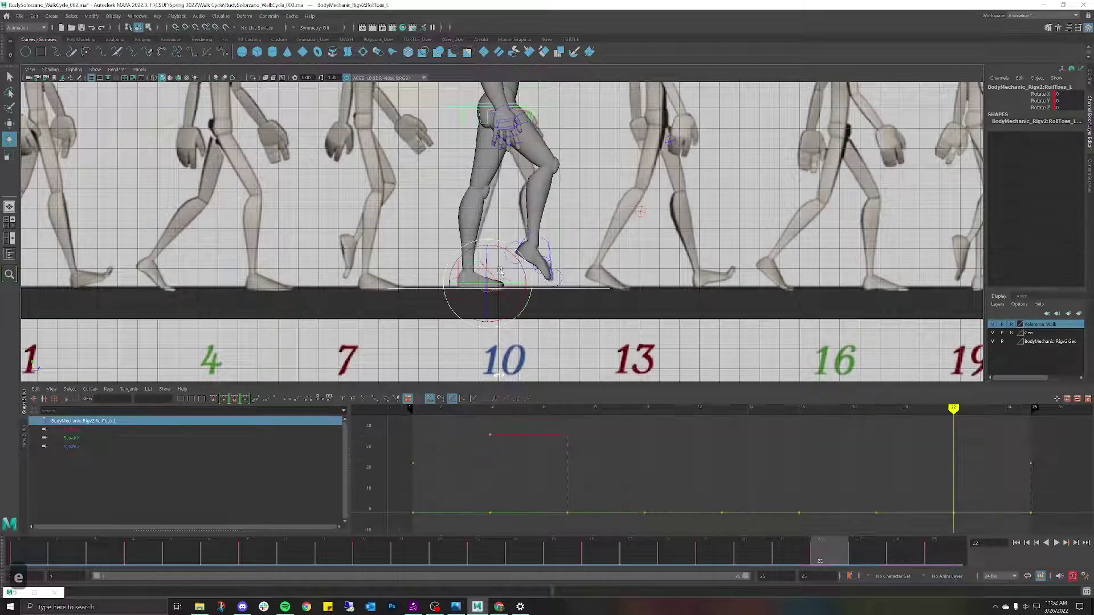
drag(517, 259, 519, 261)
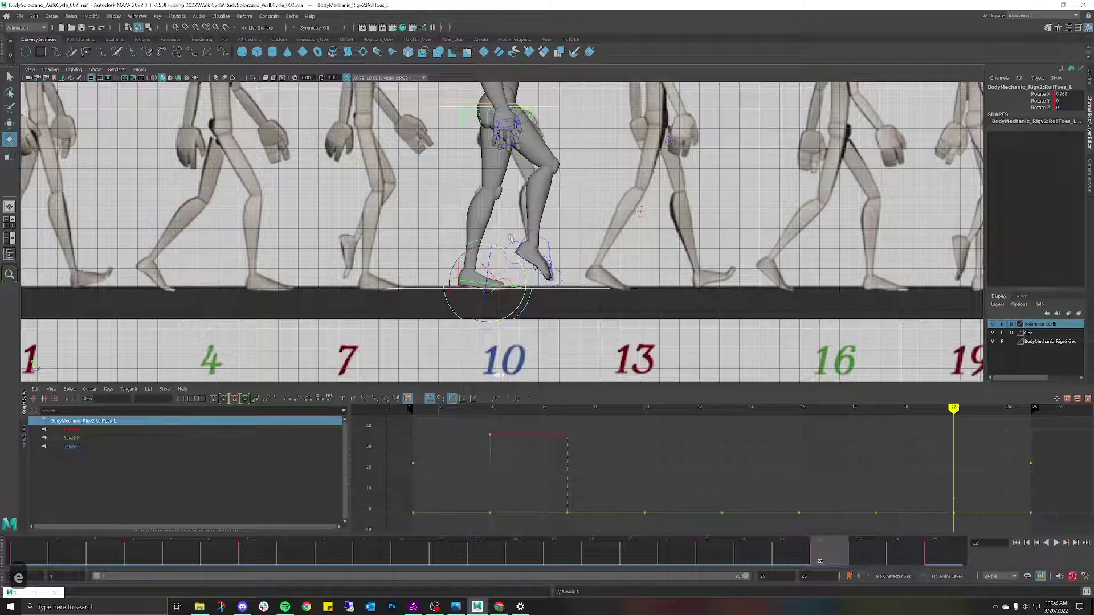
Play back the walk cycle in the left view with all reference poses in frame, stopping at frame 25.
scroll(511, 238, down, 3)
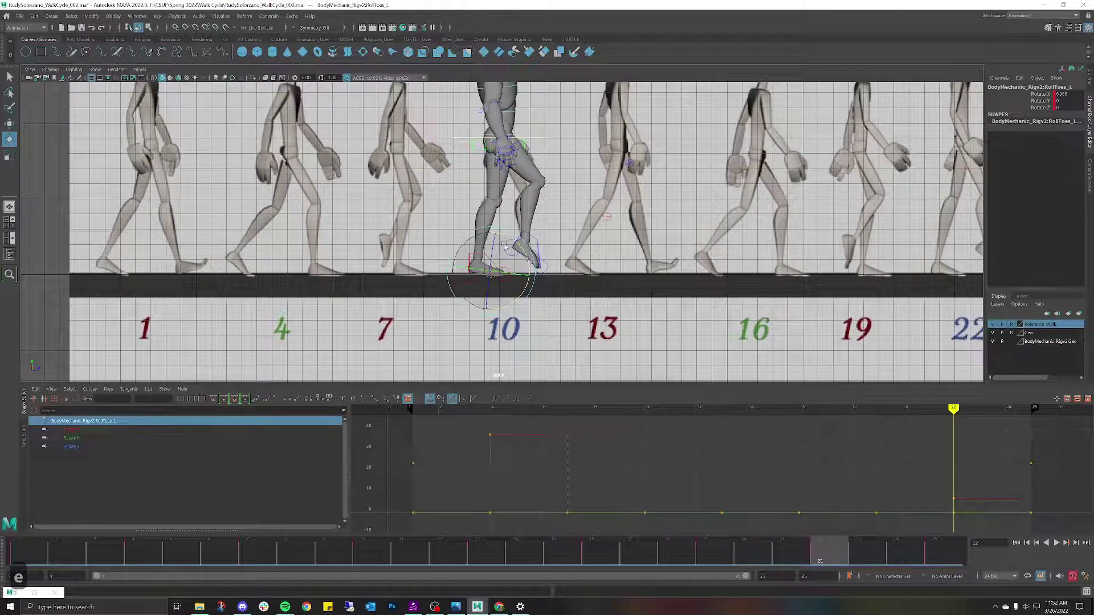
scroll(505, 246, down, 5)
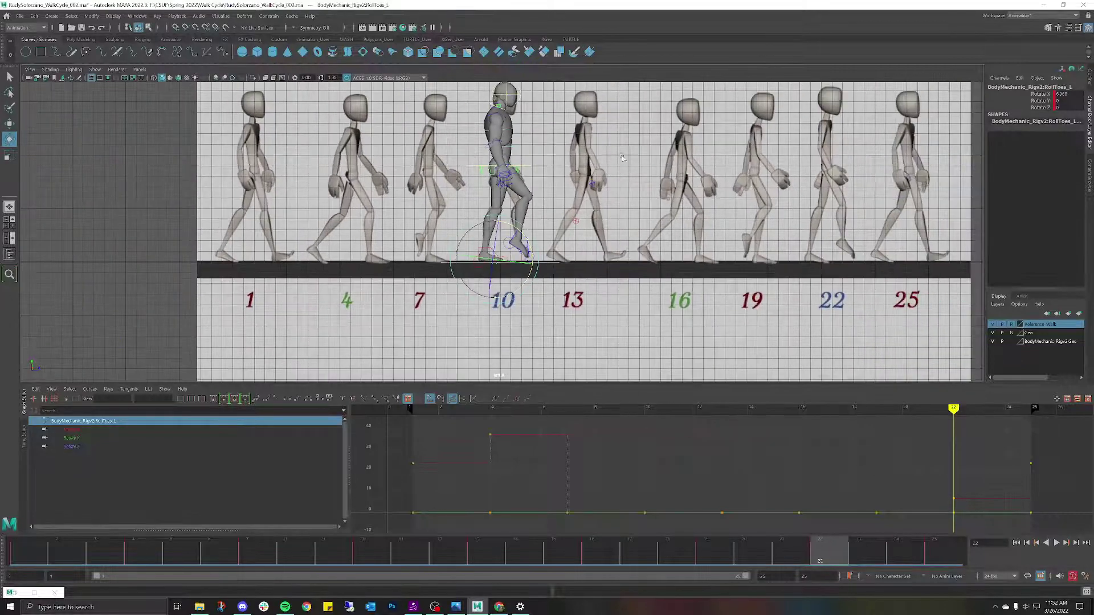
alt+middle_drag(618, 148, 585, 239)
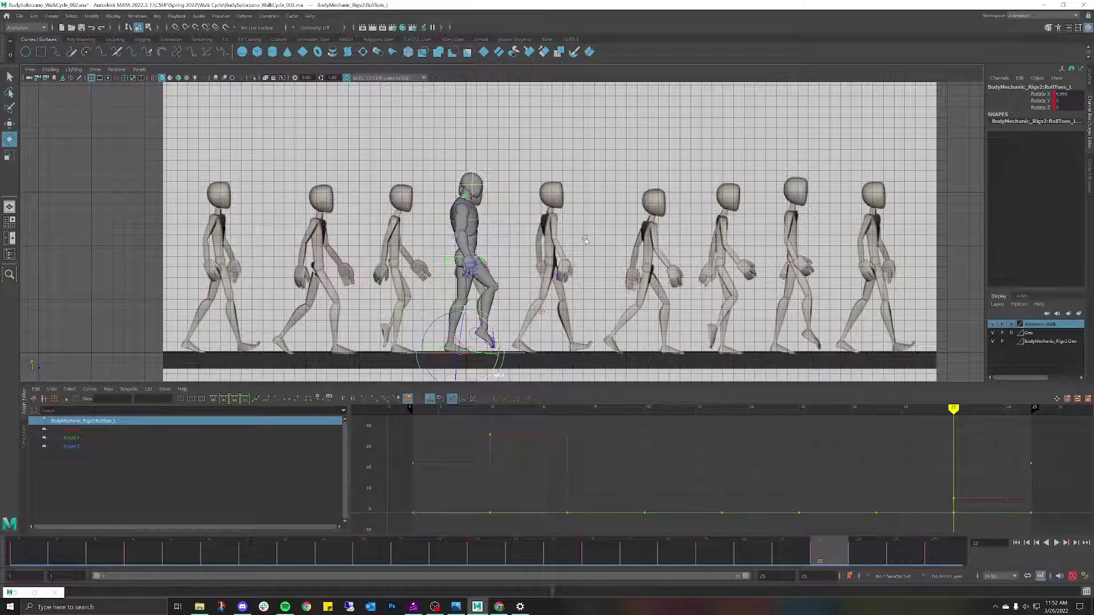
scroll(585, 239, down, 3)
alt+middle_drag(634, 246, 617, 225)
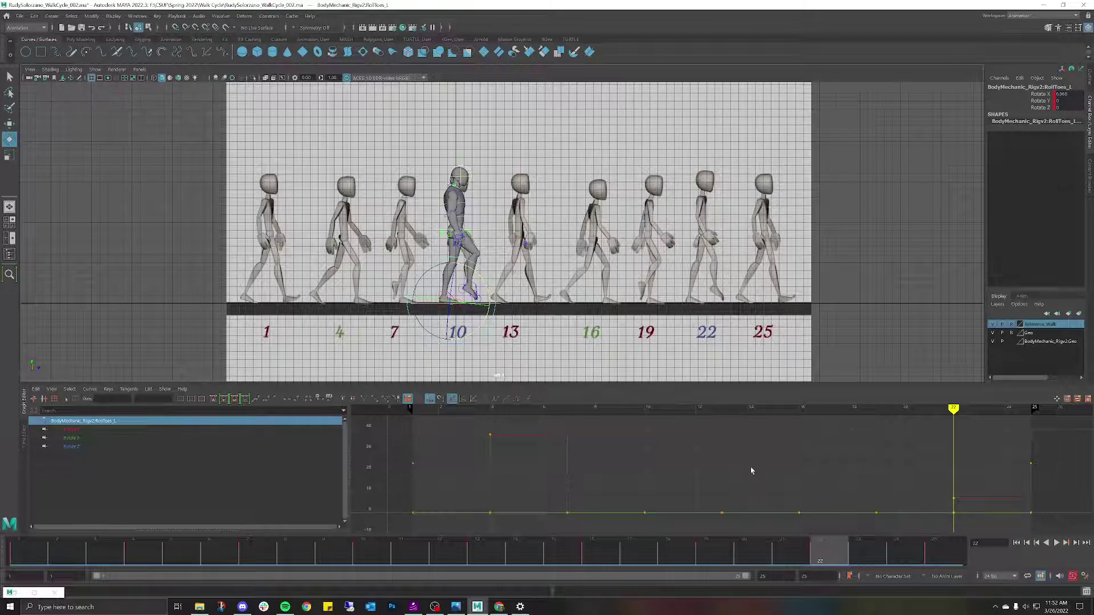
key(alt+v)
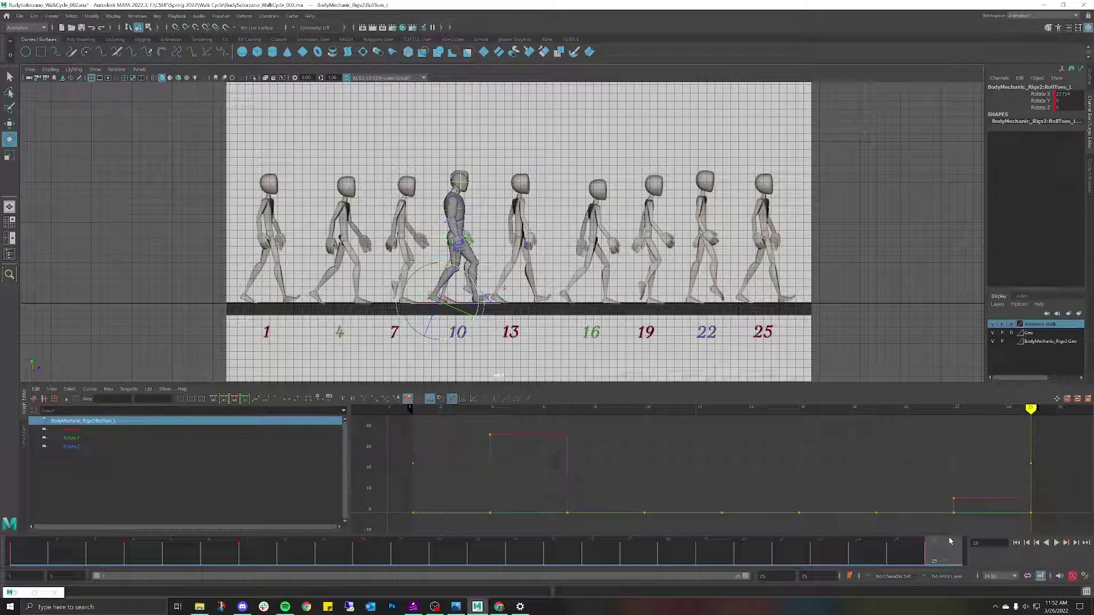
Switch to the perspective view facing the character's front and hide the walk reference layer and the NURBS curves.
key(space)
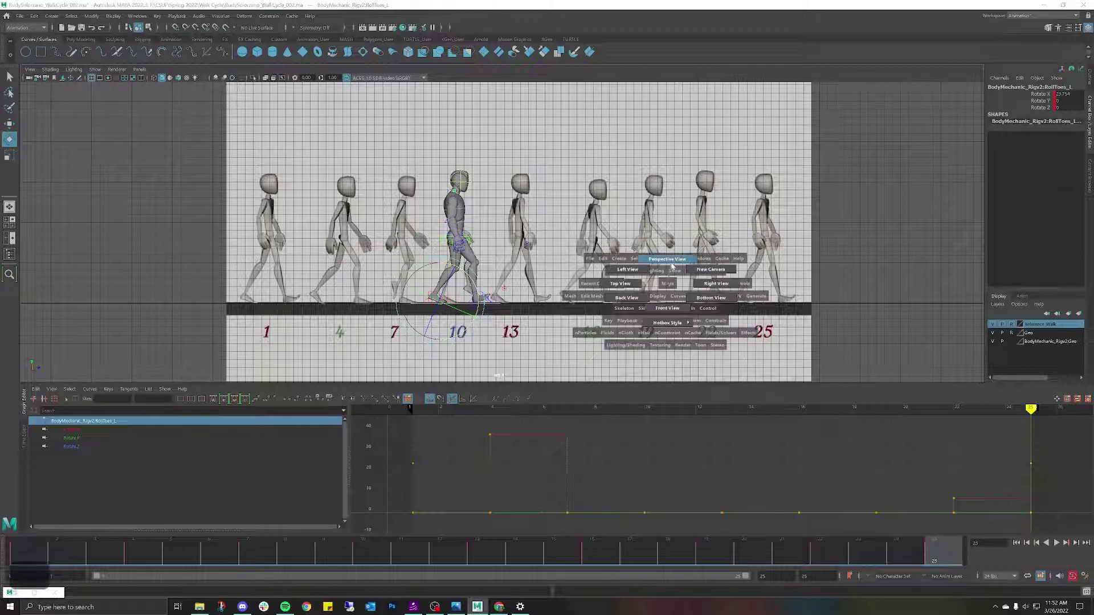
click(671, 262)
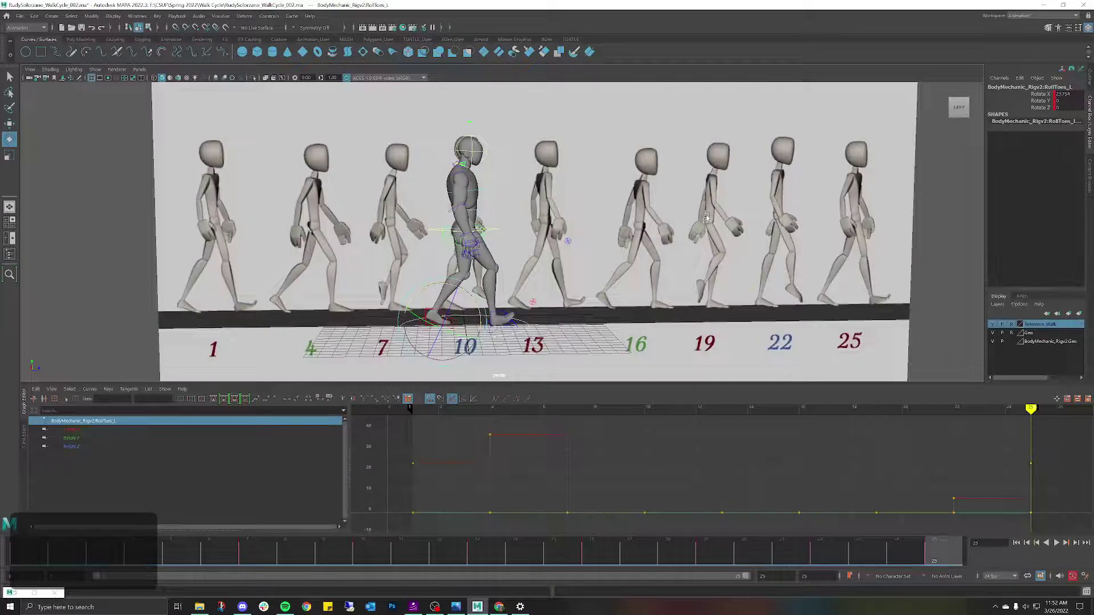
alt+drag(706, 218, 649, 215)
click(695, 196)
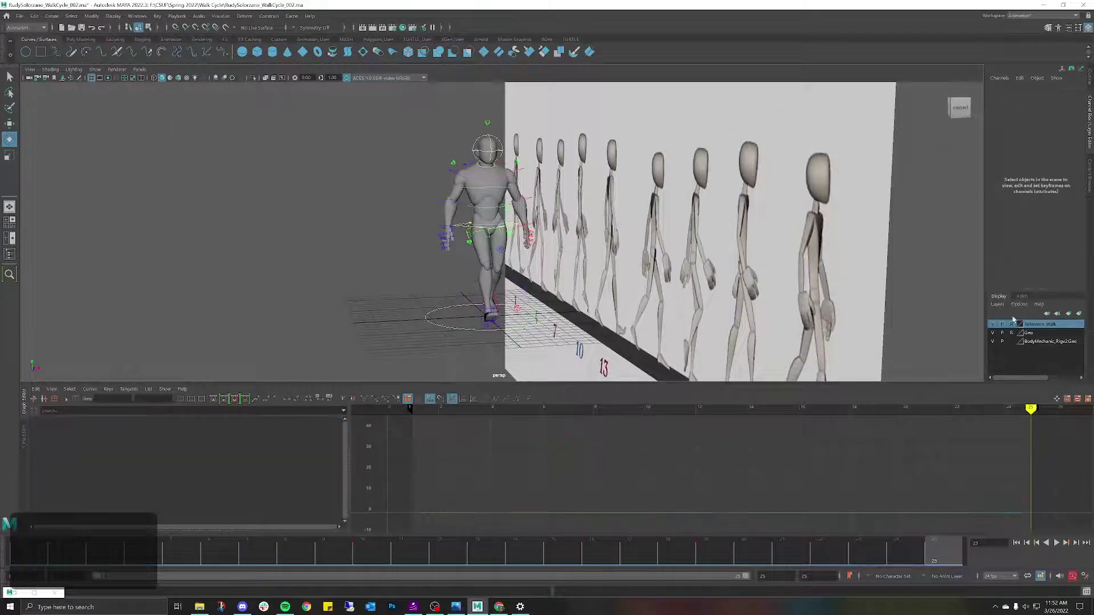
click(995, 325)
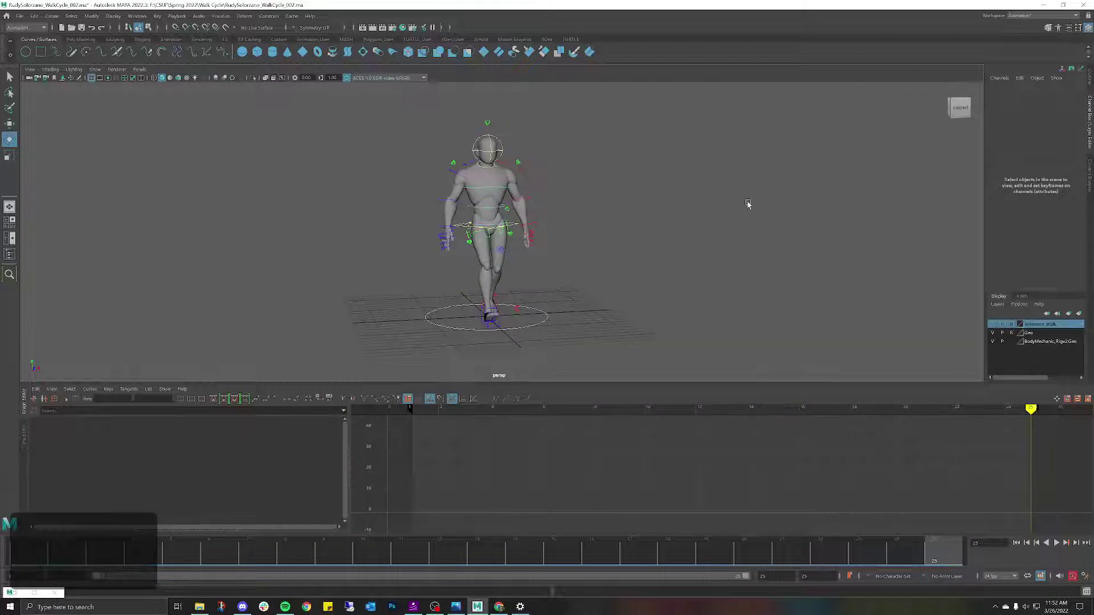
click(95, 70)
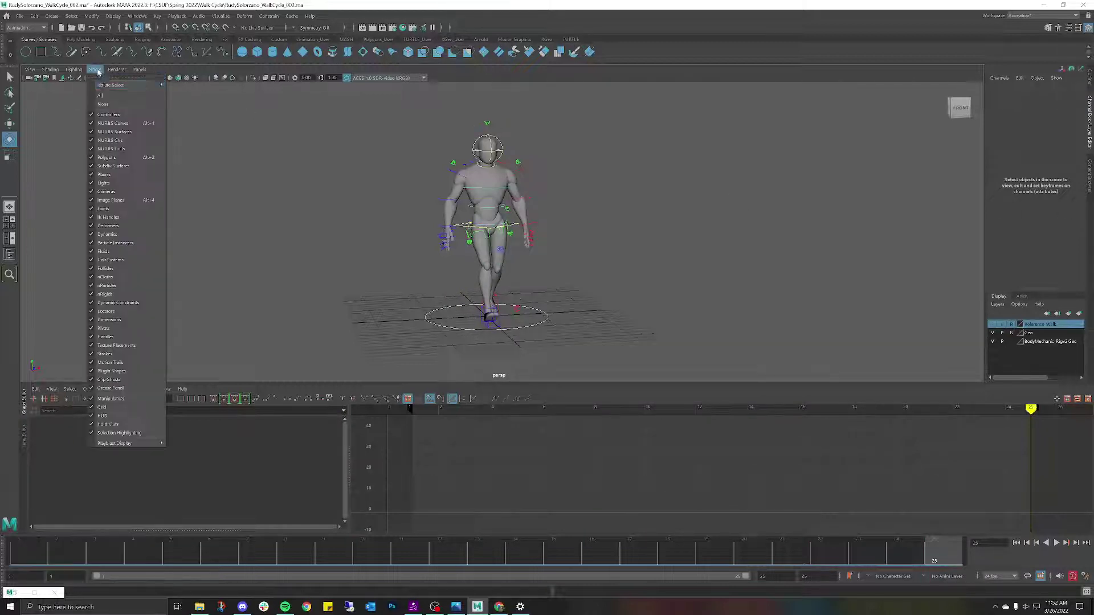
click(113, 123)
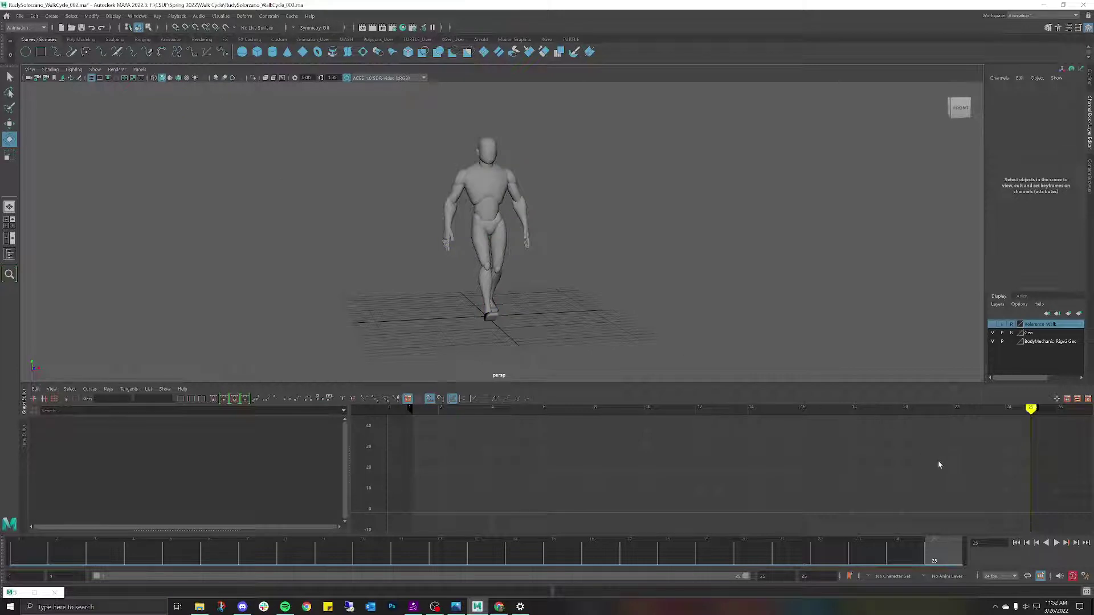
Play the walk cycle in the perspective view and compare the poses at frames 25 and 1.
click(1057, 544)
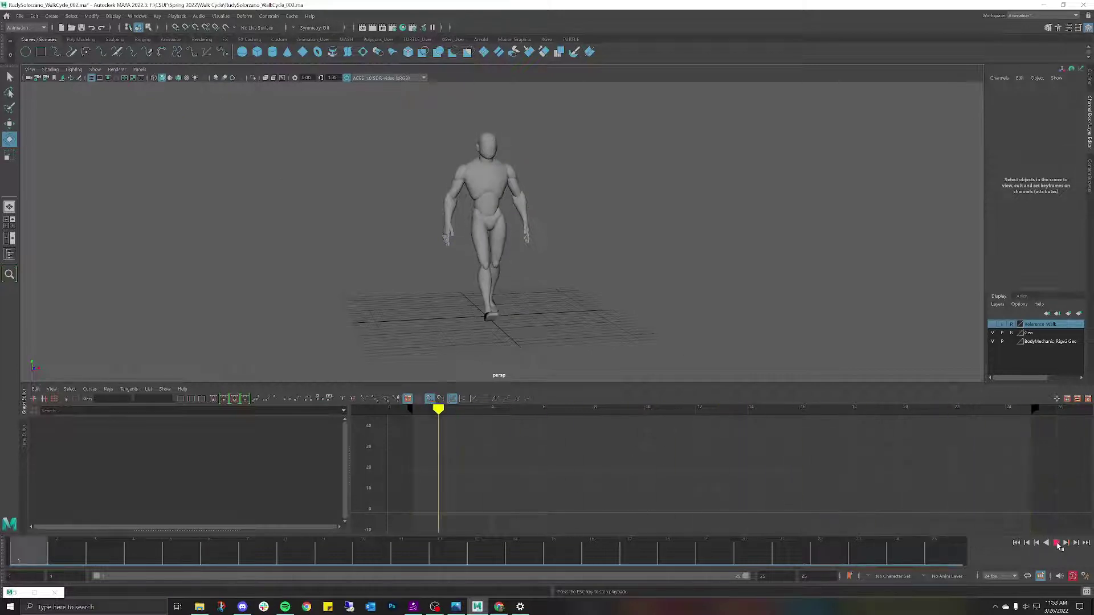
click(1057, 543)
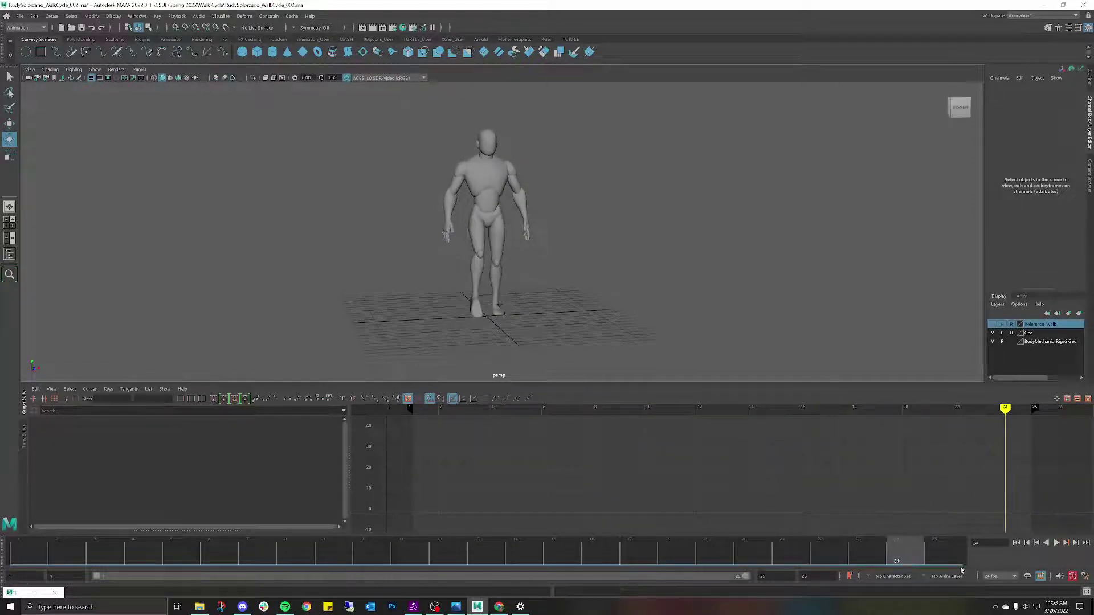
click(949, 565)
click(17, 556)
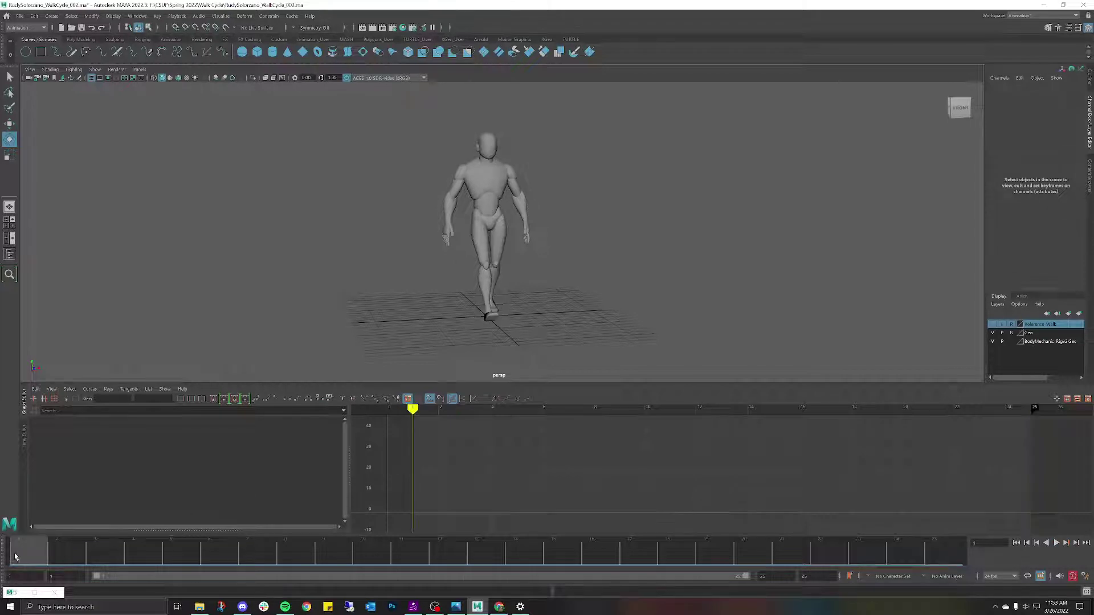
click(940, 557)
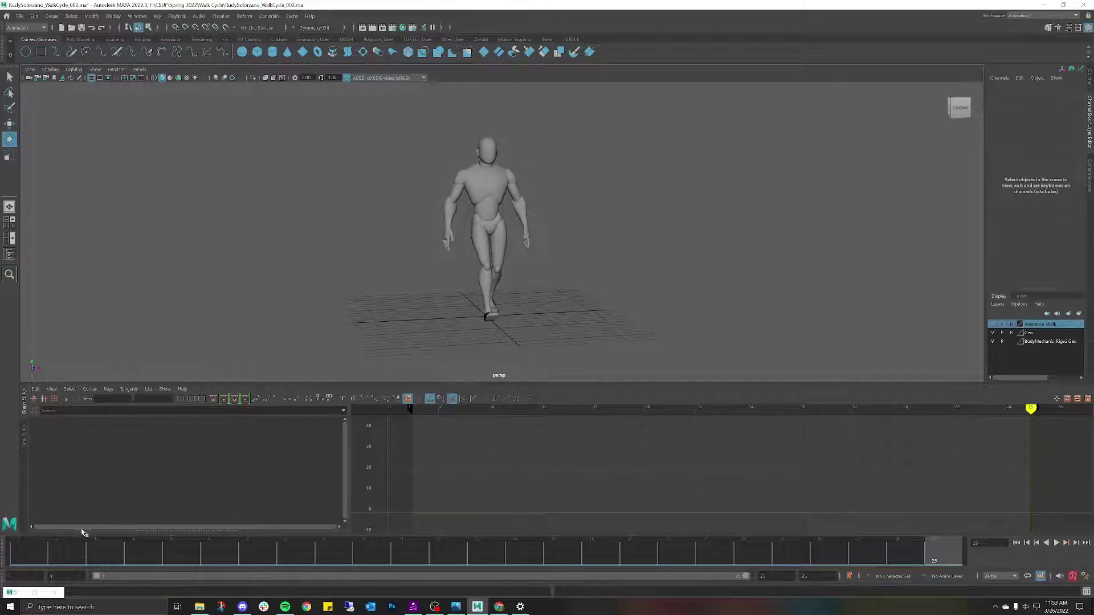
click(34, 553)
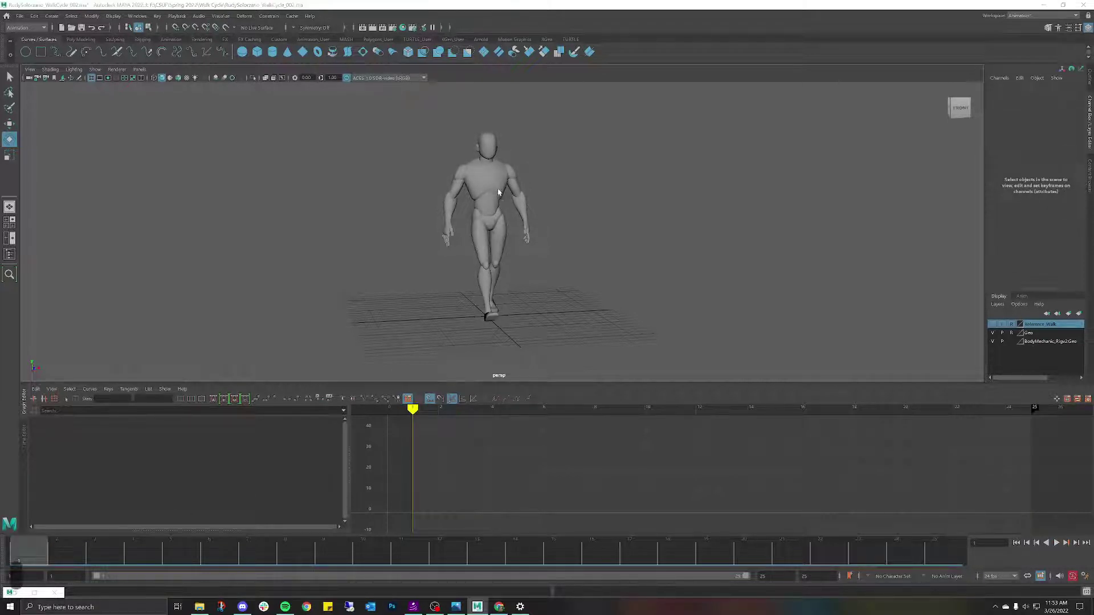
Scrub the walk cycle between frames 1 and 10 in the left view, returning to frame 1.
key(space)
key(space)
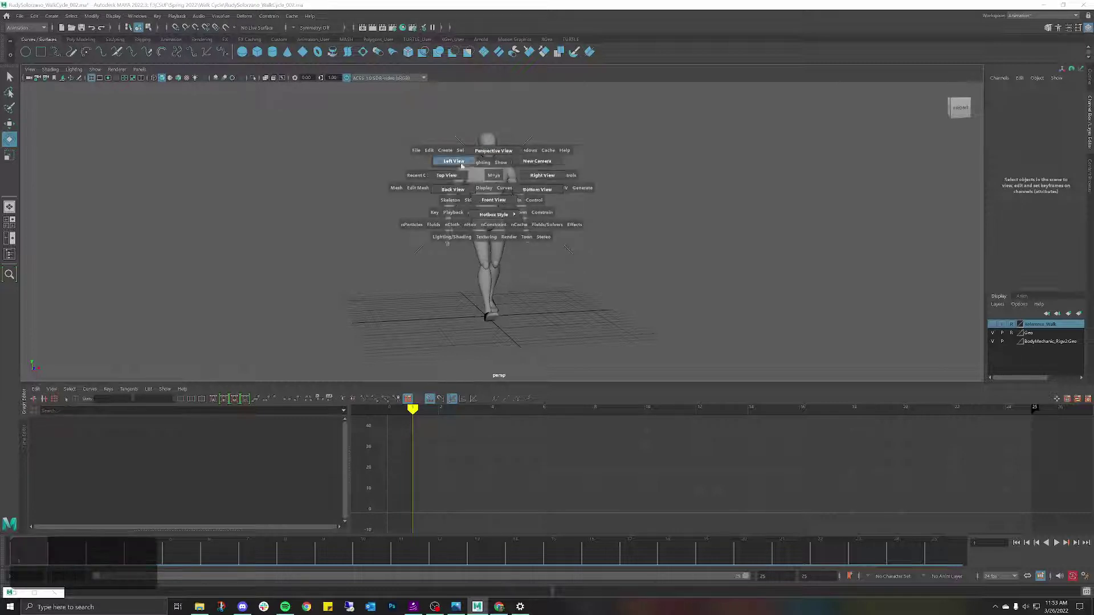
click(462, 165)
scroll(501, 220, up, 5)
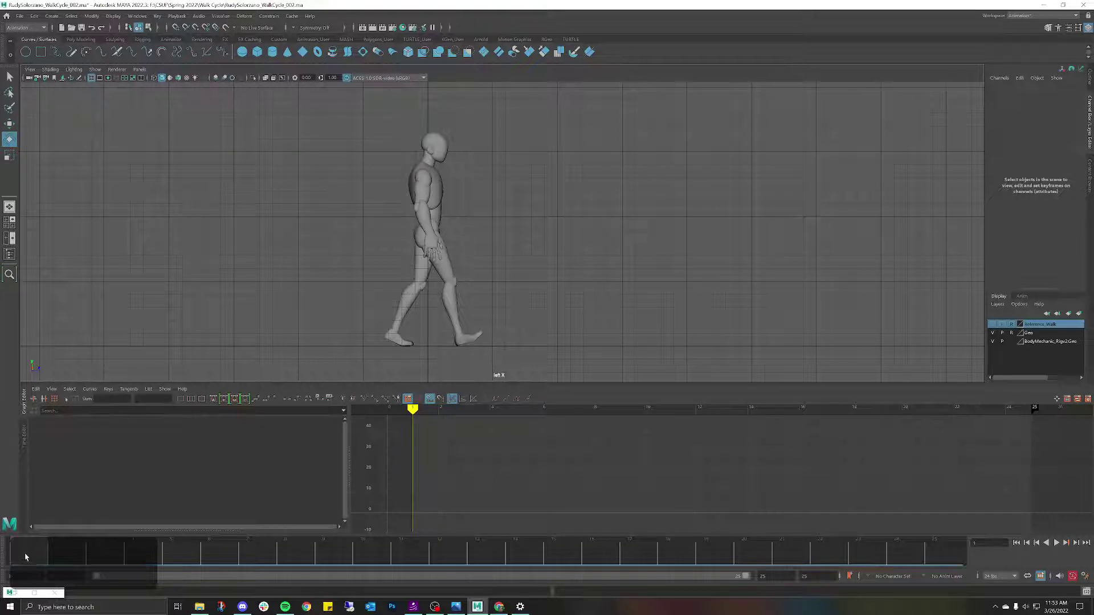
drag(25, 552, 362, 547)
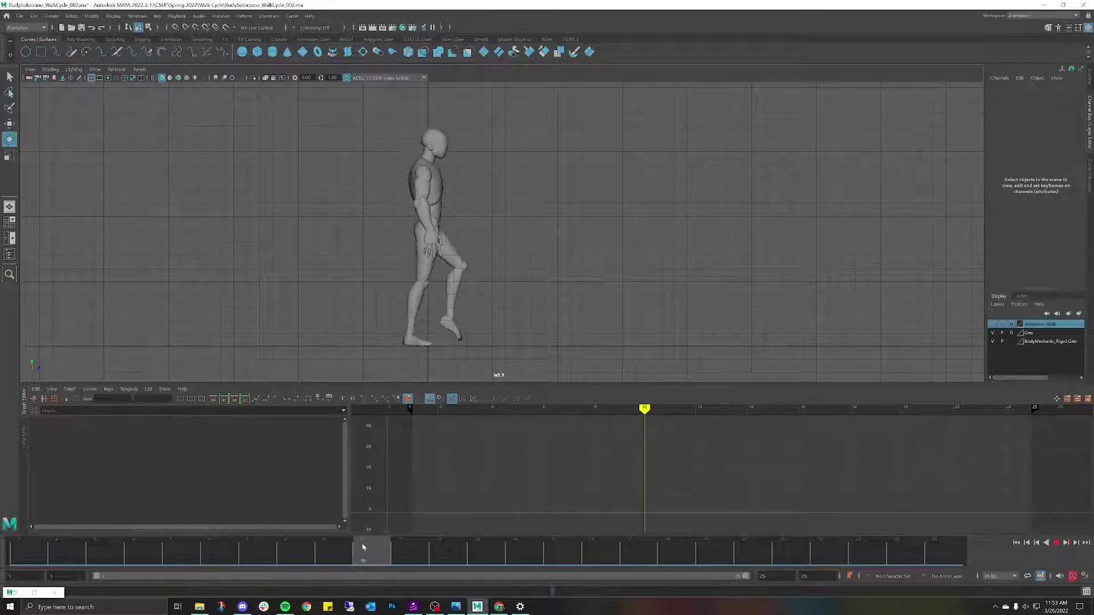
click(22, 549)
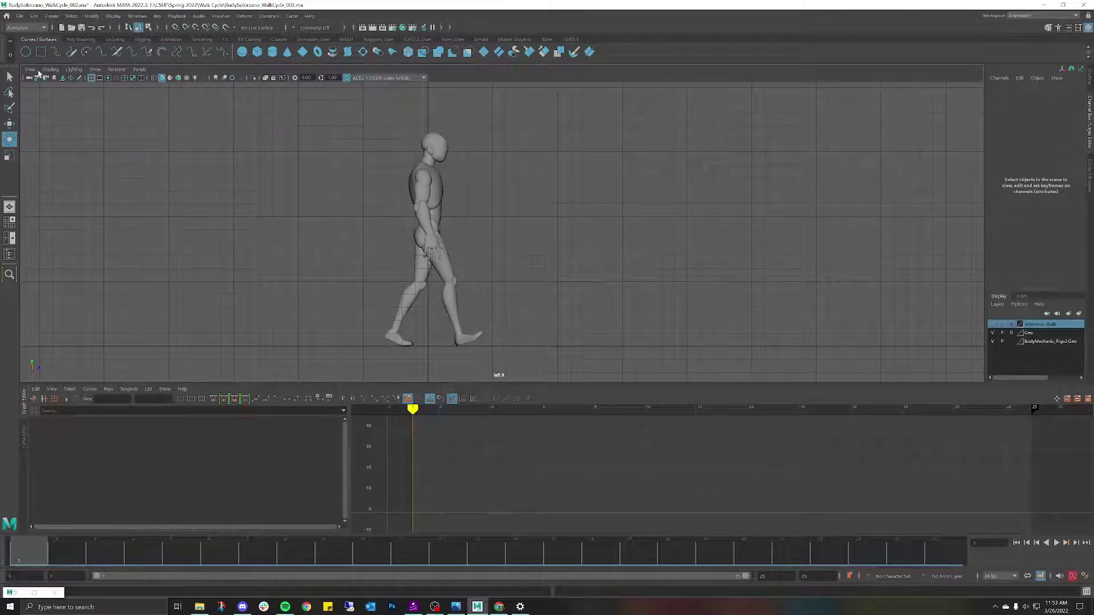
Show the NURBS curves again, select the root control (RootX_M), and compare its pose at frames 10 and 1.
mouse_move(86, 69)
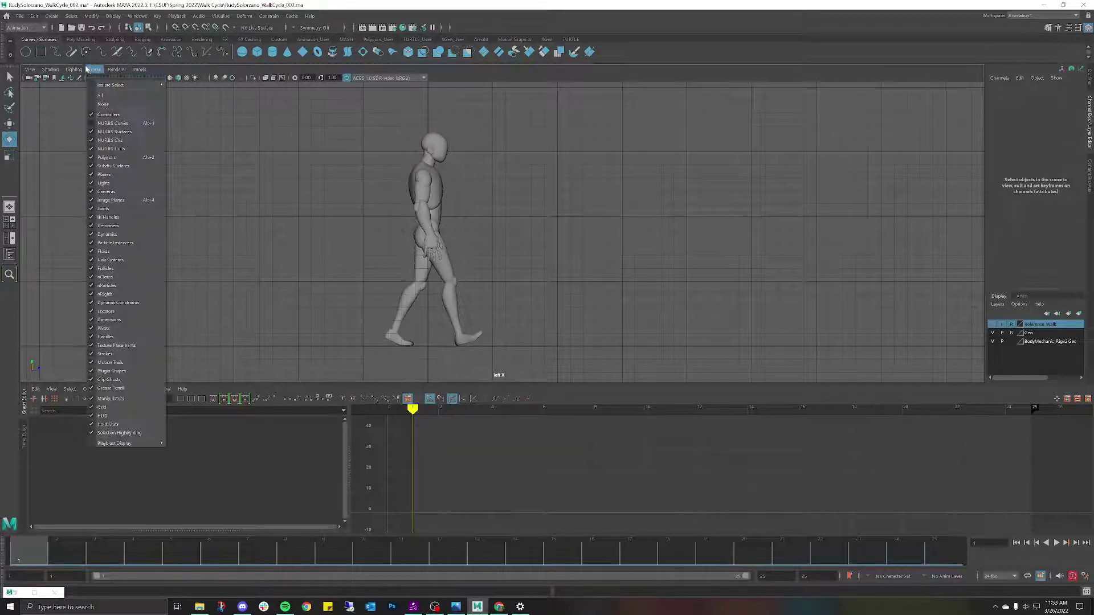
click(110, 123)
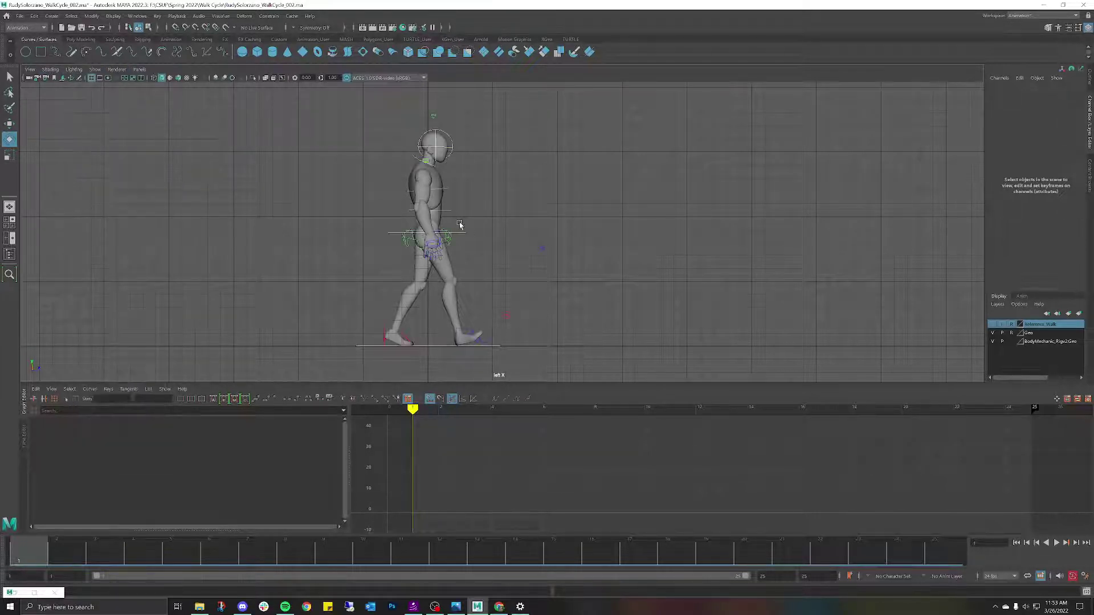
click(476, 246)
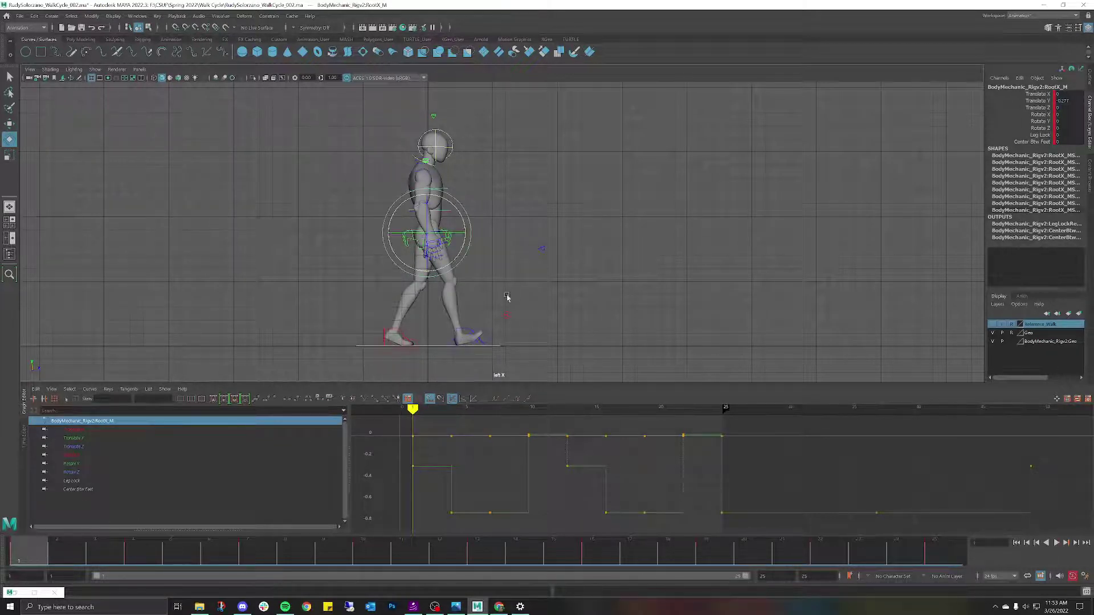
click(369, 557)
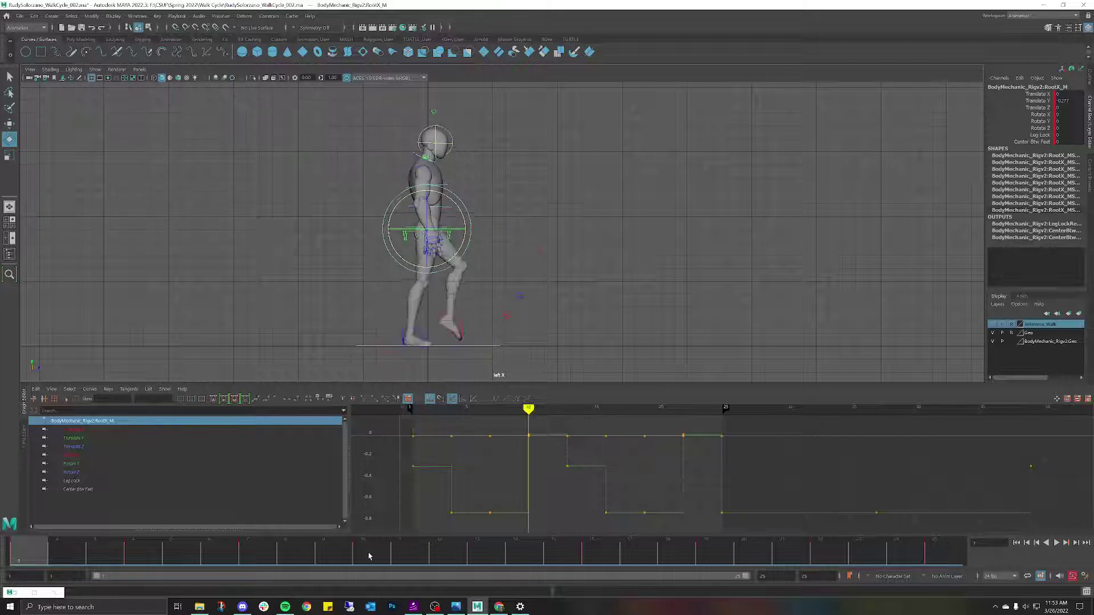
click(41, 546)
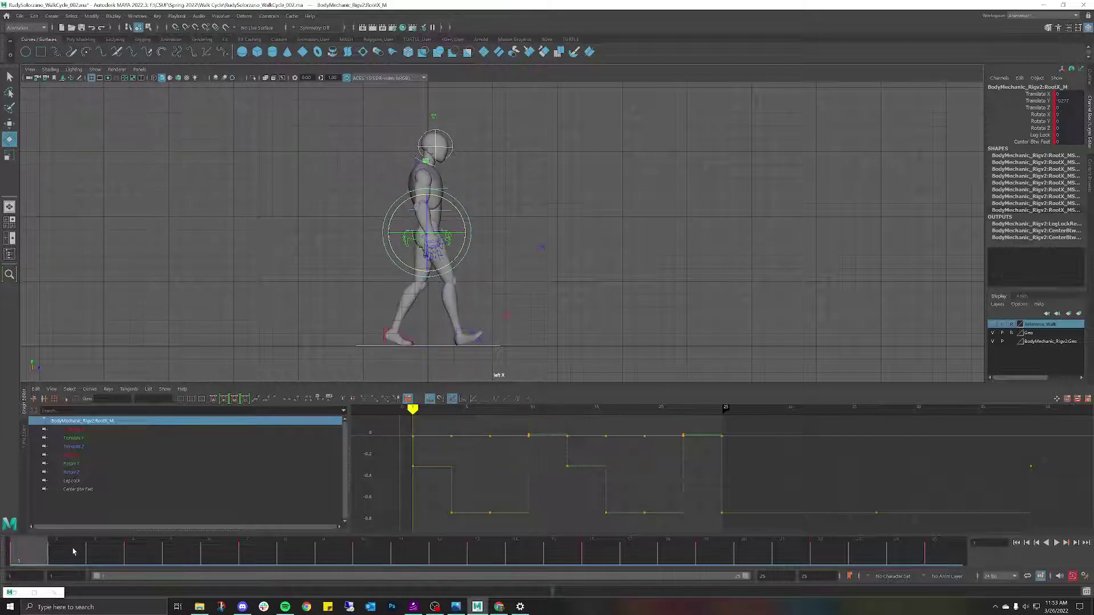
Copy the root control's key at frame 1, paste it onto frame 25, and play the cycle to check the loop.
click(355, 551)
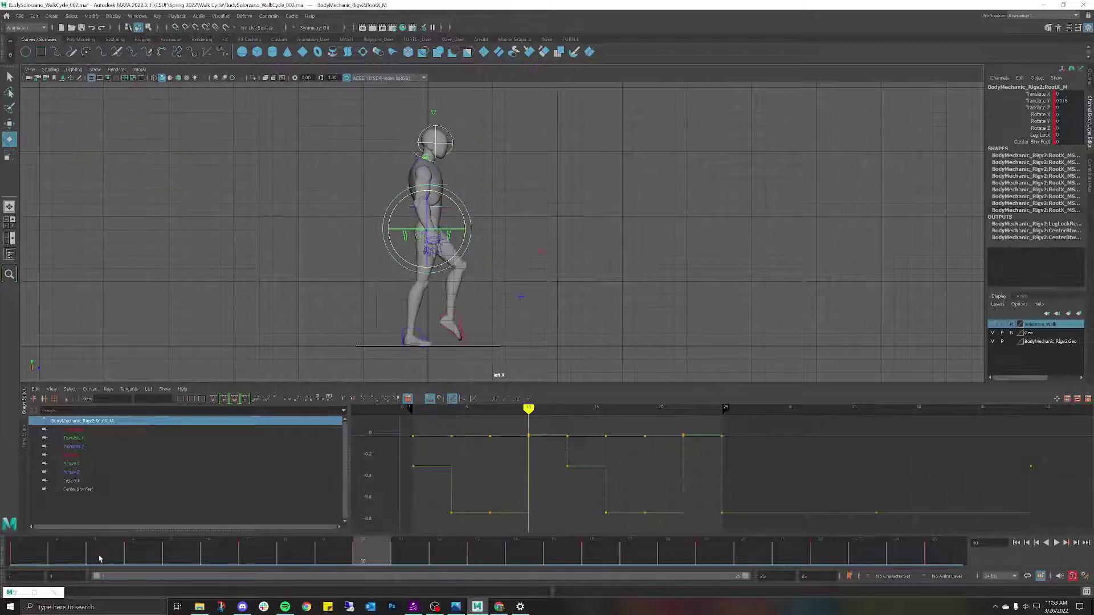
click(35, 553)
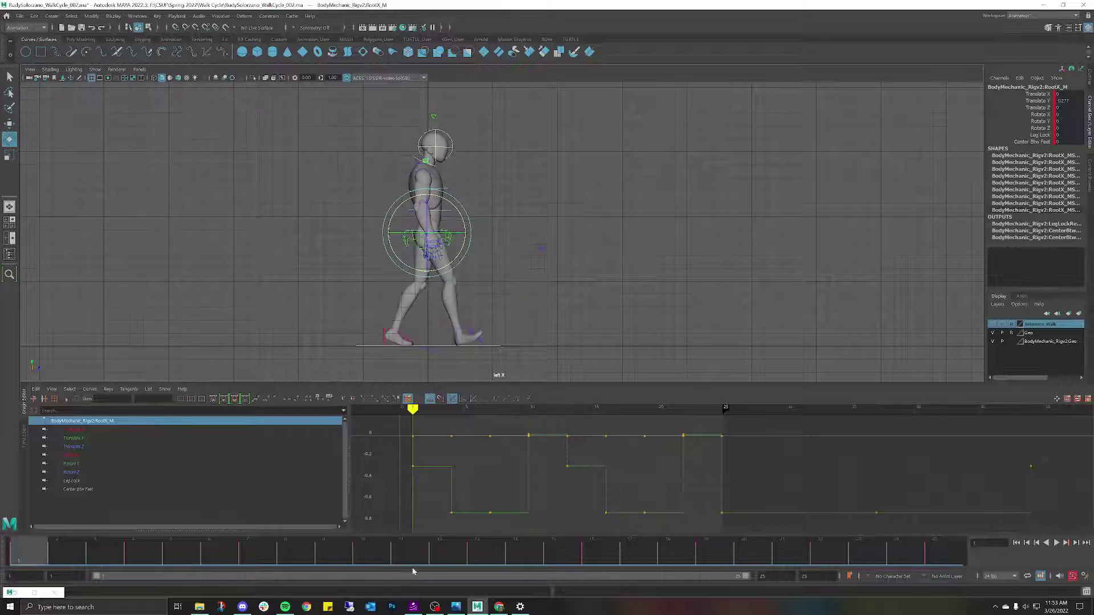
click(372, 551)
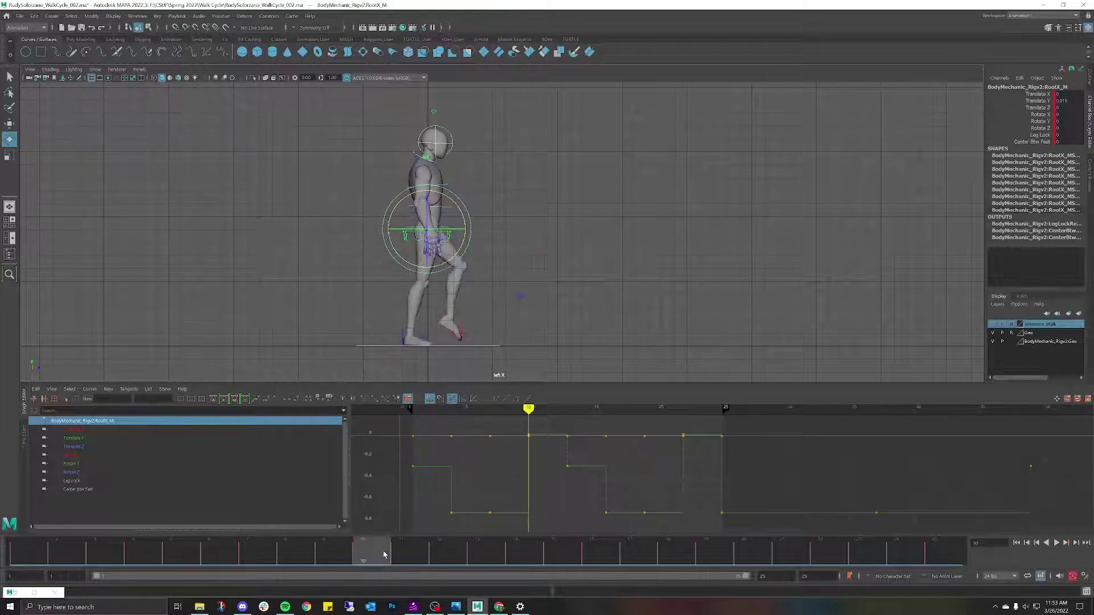
click(30, 551)
right_click(33, 550)
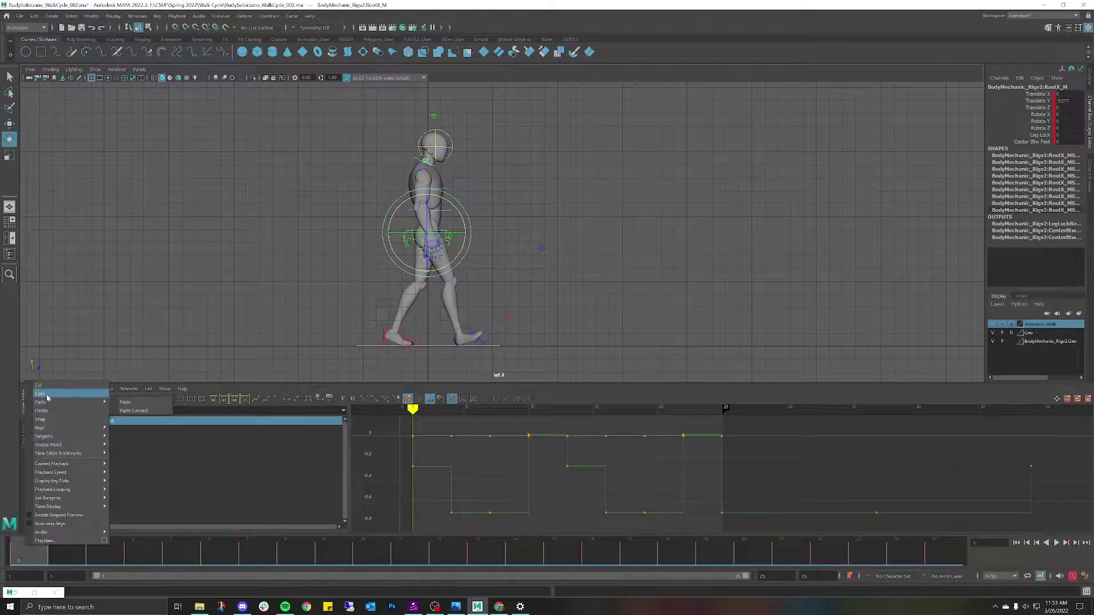
click(46, 394)
click(941, 556)
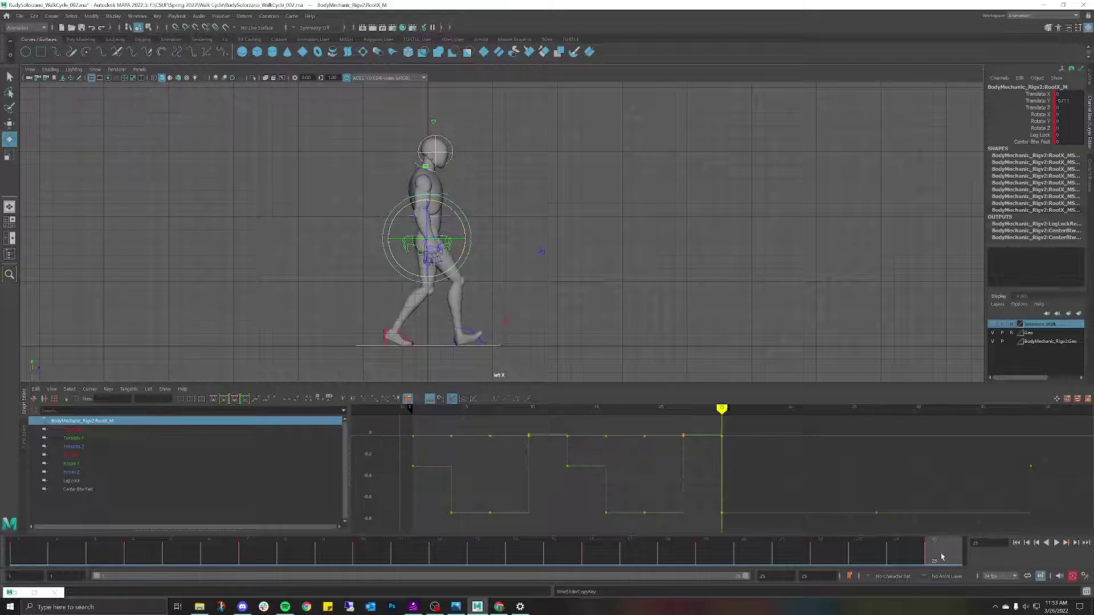
right_click(942, 557)
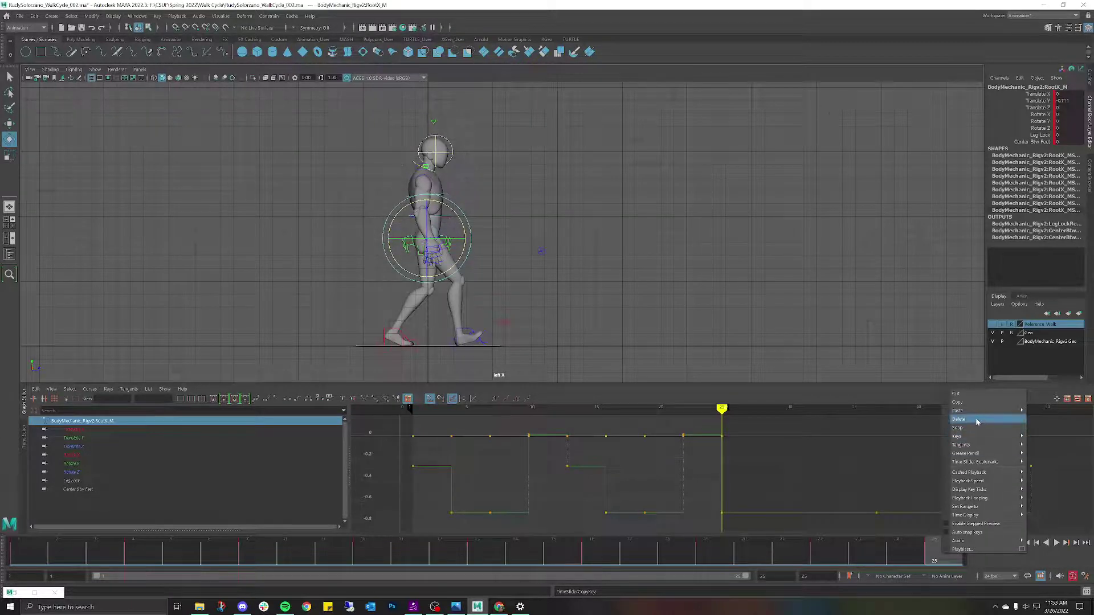
mouse_move(974, 413)
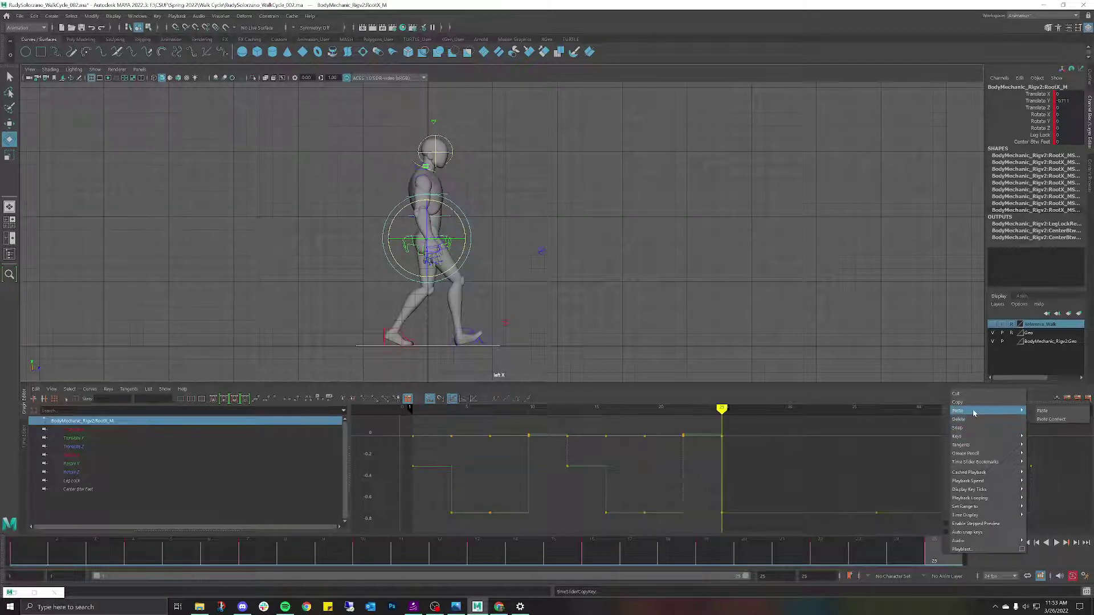
click(1042, 412)
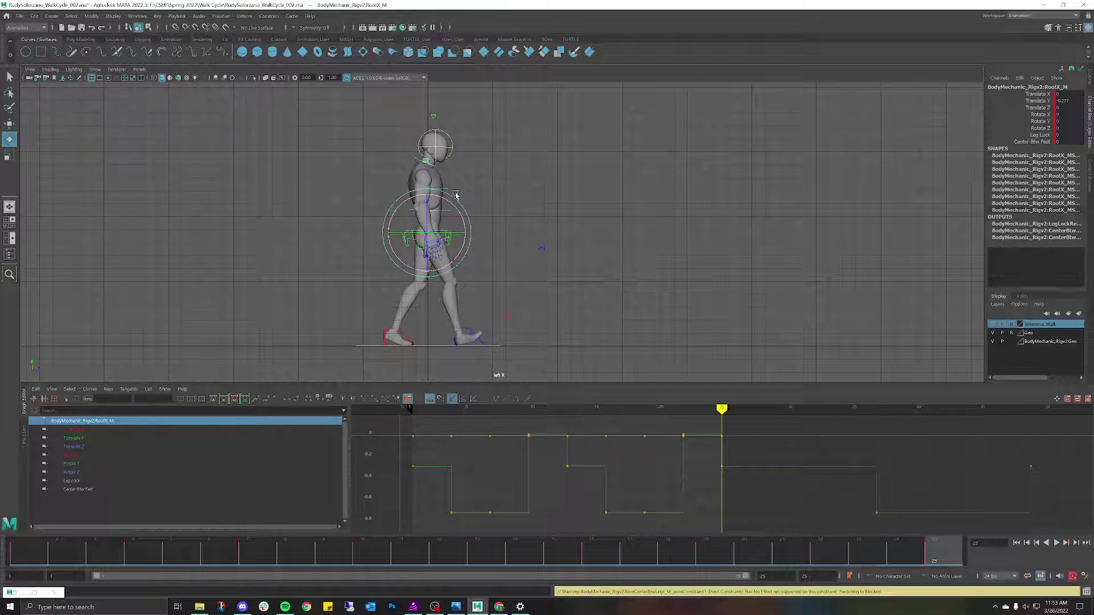
click(23, 551)
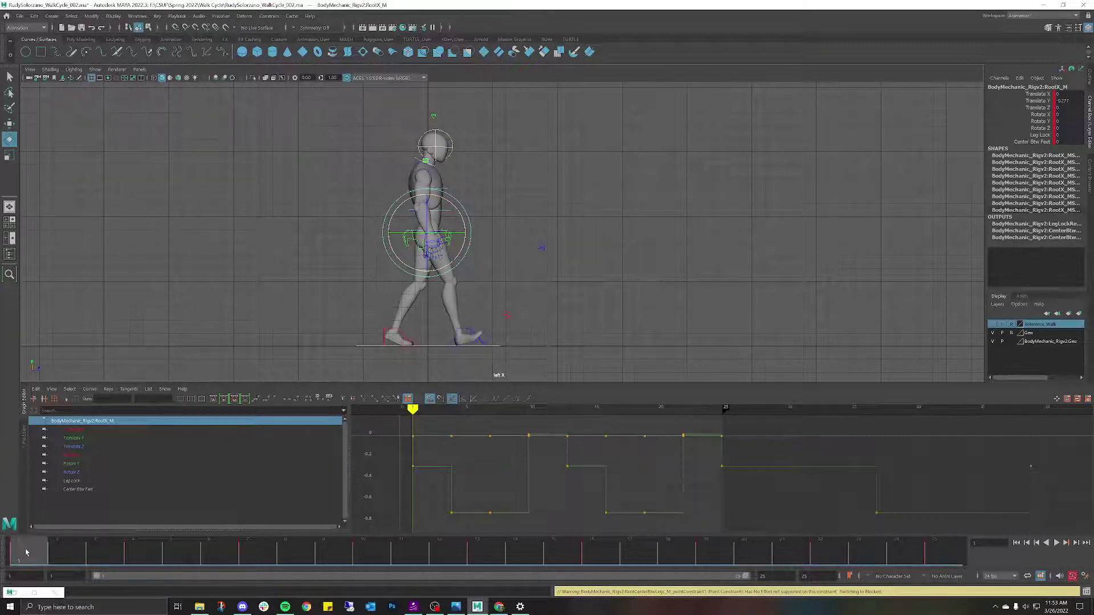
key(alt+v)
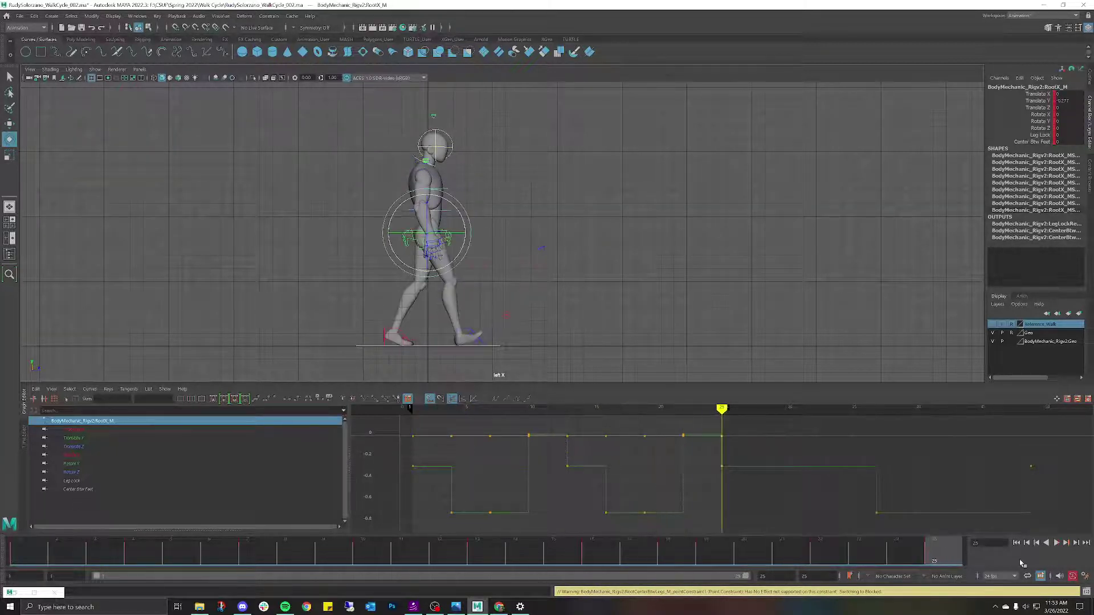
Switch to the perspective view, deselect the root control, and hide the NURBS curves.
key(space)
drag(594, 289, 587, 271)
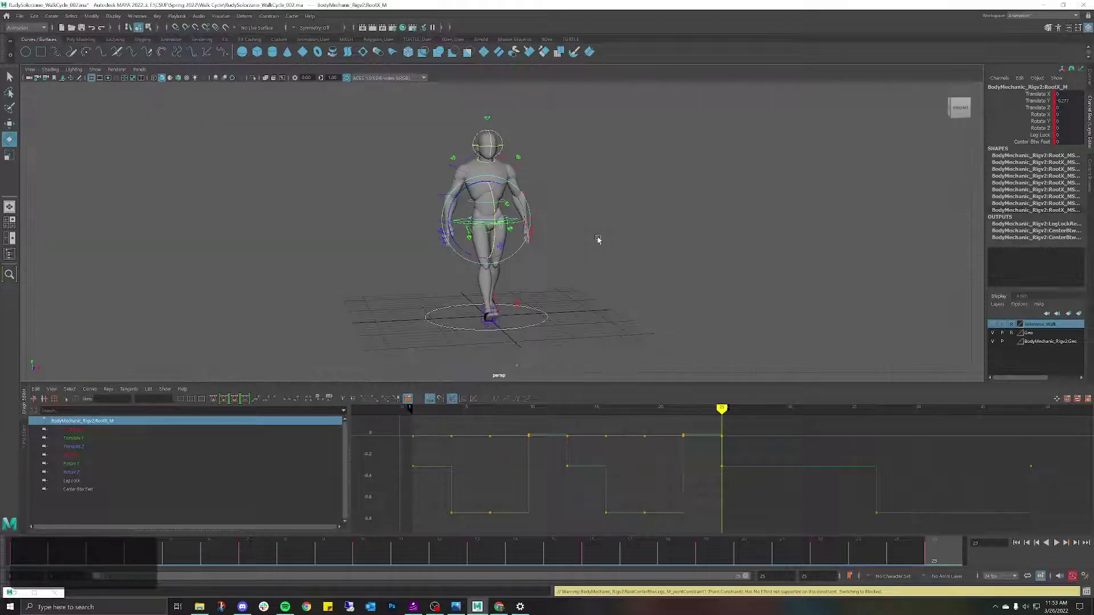
click(587, 210)
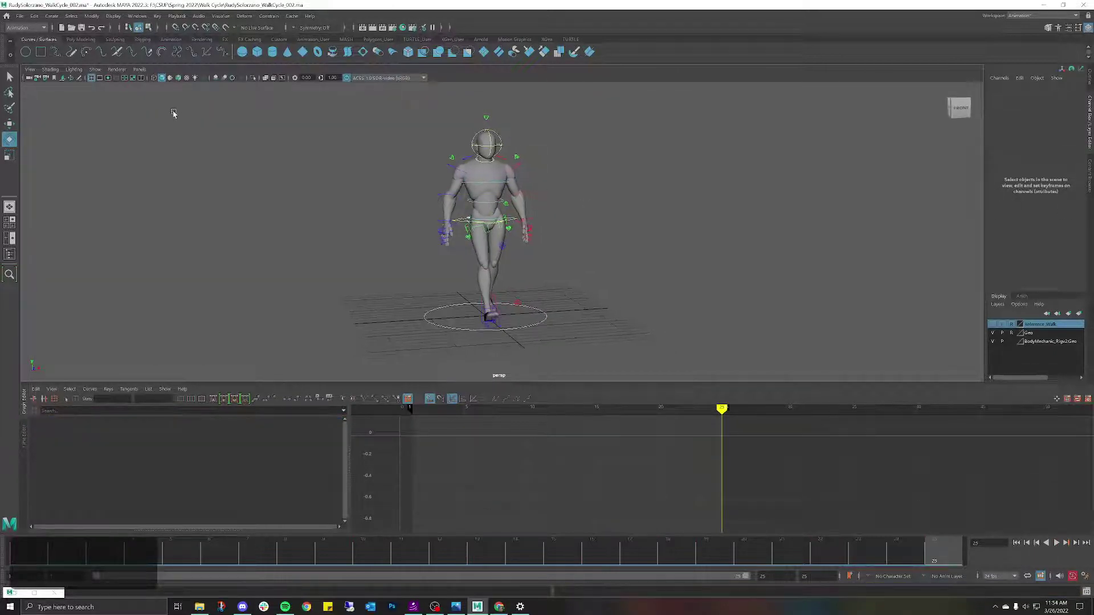
click(94, 70)
click(119, 123)
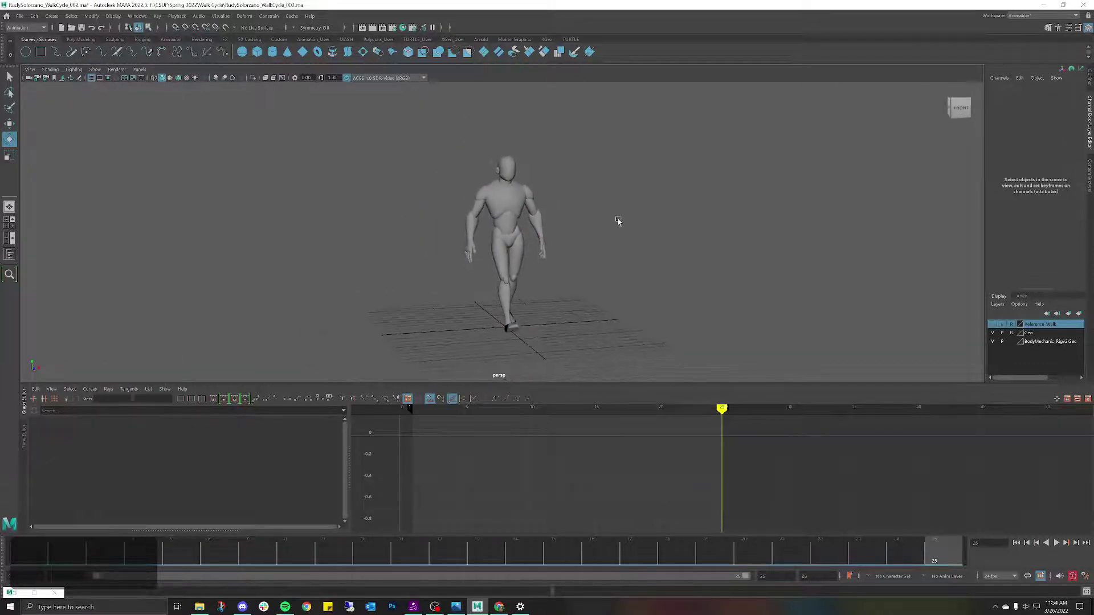
Play the walk cycle in the perspective view, stop it, and scrub to frame 7.
click(1056, 544)
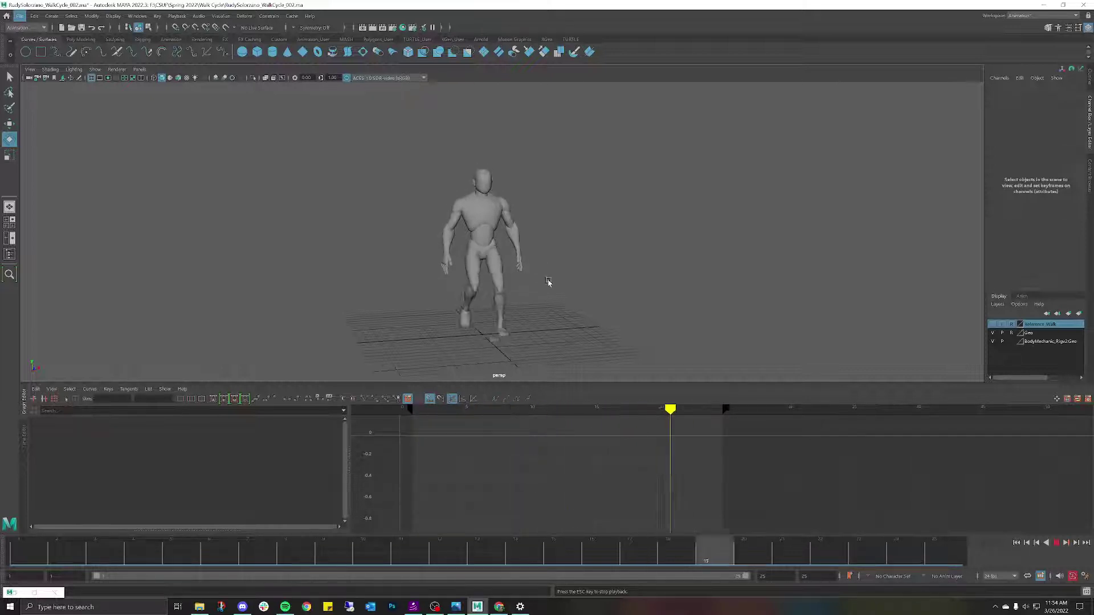
key(Escape)
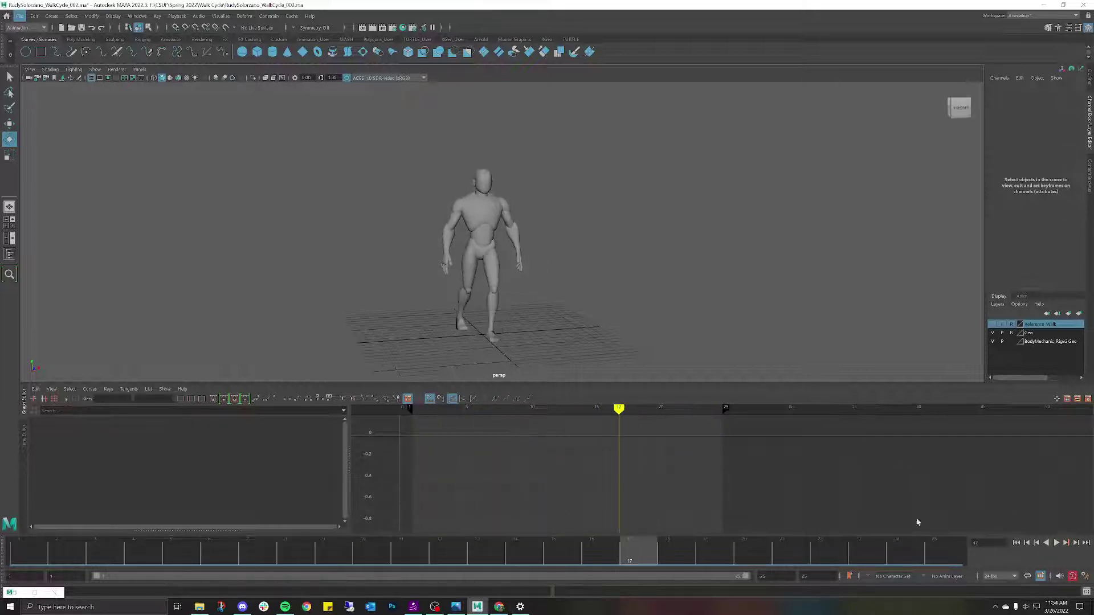
key(alt+v)
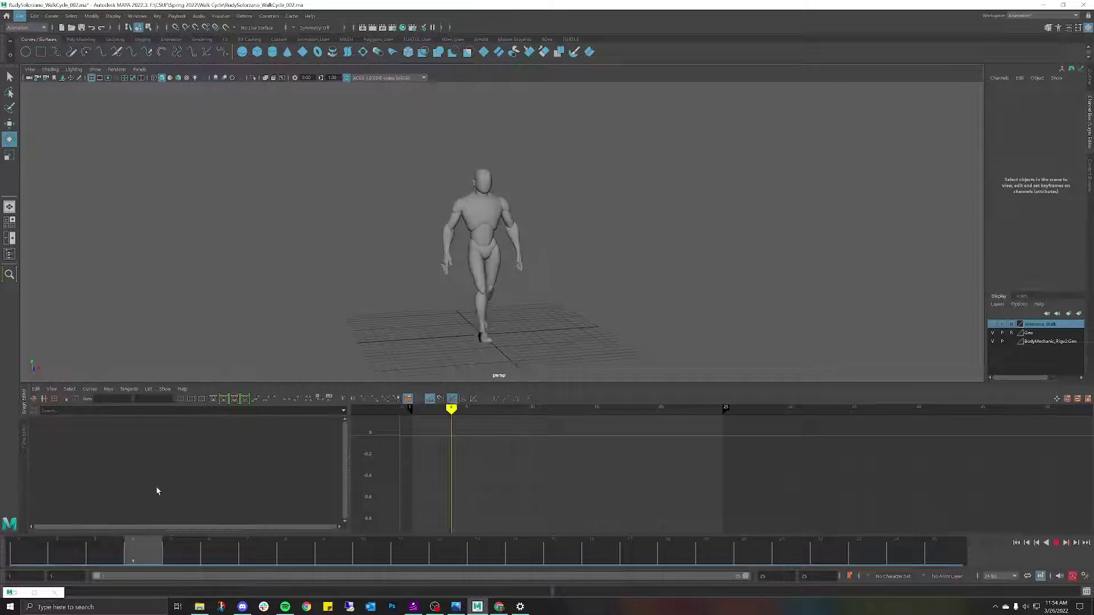
mouse_move(567, 546)
mouse_down()
mouse_move(364, 547)
mouse_move(732, 564)
mouse_move(484, 561)
mouse_move(142, 521)
mouse_move(829, 561)
mouse_move(943, 556)
mouse_move(692, 559)
mouse_move(420, 550)
mouse_move(494, 551)
mouse_move(358, 535)
mouse_move(22, 541)
mouse_move(417, 505)
mouse_move(259, 450)
mouse_up()
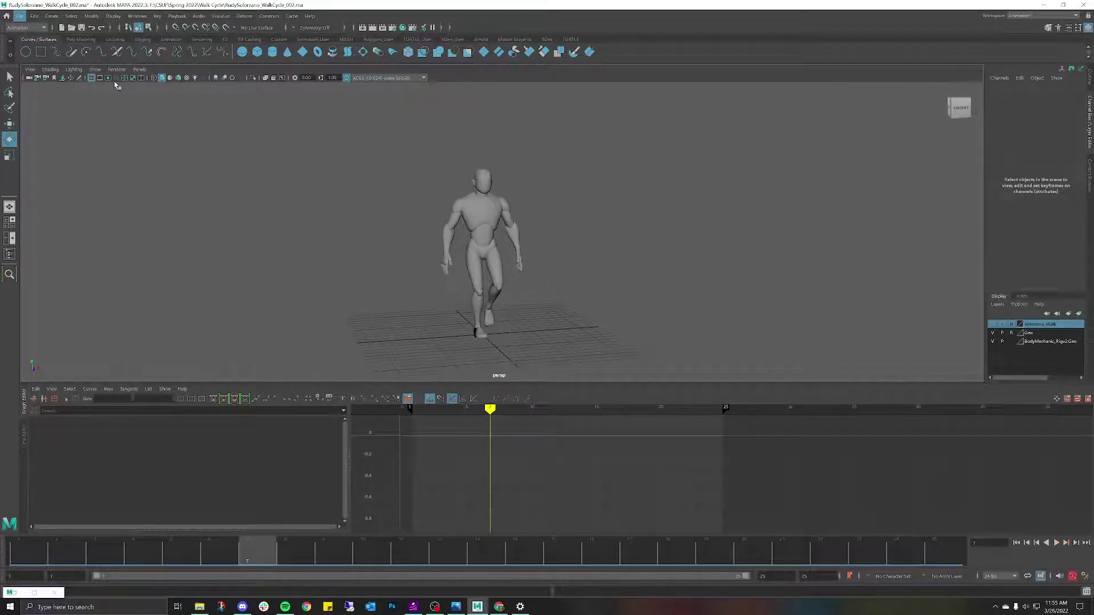
Switch to the front view and compare the foot placement at frames 1 and 13.
click(97, 70)
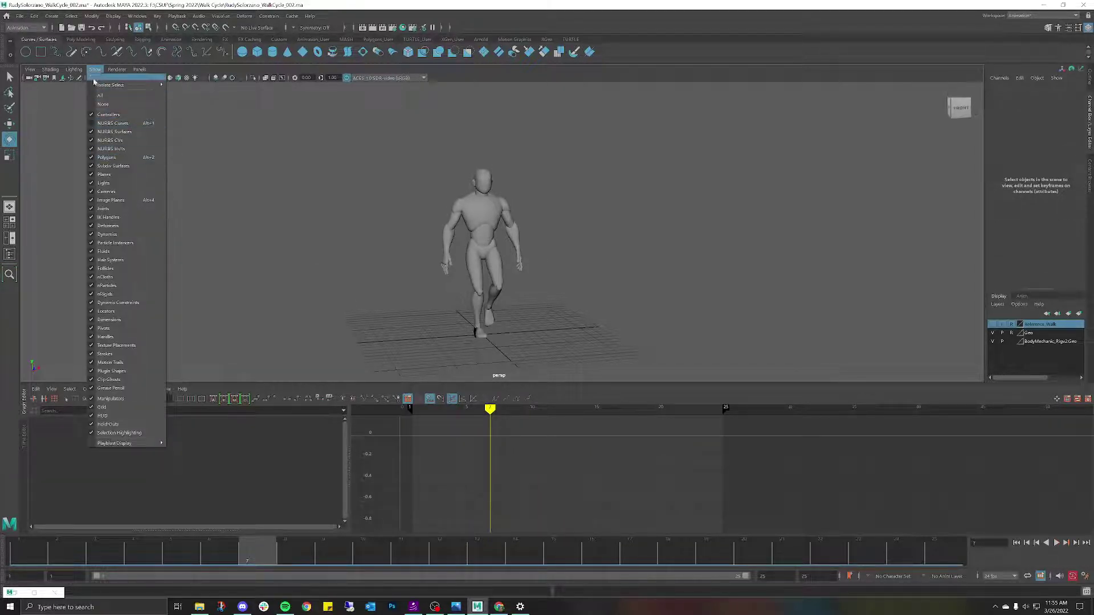
click(339, 163)
key(space)
drag(443, 192, 448, 216)
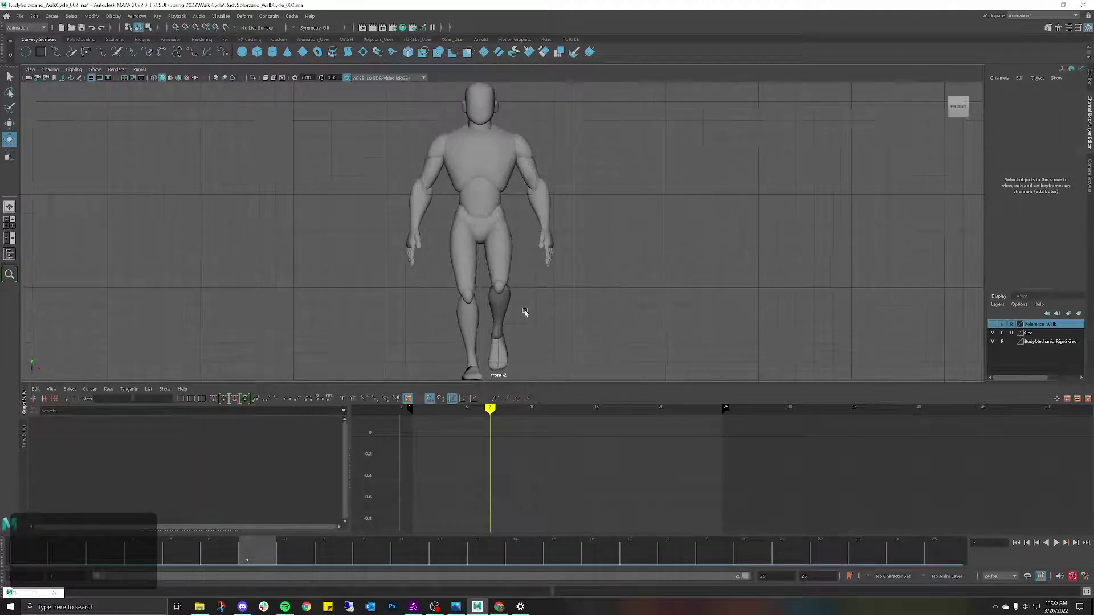
scroll(527, 302, down, 1)
drag(251, 550, 476, 557)
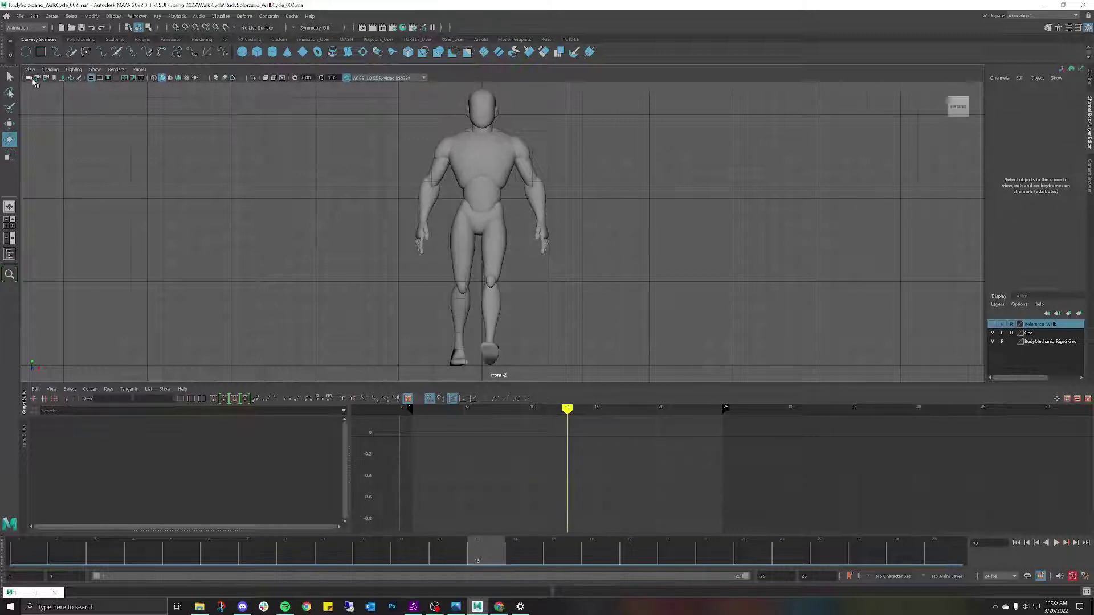
click(95, 70)
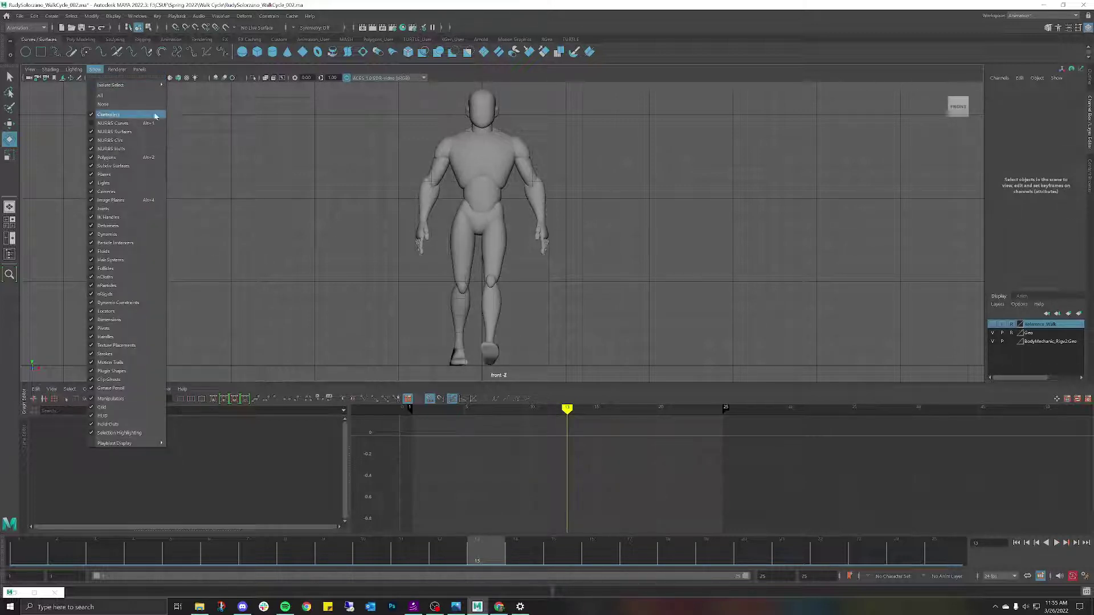
drag(483, 553, 0, 456)
key(alt+v)
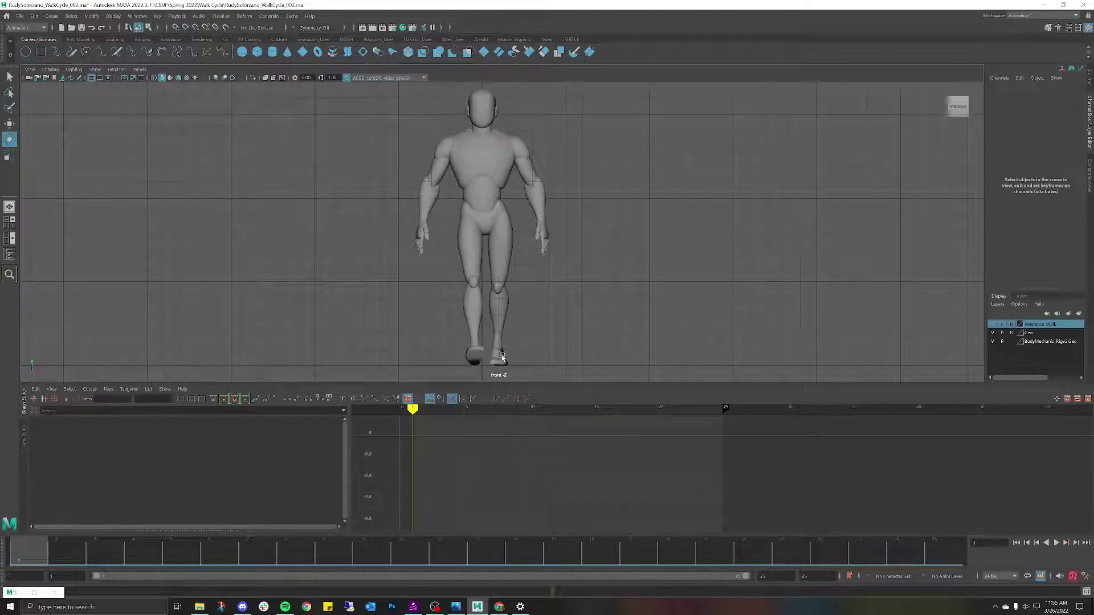
click(484, 551)
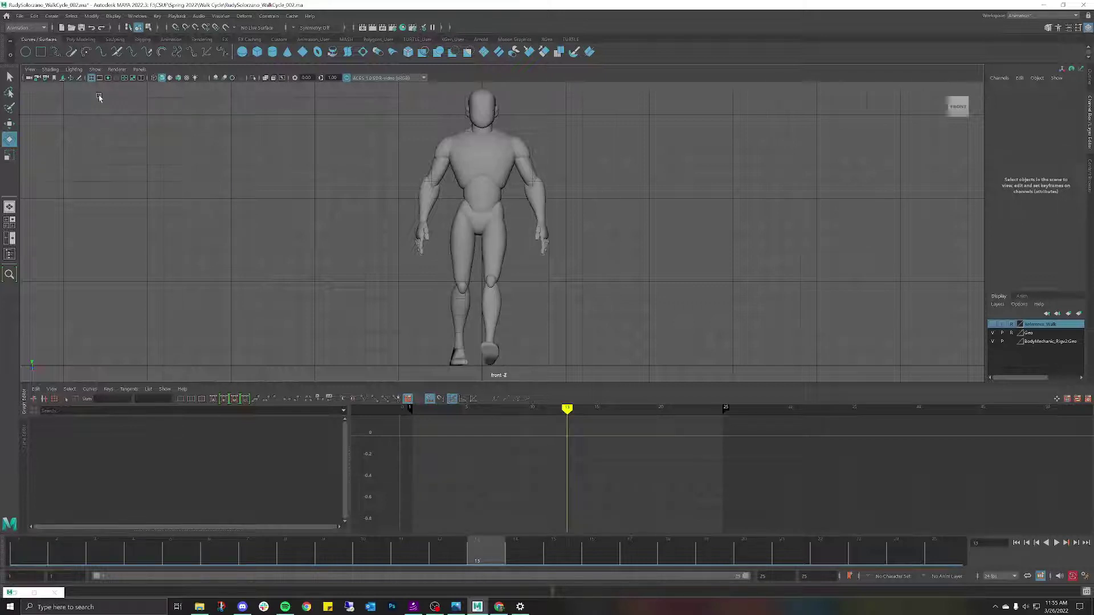
Show the NURBS curves and move the right foot control (IKLeg_R) inward toward the body's centre line at frame 13.
click(94, 70)
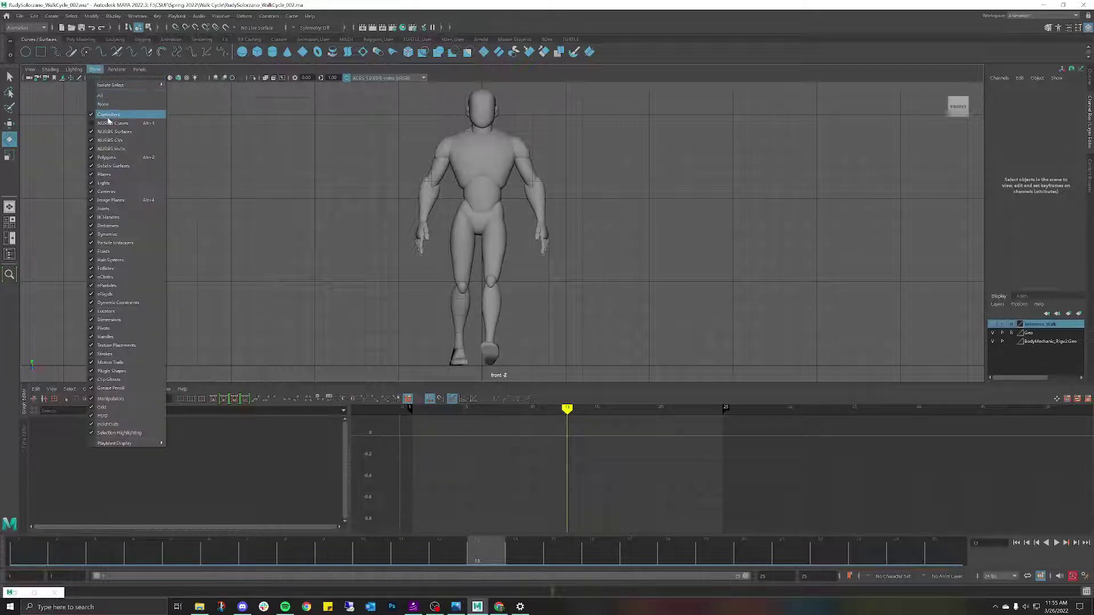
click(107, 123)
click(470, 345)
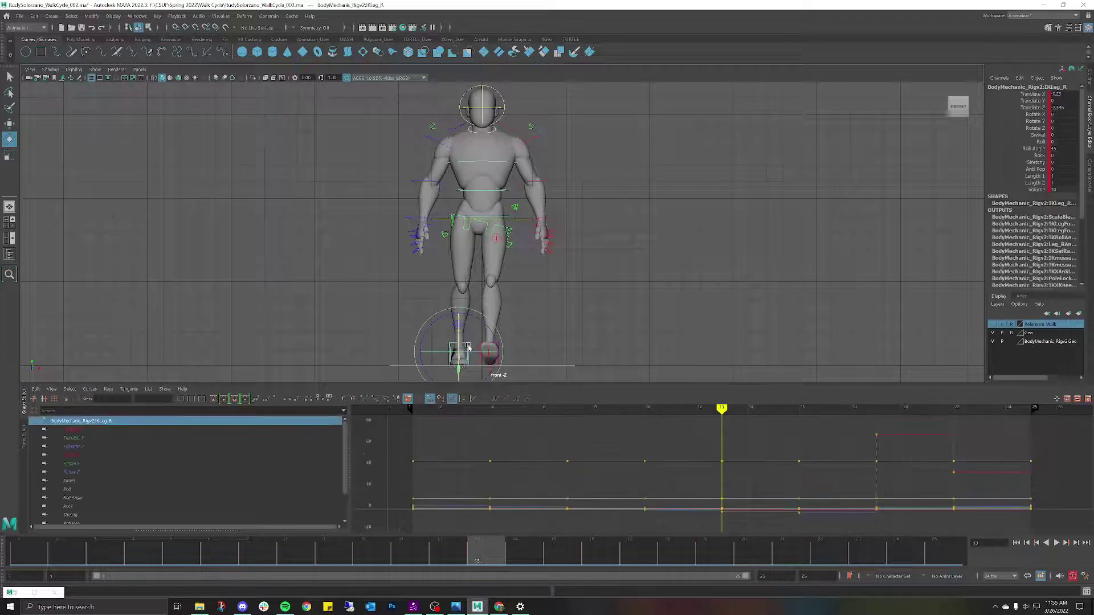
key(w)
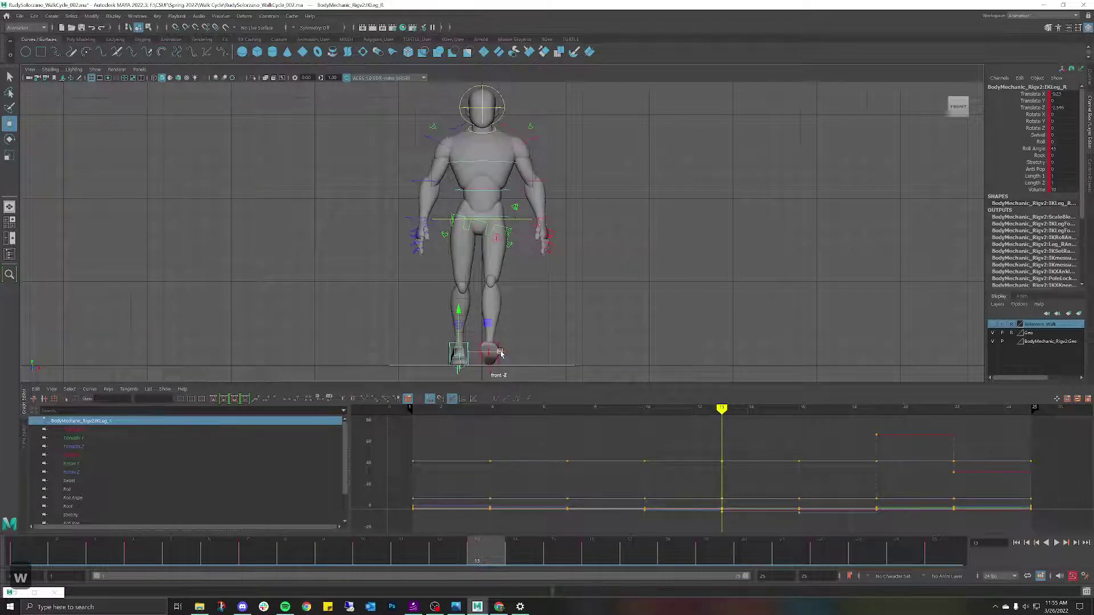
drag(502, 355, 507, 356)
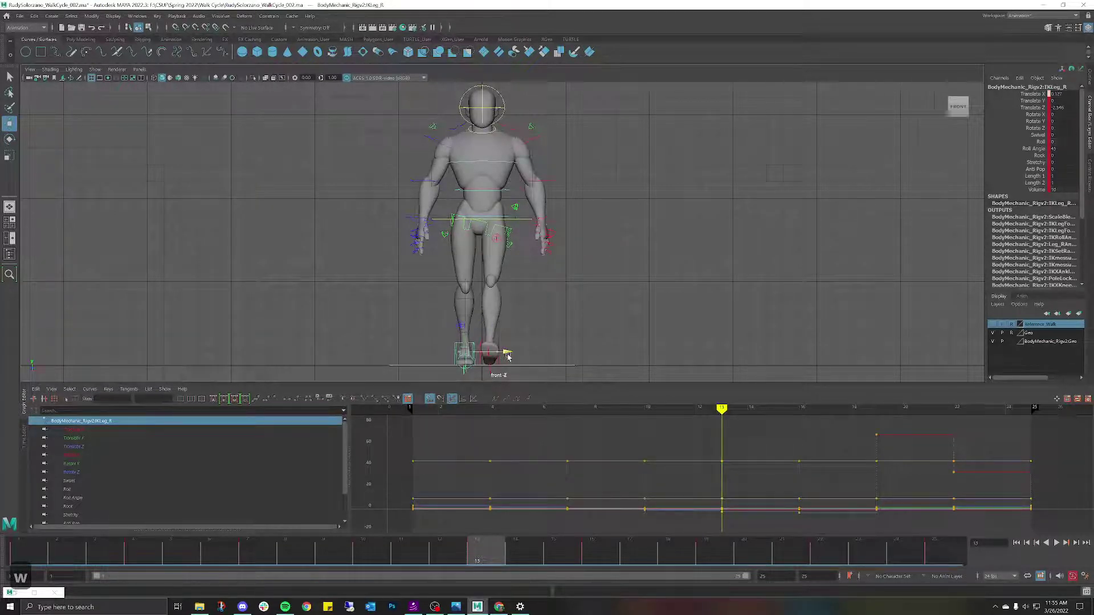
click(507, 340)
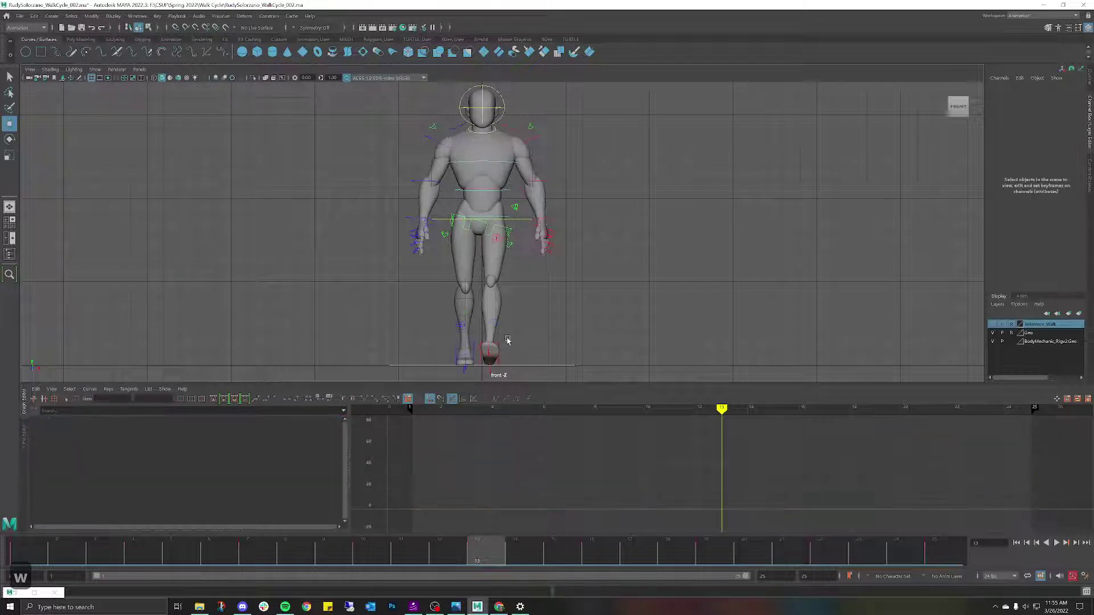
Play the cycle and move the left foot control (IKLeg_L) inward toward the body's centre line at frame 19.
key(alt+v)
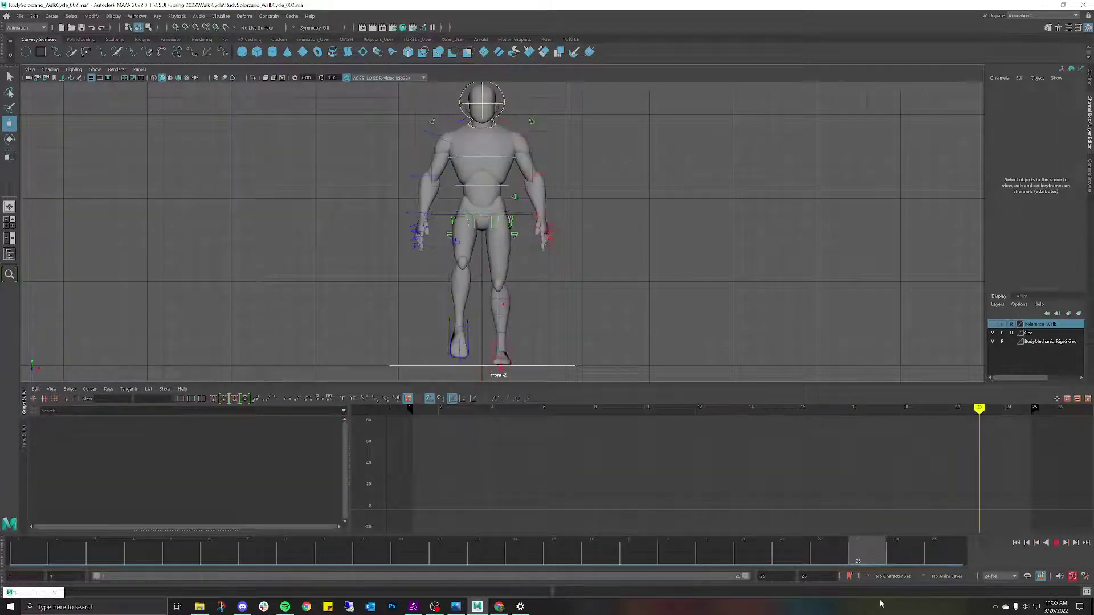
key(Escape)
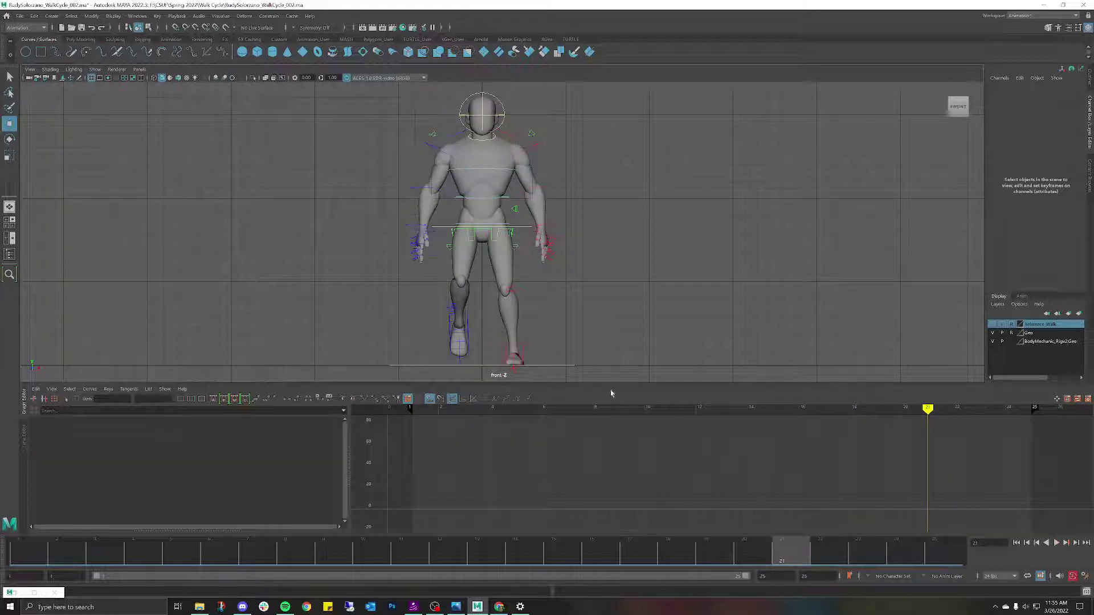
click(523, 344)
drag(808, 550, 711, 553)
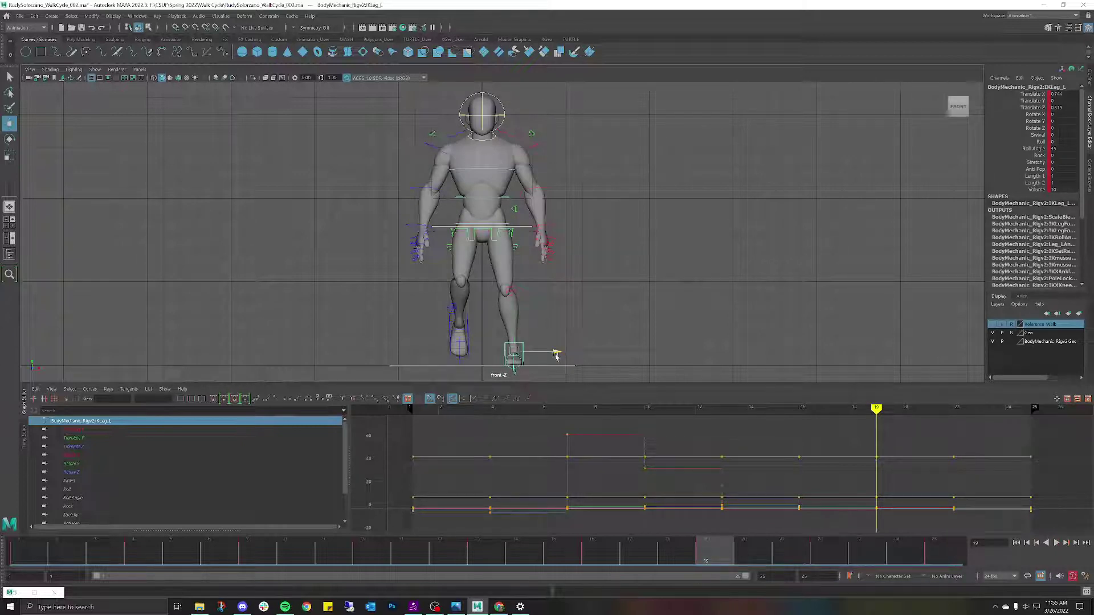
drag(556, 356, 541, 354)
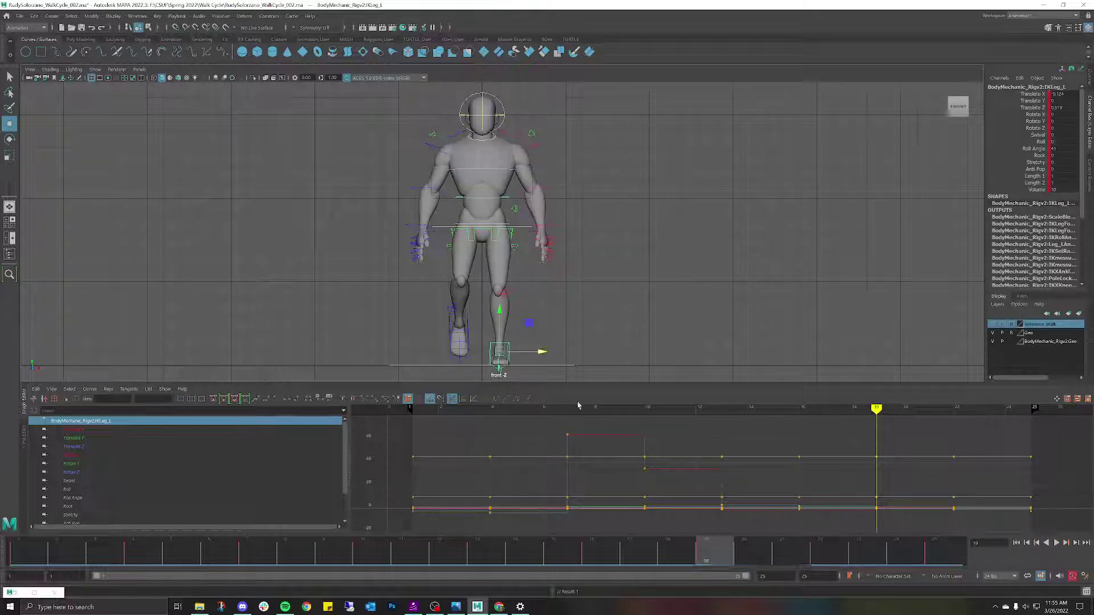
Isolate the left foot control's Translate X curve and lower its frame 22 key to about -0.16.
drag(719, 552, 936, 554)
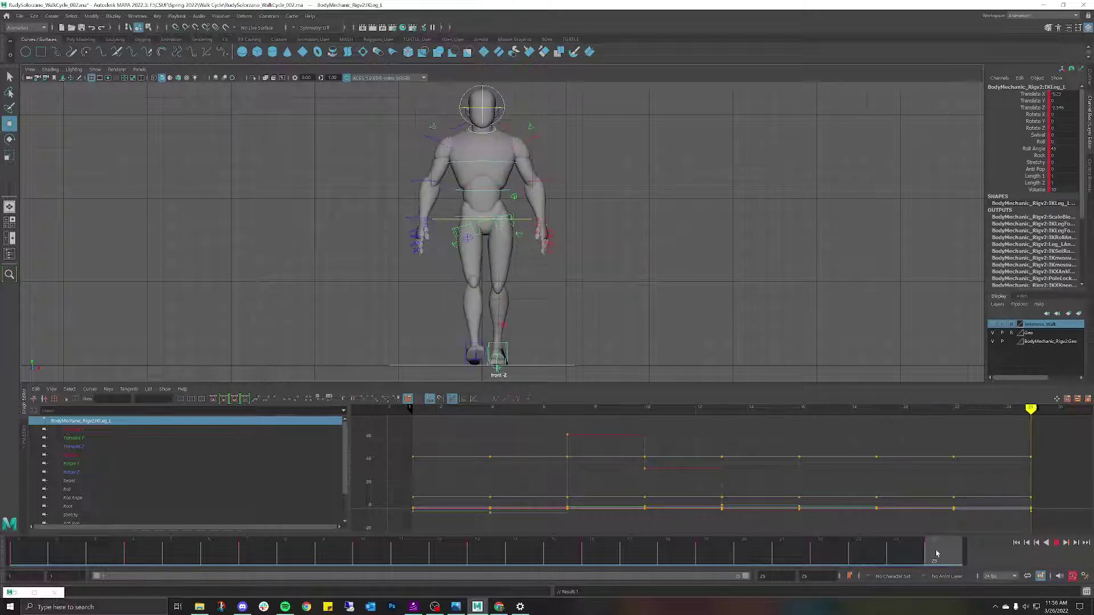
key(w)
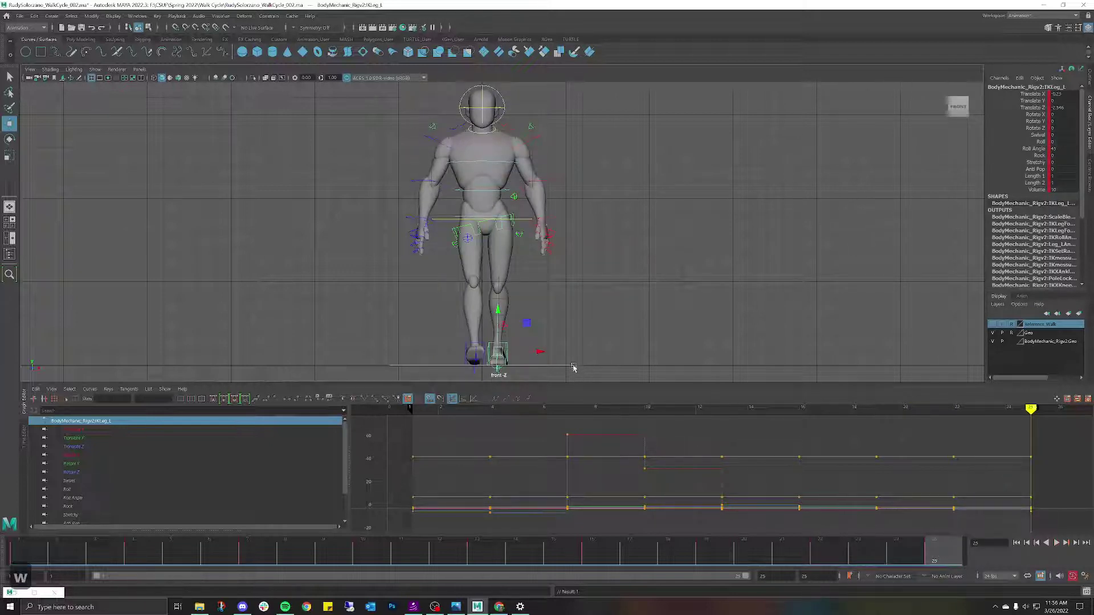
click(89, 430)
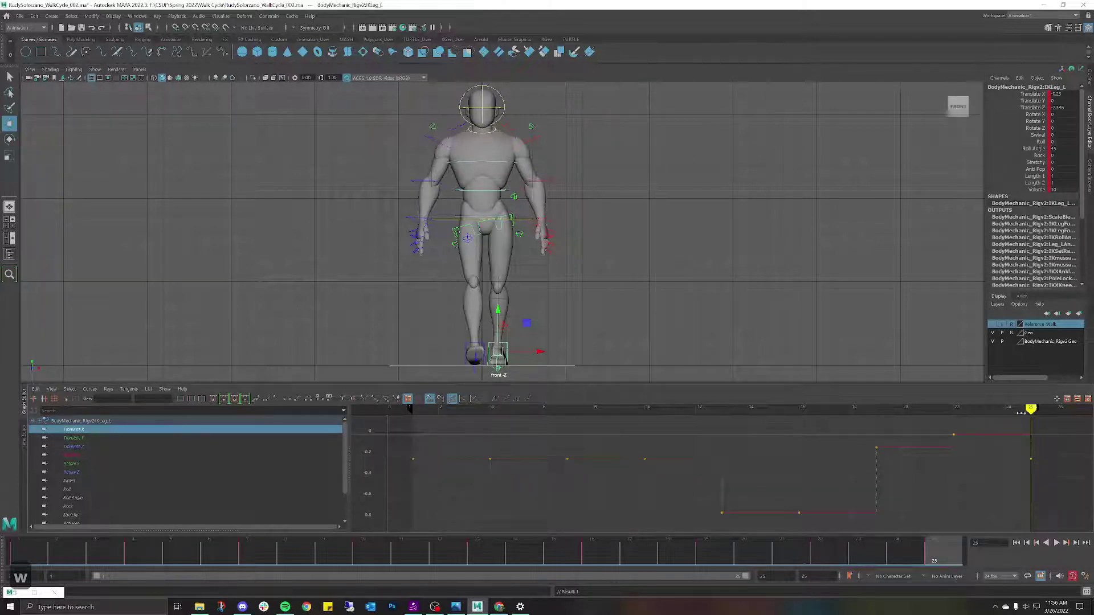
mouse_move(1020, 412)
mouse_down()
mouse_move(852, 418)
mouse_move(953, 420)
mouse_up()
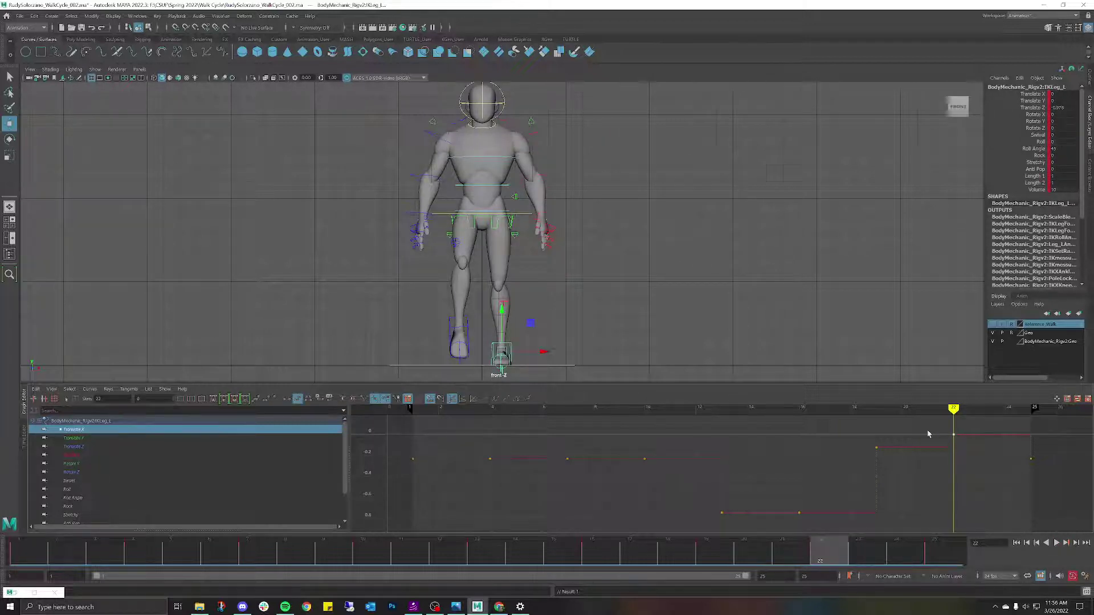
mouse_move(948, 410)
mouse_down()
mouse_move(886, 407)
mouse_move(1026, 416)
mouse_move(645, 410)
mouse_move(1020, 421)
mouse_move(955, 421)
mouse_up()
click(954, 435)
mouse_move(954, 409)
mouse_down()
mouse_move(927, 409)
mouse_move(954, 409)
mouse_up()
alt+right_drag(972, 445, 1015, 465)
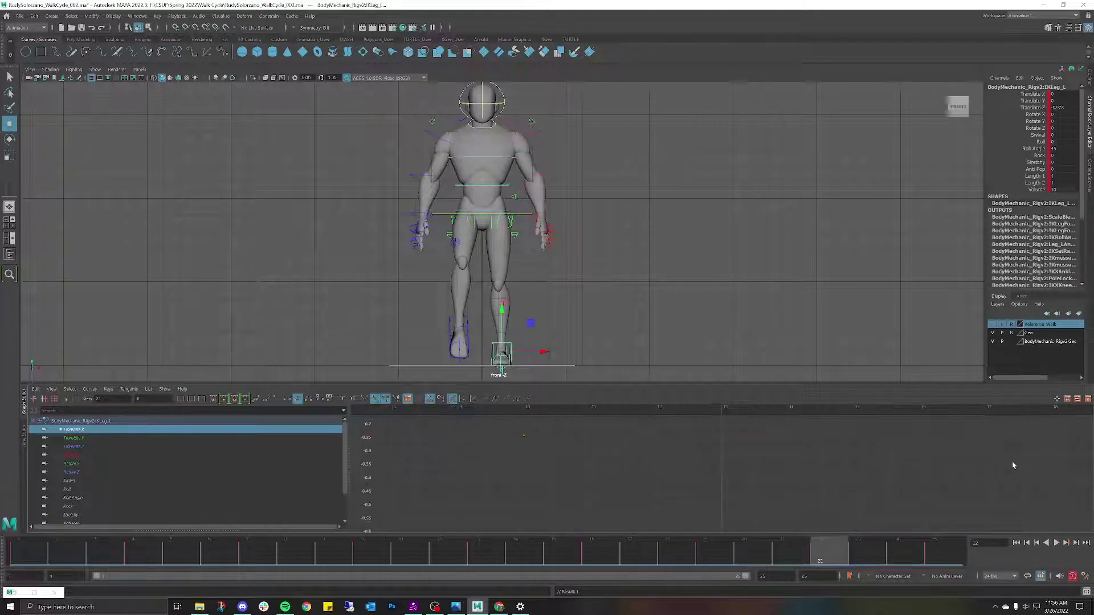
key(f)
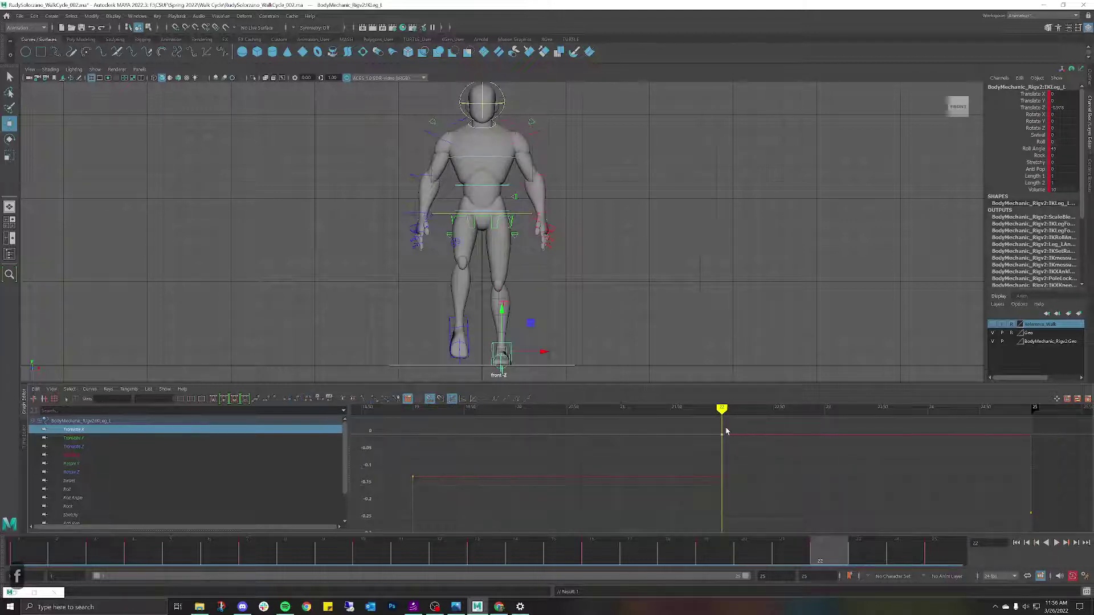
scroll(726, 428, down, 2)
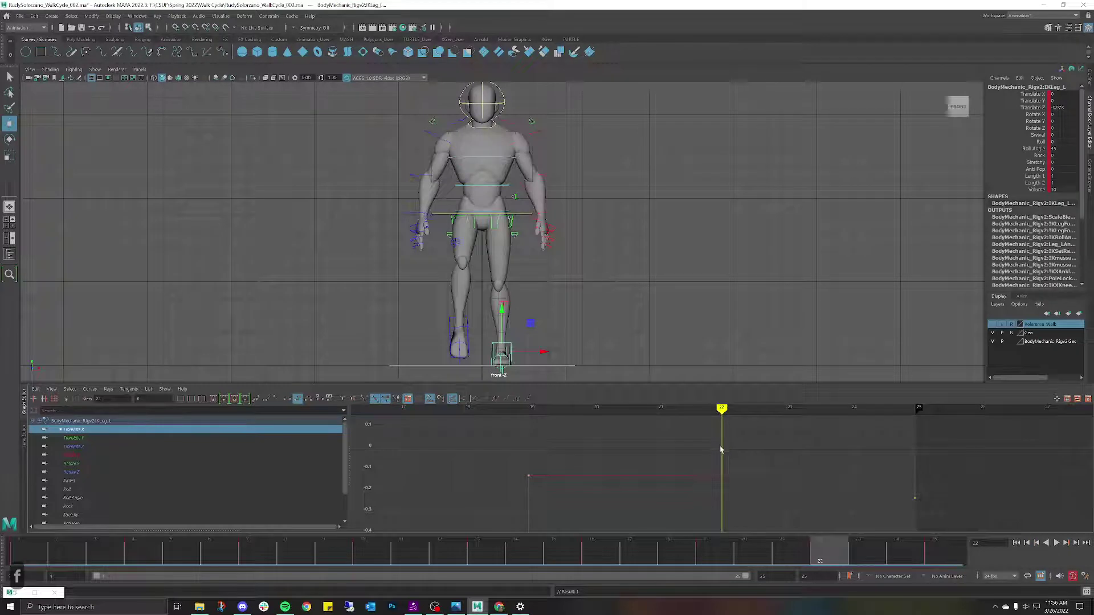
drag(721, 452, 729, 488)
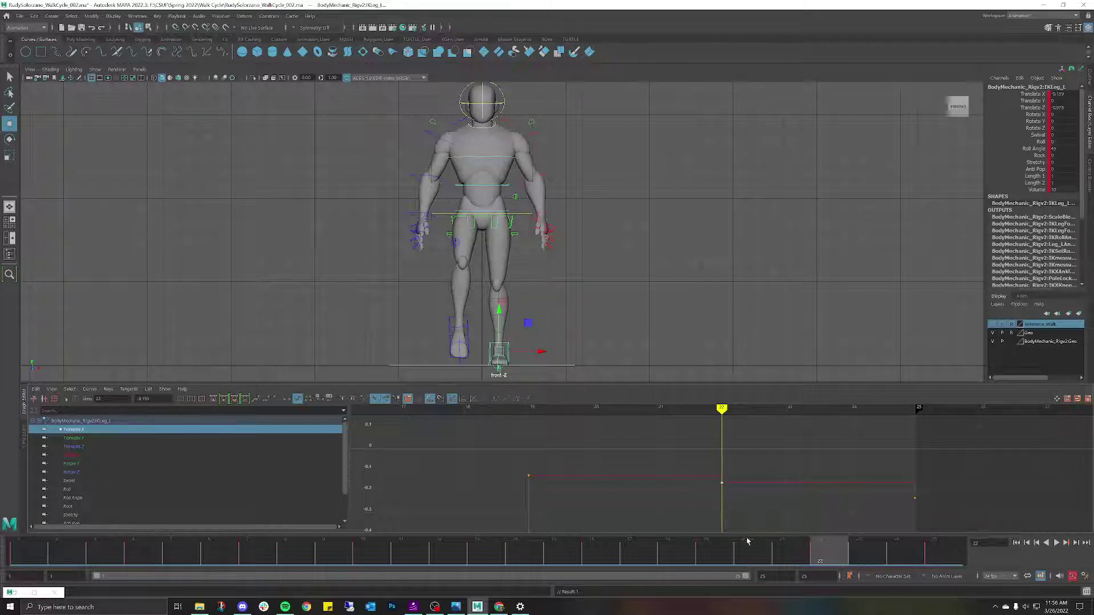
Play back the motion and raise the left foot's Translate X key at frame 16 to about -0.51.
key(alt+v)
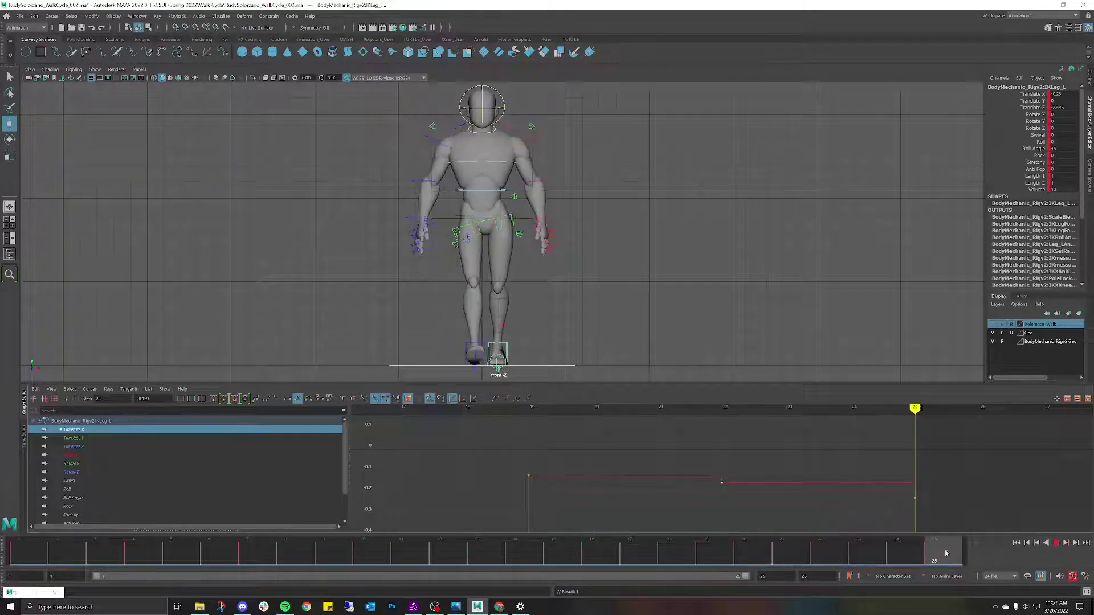
drag(752, 545, 722, 549)
scroll(674, 501, down, 5)
alt+middle_drag(673, 500, 677, 471)
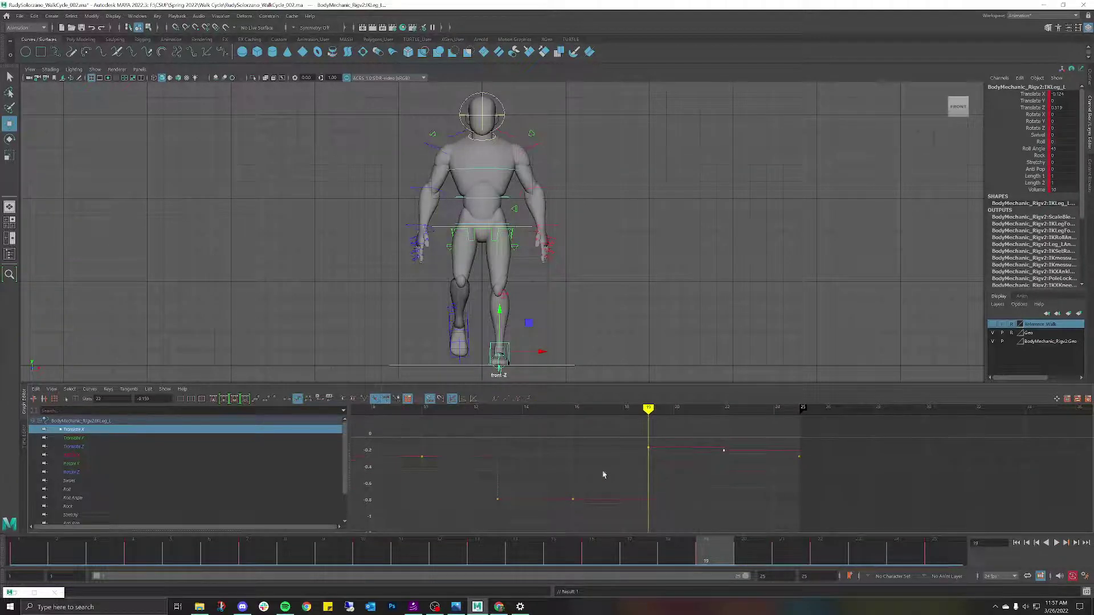
drag(588, 490, 592, 507)
shift+middle_drag(574, 495, 574, 495)
drag(710, 549, 586, 478)
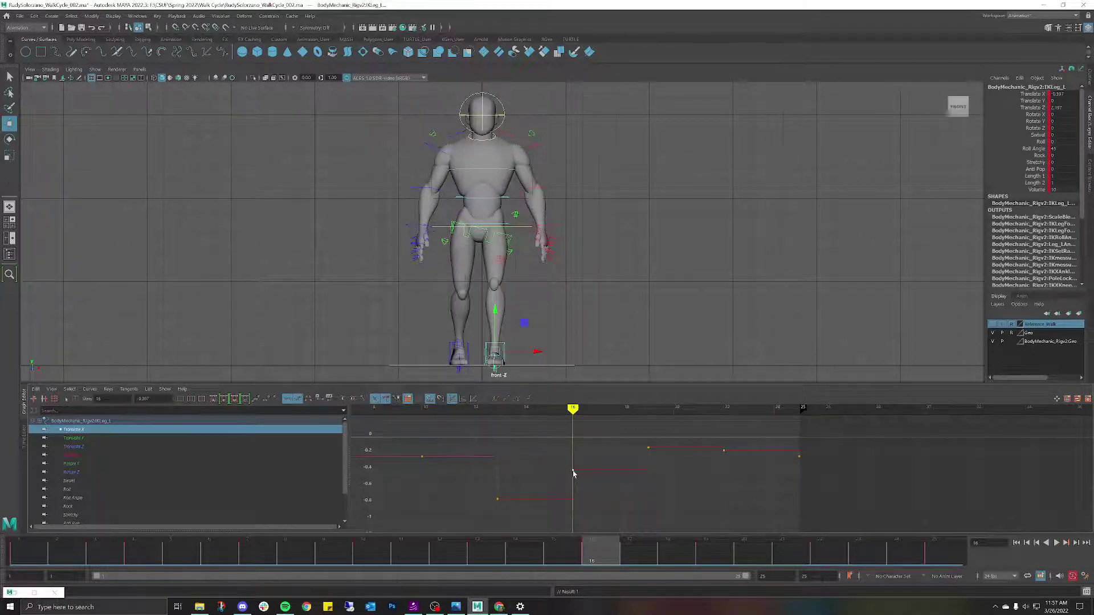
drag(573, 473, 574, 481)
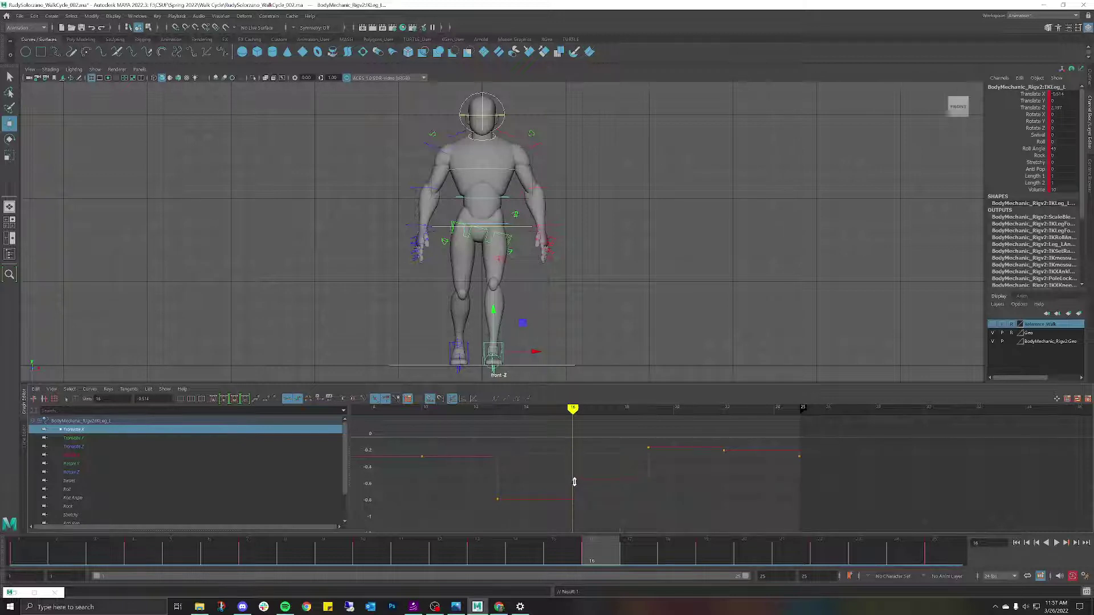
Lower the left foot's Translate X key at frame 19 to about -0.3, checking the neighbouring frames.
mouse_move(585, 547)
mouse_down()
mouse_move(555, 561)
mouse_move(935, 562)
mouse_move(654, 517)
mouse_move(829, 530)
mouse_move(712, 523)
mouse_up()
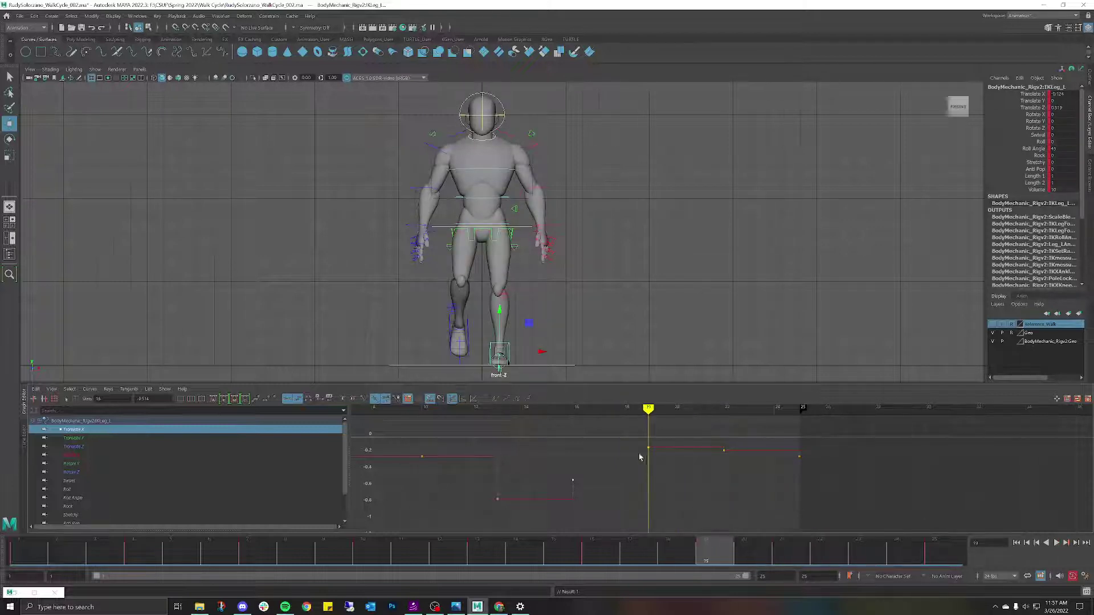
mouse_move(638, 444)
mouse_down()
mouse_move(663, 462)
mouse_move(655, 449)
mouse_up()
shift+middle_drag(650, 450, 650, 454)
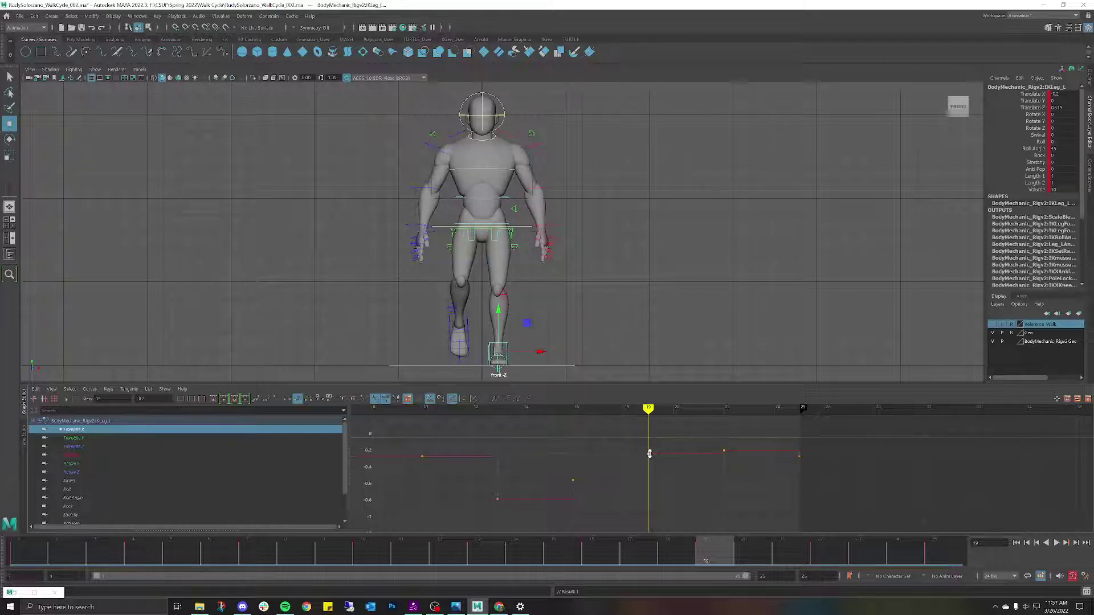
drag(699, 548, 651, 459)
middle_drag(649, 458, 649, 467)
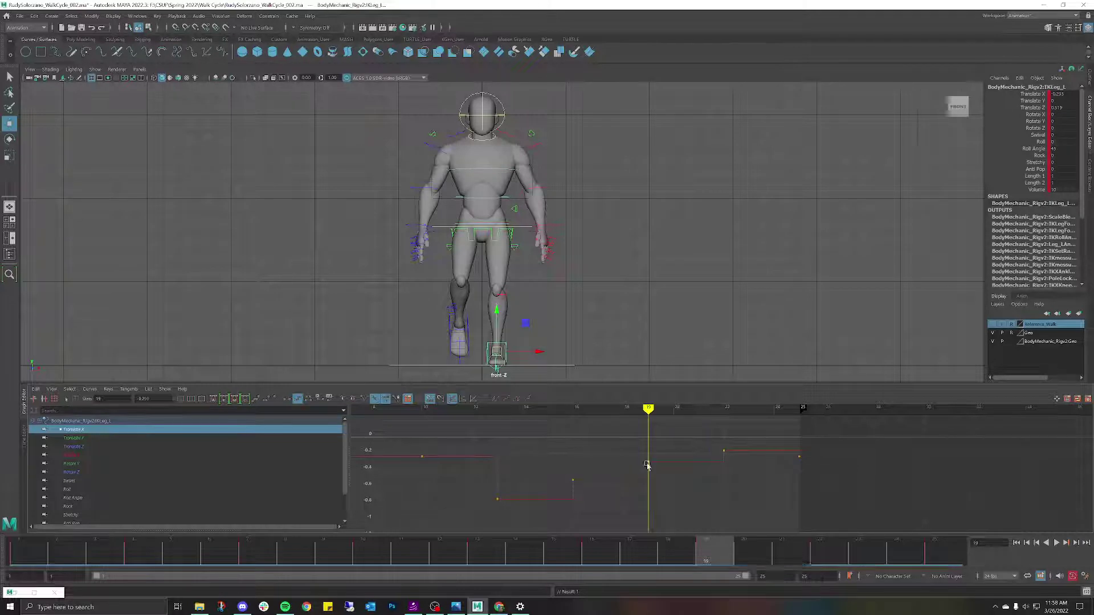
Play the cycle, select the right foot control (IKLeg_R), and inspect its placement up to frame 22.
key(alt+v)
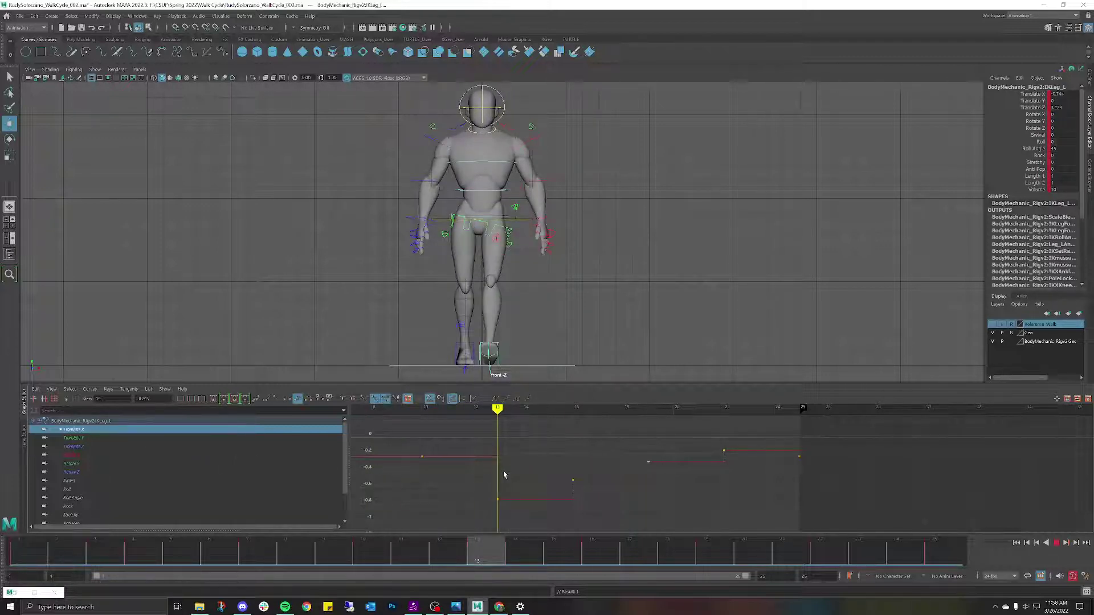
key(alt+v)
click(456, 343)
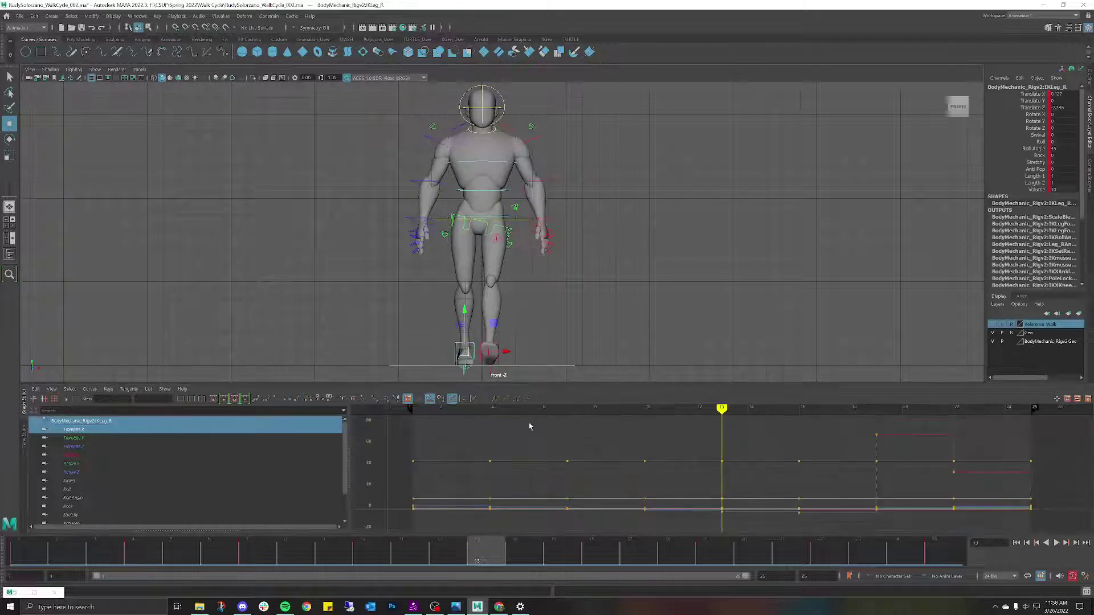
key(alt+v)
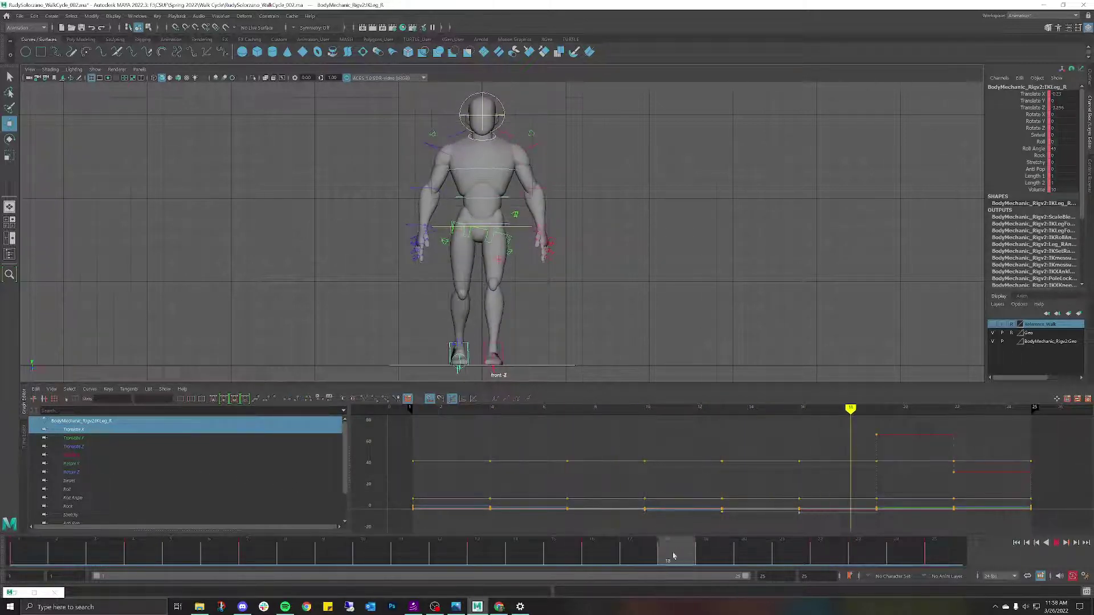
drag(797, 569, 814, 570)
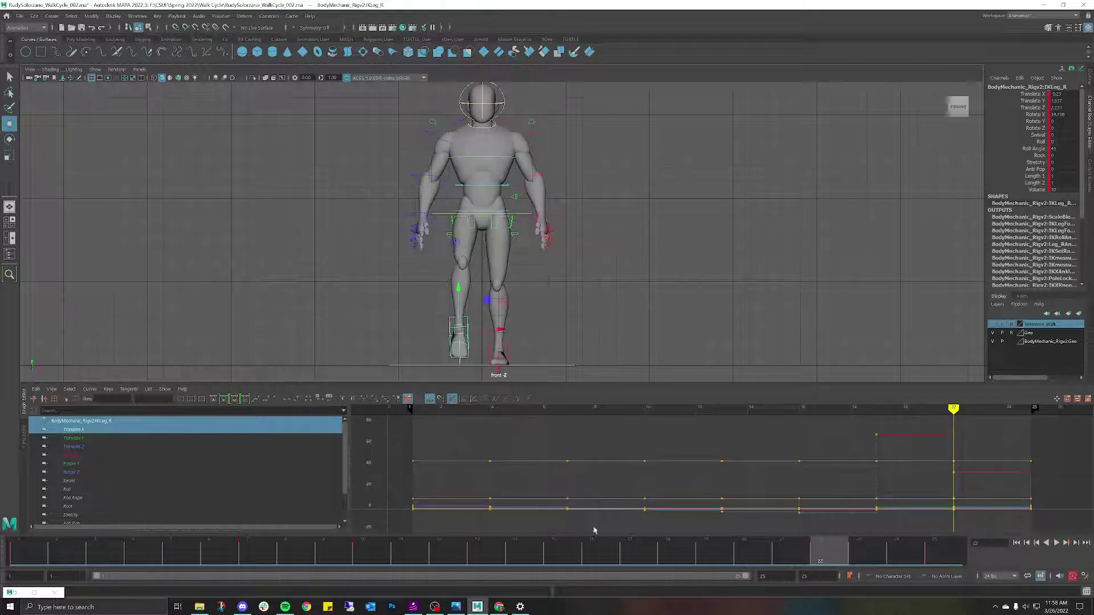
Copy the left foot control's Translate X key at frame 22 and compare the pose with frame 10.
click(489, 343)
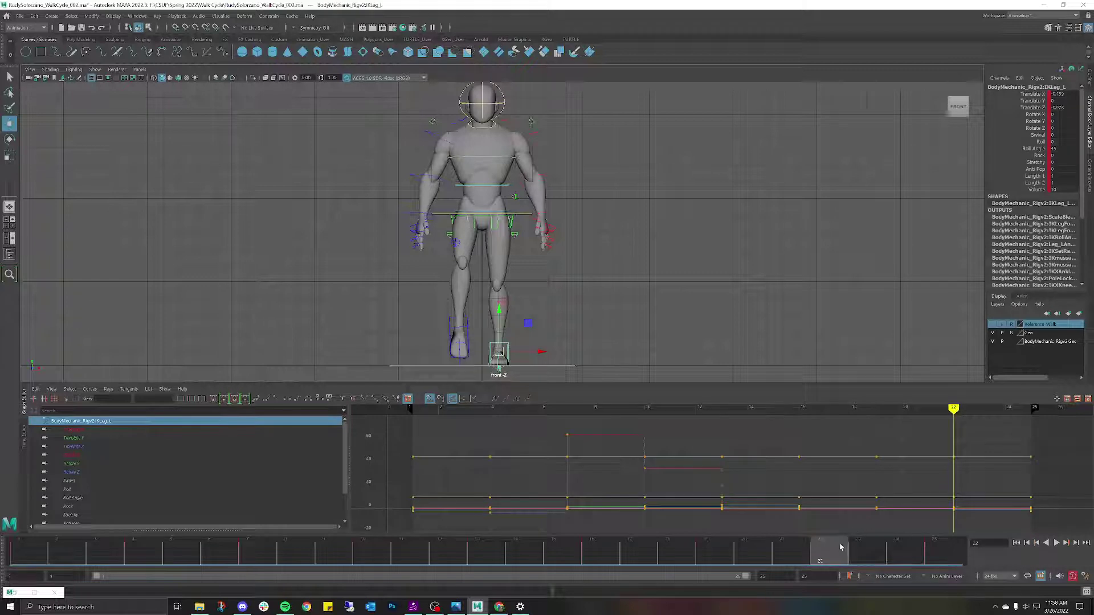
drag(817, 552, 802, 551)
click(89, 431)
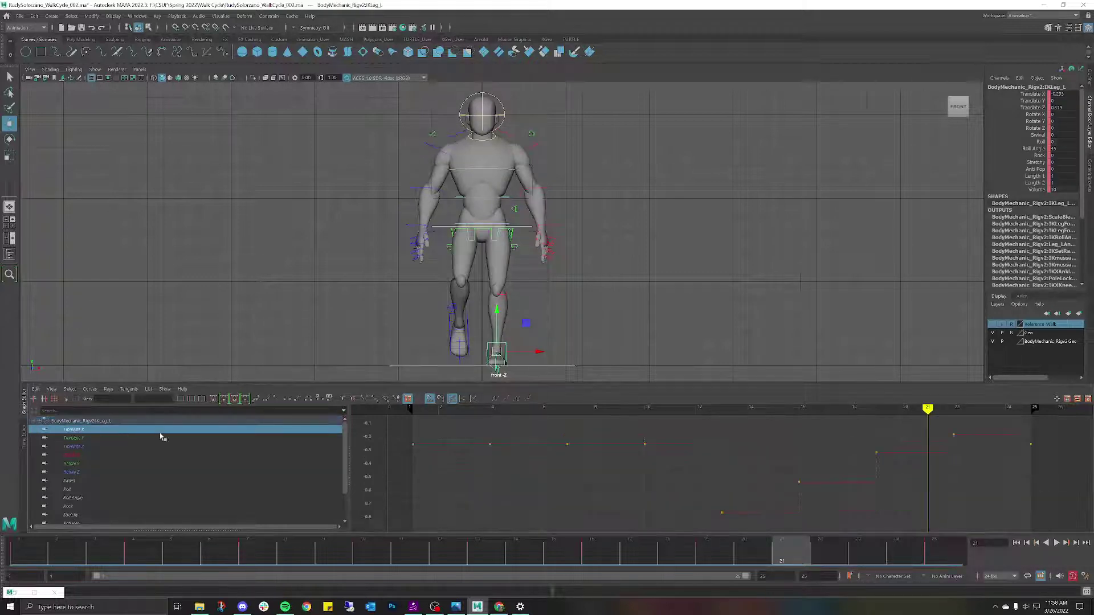
click(821, 551)
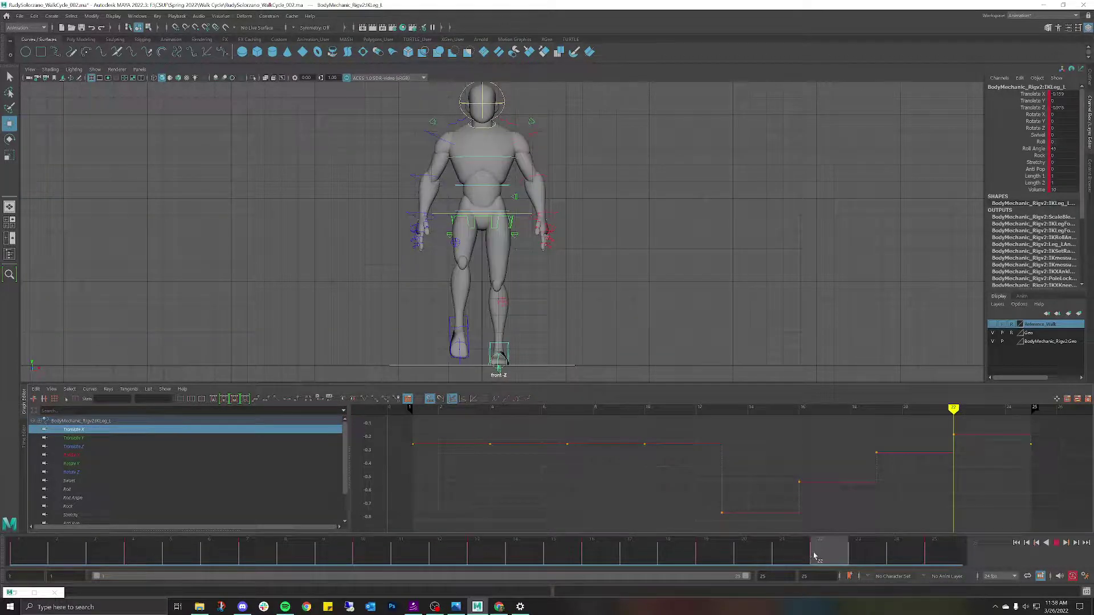
drag(945, 433, 961, 439)
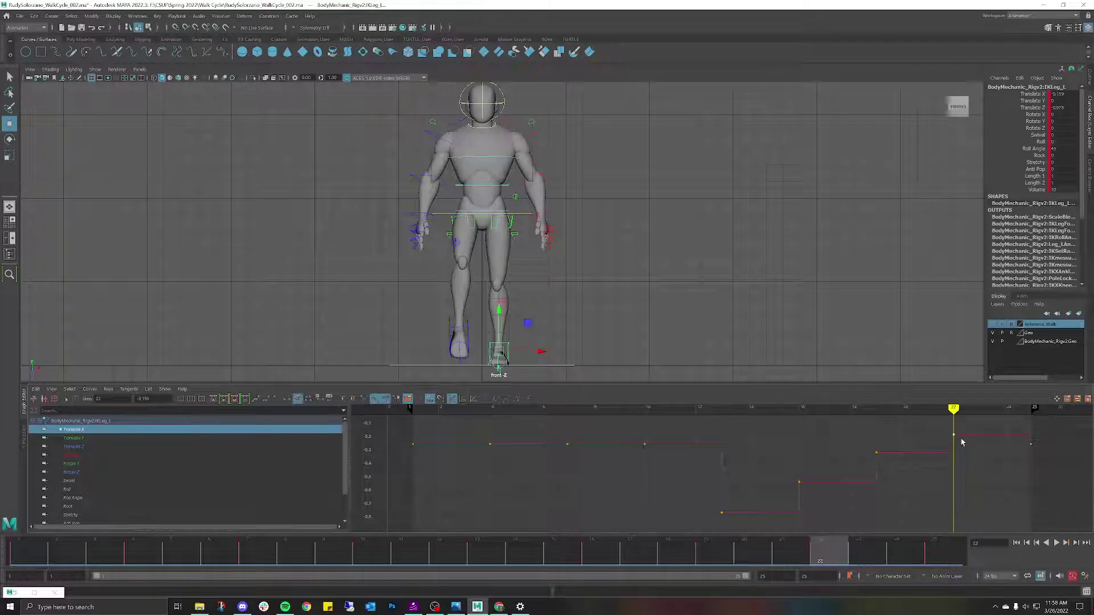
key(ctrl+c)
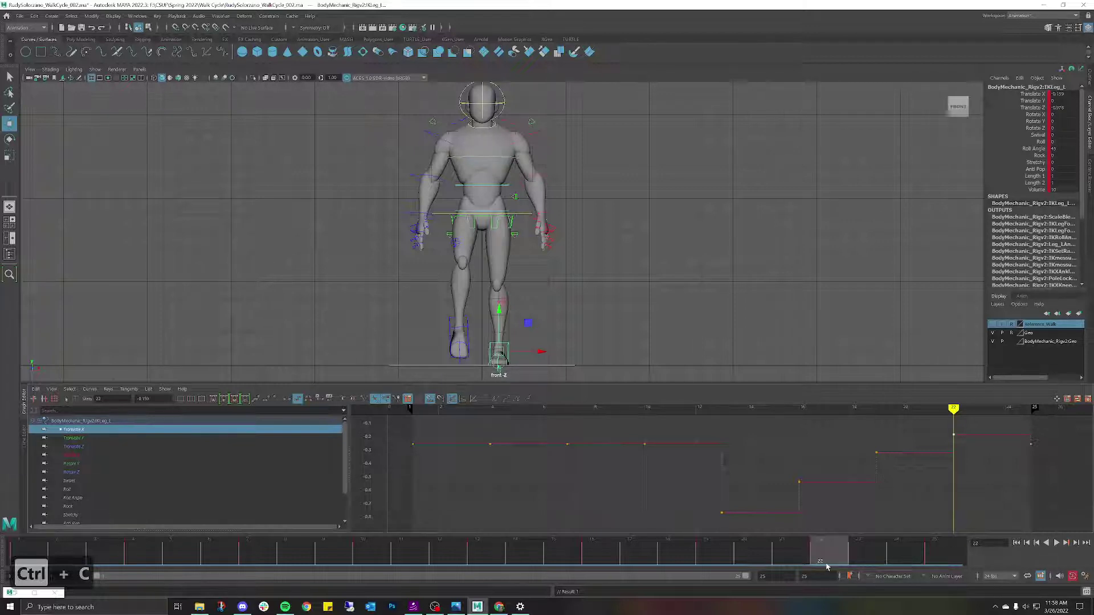
click(360, 546)
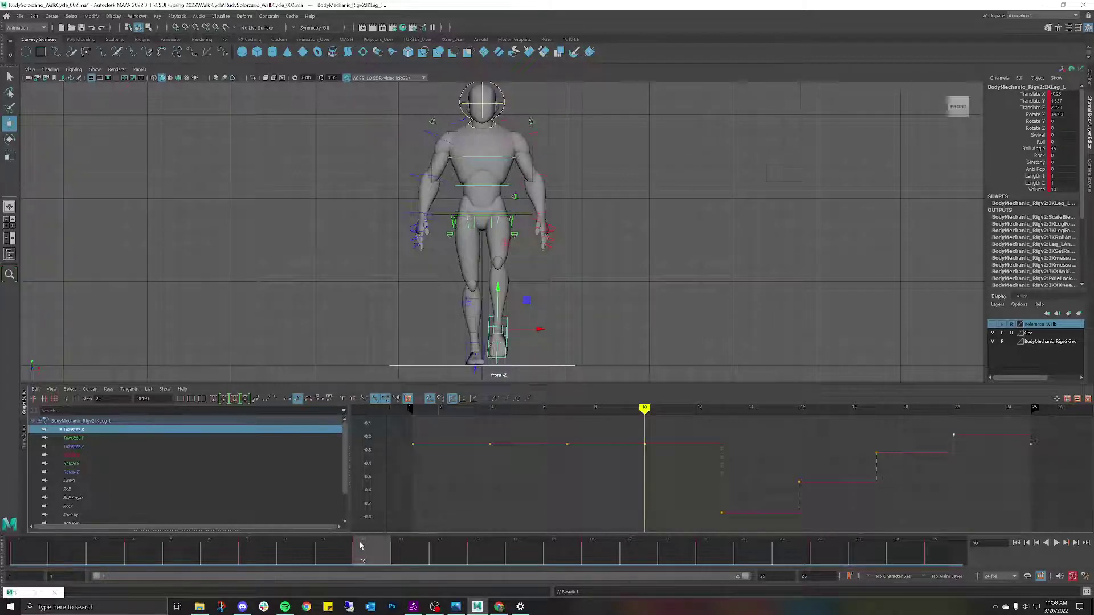
click(822, 557)
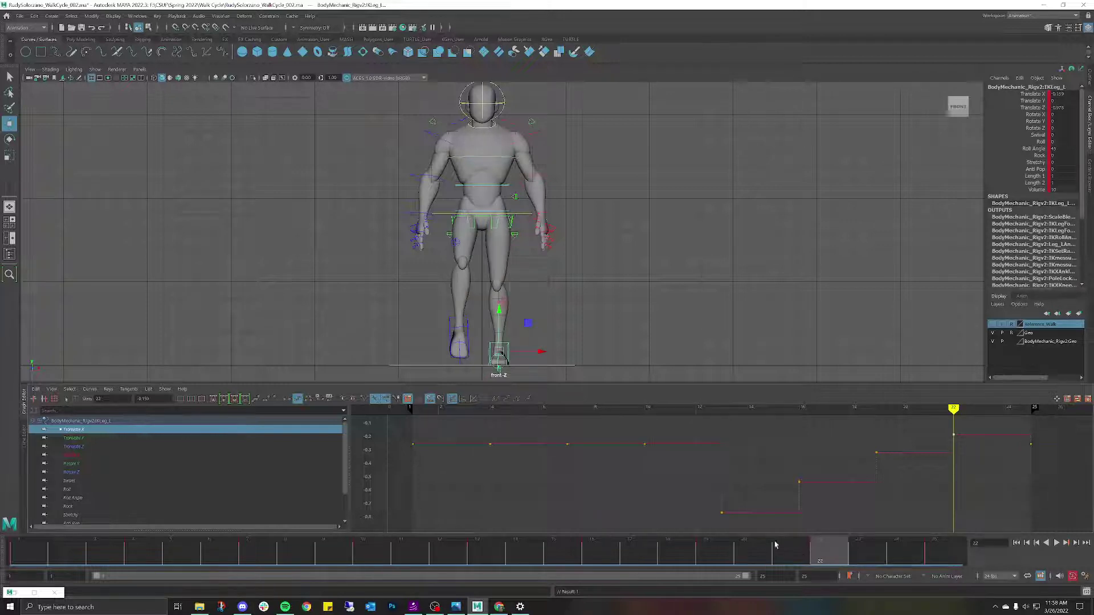
Check the pose against the walk cycle reference sheet in the side view, then return to the front view.
key(space)
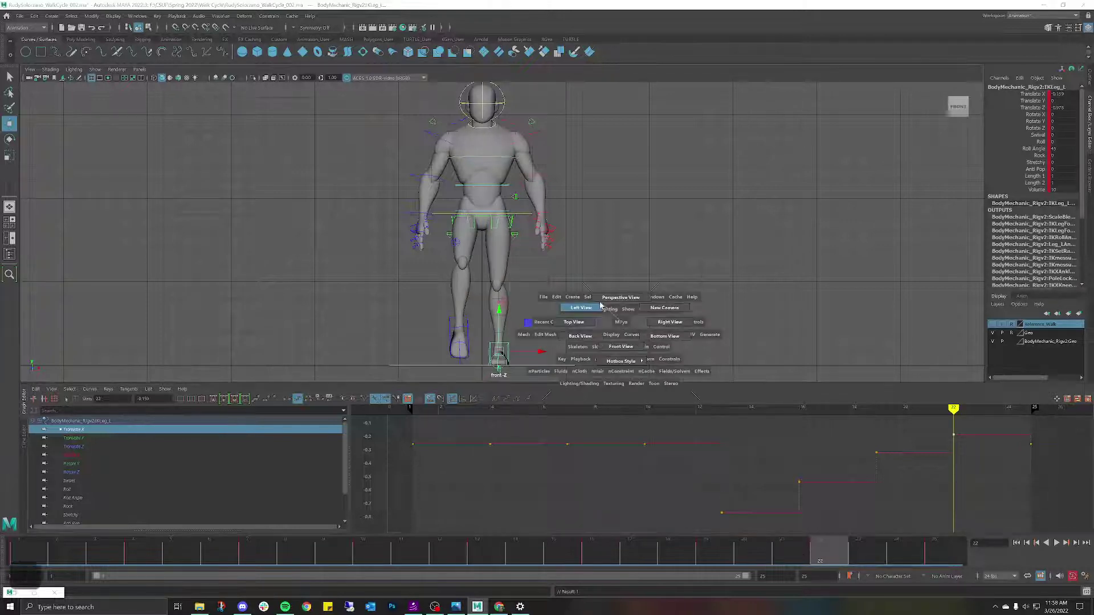
key(space)
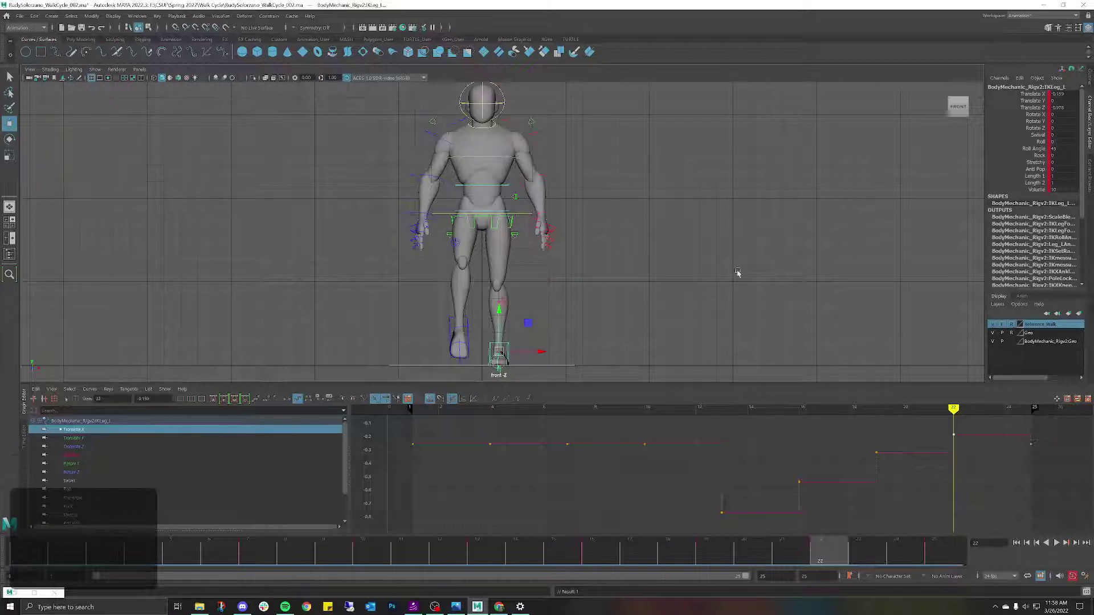
key(space)
scroll(587, 222, down, 3)
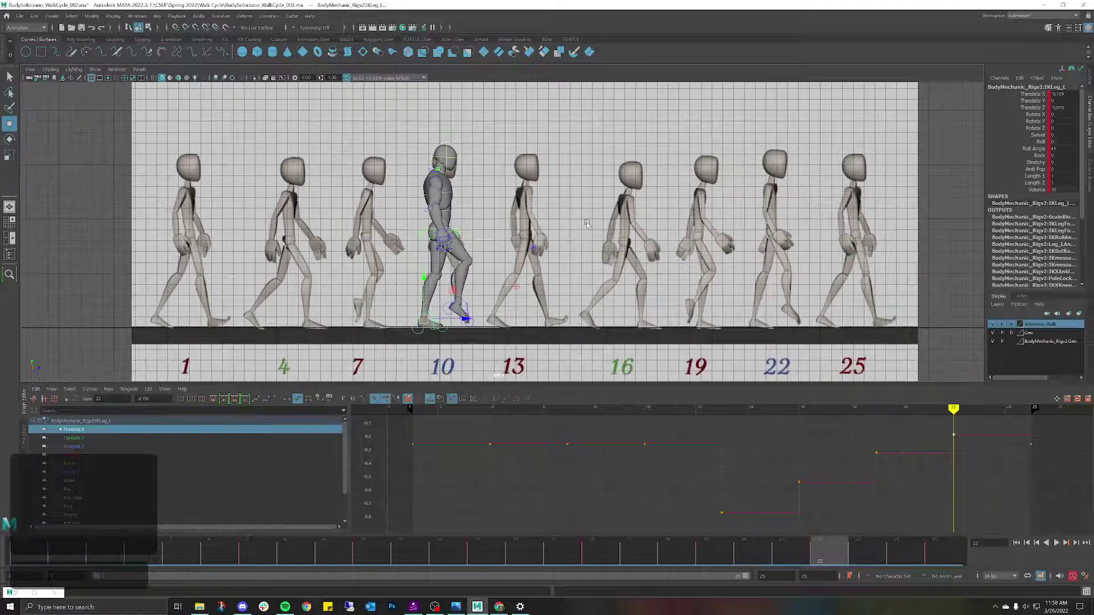
key(space)
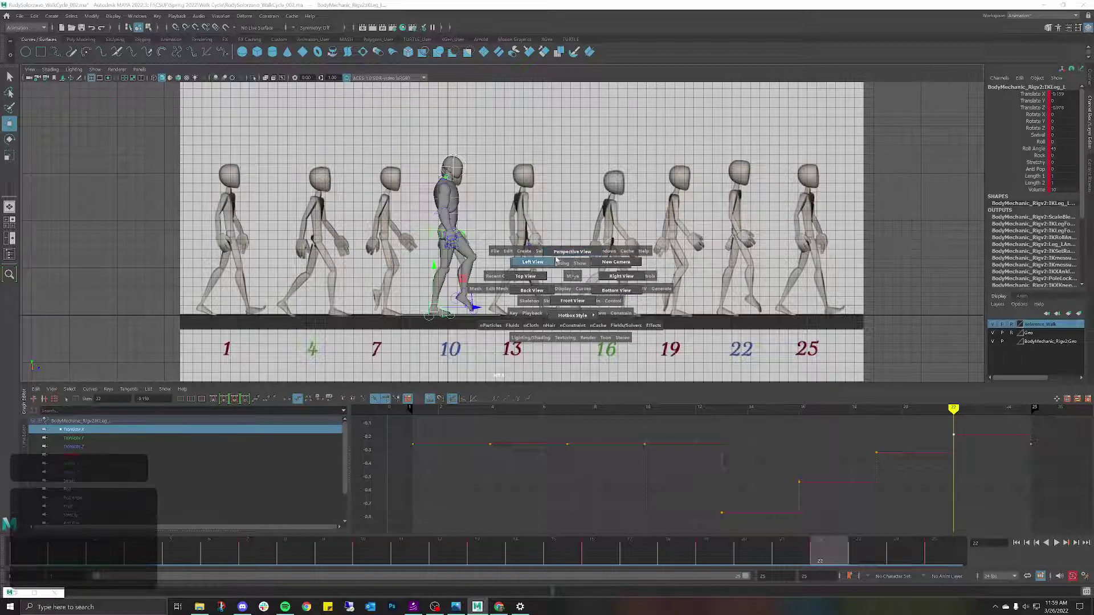
key(space)
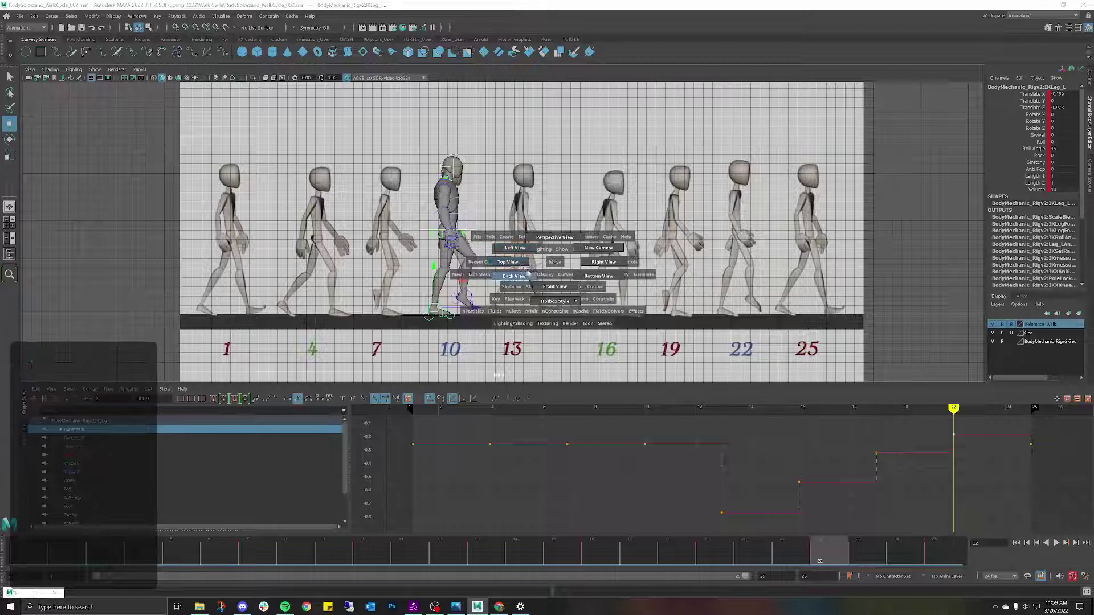
click(556, 288)
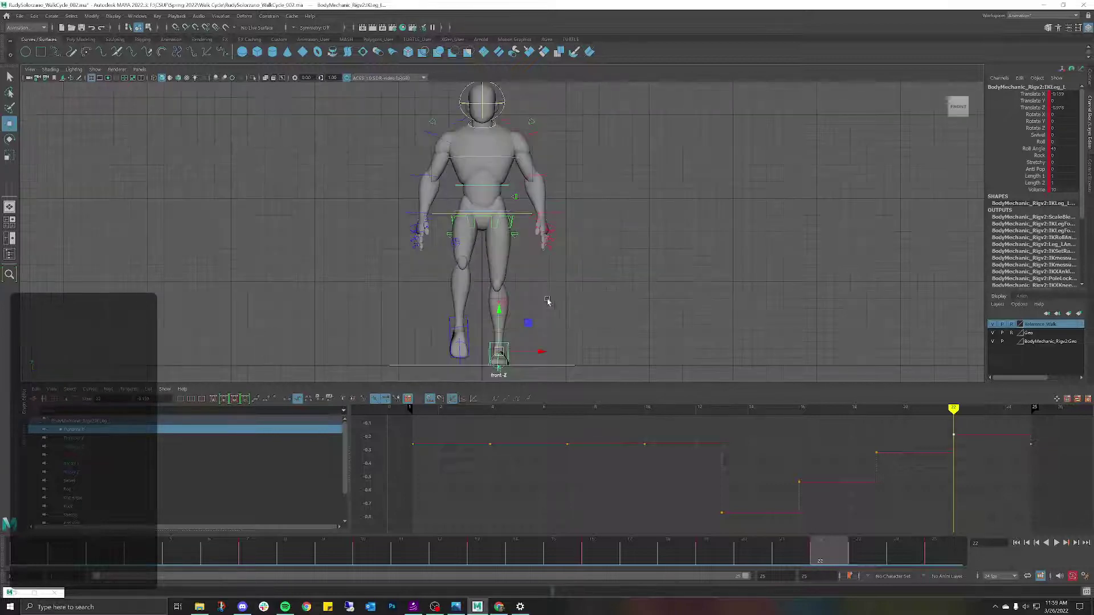
Reselect the left foot control (IKLeg_L) and copy its Translate X value at frame 22.
alt+middle_drag(547, 300, 570, 245)
scroll(570, 246, up, 3)
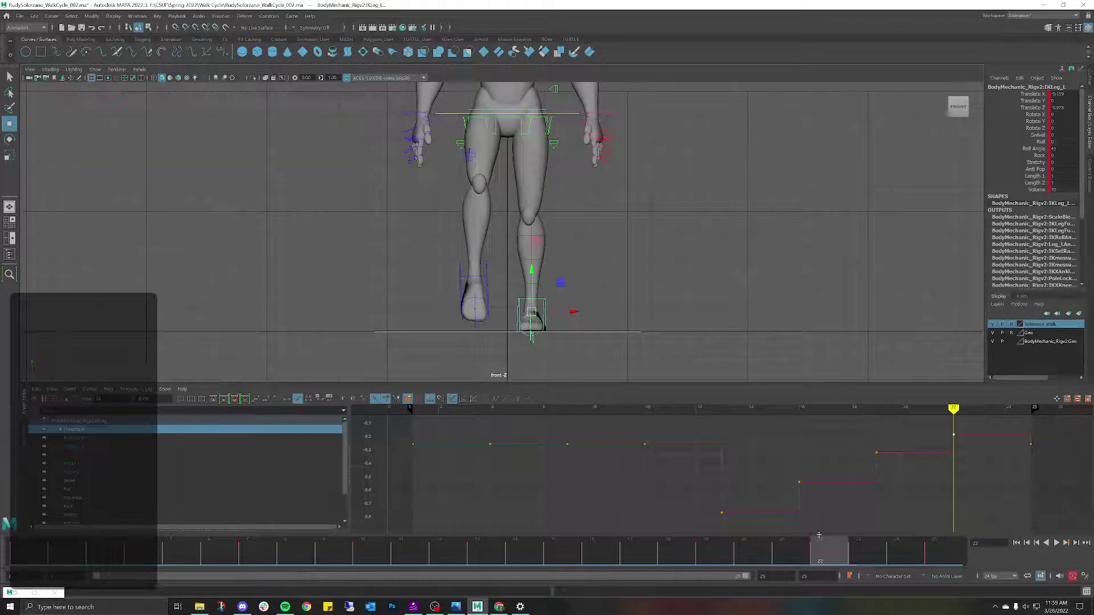
click(607, 302)
click(549, 304)
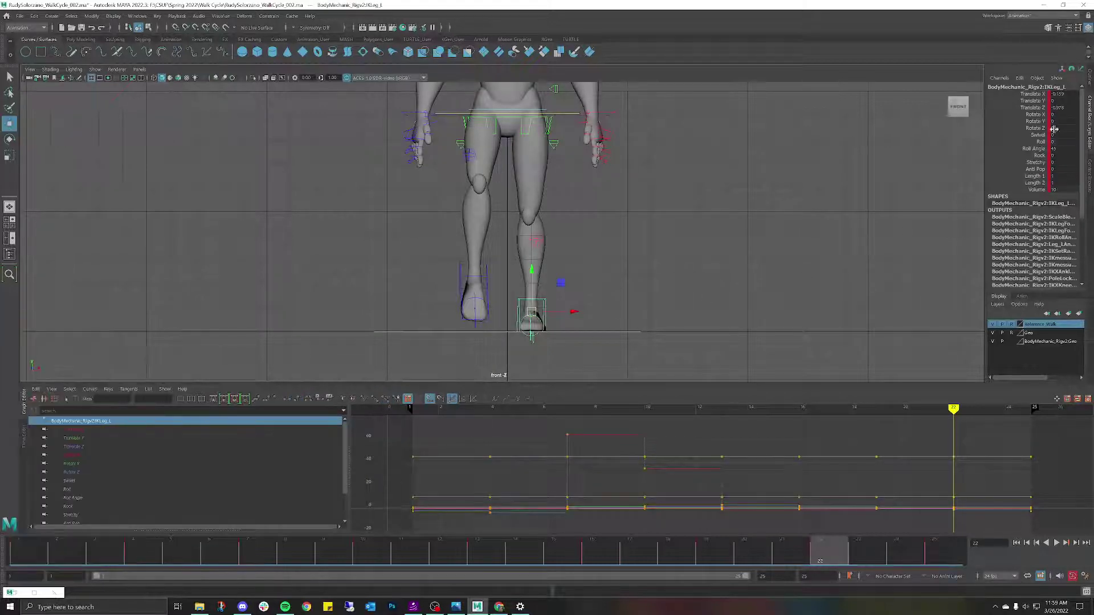
click(1061, 94)
key(ctrl+c)
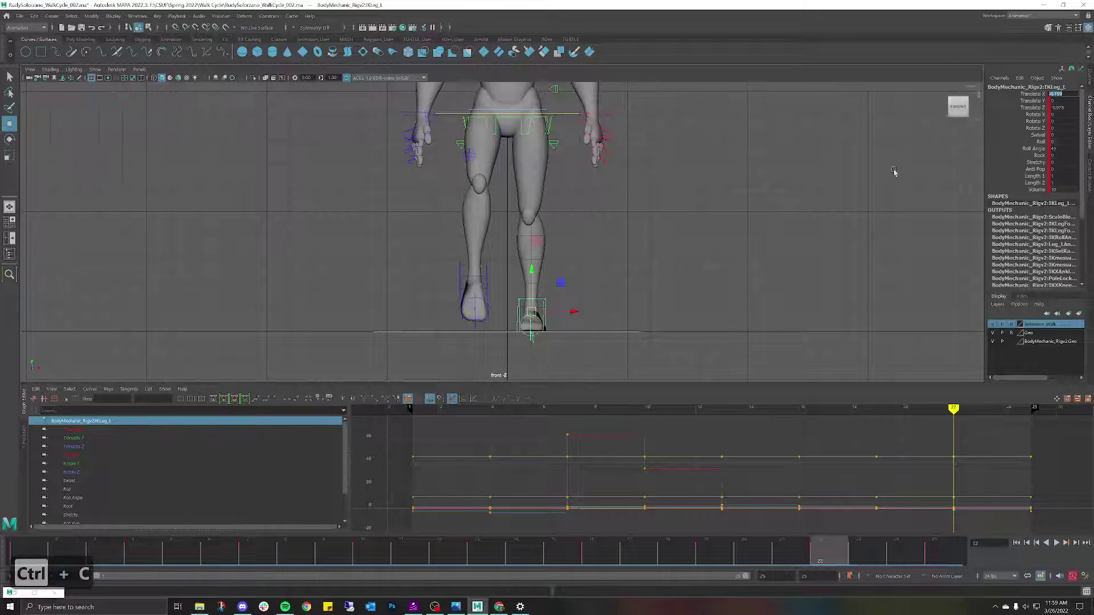
Paste the left foot's copied Translate X value into the right foot control (IKLeg_R) at frame 10.
click(482, 282)
click(365, 562)
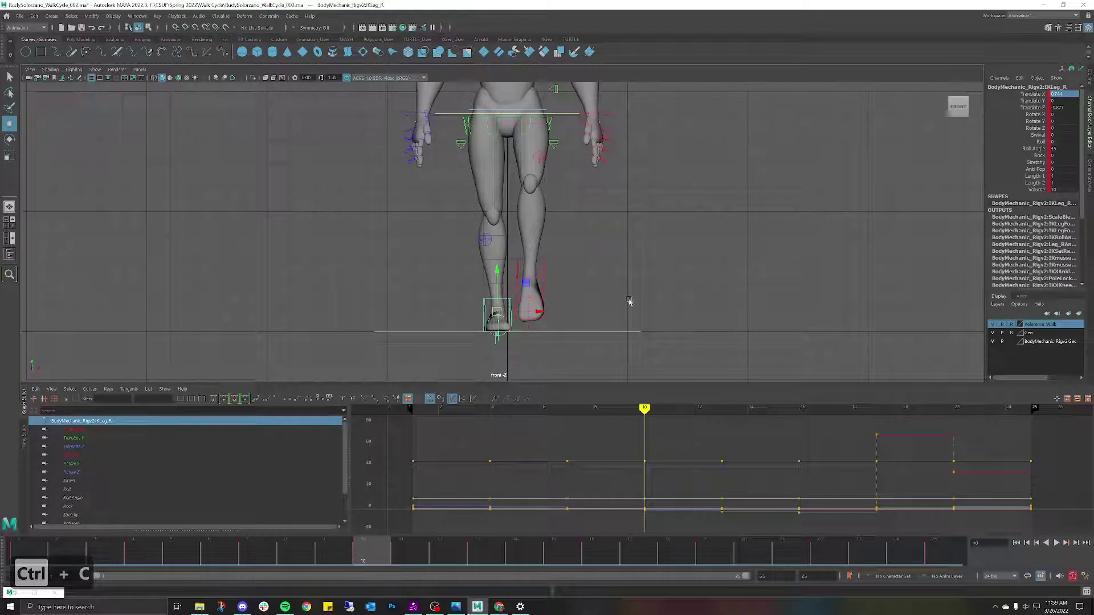
click(1063, 94)
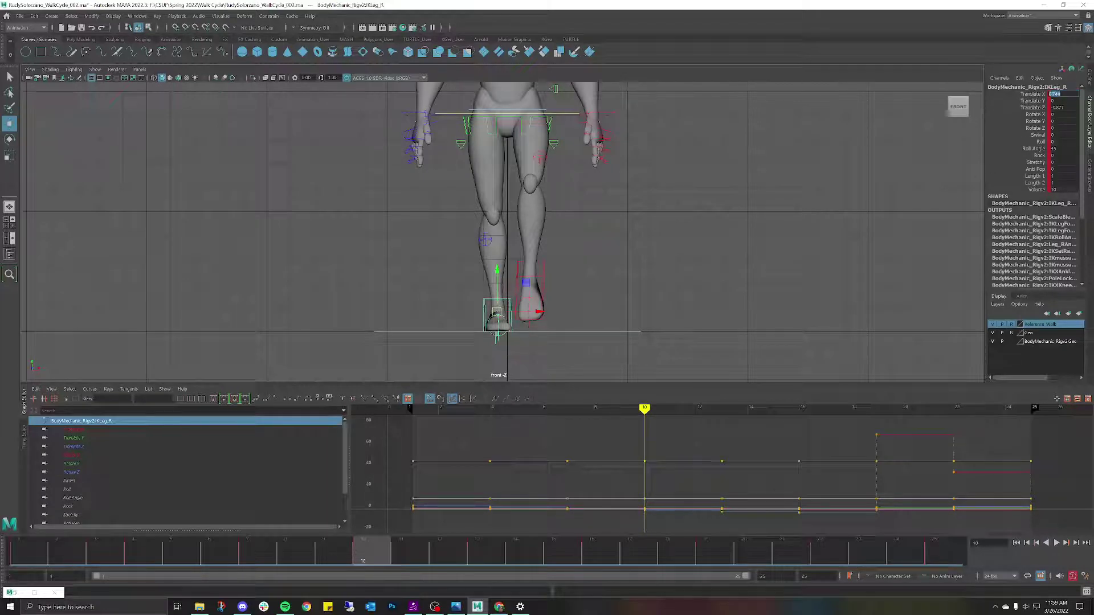
key(ctrl+v)
key(Return)
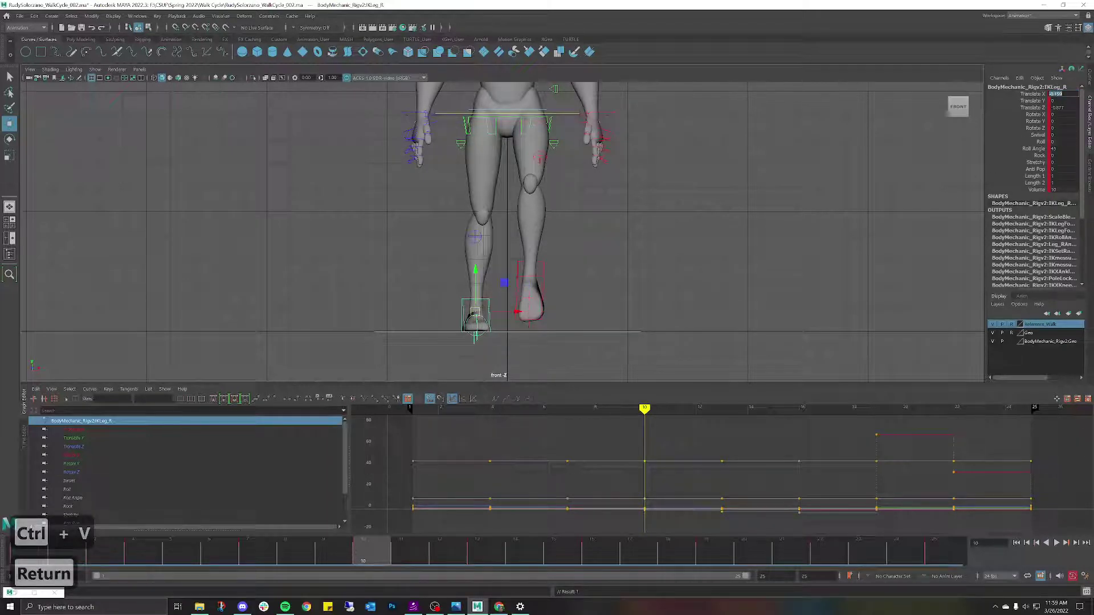
Remove the minus sign from the right foot control's Translate X value at frame 10.
click(1051, 94)
key(BackSpace)
key(Return)
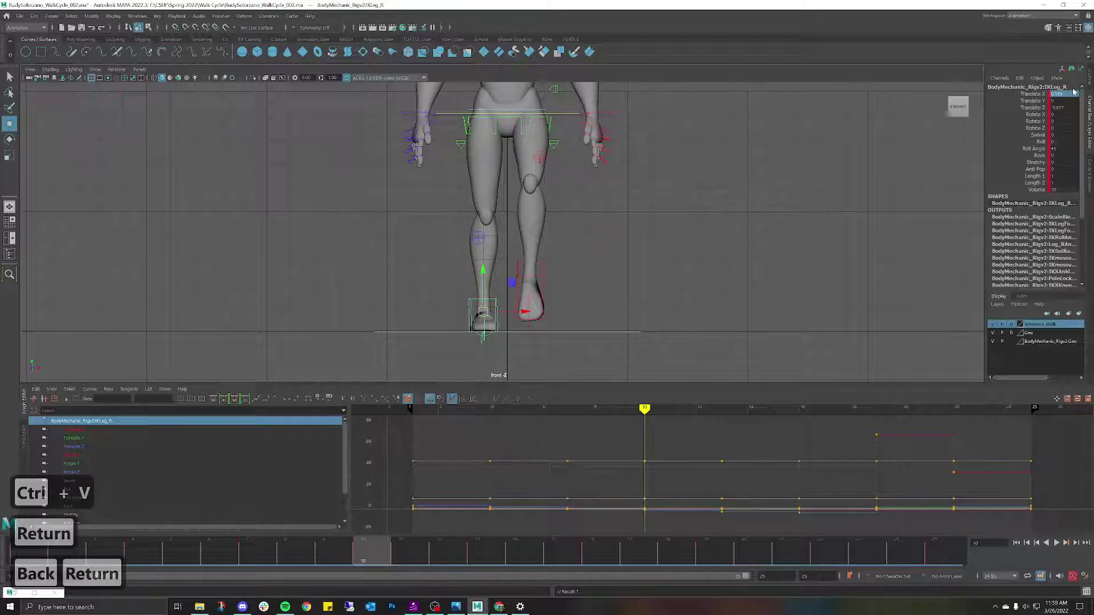
Examine the right foot's placement and the character's full-body front pose at frame 10, keeping the right foot control selected.
click(604, 279)
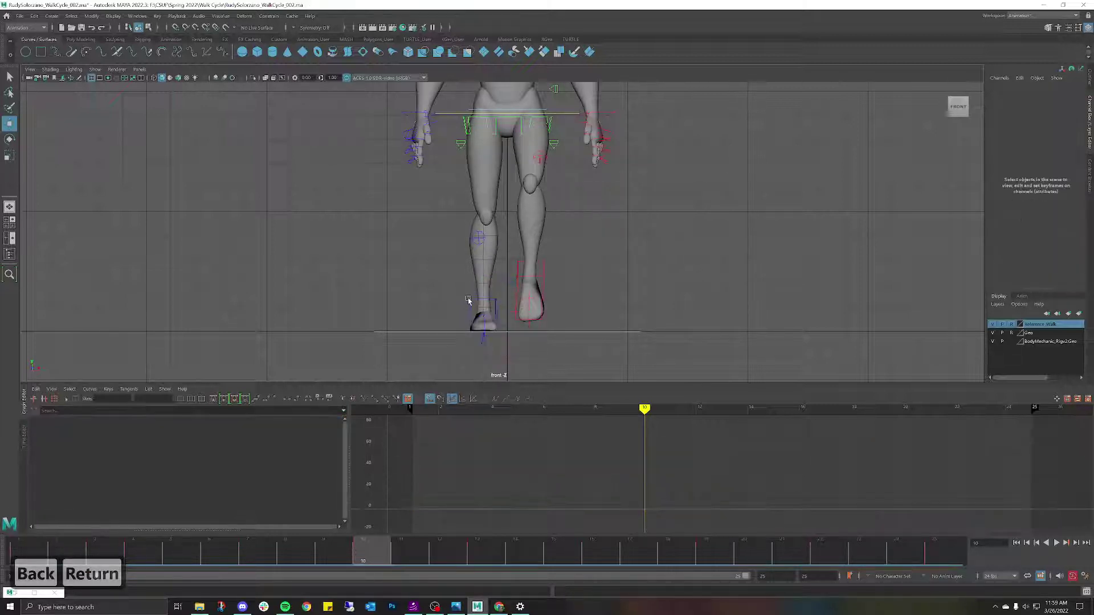
click(499, 302)
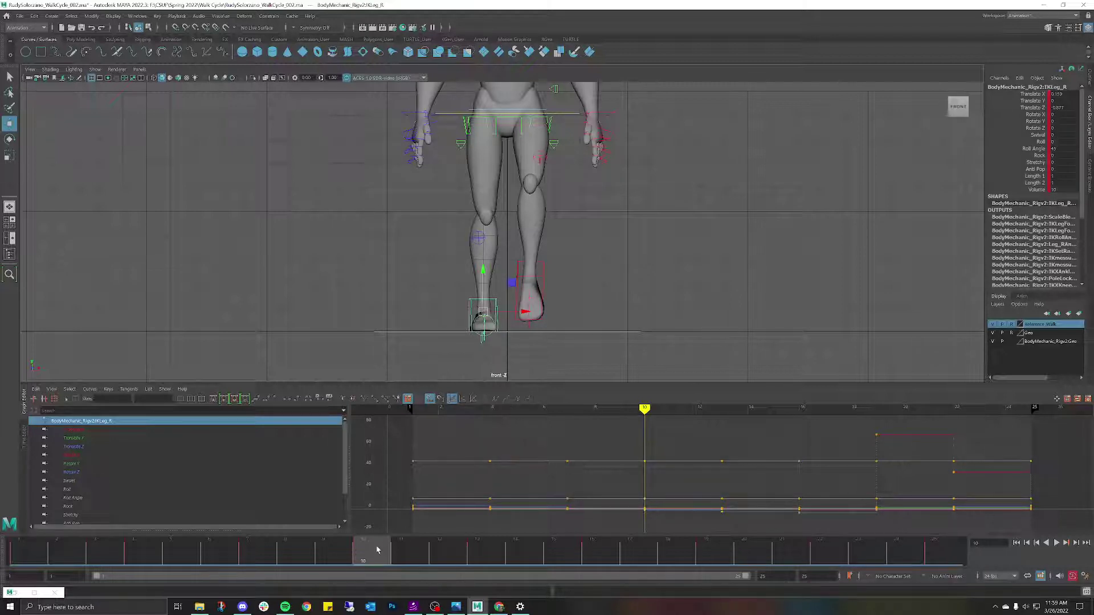
mouse_move(375, 549)
mouse_down()
mouse_move(229, 538)
mouse_move(497, 550)
mouse_move(370, 553)
mouse_move(480, 564)
mouse_move(367, 564)
mouse_up()
alt+middle_drag(540, 158, 577, 405)
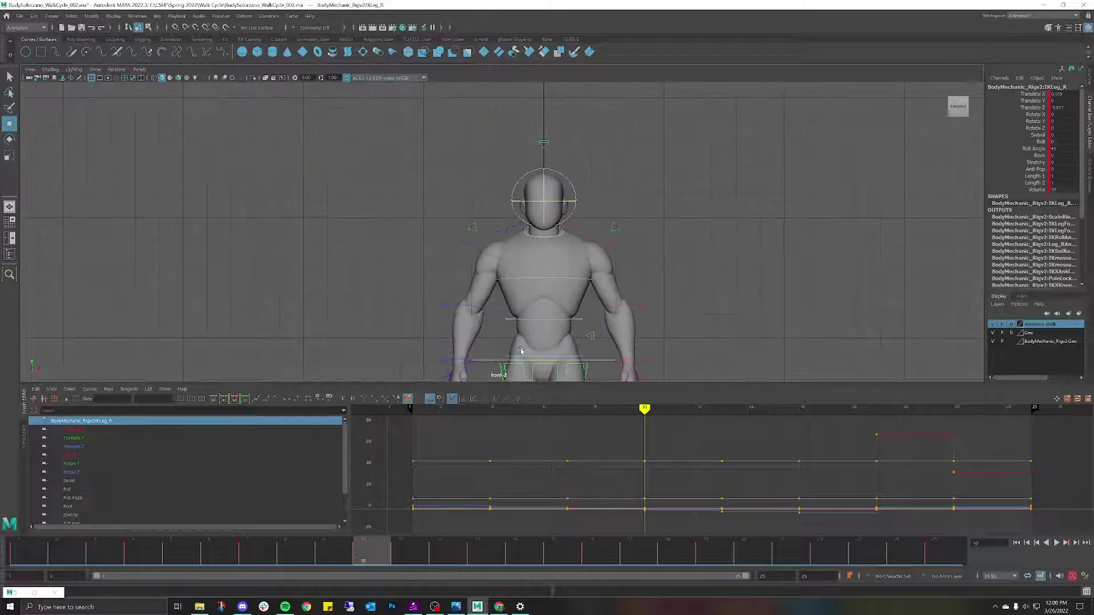
scroll(615, 169, down, 5)
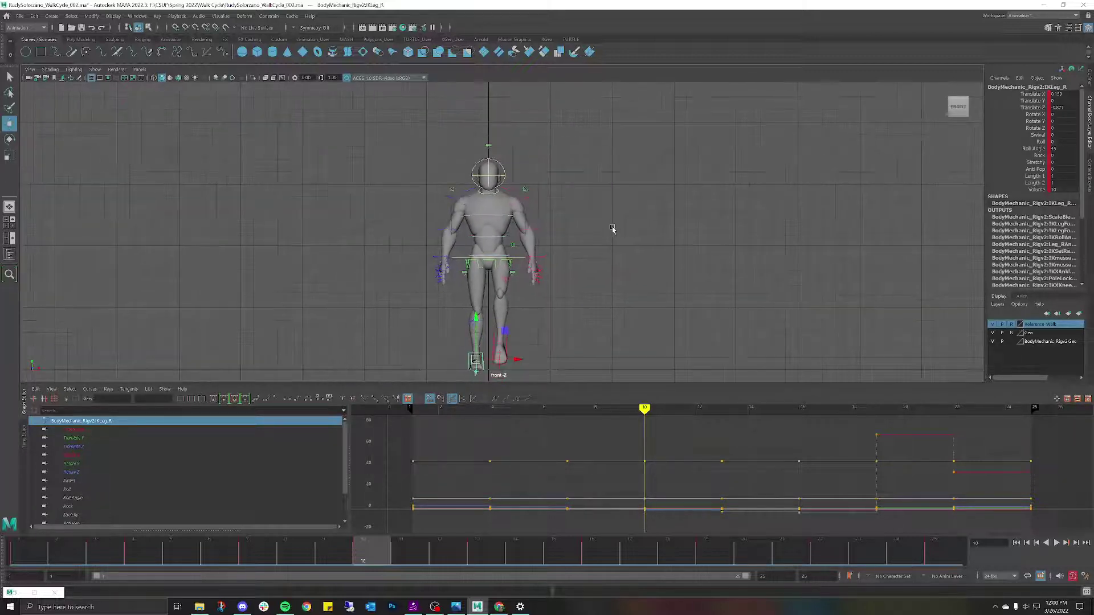
scroll(627, 197, down, 2)
alt+middle_drag(628, 195, 618, 194)
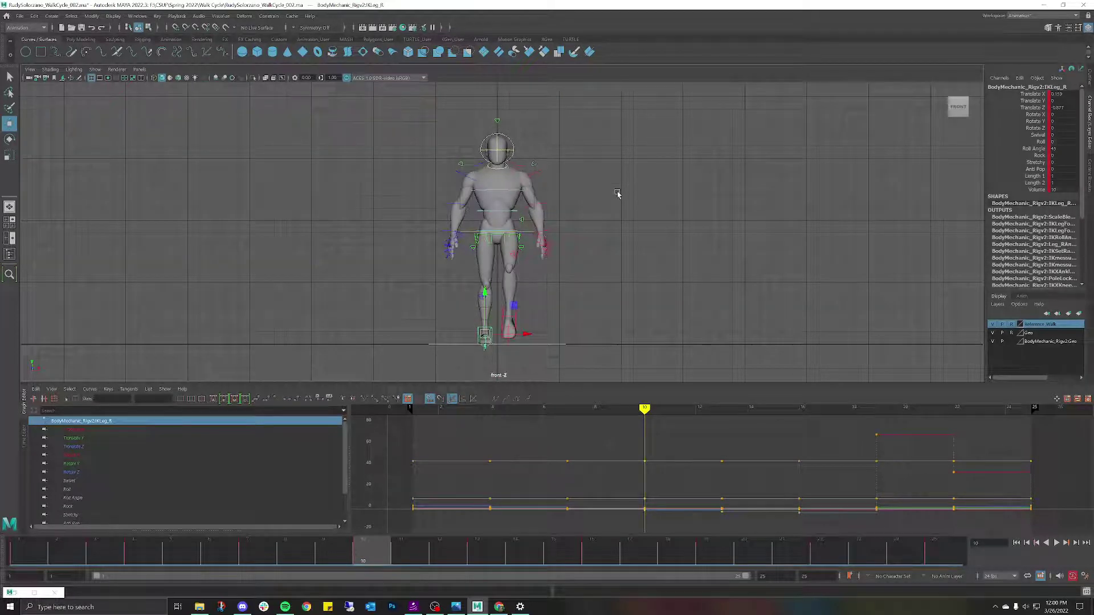